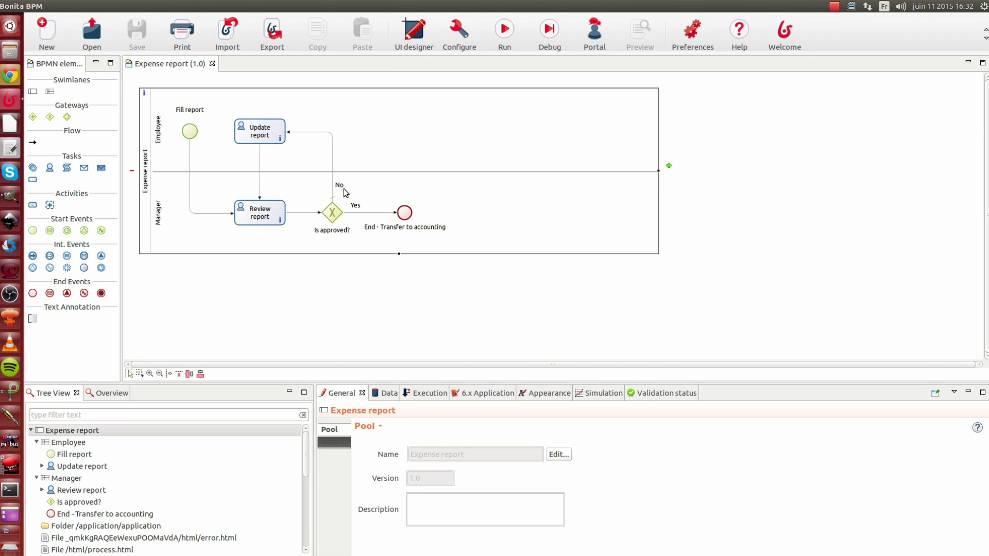
- Create a new UI designer instantiation form for the Expense report pool and switch to the UI Designer in Chrome
click(144, 146)
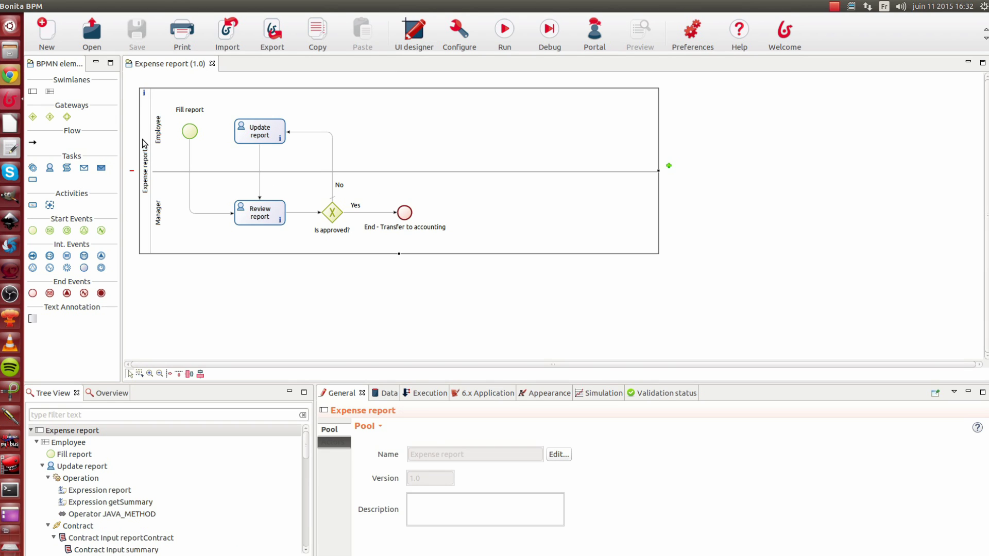
click(435, 393)
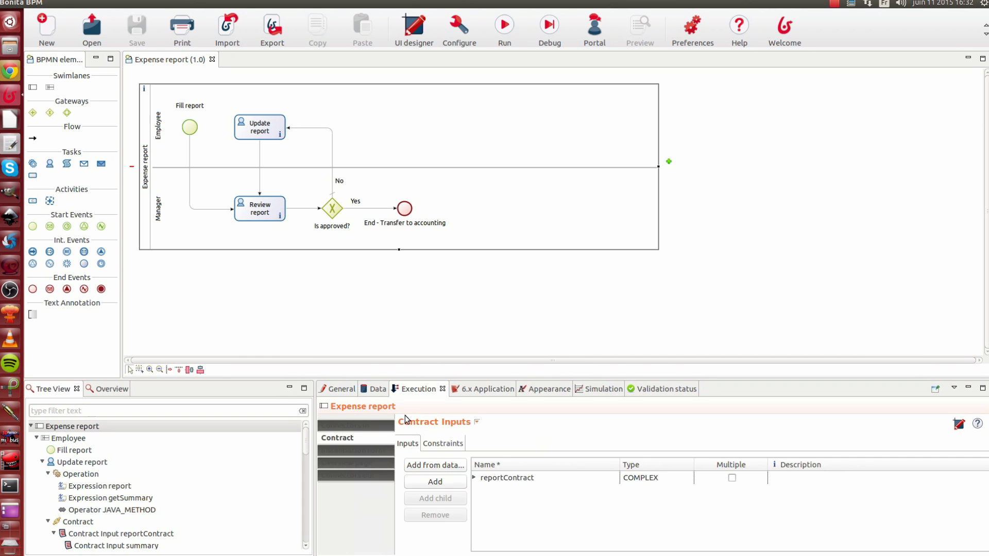
click(372, 452)
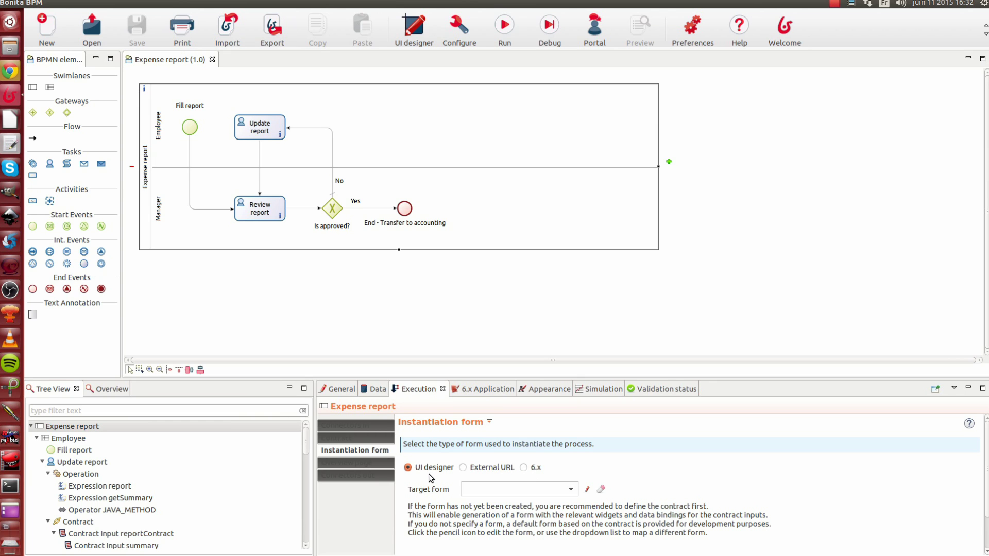
click(572, 490)
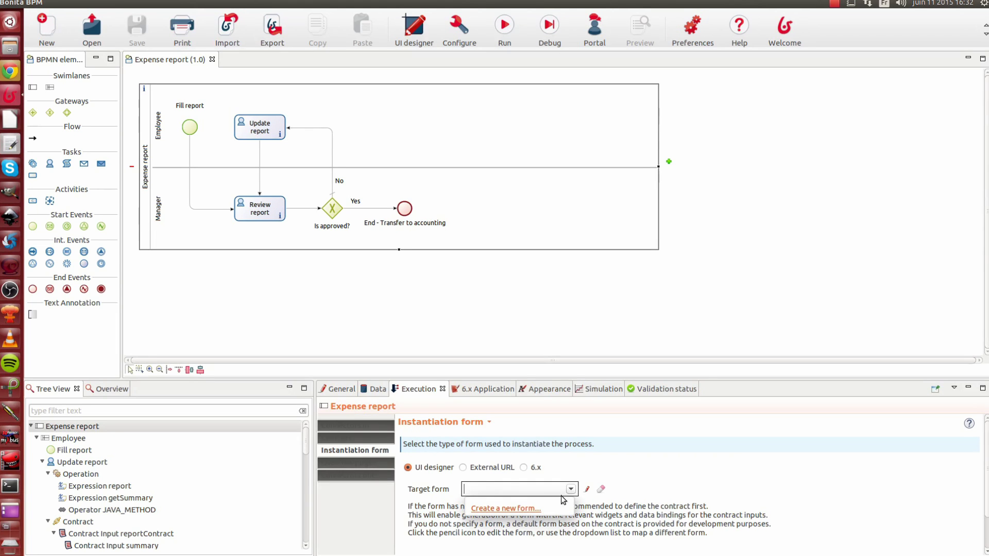
click(515, 509)
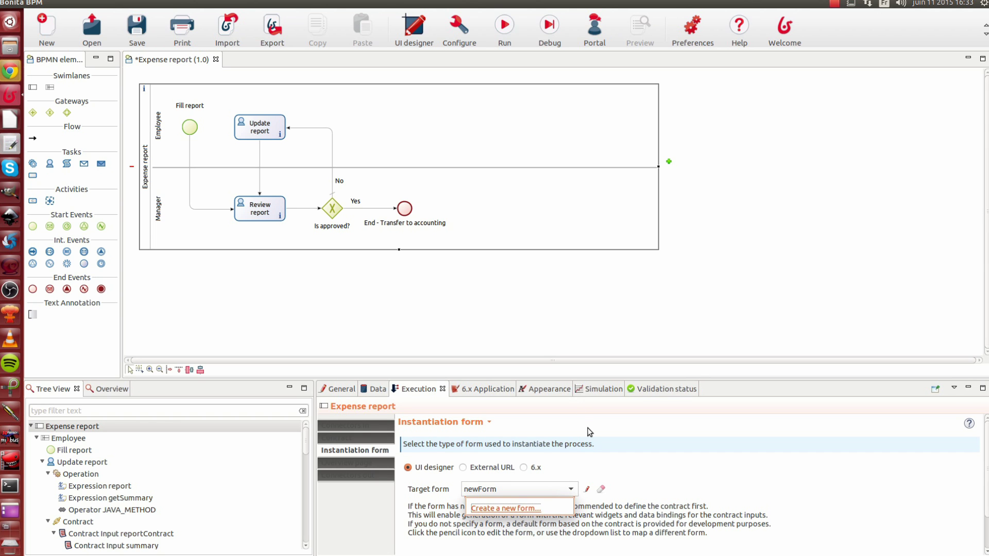
key(alt+Tab)
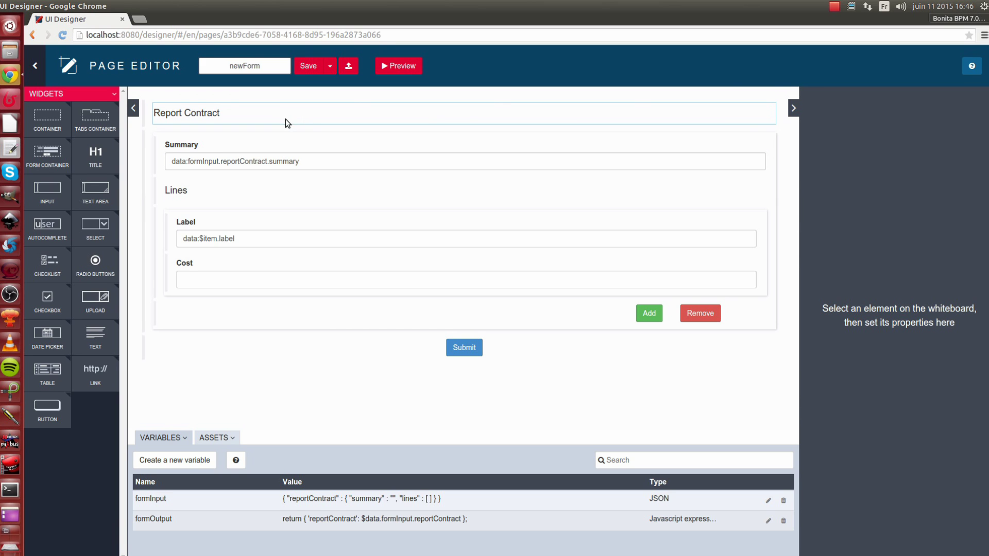
- Rename the form page as expenseReportCreateForm and save it
click(286, 119)
double_click(256, 66)
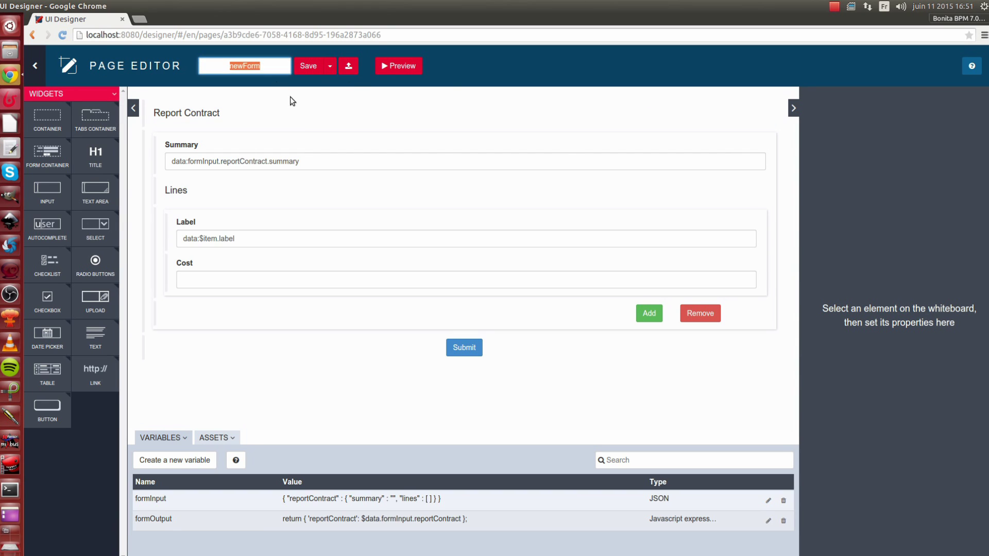
text(ep)
key(BackSpace)
text(xpense)
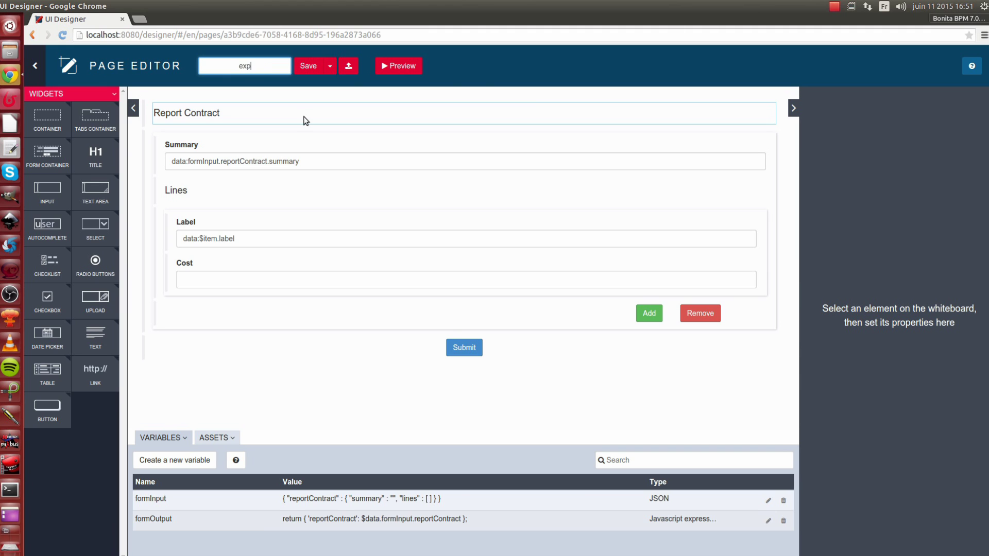
text(ReportCreateForm)
click(308, 65)
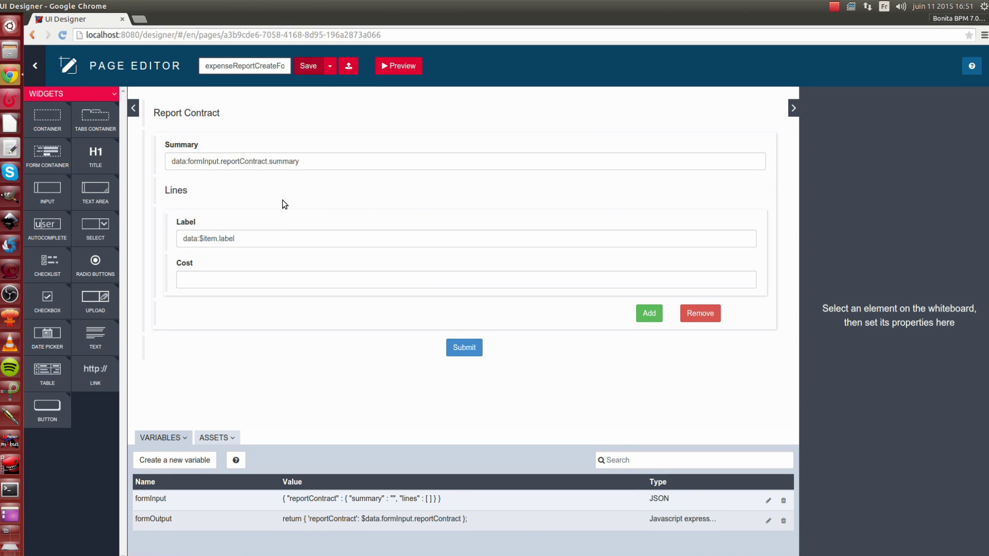
- Change the form's main title to "Create Expense Report", with title level 2 and center alignment
click(231, 115)
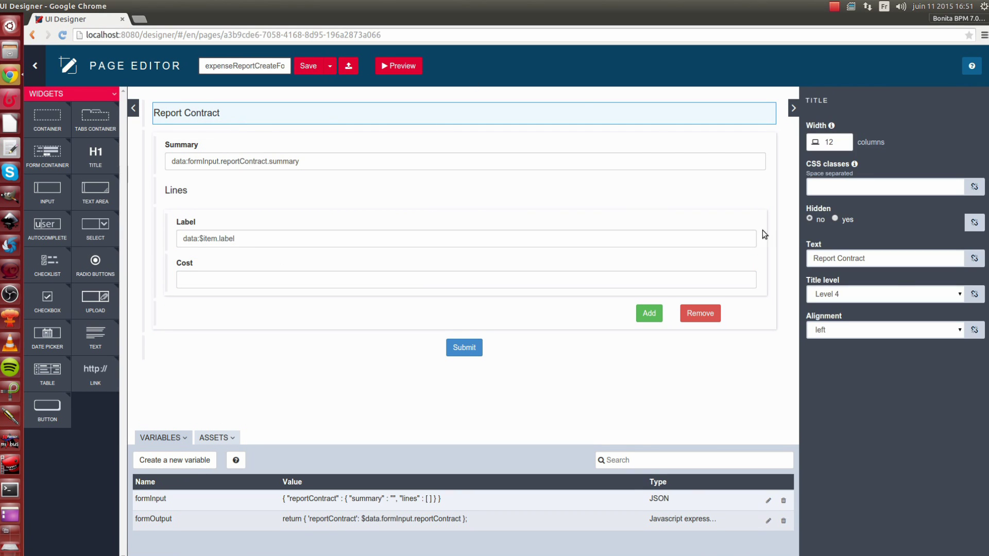
triple_click(905, 265)
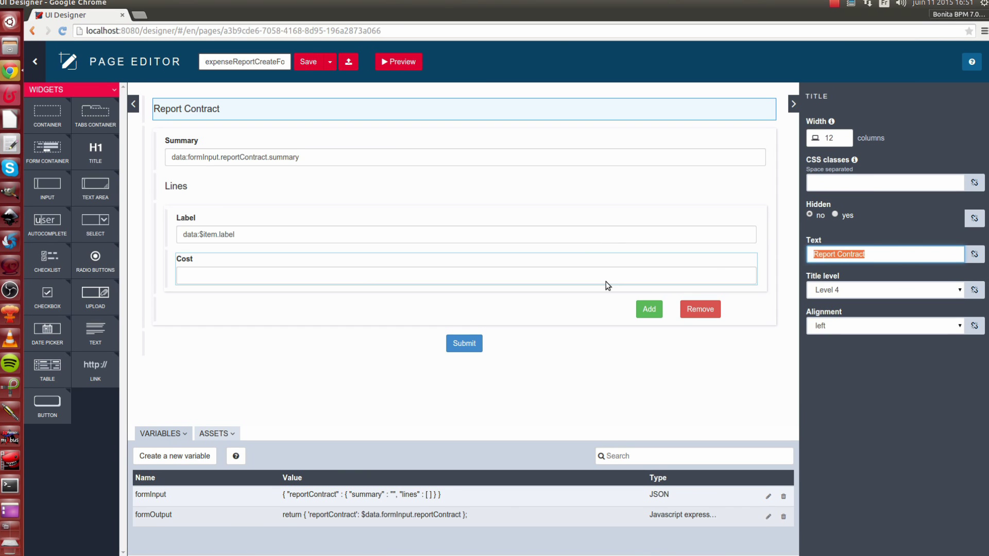
text(Creat)
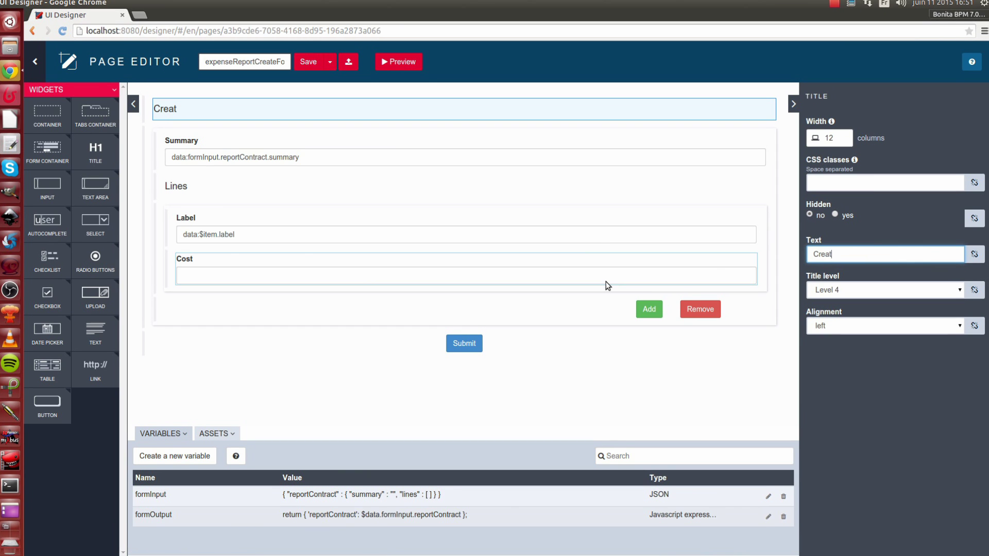
text(e Expense Report)
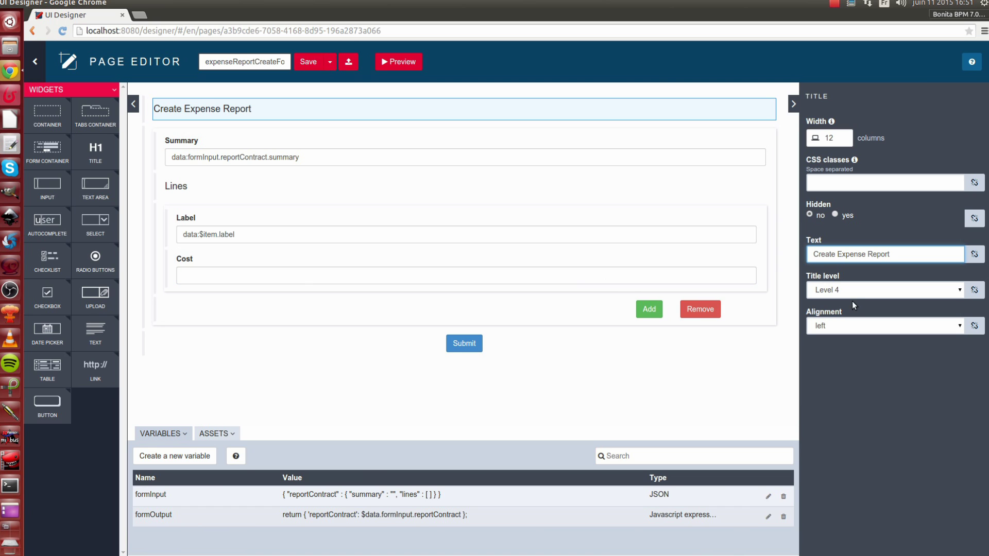
click(859, 289)
click(856, 315)
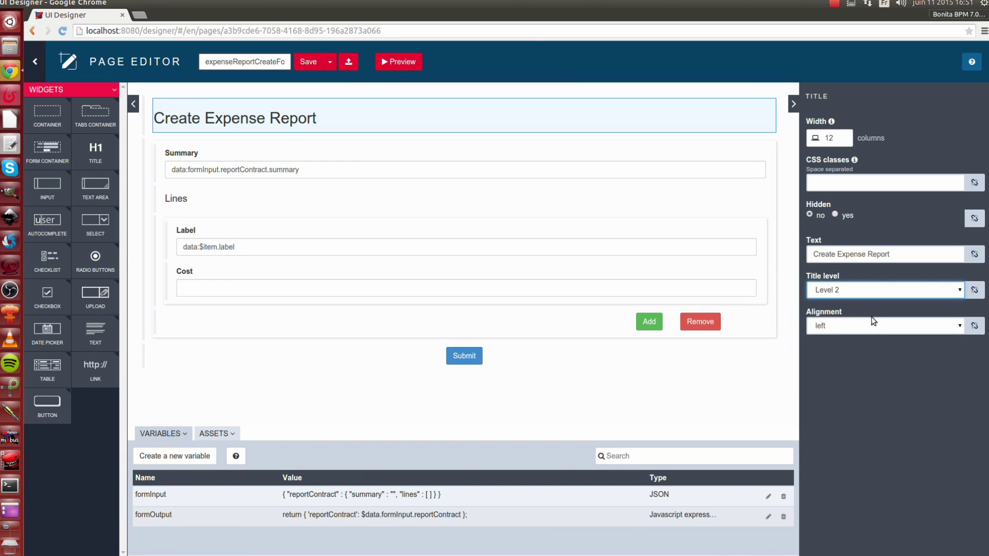
click(852, 331)
click(852, 345)
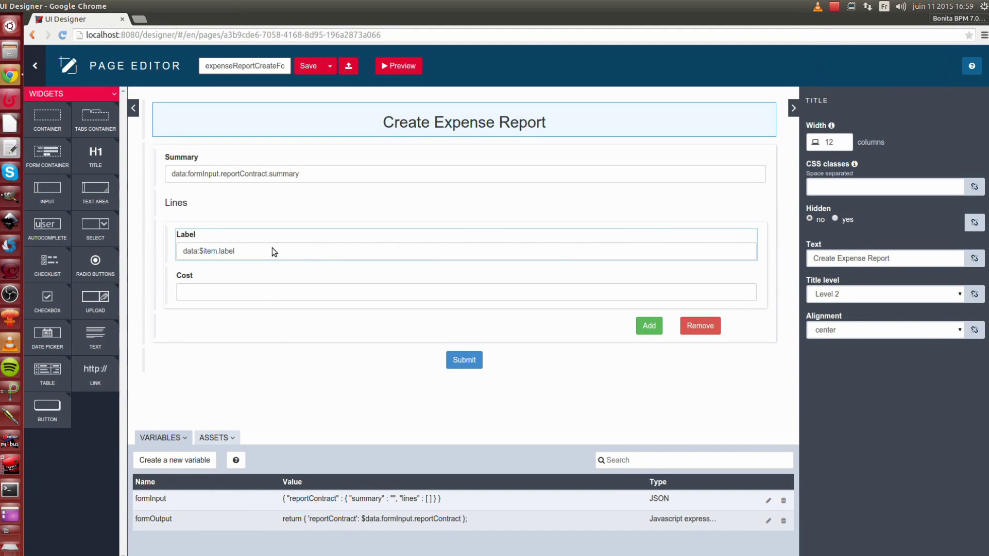
- Set the width of the Label input in the Lines container to 8 columns
click(273, 248)
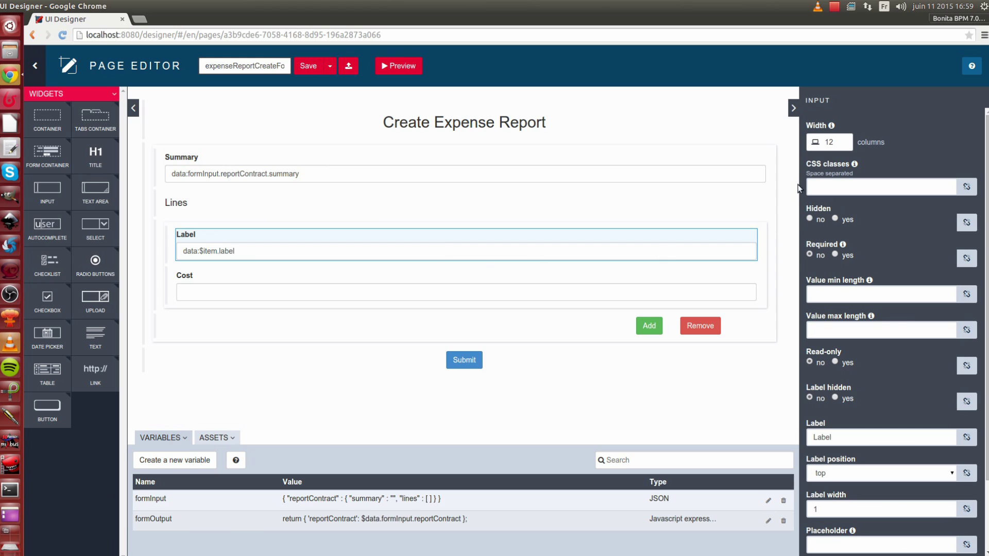
double_click(826, 141)
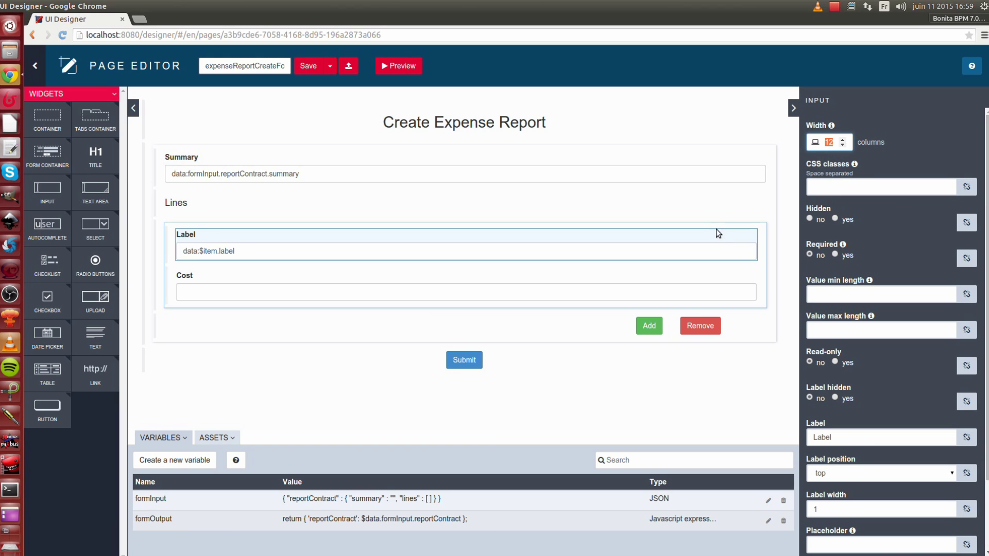
click(703, 235)
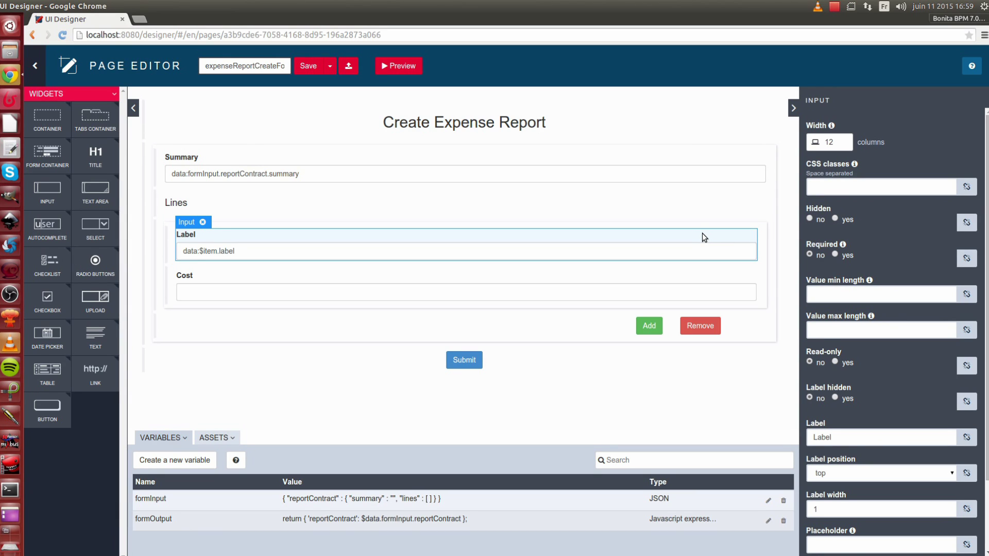
click(843, 146)
click(842, 145)
click(842, 145)
click(841, 144)
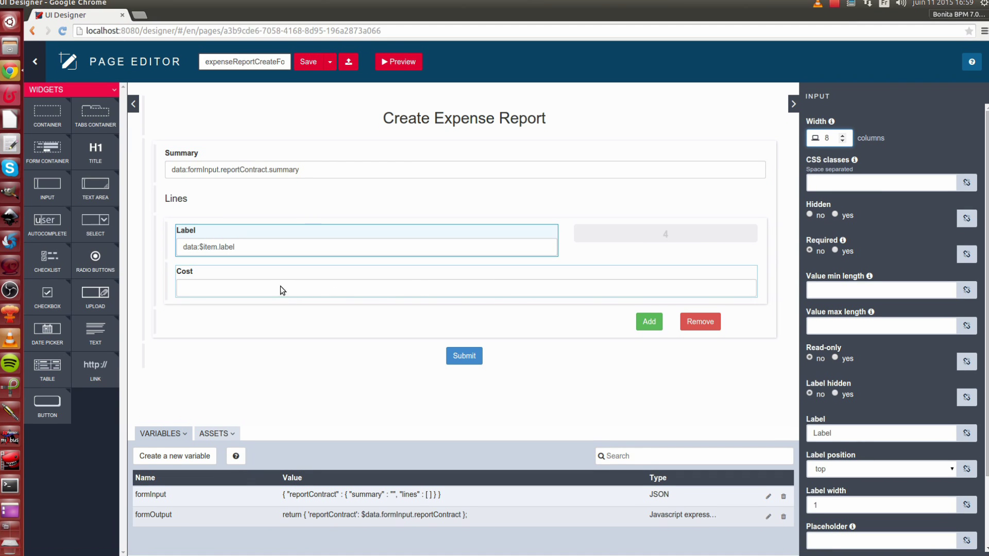
- Move the Cost input into the free space beside the Label input and delete the emptied row
click(184, 283)
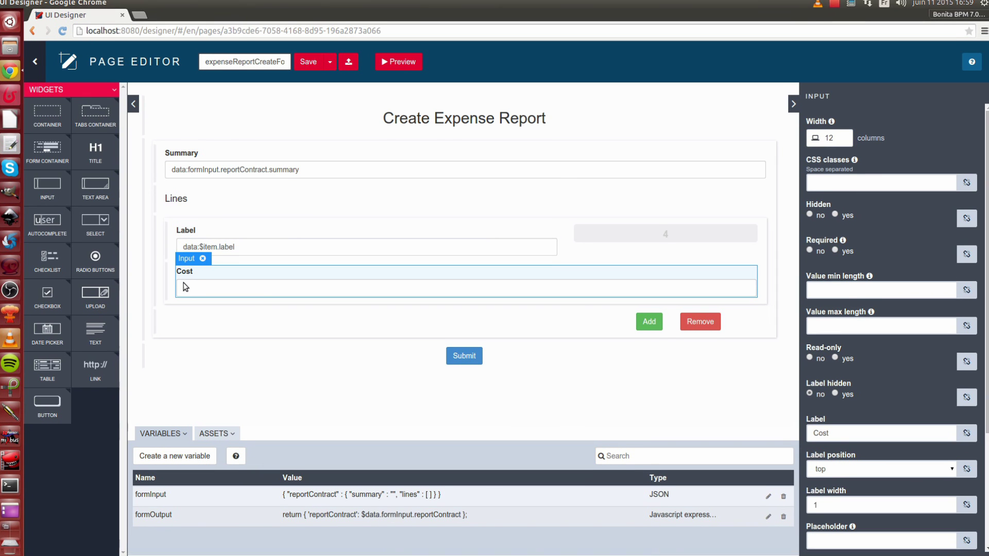
drag(183, 282, 614, 267)
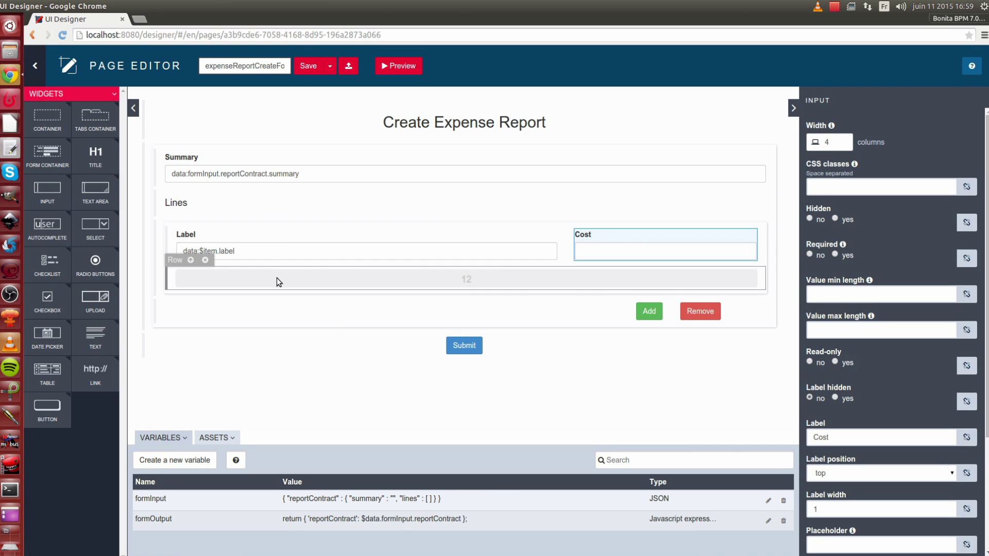
click(277, 277)
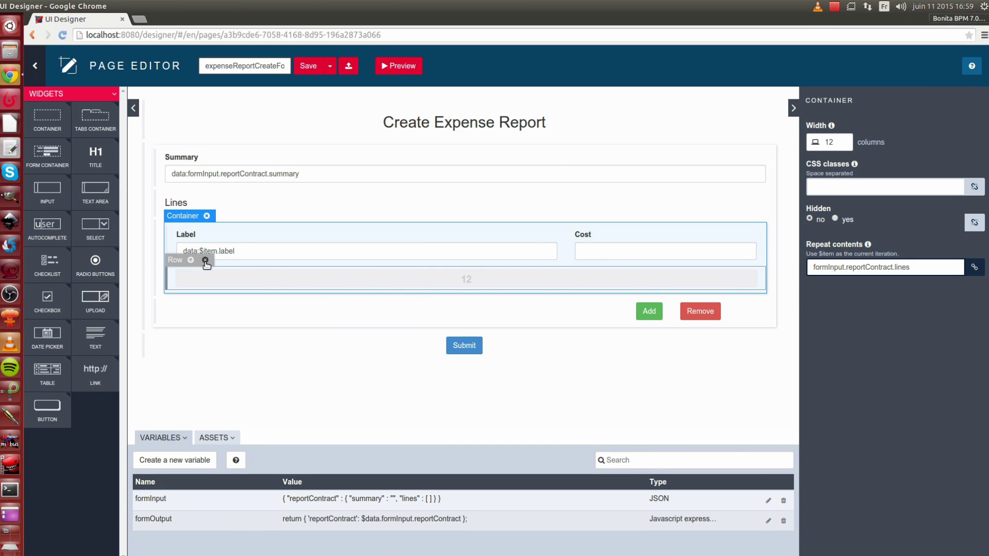
click(205, 260)
click(247, 379)
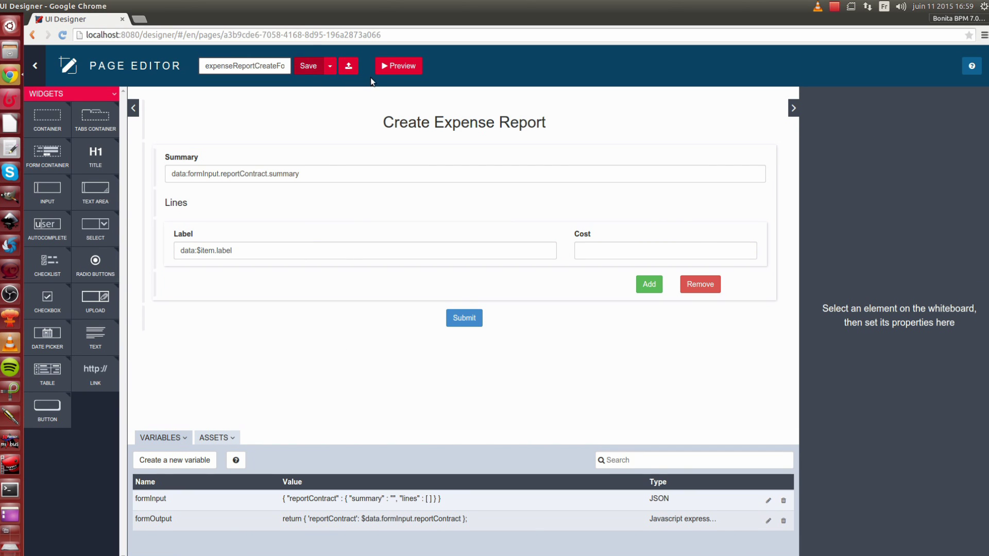
- Preview the form, test it by adding three expense lines, and close the preview
click(389, 72)
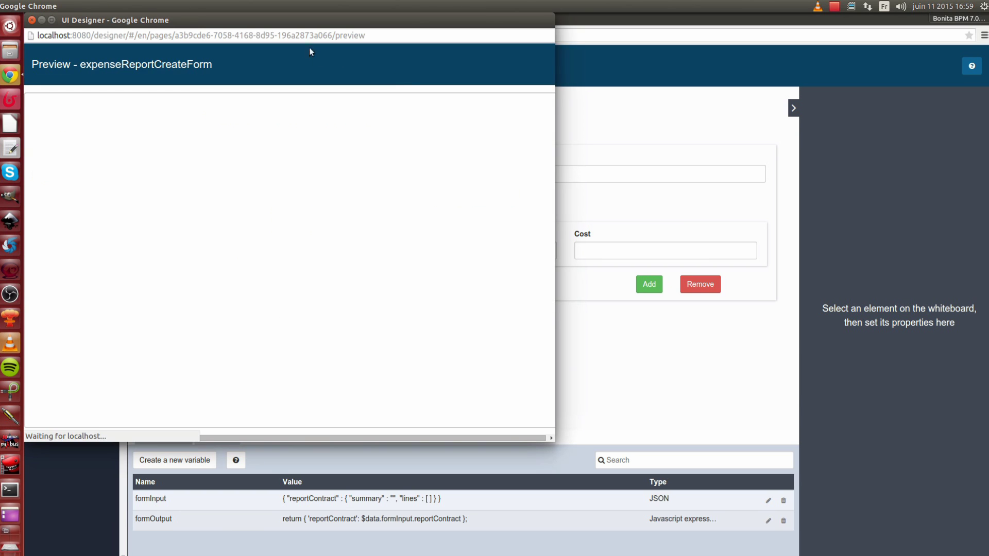
drag(292, 24, 464, 87)
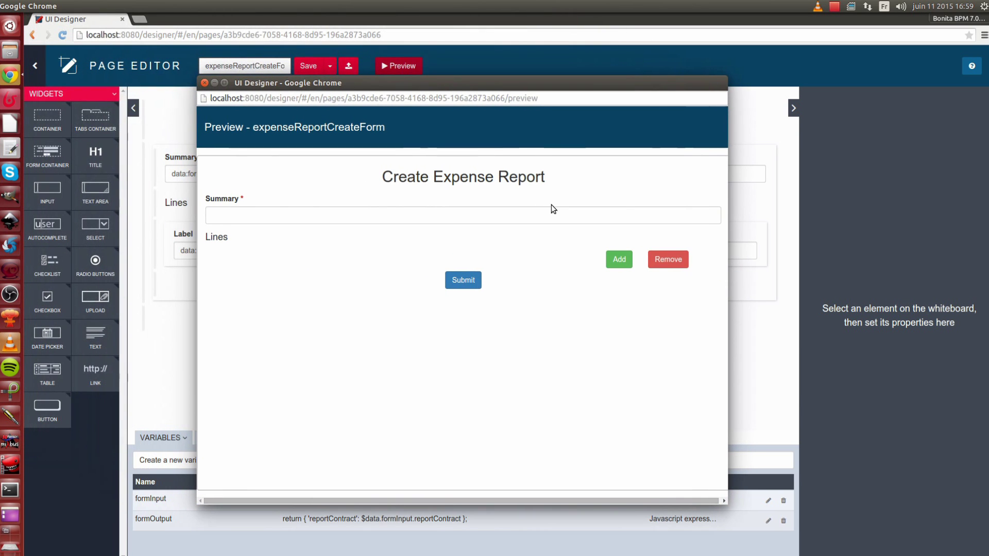
click(282, 220)
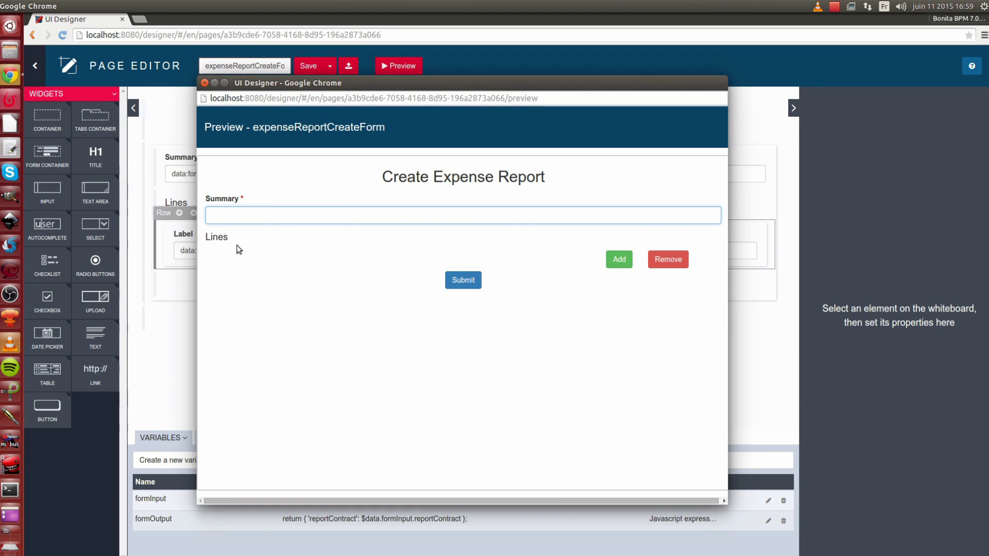
click(619, 259)
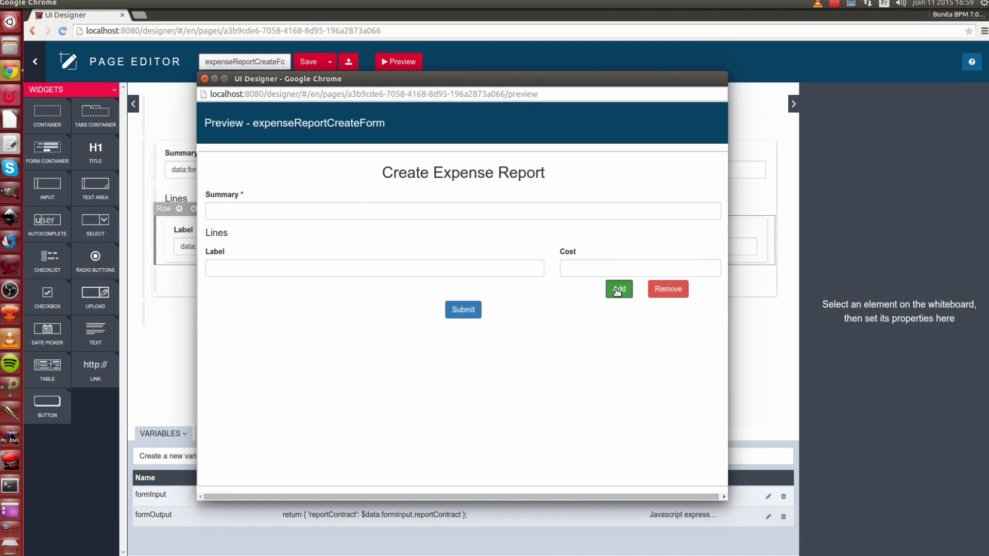
click(618, 289)
click(618, 323)
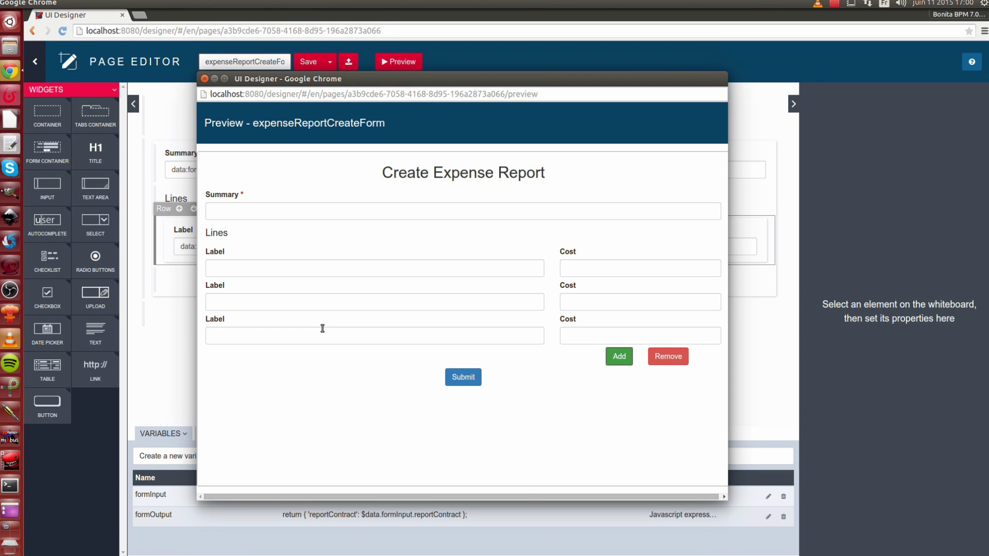
click(204, 84)
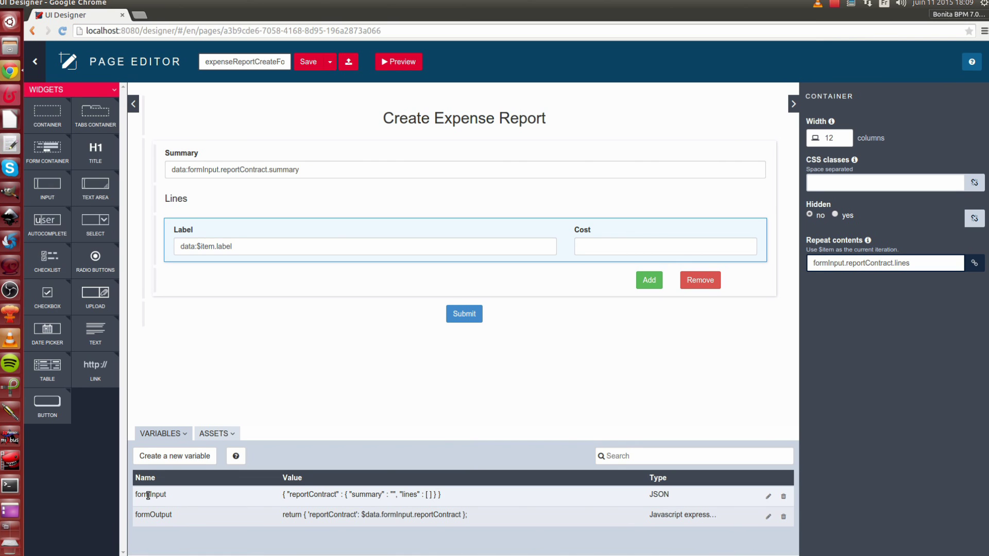
- Open the formInput variable for editing and put the brackets of its empty lines array on separate rows with a blank row between
click(768, 497)
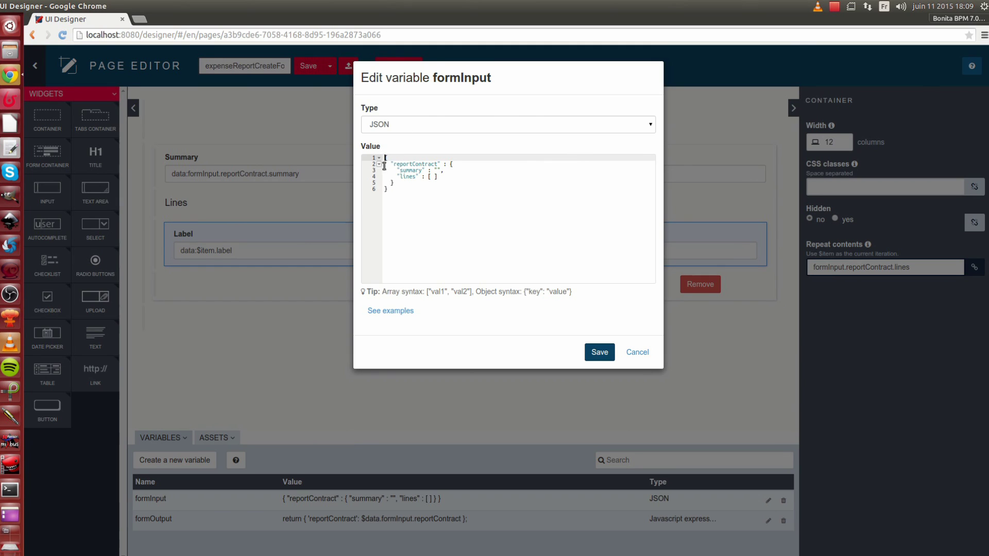
double_click(404, 164)
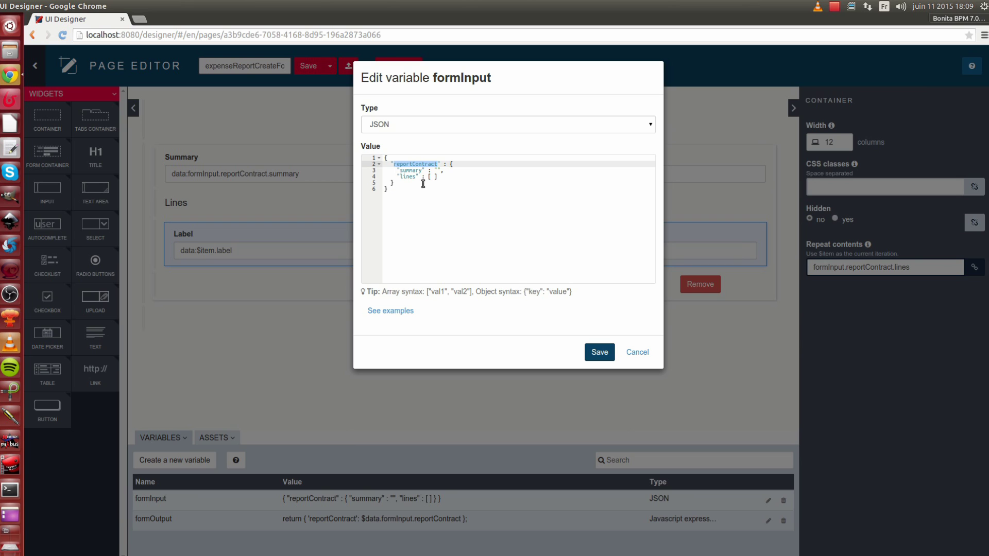
click(415, 170)
double_click(416, 170)
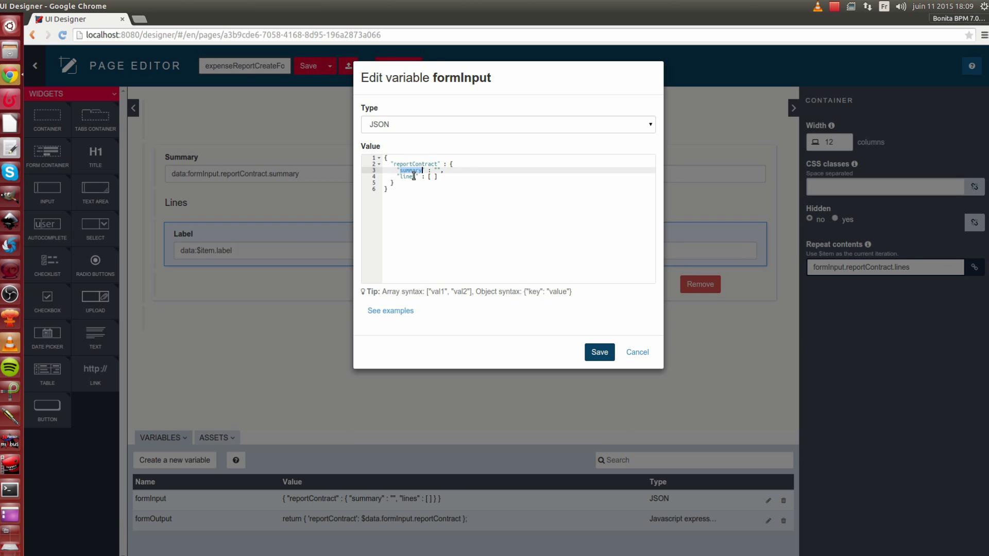
double_click(409, 177)
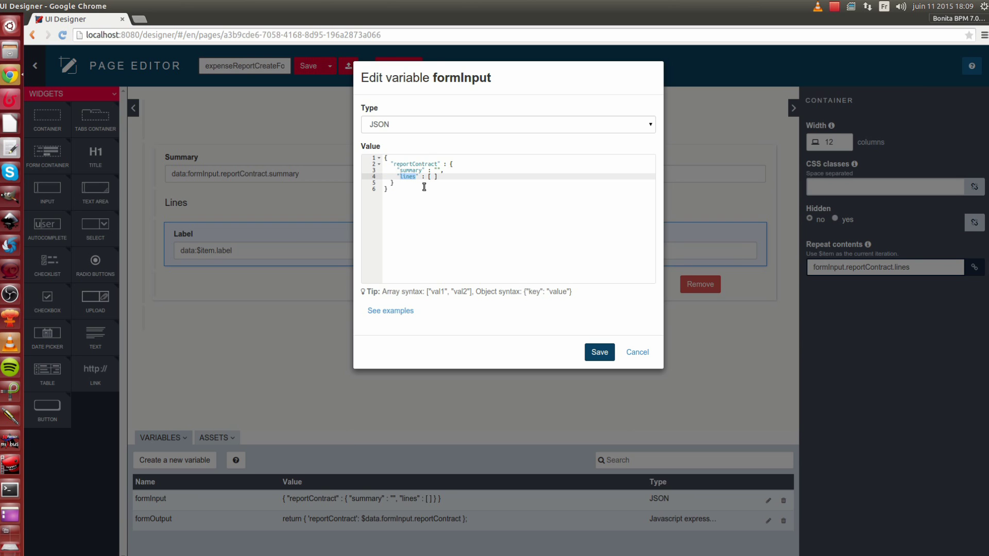
click(432, 175)
double_click(431, 176)
key(Right)
key(Return)
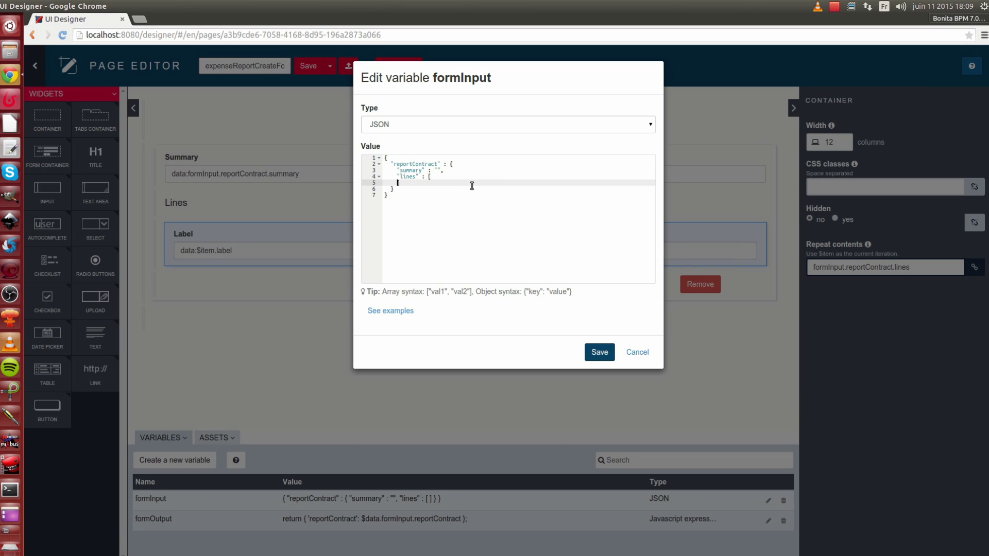
click(445, 177)
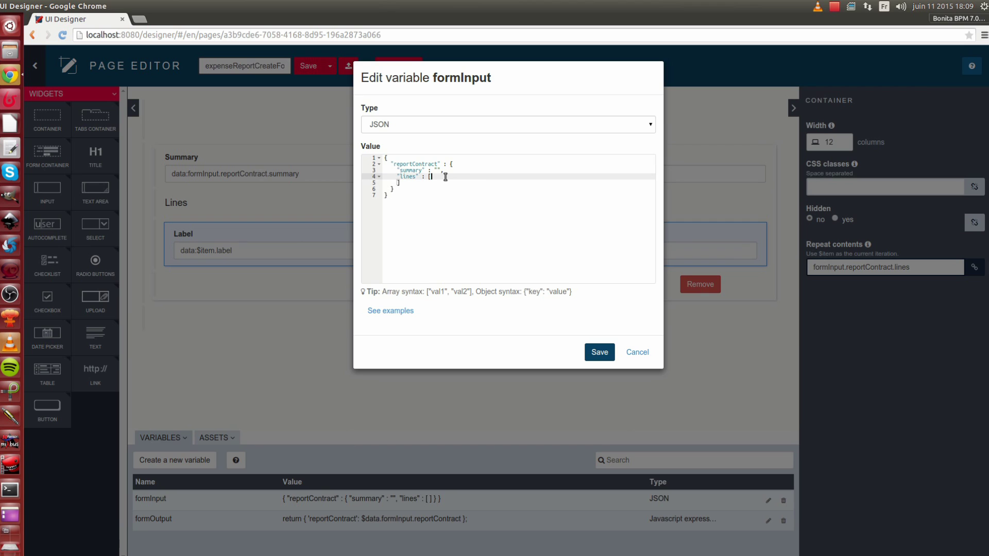
key(Return)
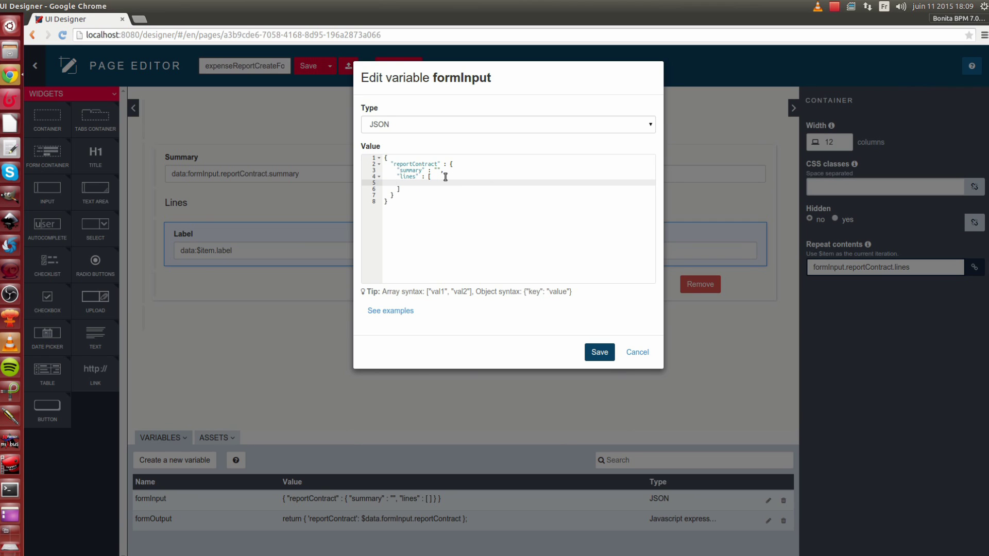
- Add the default entry {"label":"", "cost":null} inside the lines array of formInput and save the variable
text({})
text(")
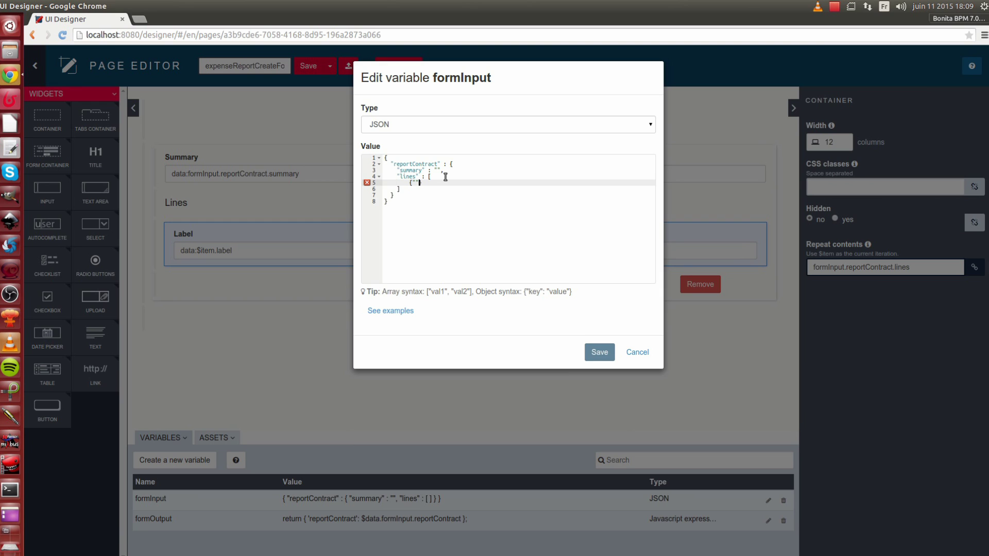
text(label)
text(:")
text(, "cost":)
text(null)
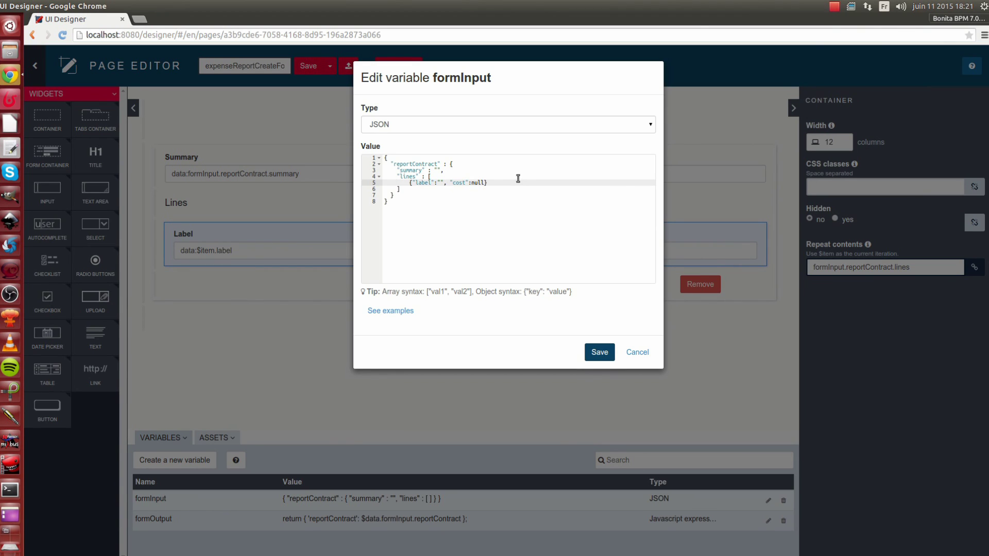
click(599, 349)
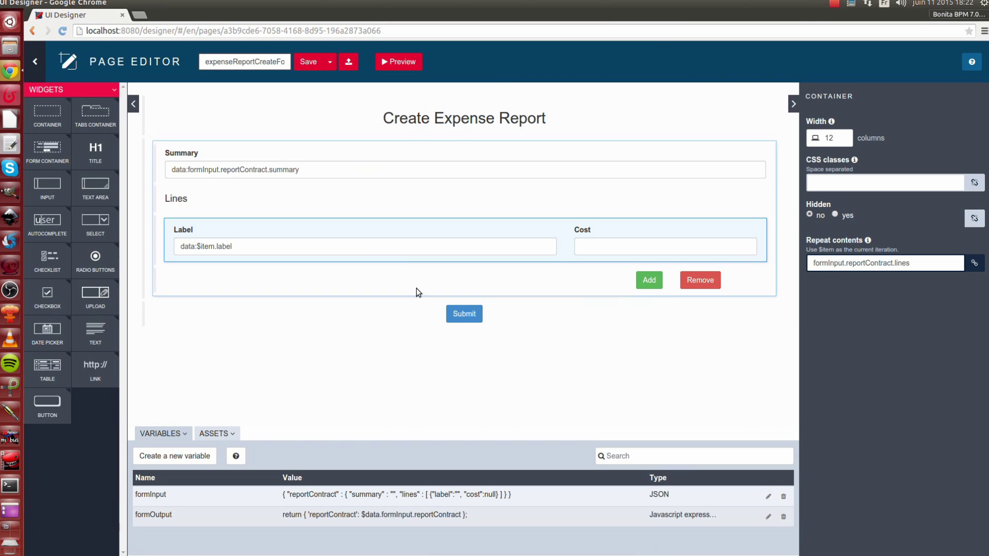
- Save the form, preview it to check the default expense line, and close the preview
click(311, 69)
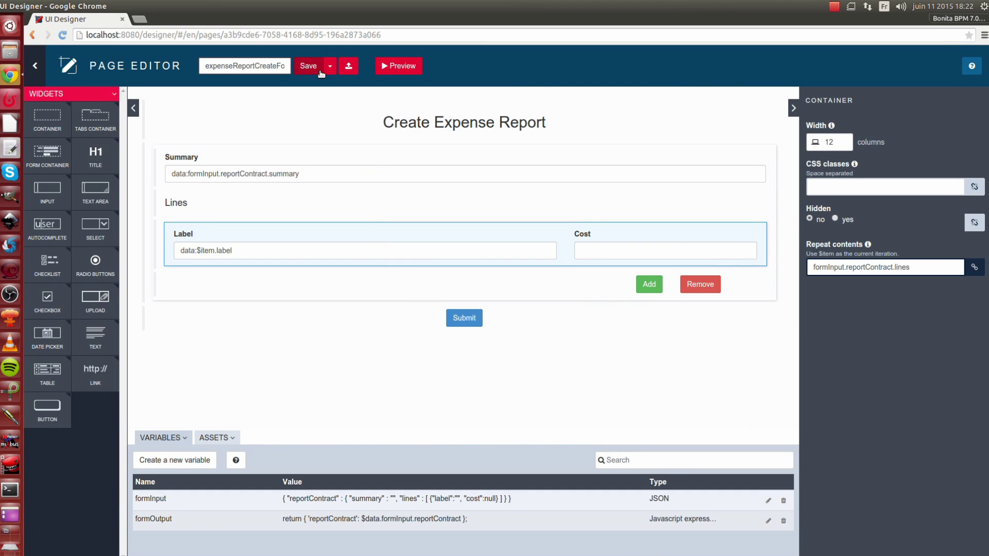
click(379, 72)
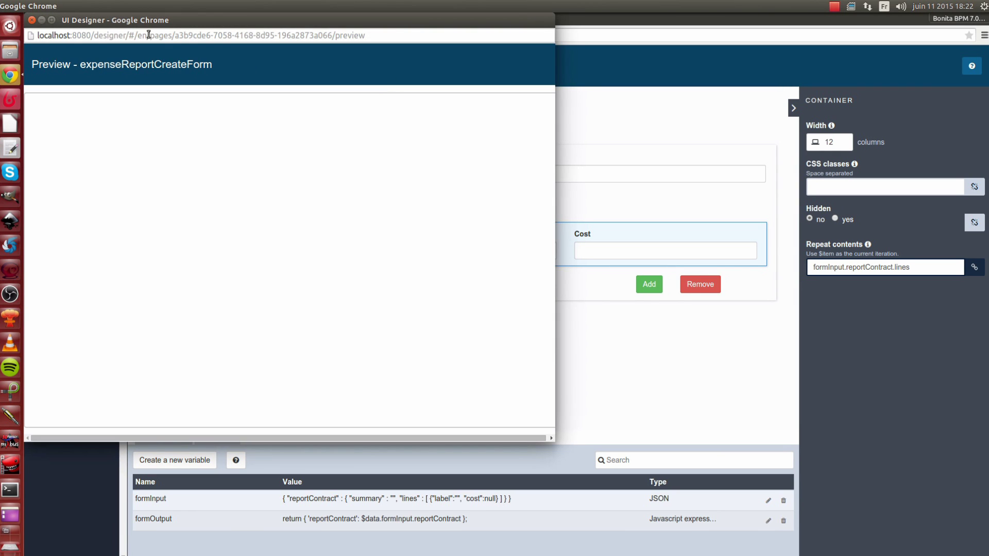
drag(25, 177, 266, 221)
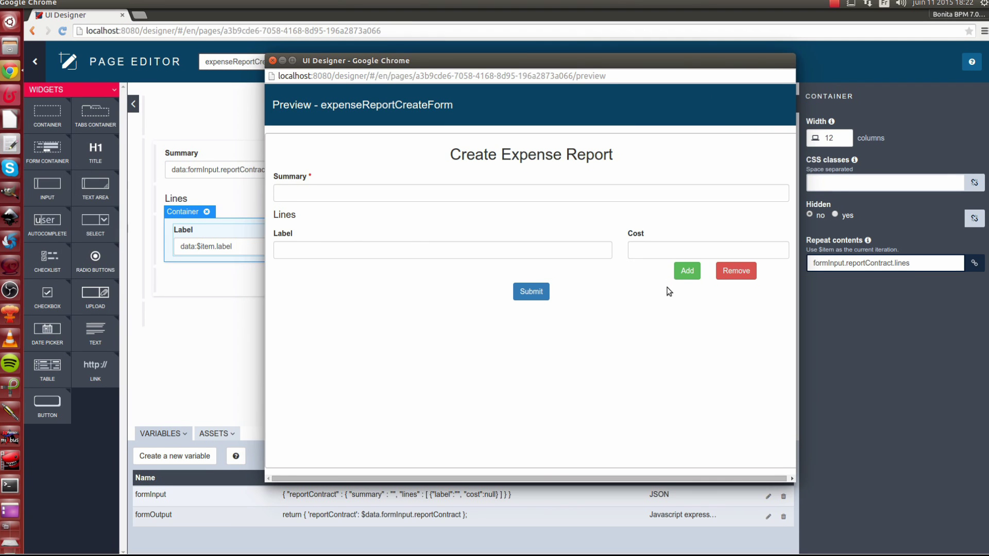
click(687, 273)
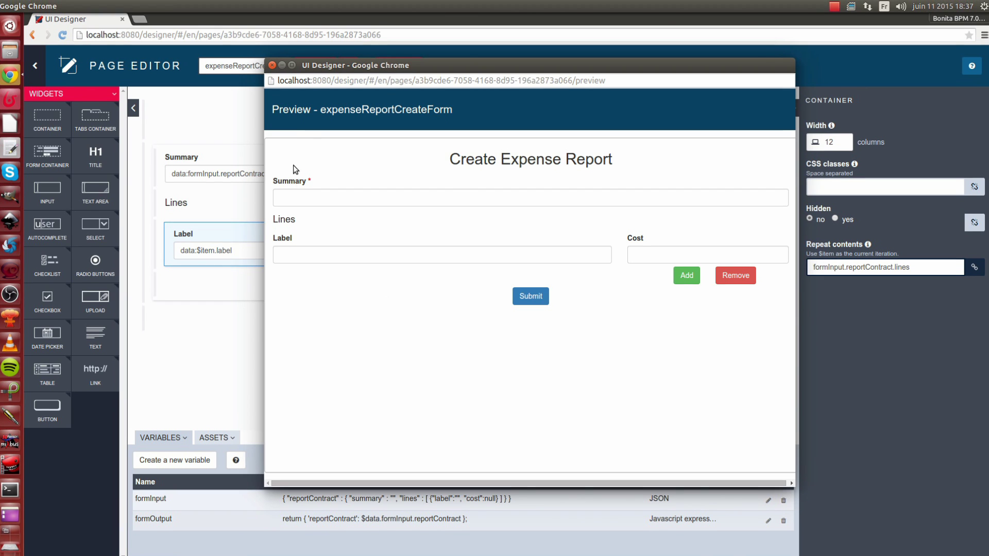
click(272, 65)
- Set the Summary input's placeholder to "Provide a summary for this expense report"
click(203, 154)
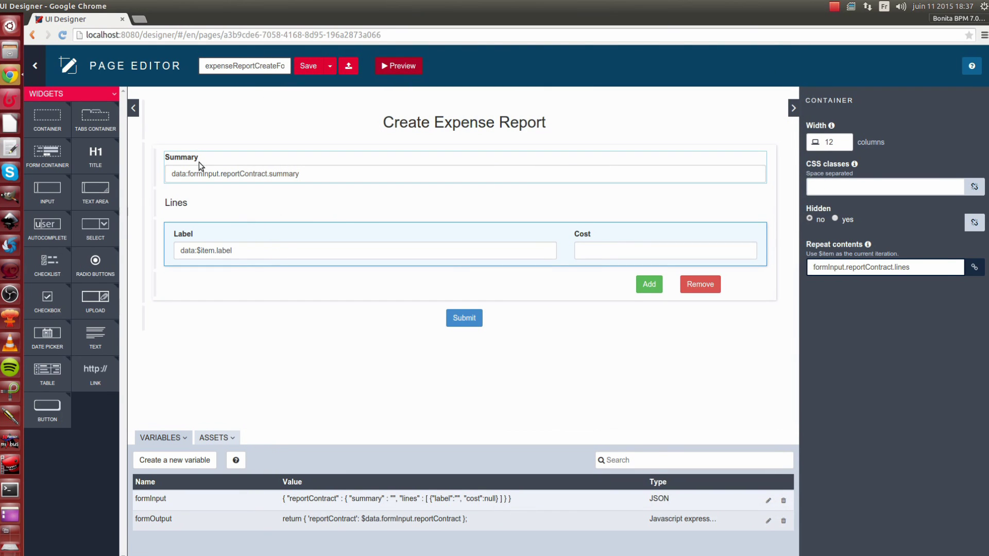
scroll(835, 457, down, 3)
click(846, 458)
text(Provide a)
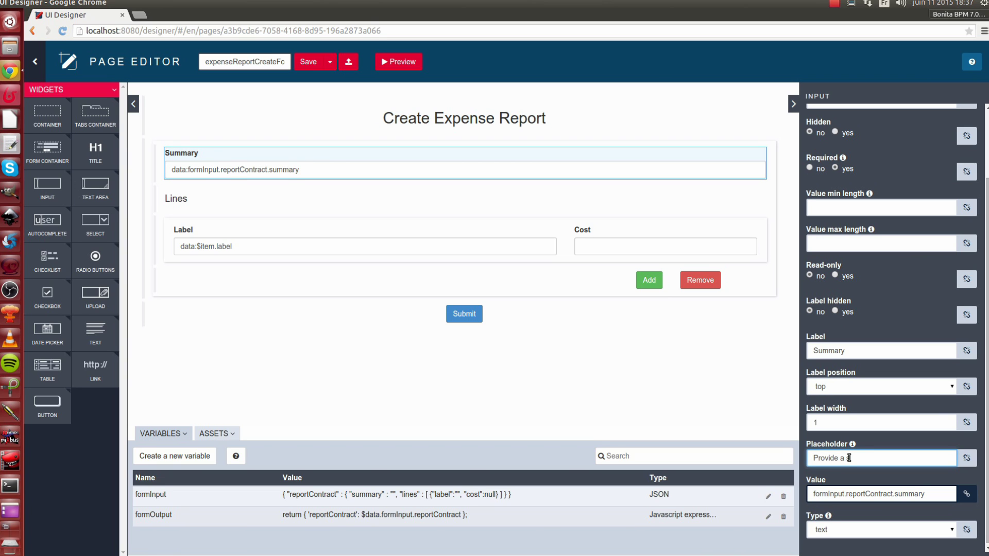
text( summary for this expense repor)
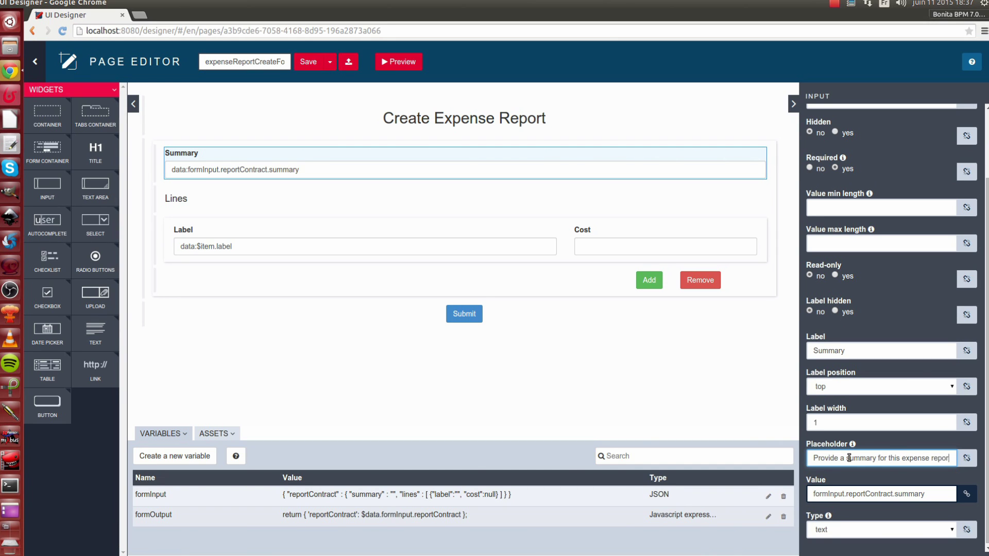
text(t)
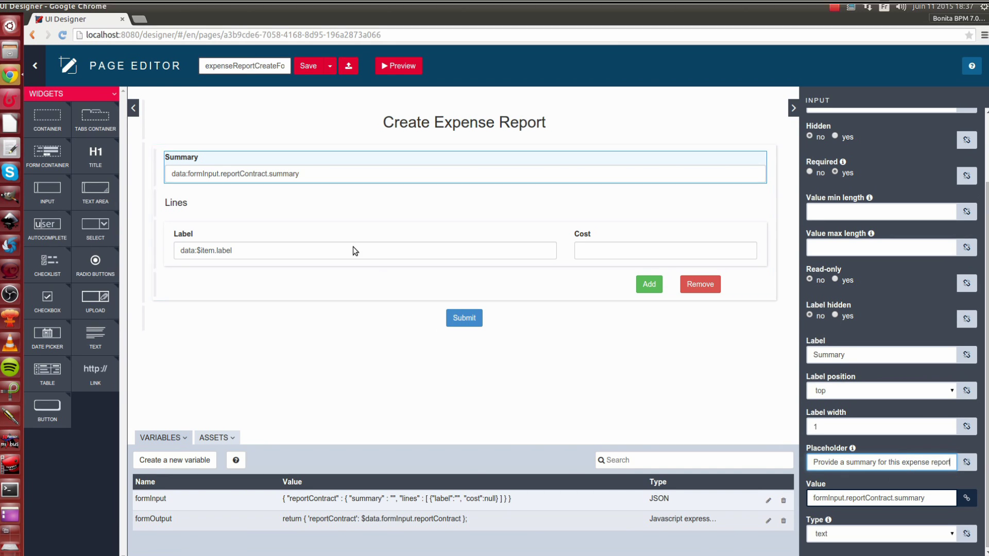
- Set the placeholder of the Label input in the Lines container to "Provide a label for this line"
click(312, 245)
click(867, 467)
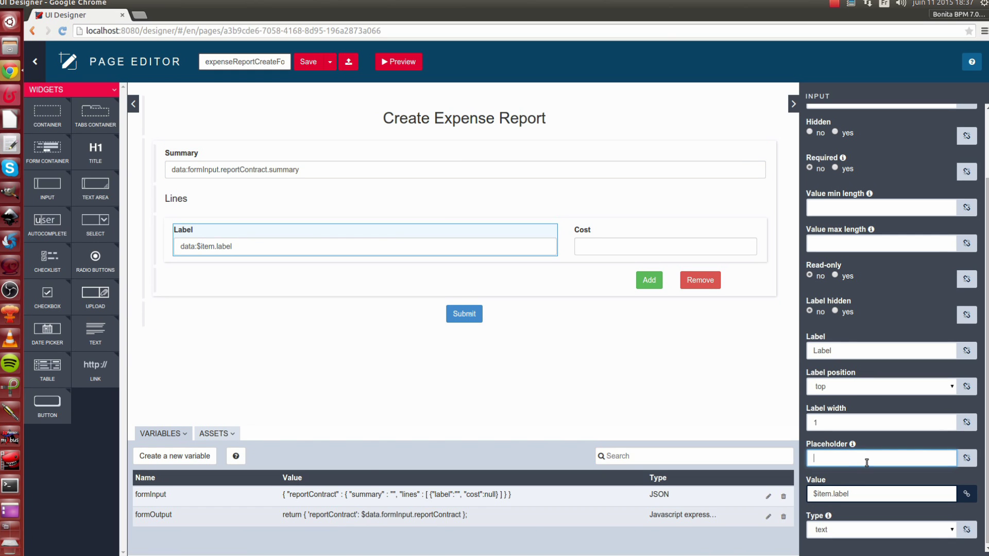
text(Provide a label for this line)
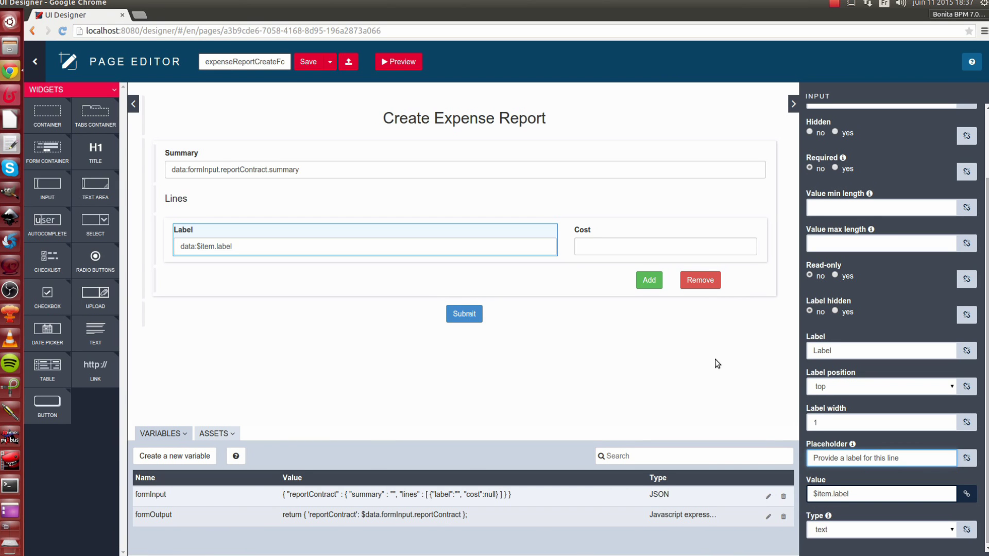
- Set the placeholder of the Cost input in the Lines container to "Provide a cost for this line"
click(633, 248)
text(Provi)
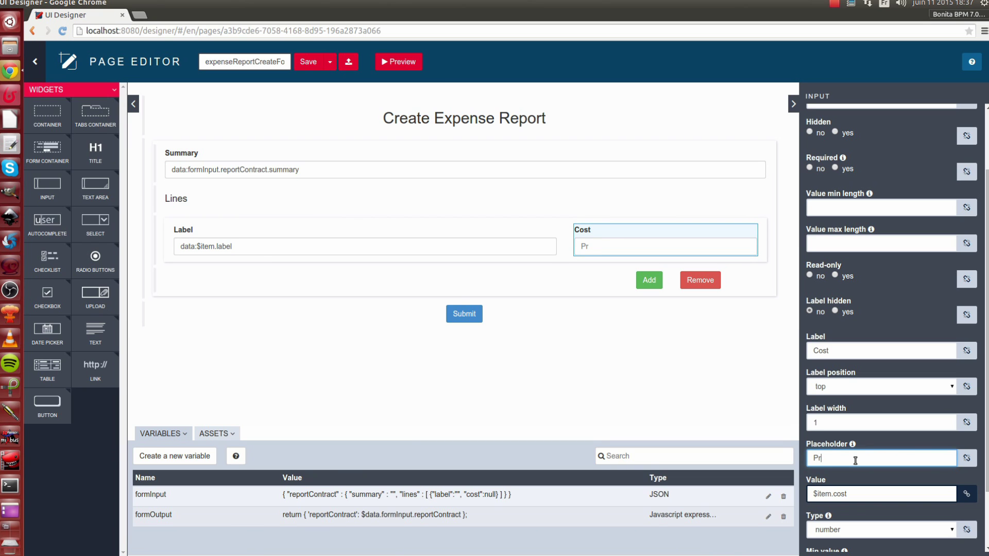
text(de a cost for this lin)
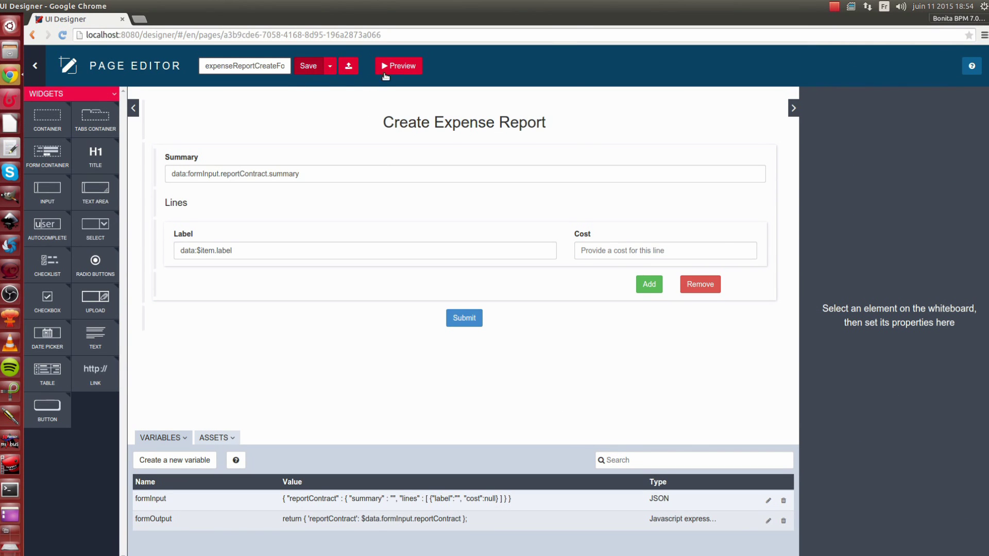
- Preview the form to check the placeholders of the three inputs, and close the preview
click(394, 67)
drag(347, 21, 499, 78)
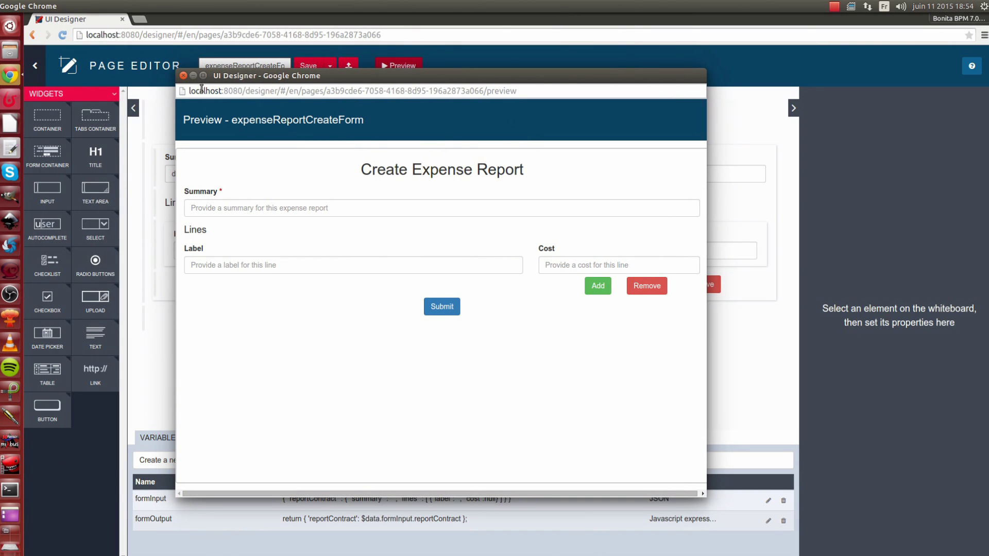
click(184, 76)
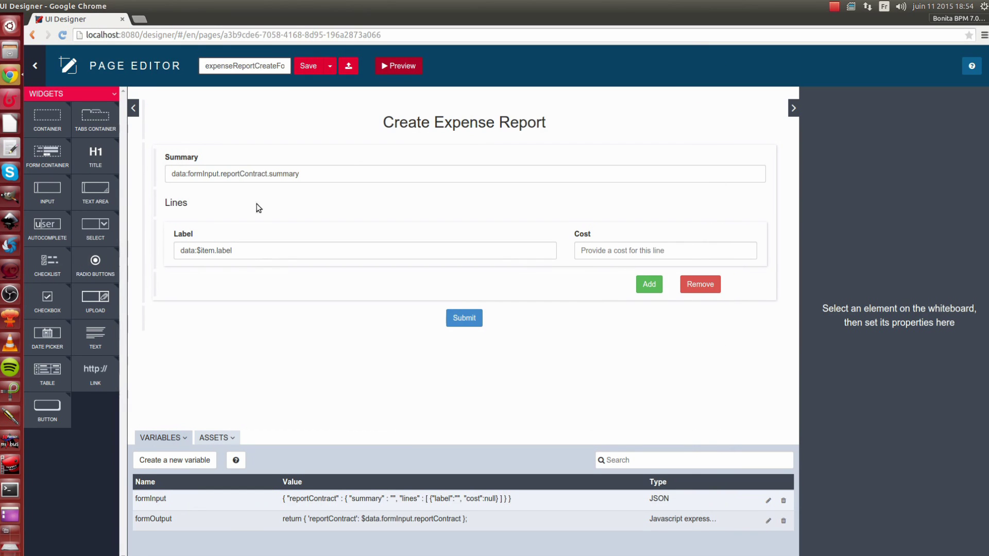
- Examine the Submit button's properties and the formOutput variable's JavaScript expression, leaving the variable unmodified
click(443, 318)
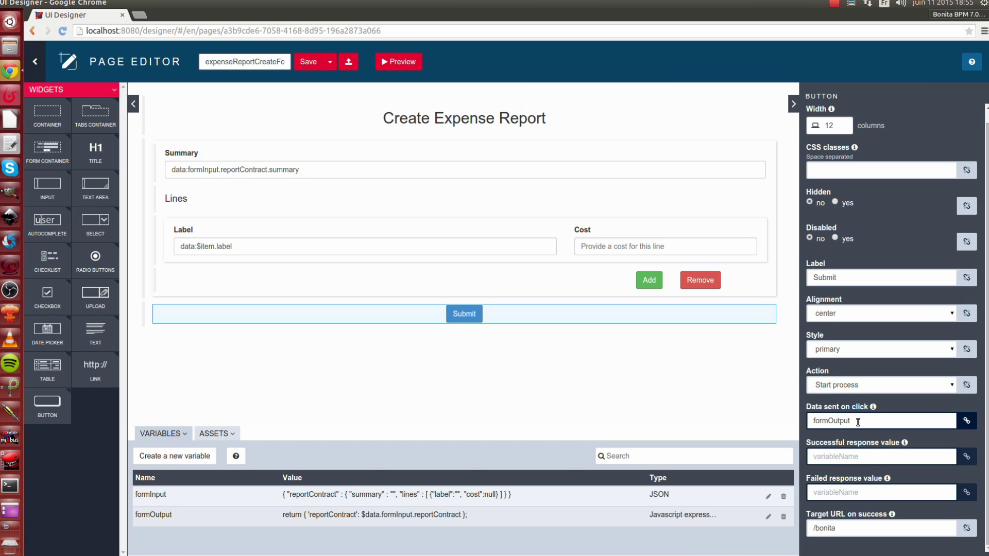
drag(150, 515, 251, 514)
click(267, 519)
drag(282, 515, 303, 515)
click(768, 516)
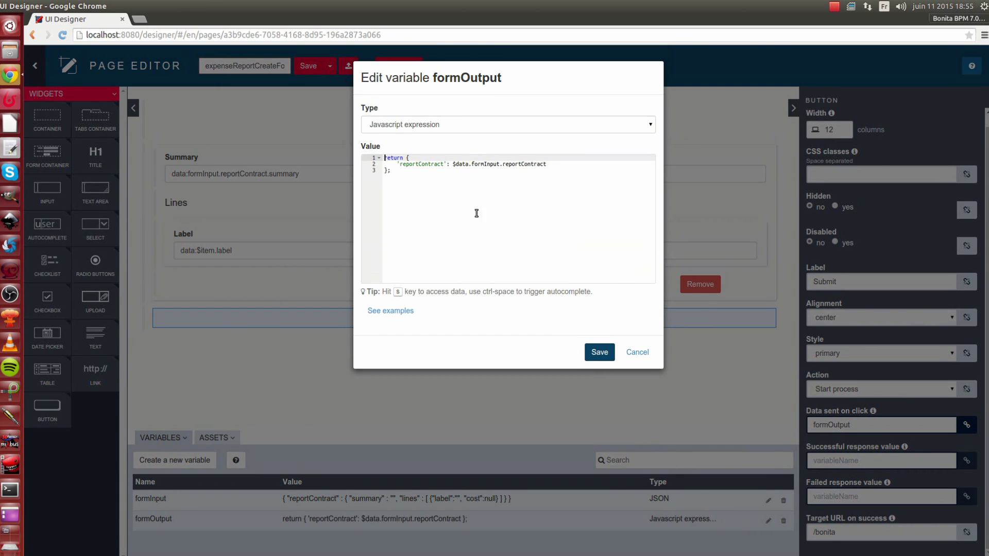
click(414, 170)
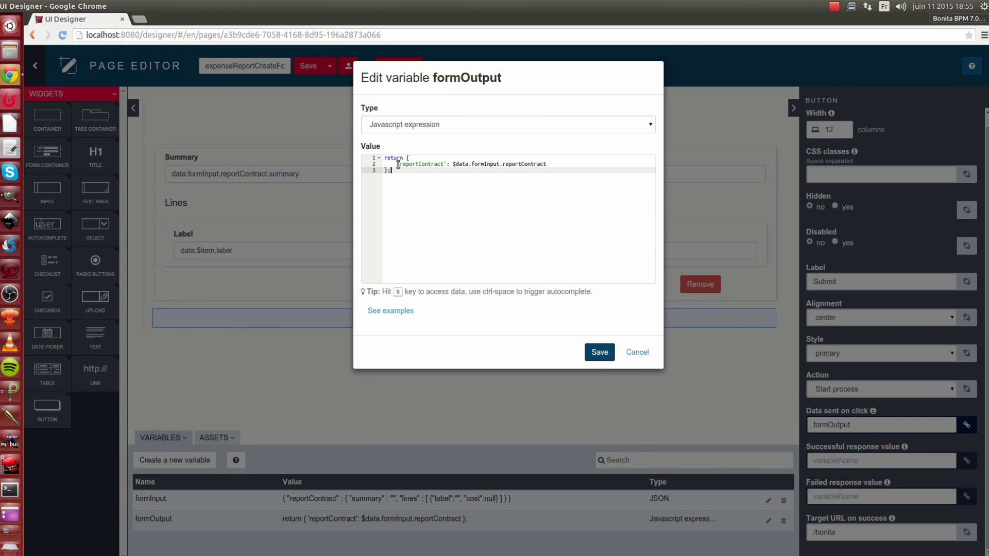
double_click(424, 163)
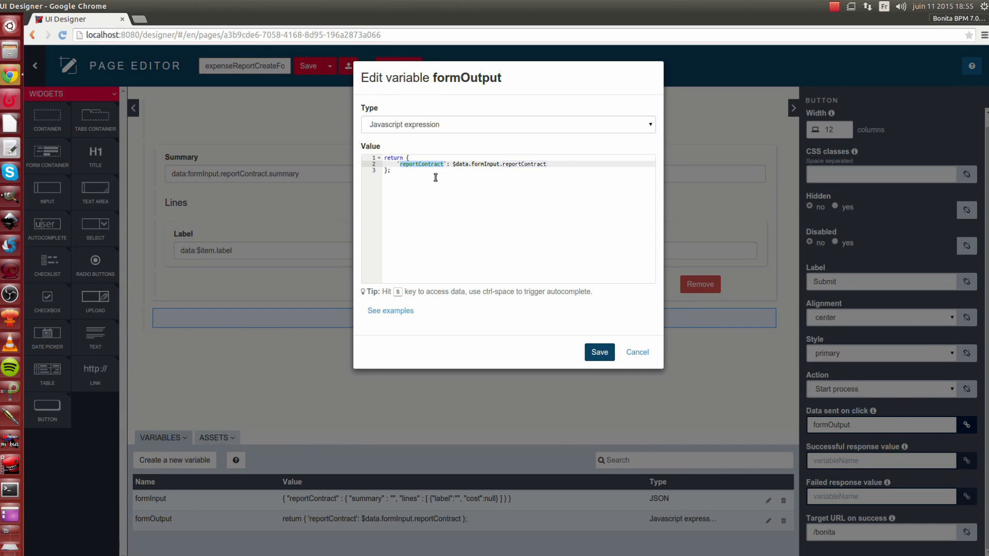
drag(452, 164, 483, 164)
double_click(491, 164)
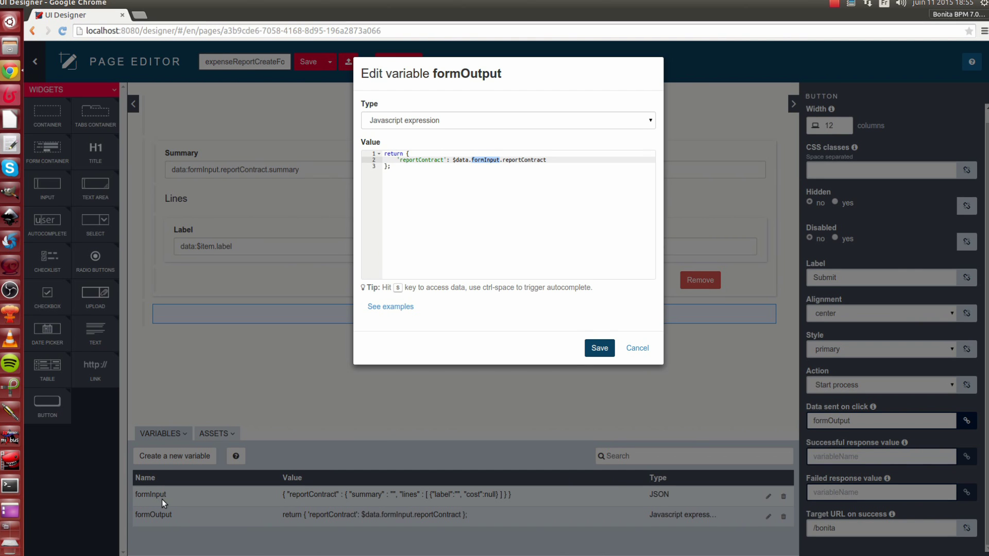
double_click(521, 161)
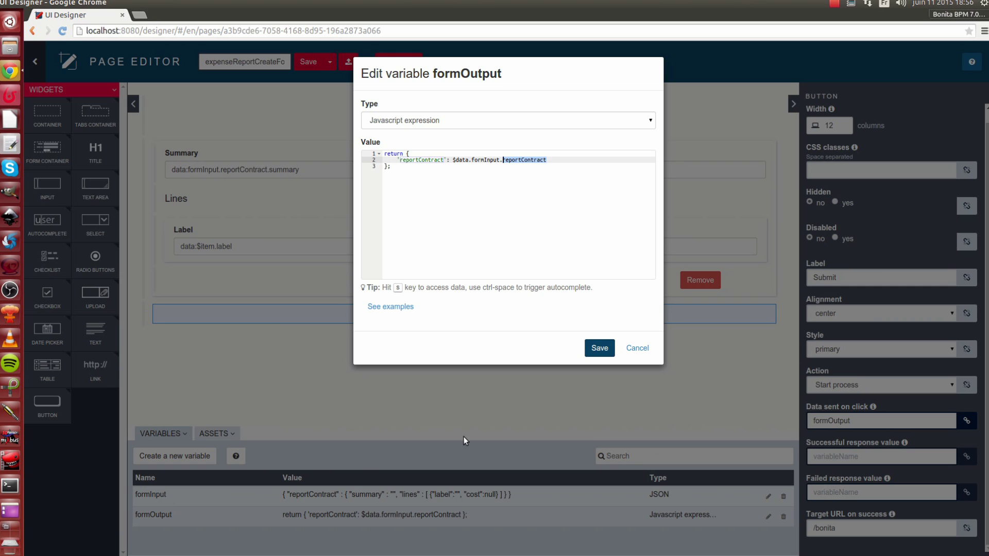
click(638, 349)
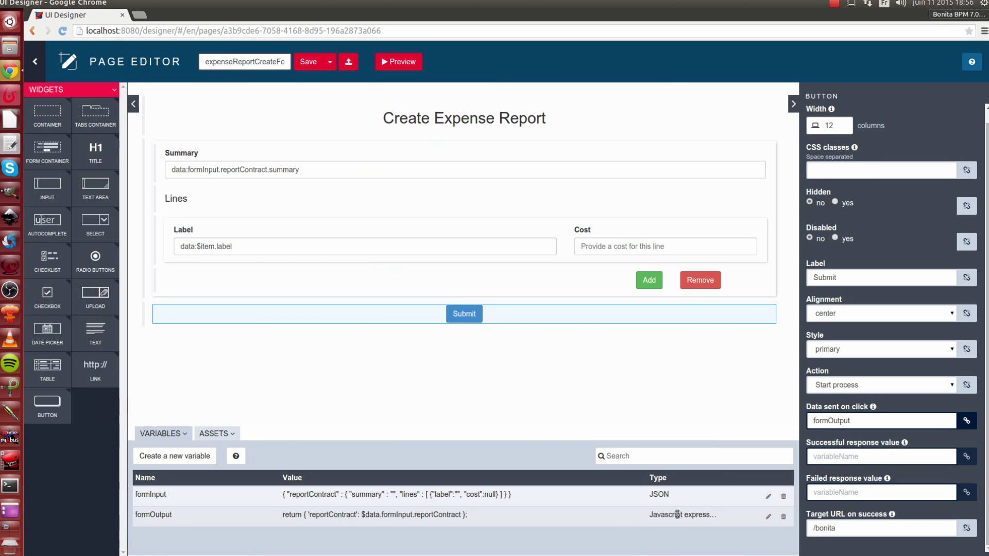
- Delete the formOutput variable and set the Submit button's data sent on click to formInput
click(784, 516)
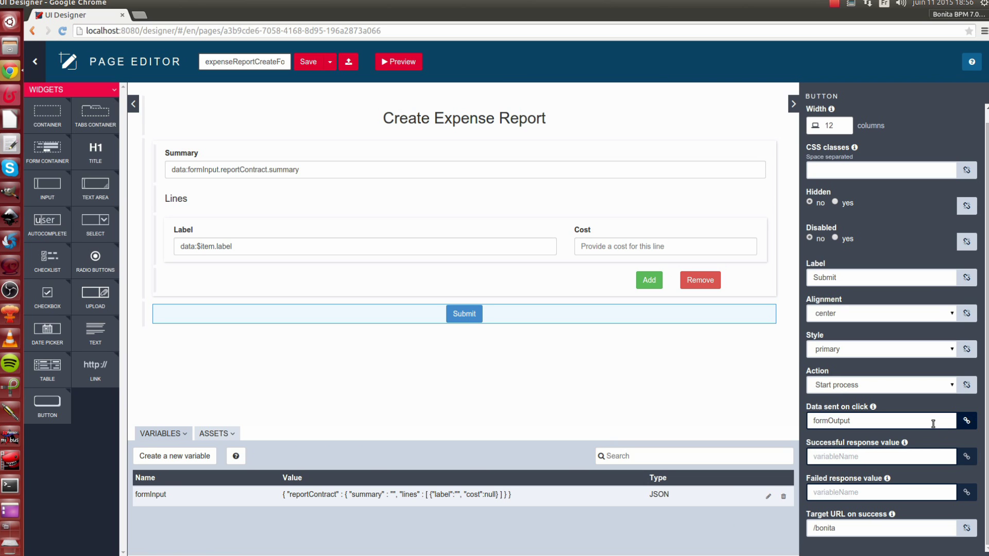
drag(944, 425, 769, 417)
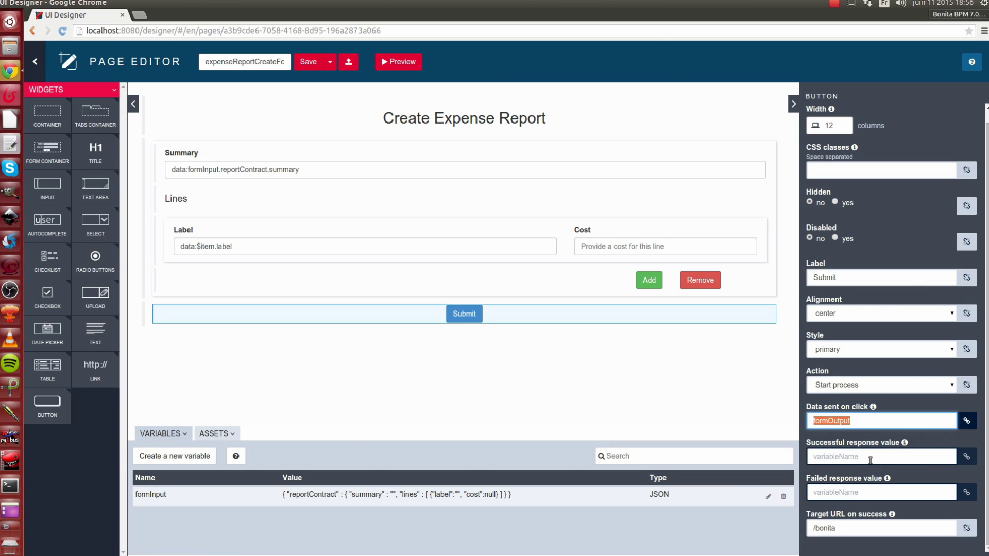
text(for)
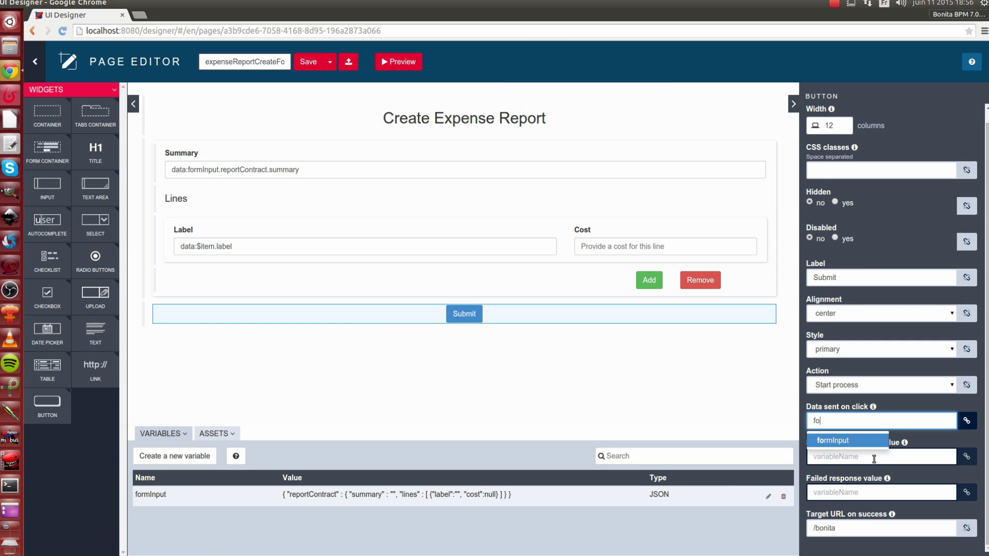
click(867, 444)
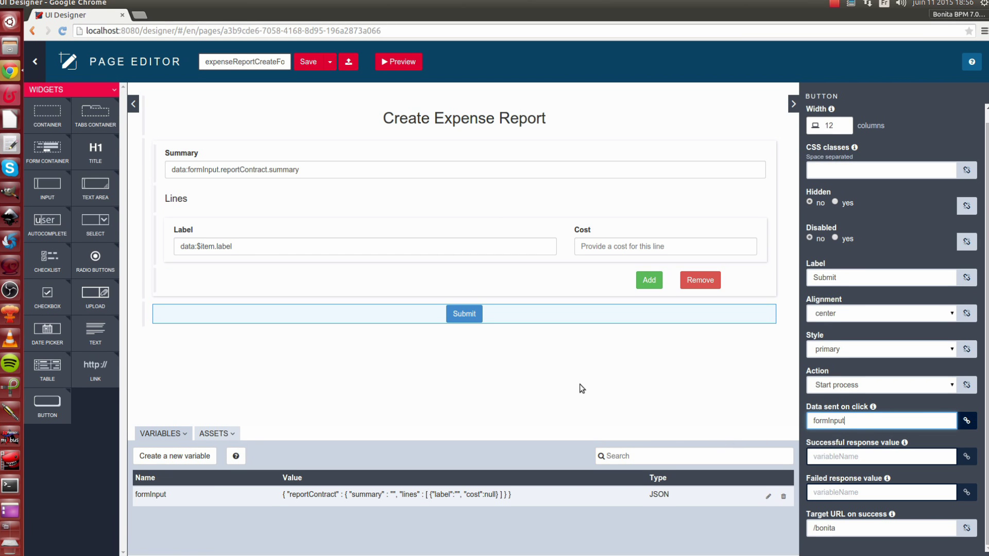
- Save the form and add a Text widget in a new row below the Submit button
click(310, 69)
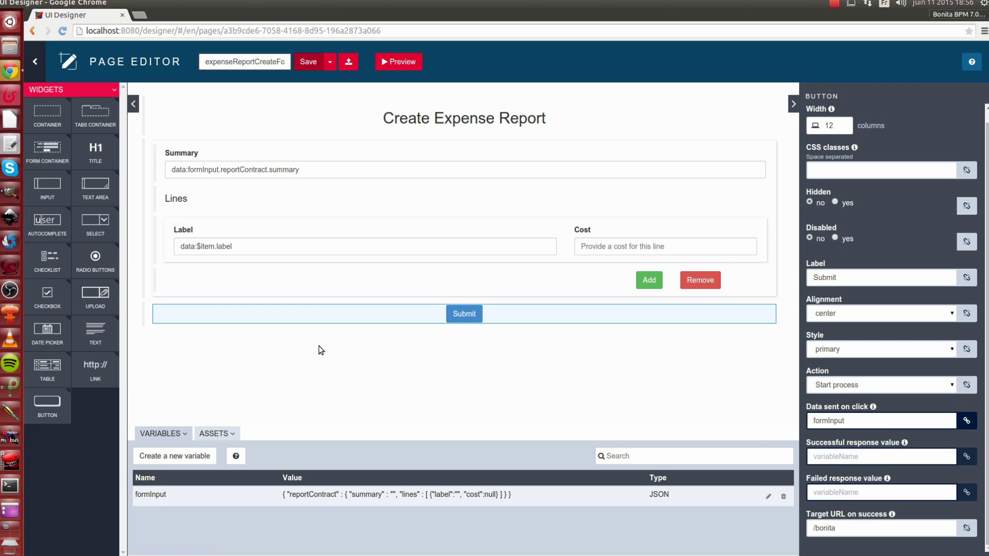
drag(85, 330, 402, 335)
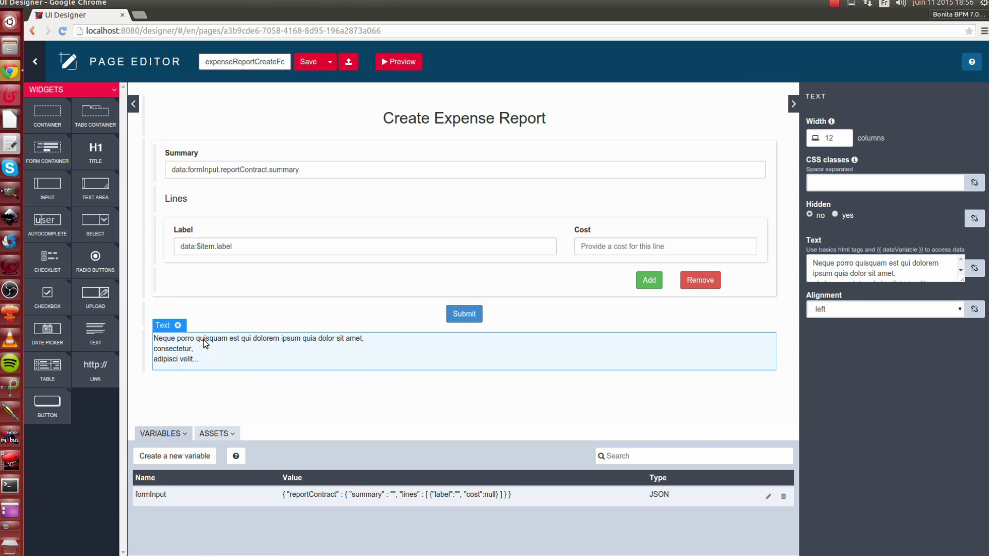
- Create a new String variable named formSubmitError with an empty value
click(192, 463)
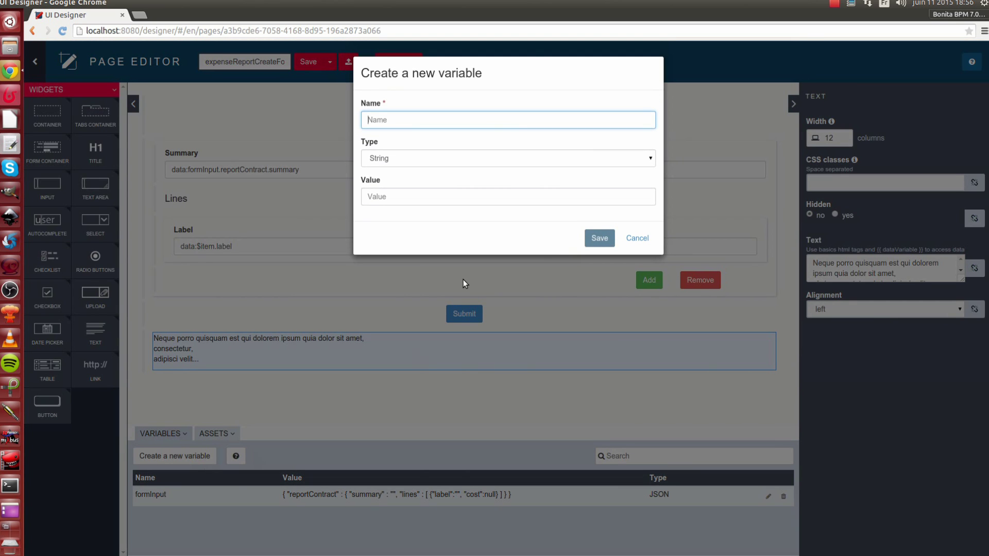
text(formS)
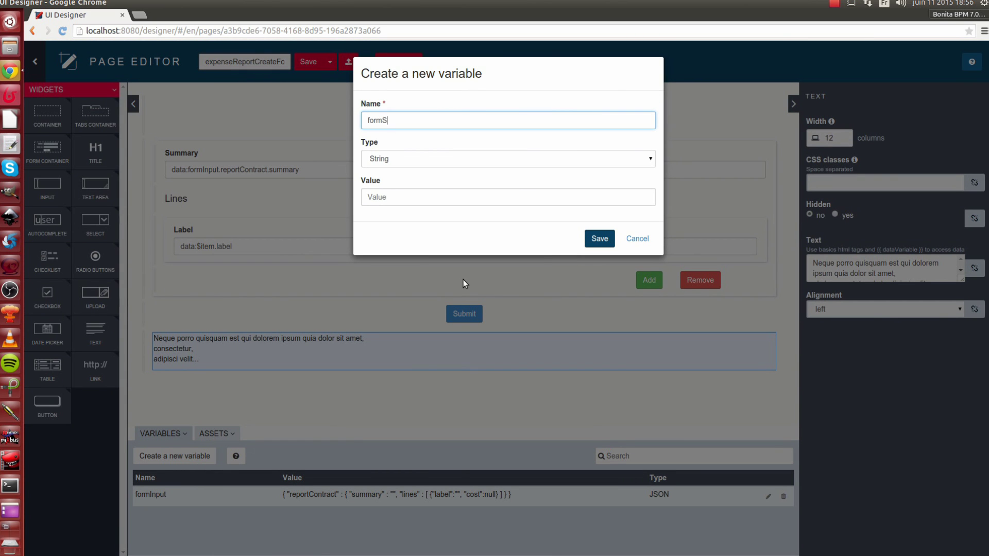
text(ubmitError)
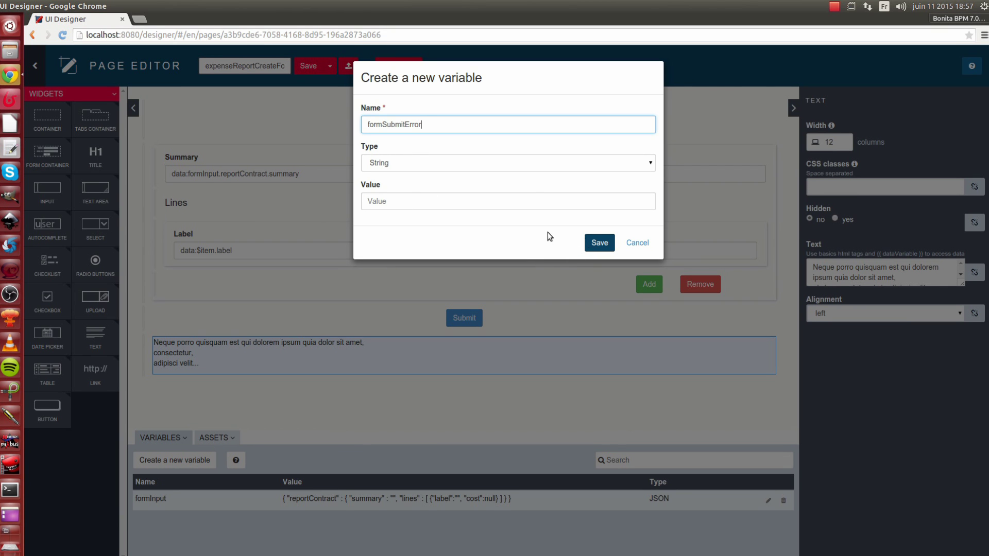
click(600, 244)
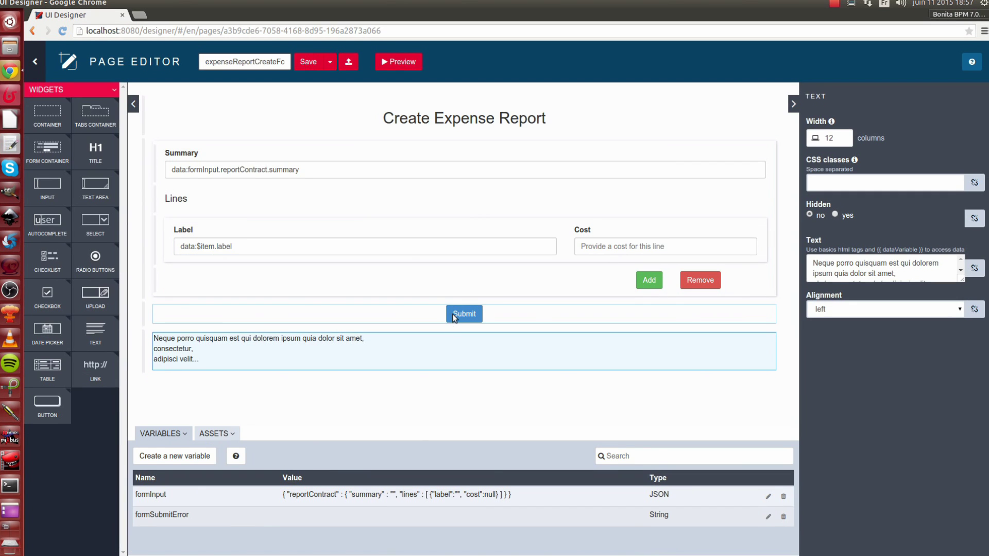
- Set the Submit button's failed response value to the formSubmitError variable
click(455, 316)
click(827, 500)
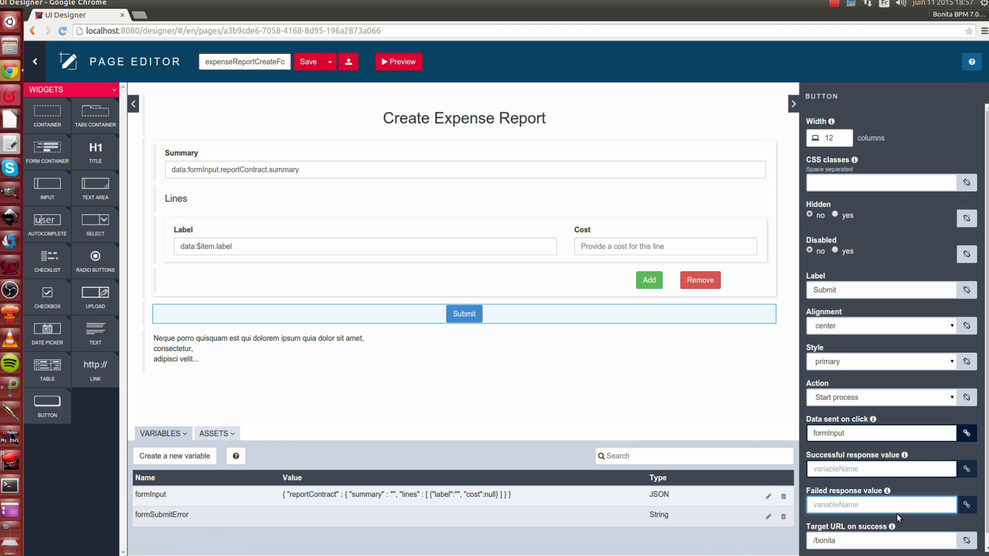
text(for)
click(880, 545)
- Replace the placeholder content of the Text widget below the Submit button with {{formSubmitError}}
click(265, 349)
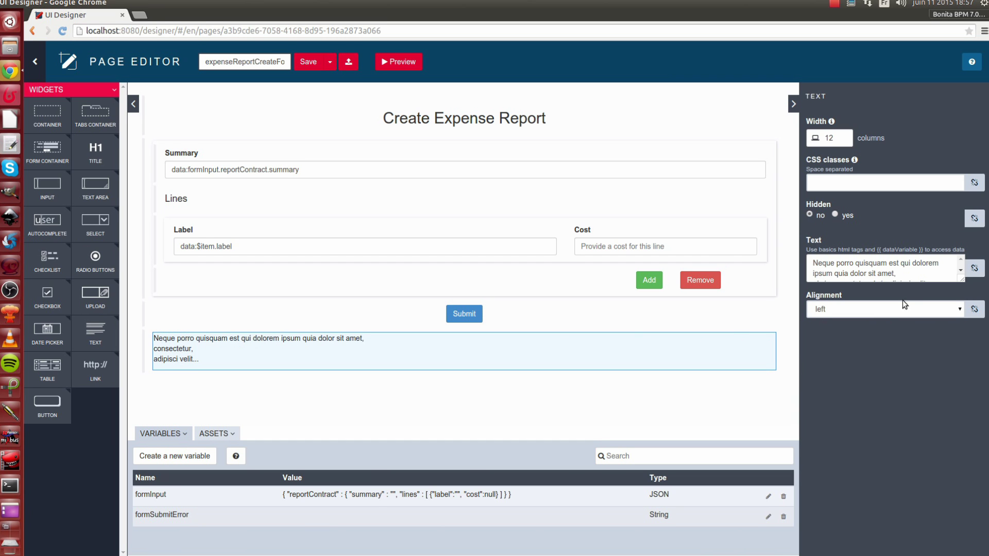
click(903, 275)
key(ctrl+a)
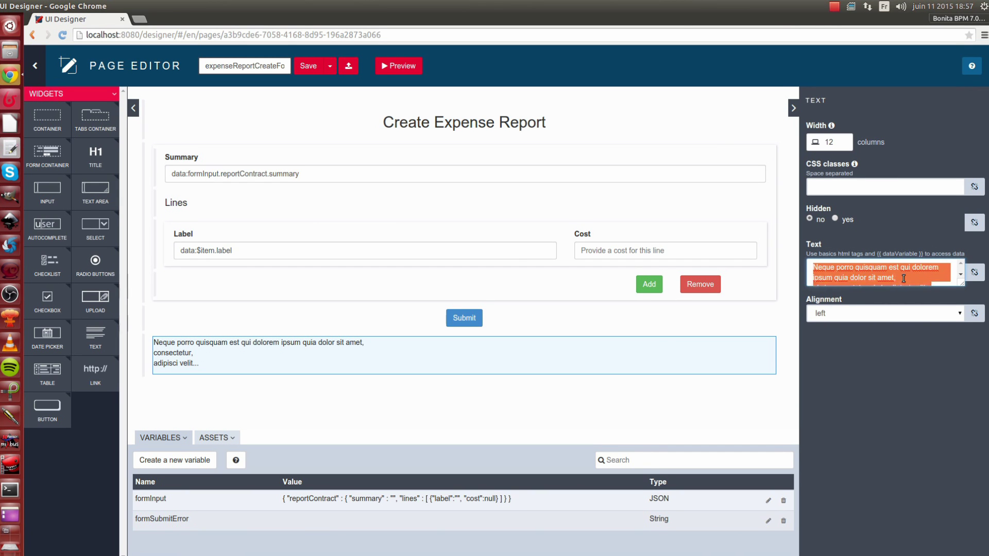
key(BackSpace)
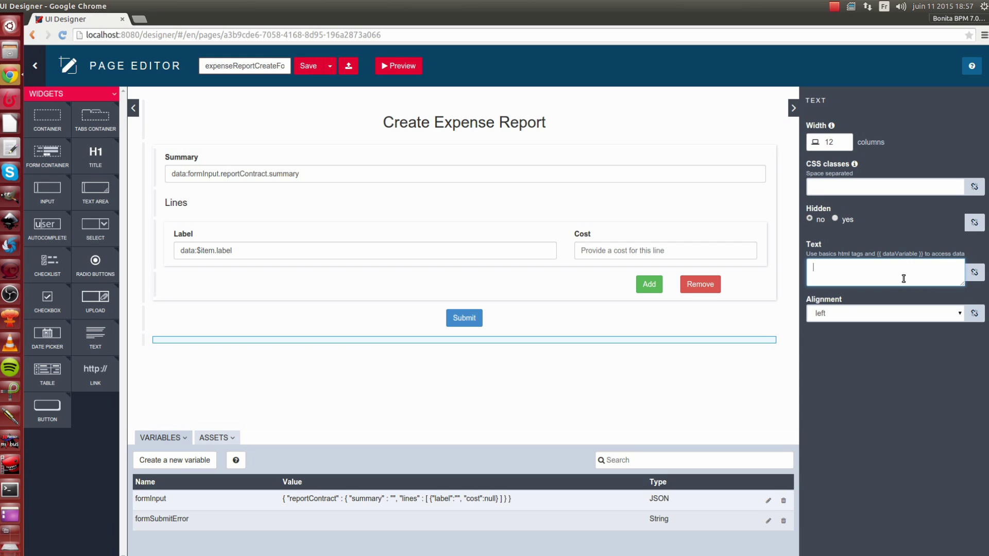
text({{}})
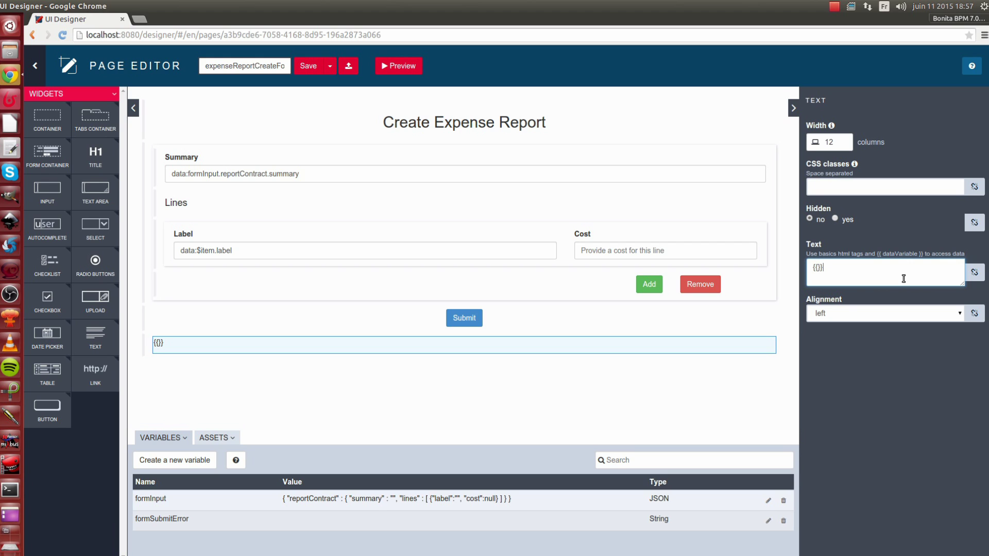
text(formSubmitError)
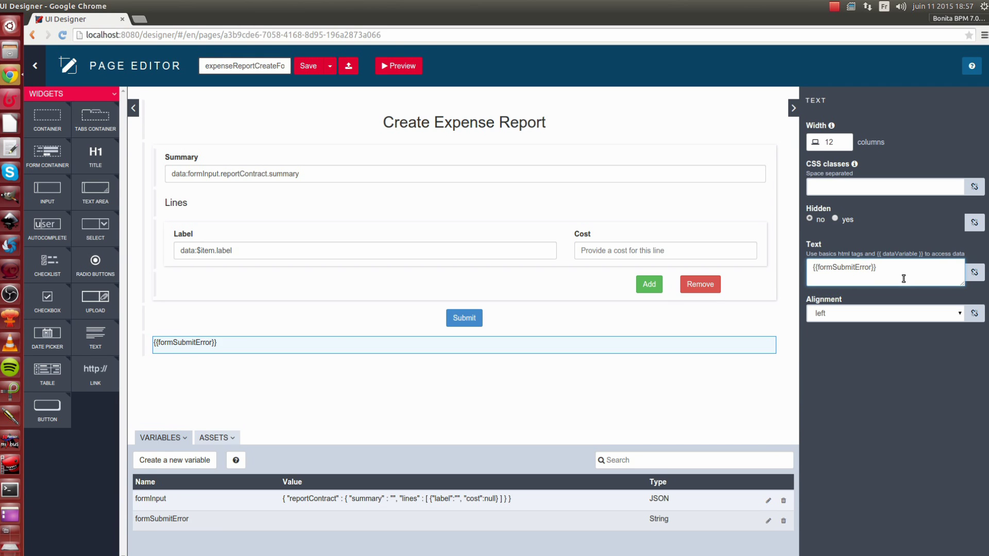
- Extend the Text widget's content to "<b>Error :</b> {{formSubmitError | json}}", adding the json filter and a bold prefix
text( | json)
key(End)
text(<b>)
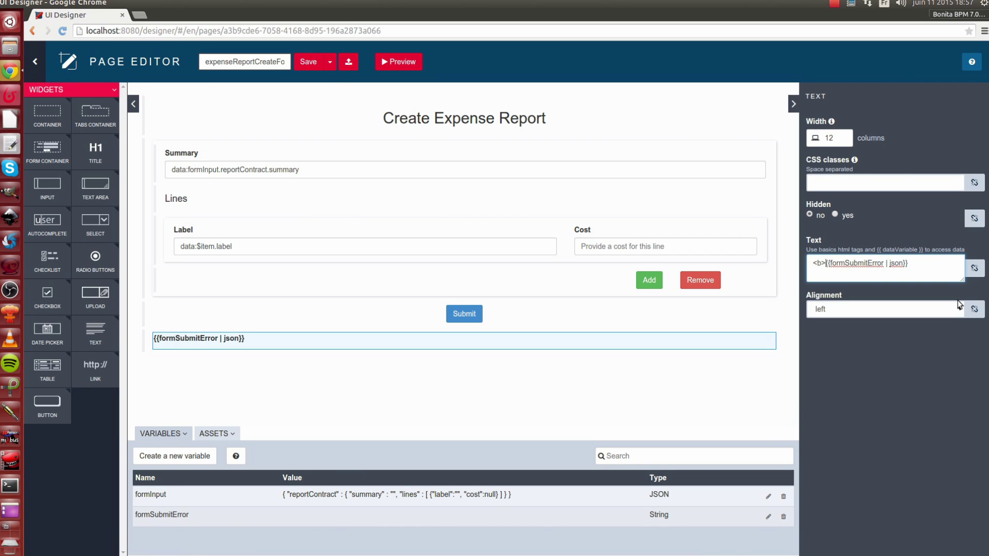
text(</)
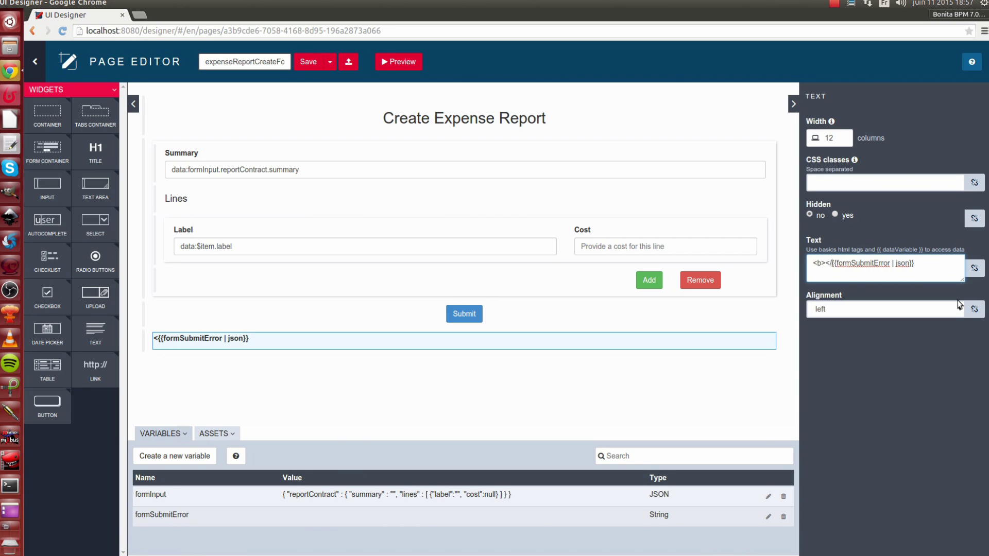
text(b> )
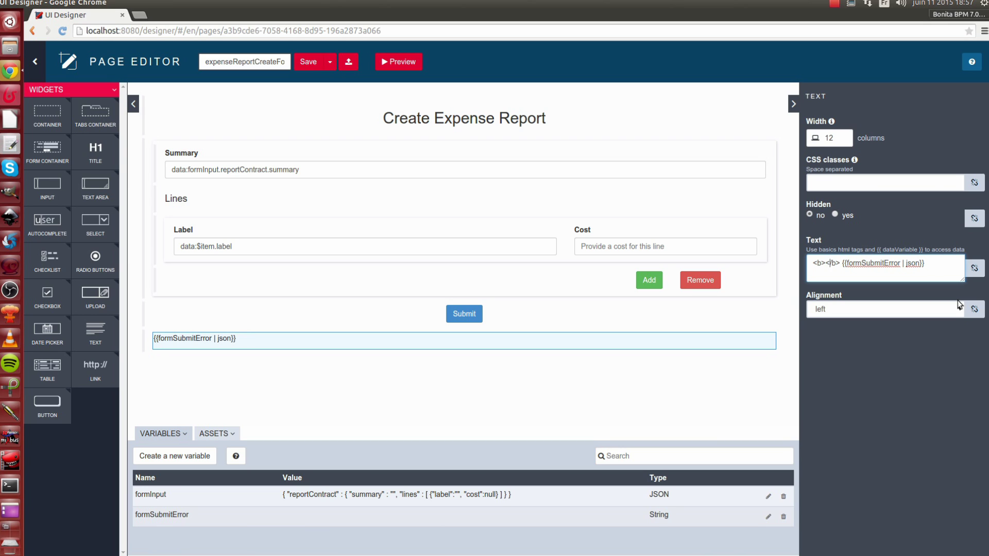
text(Error;)
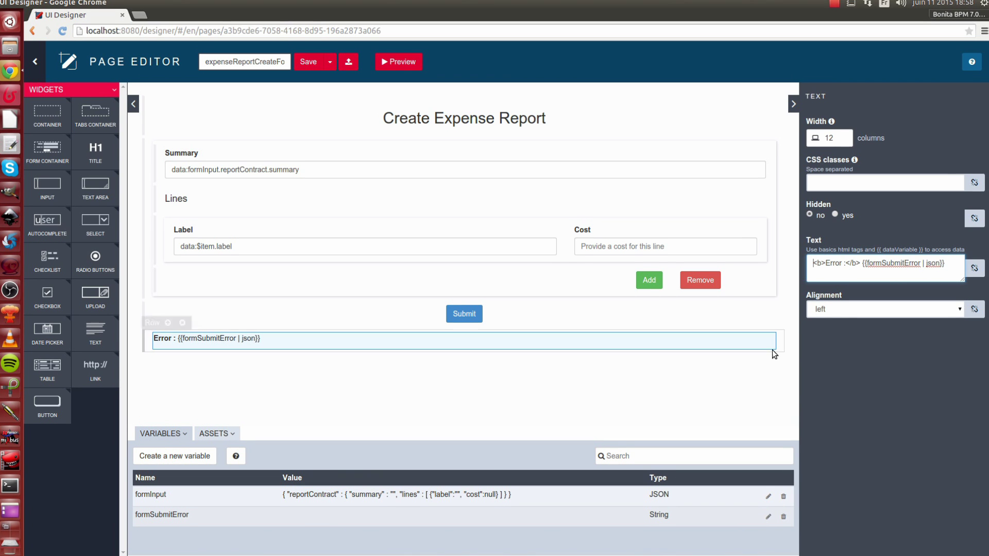
- Bind the Text widget's Hidden property to the expression formSubmitError == null
mouse_move(189, 345)
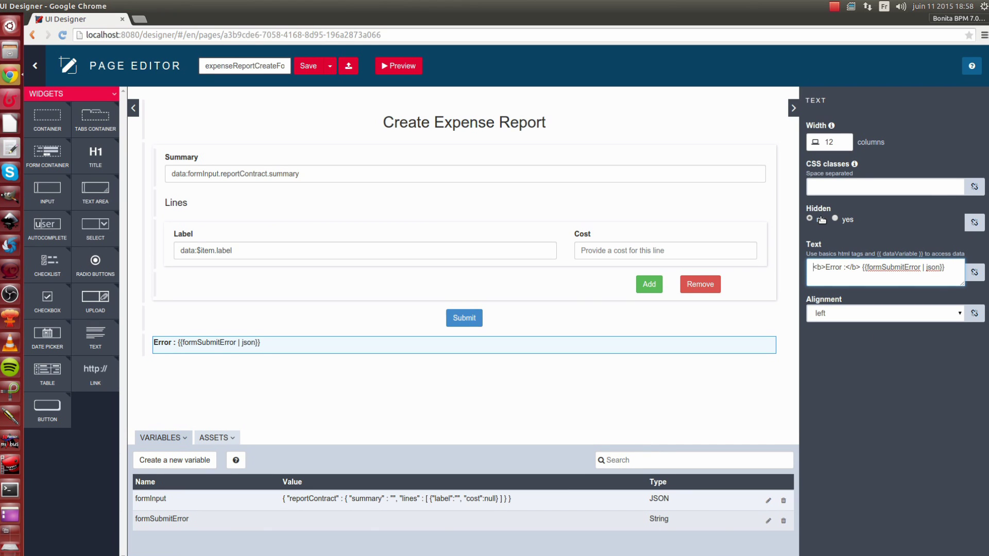
click(973, 226)
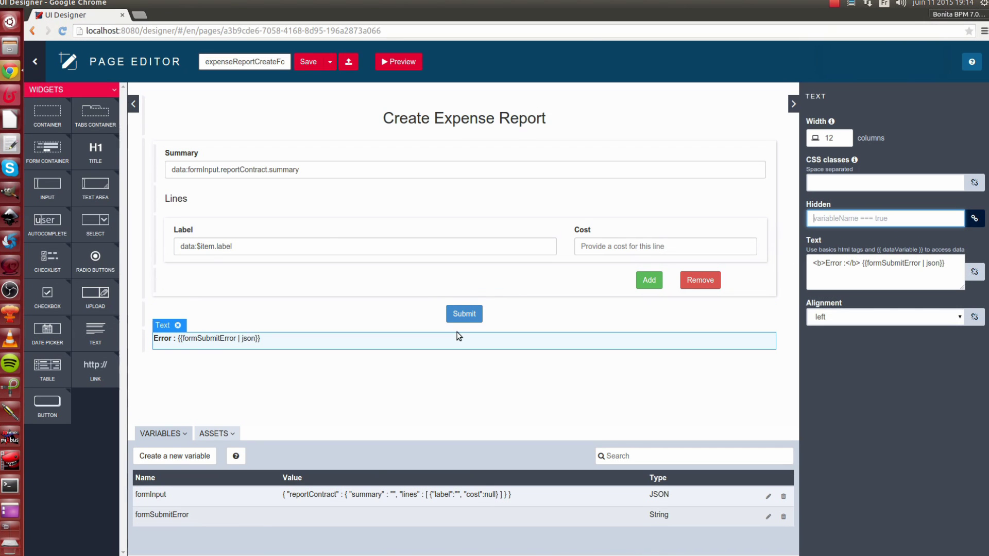
text(form)
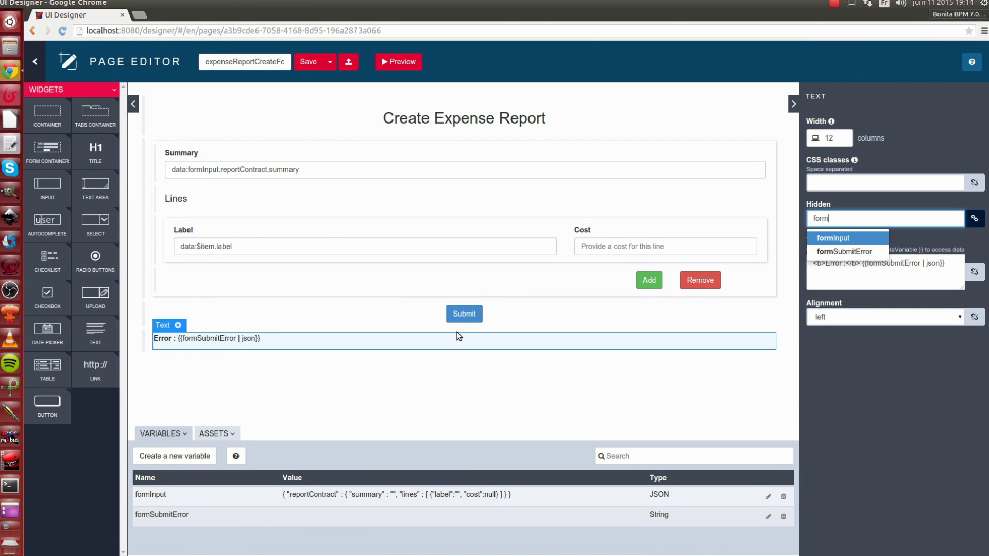
key(Down)
key(Return)
text(== null)
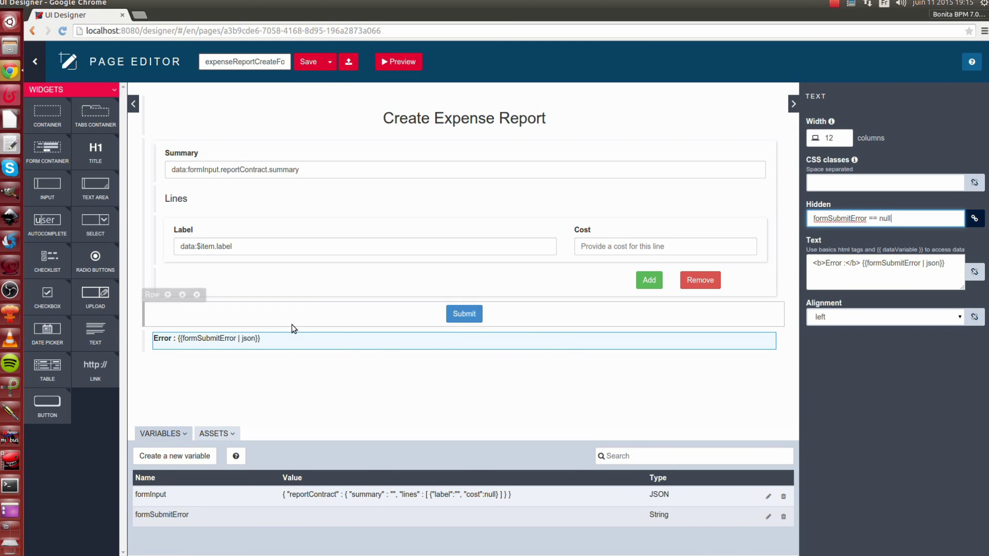
- Save the form, preview it to check that the error text is hidden, and close the preview
click(308, 61)
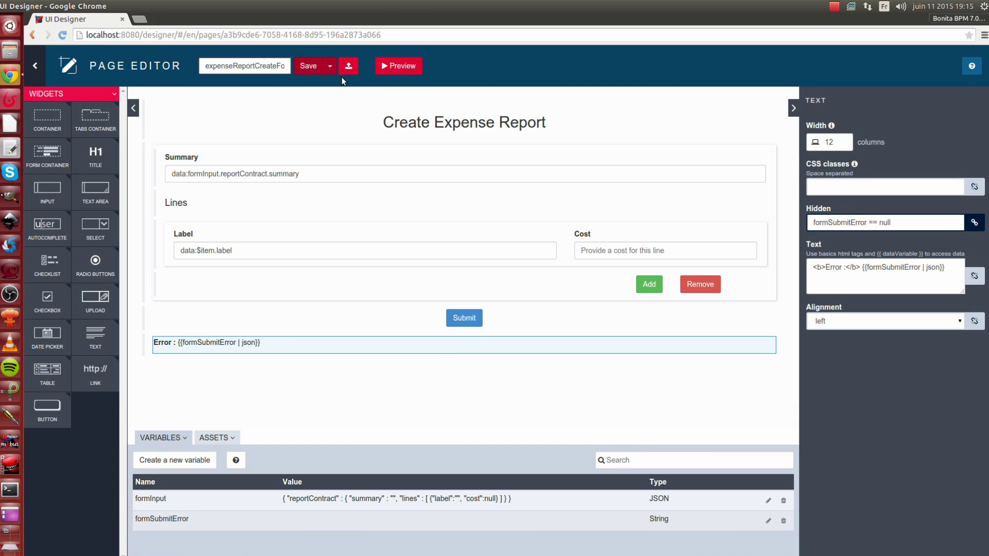
click(400, 66)
drag(329, 9, 657, 74)
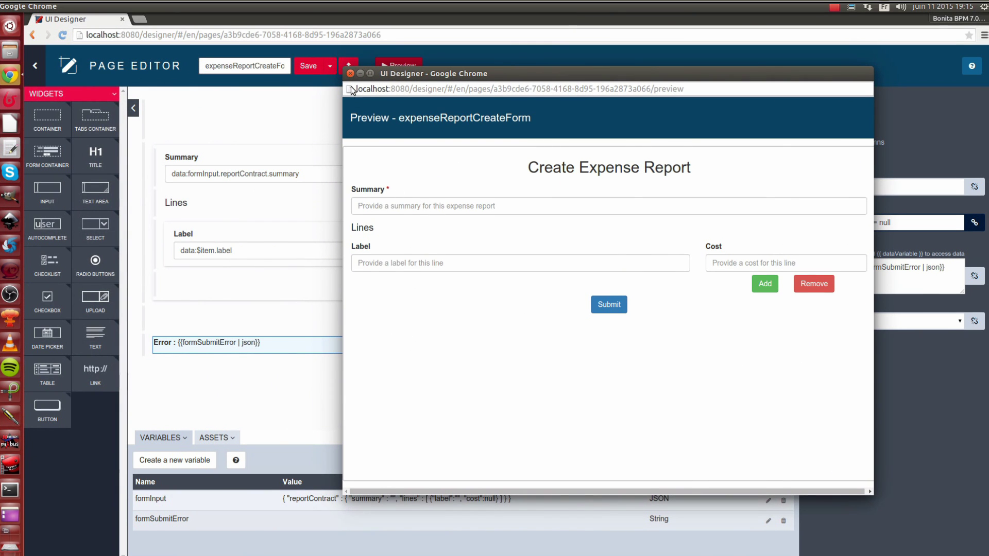
click(350, 69)
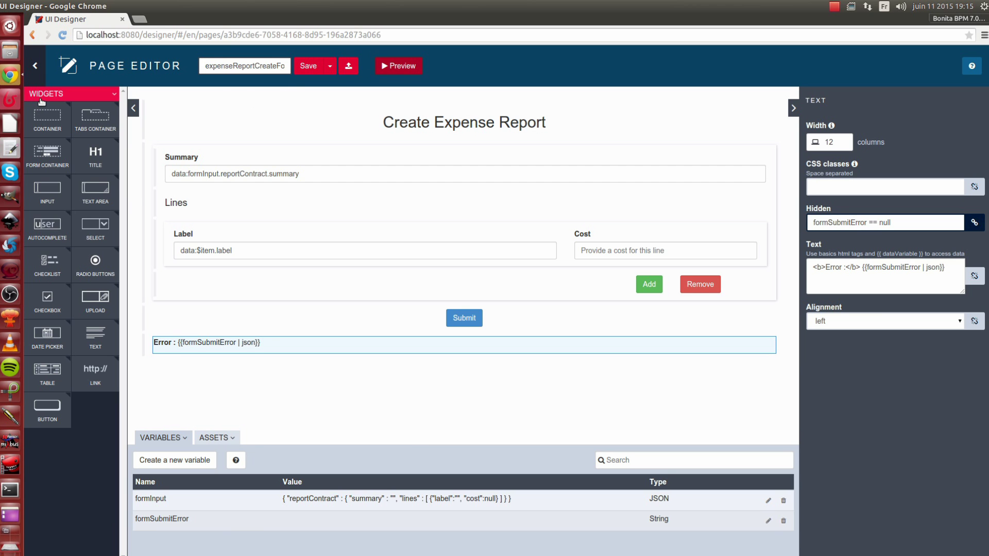
- Switch to Bonita BPM Studio, run the Expense report process, and submit the form empty in the browser to test the error display
key(alt+Tab)
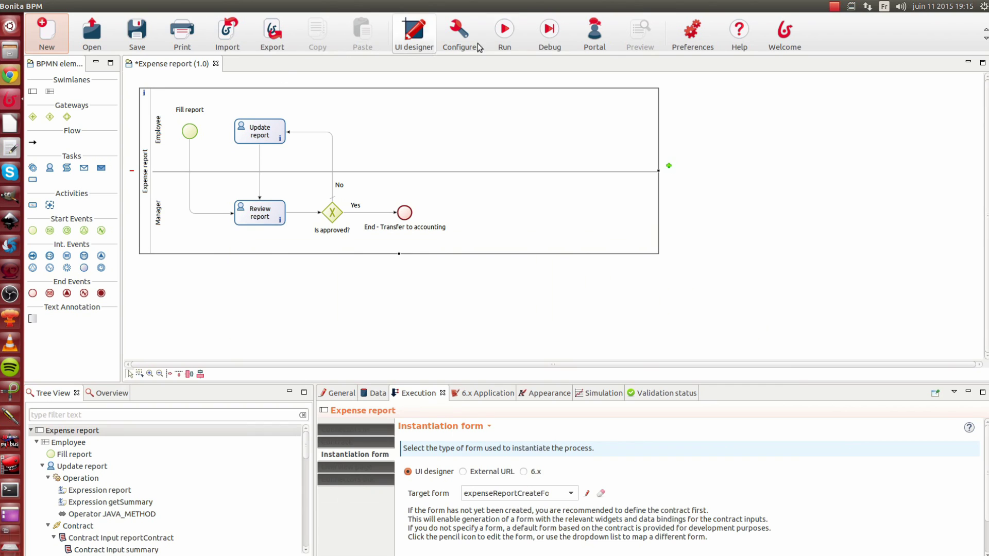
click(501, 40)
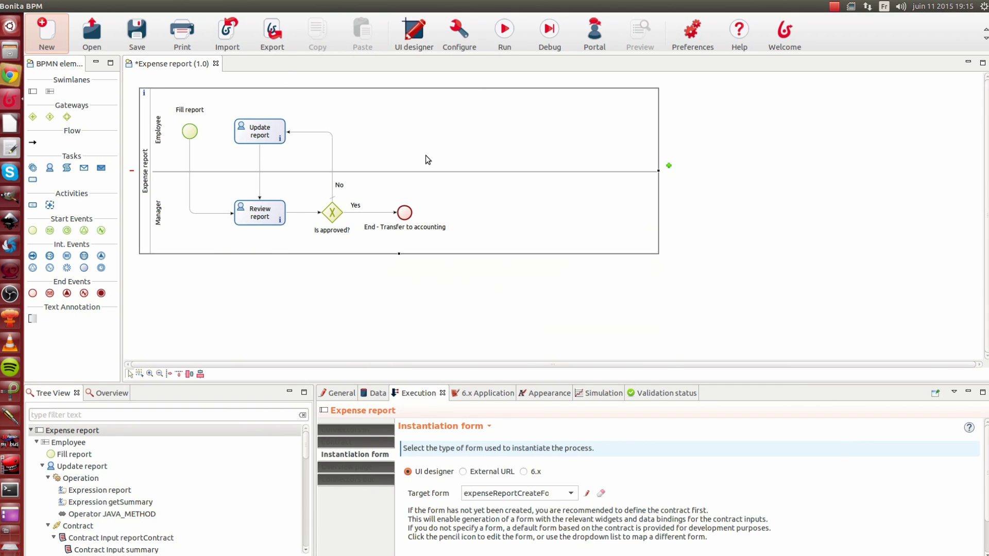
key(alt+Tab)
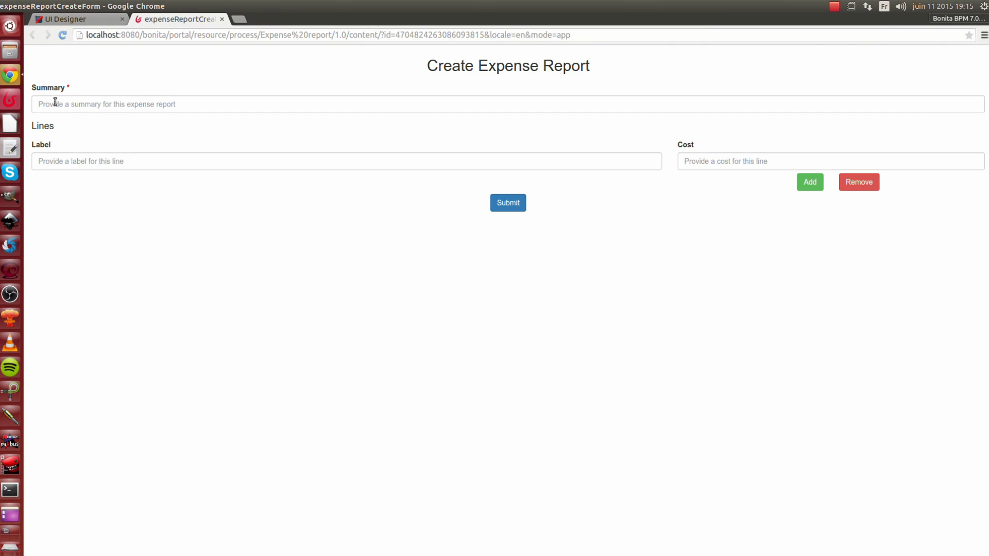
click(509, 208)
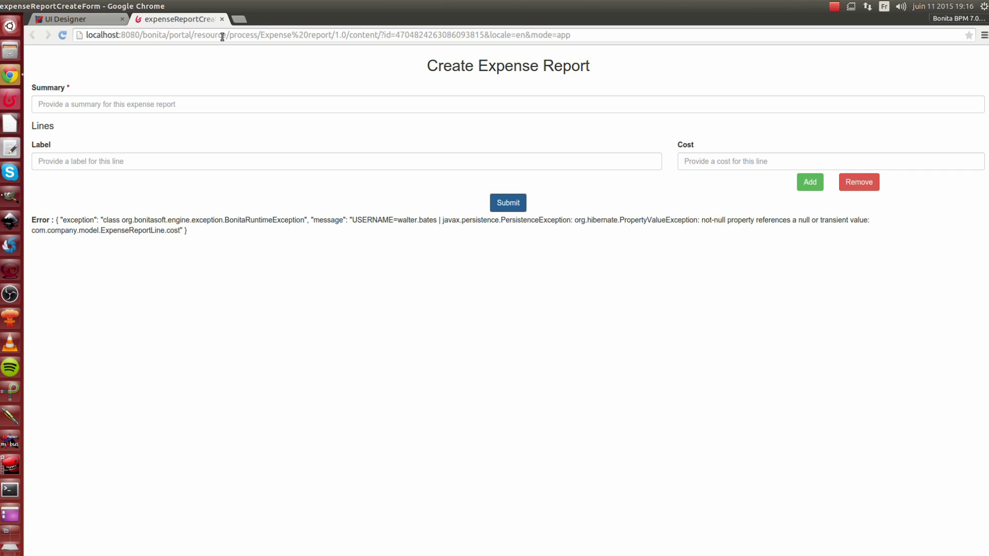
- Add a second expense line to the form and enter "My first expense" as the summary
click(804, 184)
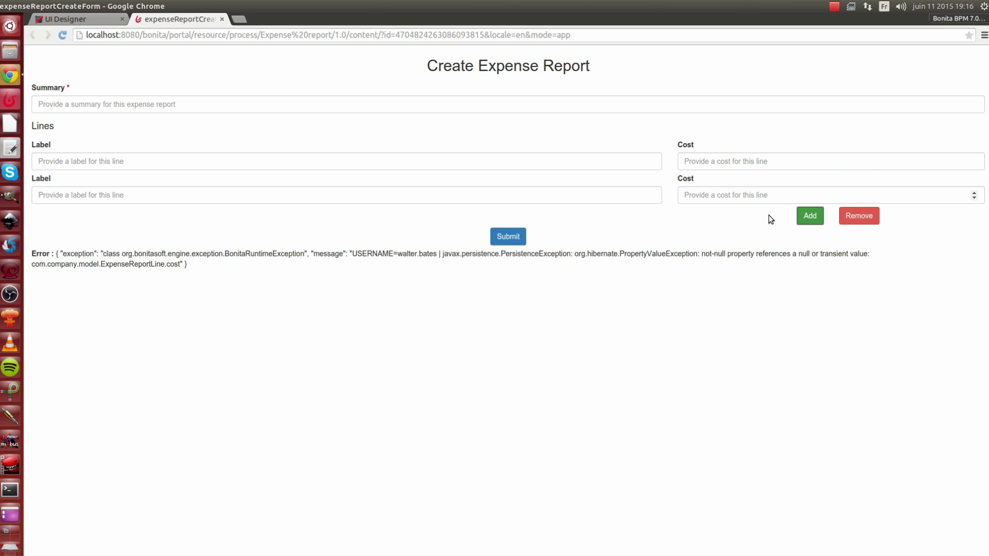
click(160, 105)
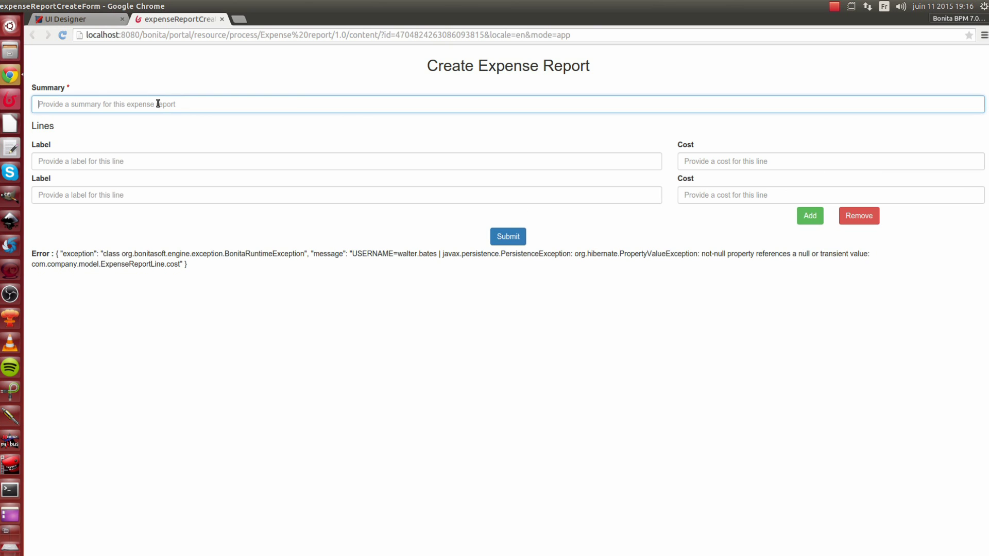
text(%)
key(BackSpace)
text(My firts)
key(BackSpace)
key(BackSpace)
key(BackSpace)
key(BackSpace)
text(irst expense)
- Fill in the first expense line with the label "Drinks" and a cost of 5
click(242, 166)
text(Dring)
text(s)
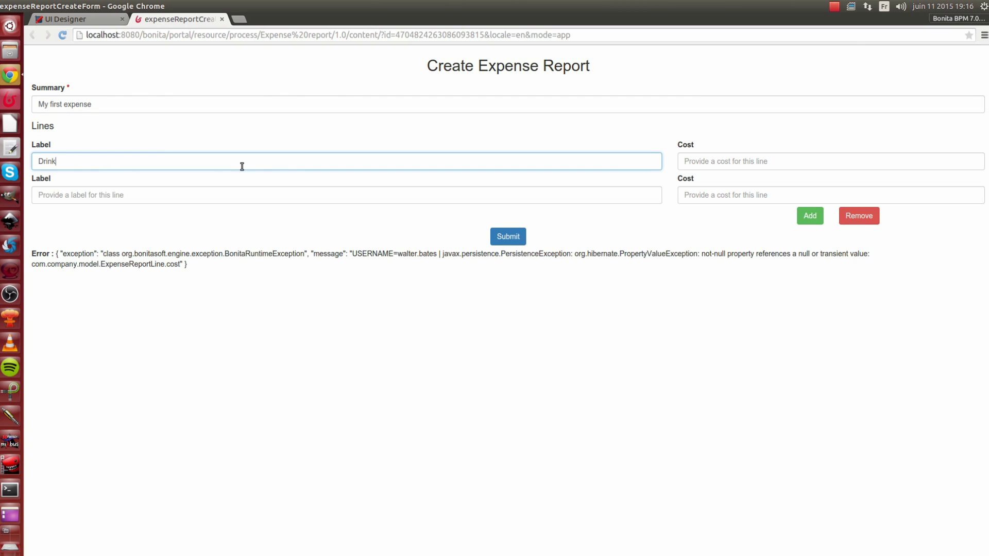
click(731, 157)
text(5)
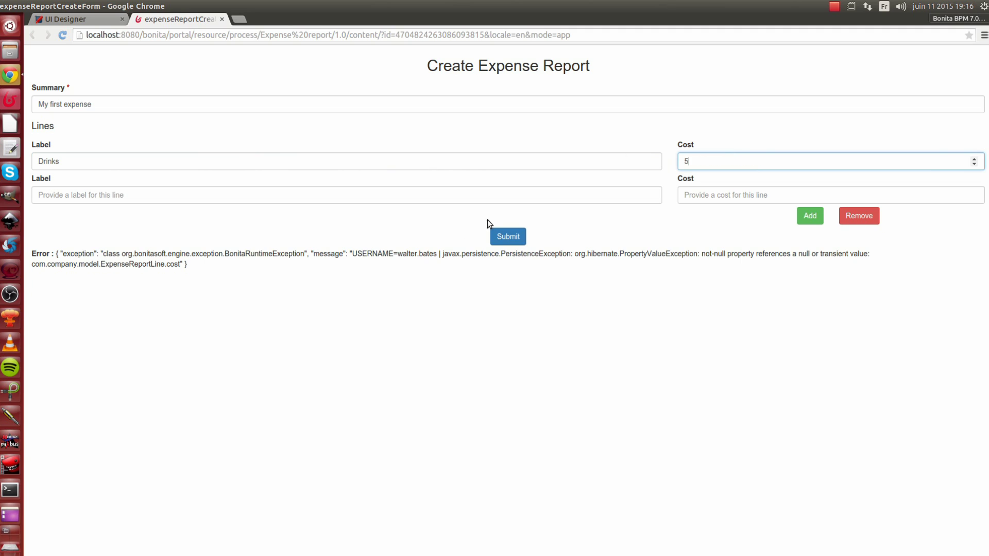
- Fill in the second expense line with the label "Food" and a cost of 20, and submit the form
click(286, 181)
click(292, 196)
text(Food)
click(735, 197)
text(20)
click(780, 337)
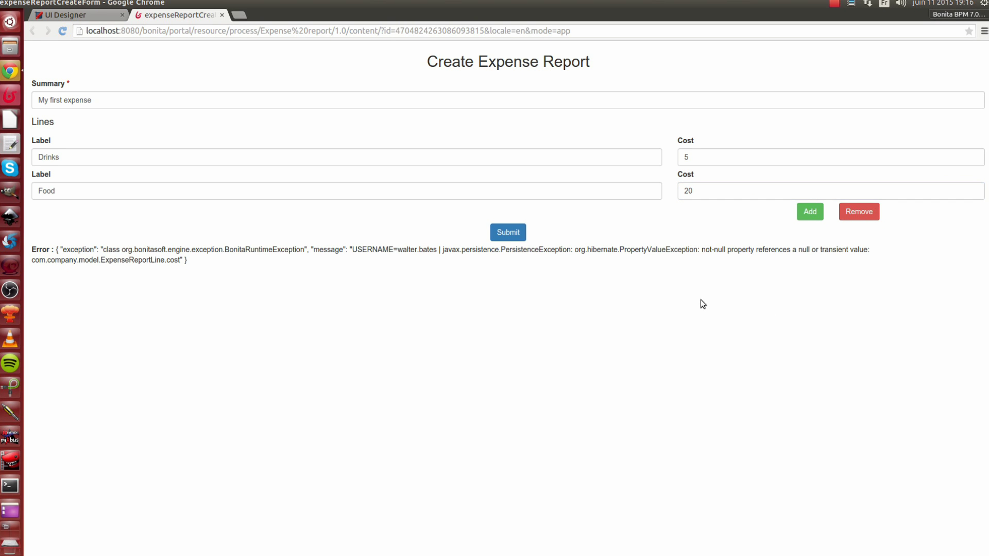
click(510, 236)
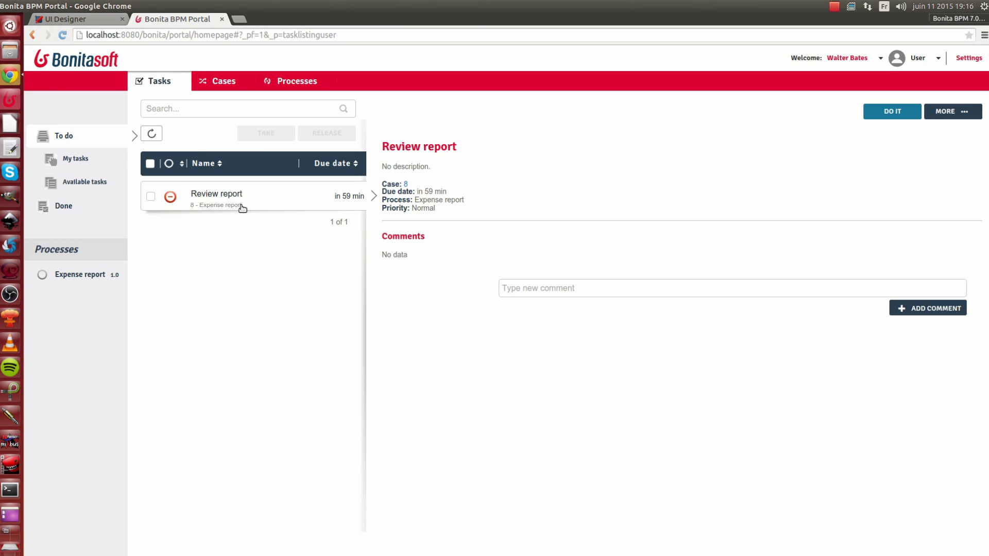
- Switch to Bonita BPM Studio and create a new UI Designer form as the target form of the Review report task
key(alt+Tab)
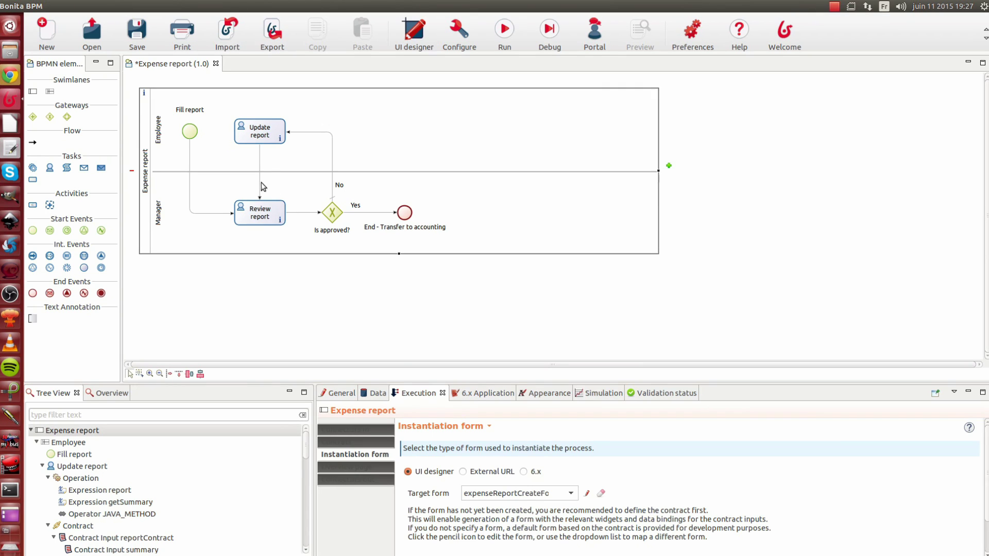
click(277, 215)
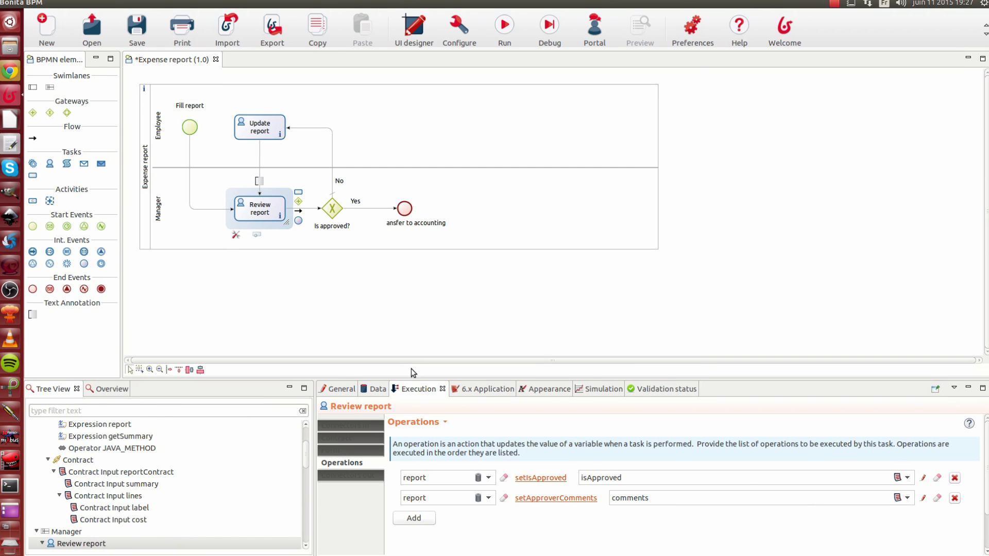
click(358, 449)
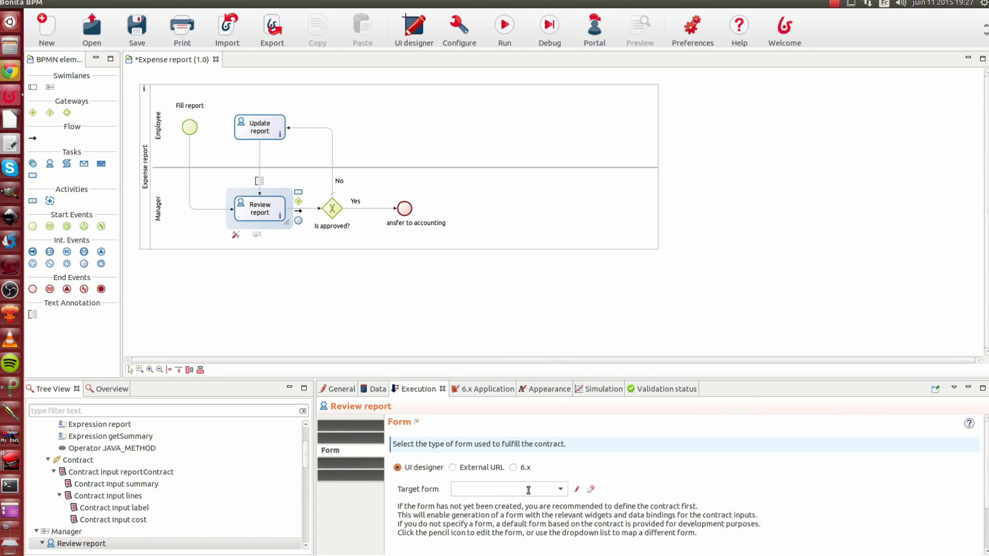
click(561, 491)
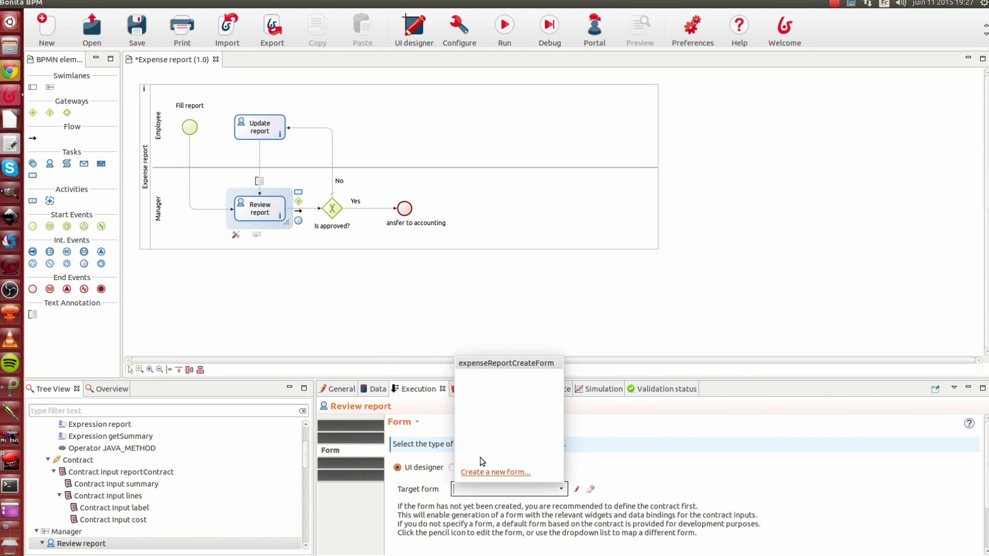
click(478, 473)
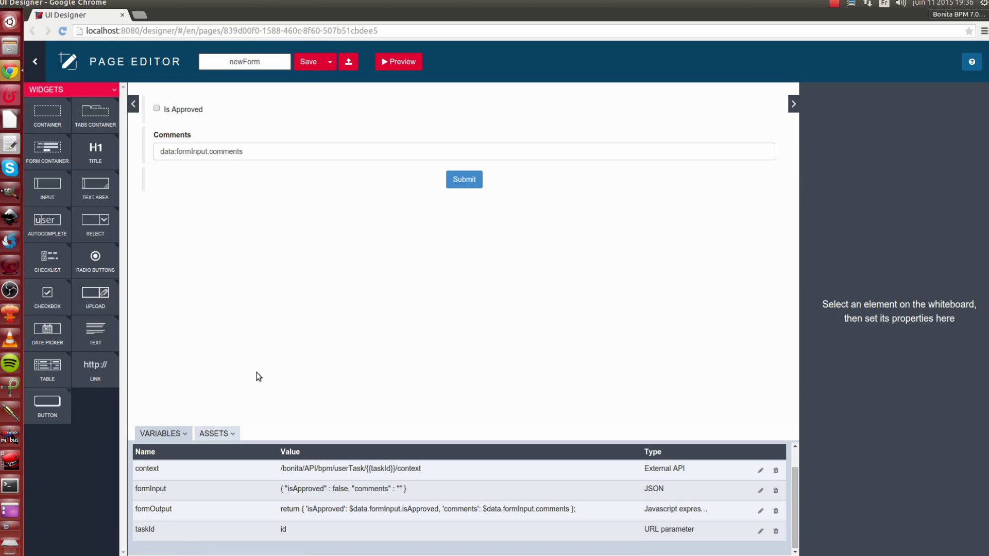
- Add a text widget above the Is Approved checkbox, set its text to {{context | json}}, and save the form
drag(161, 469, 136, 471)
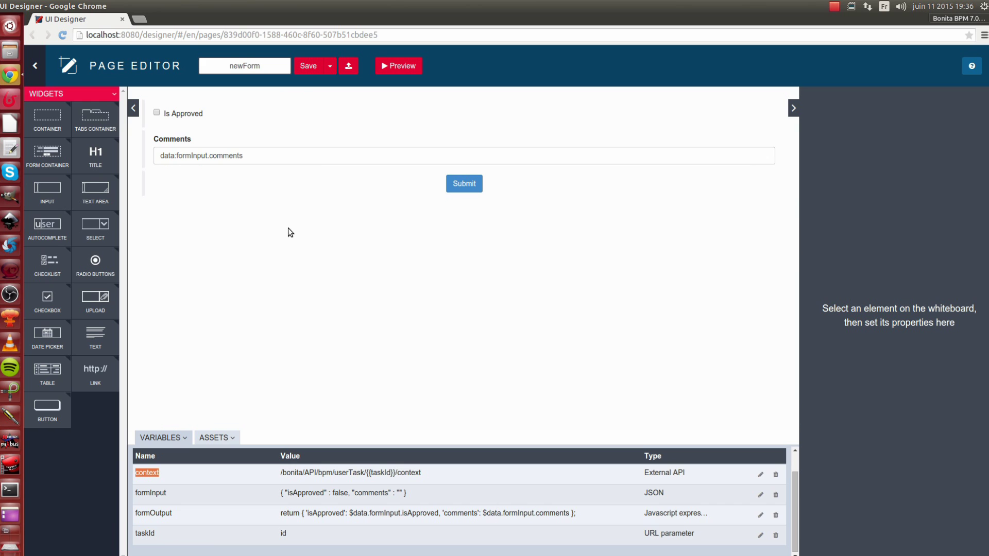
drag(100, 336, 221, 107)
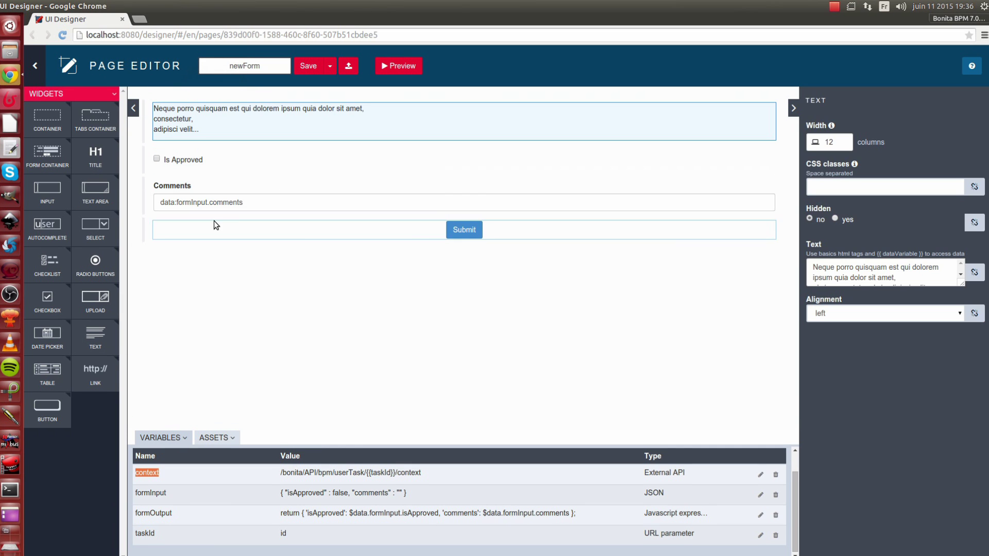
click(862, 283)
key(ctrl+a)
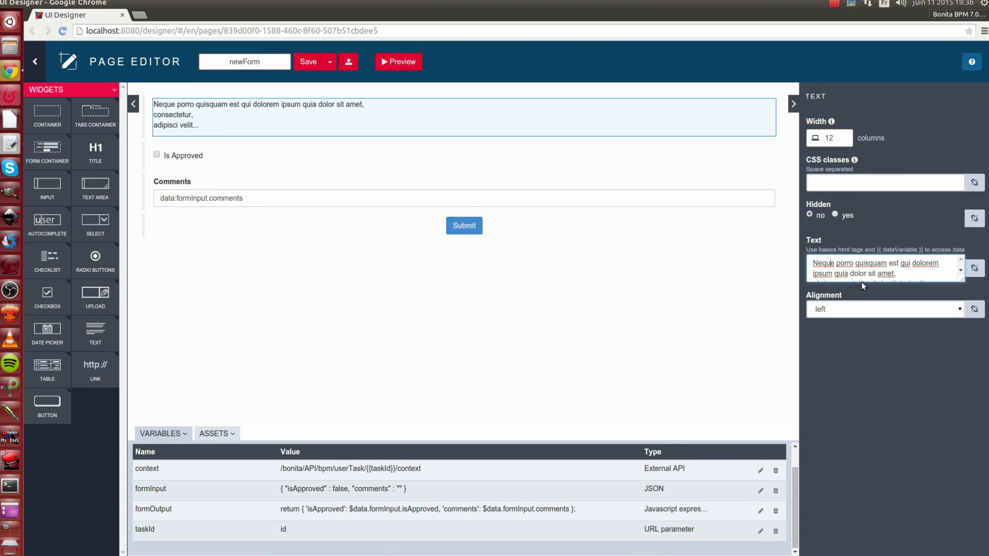
key(BackSpace)
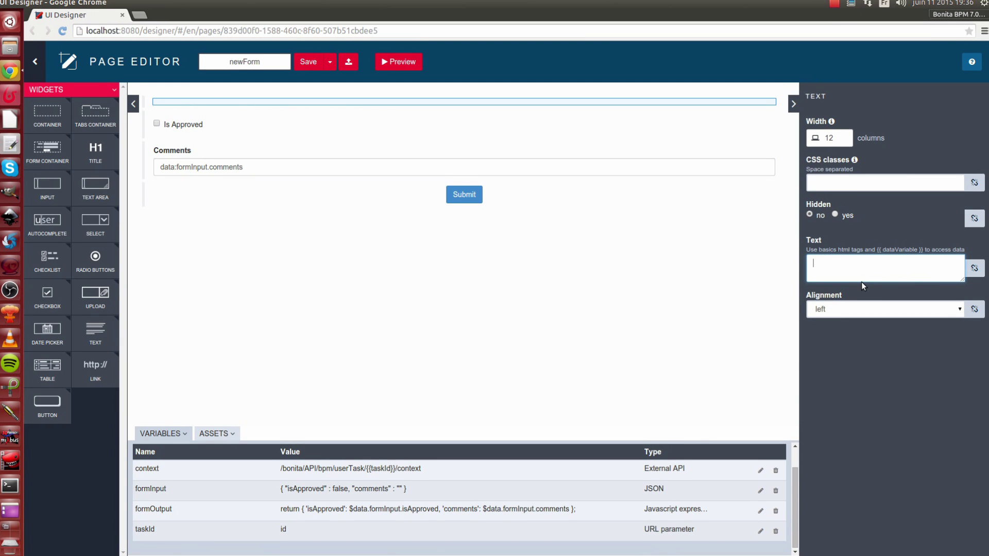
text({{})
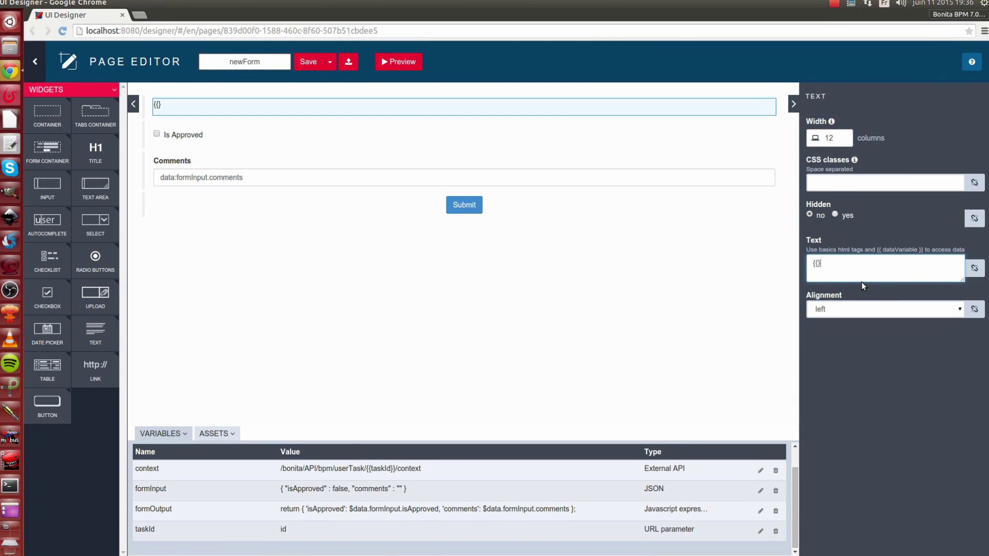
text(cone)
key(BackSpace)
text(text | json)
click(307, 63)
- Rename the form to expenseReportReviewForm and save it
mouse_move(241, 114)
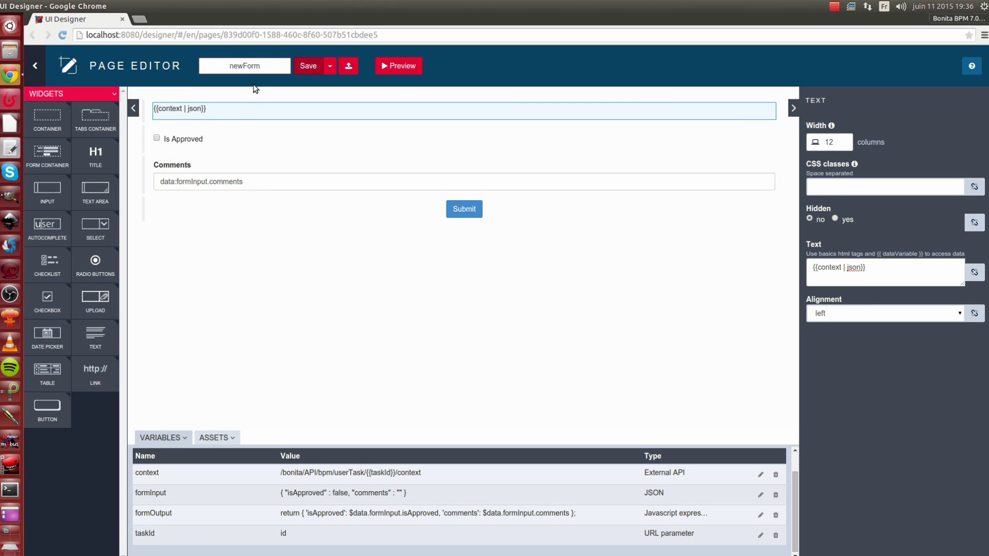
double_click(270, 68)
mouse_move(230, 156)
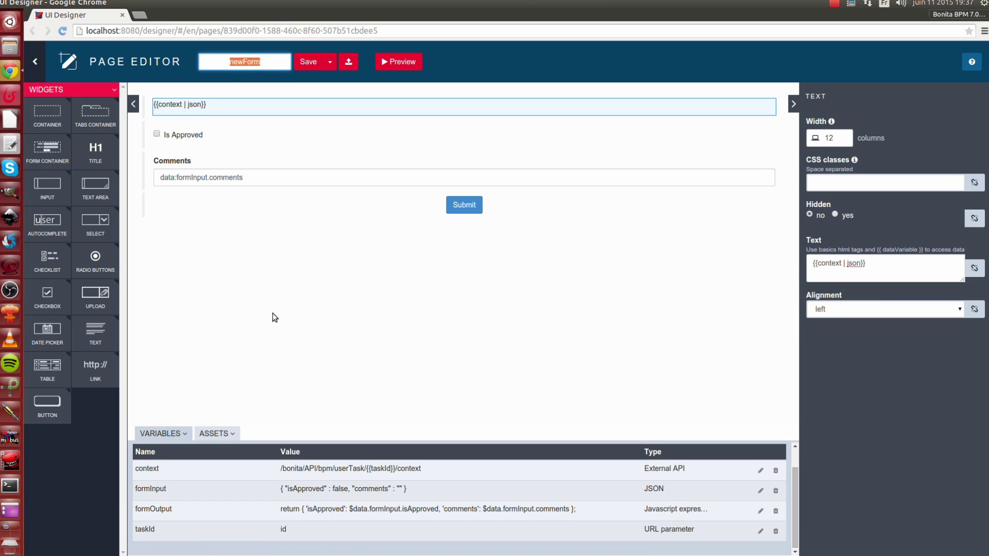
text(expens)
text(eReport)
text(ReviewFo)
text(rm)
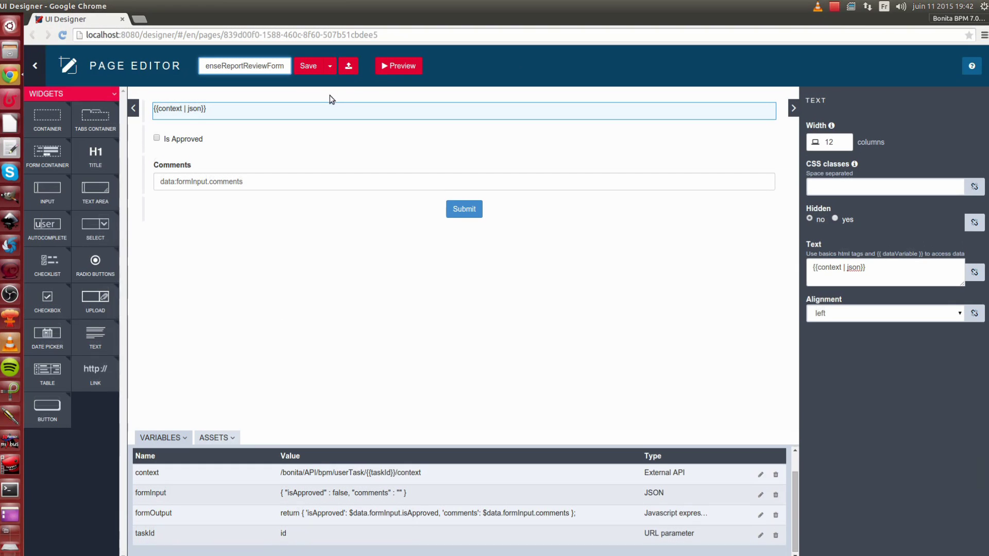
click(313, 69)
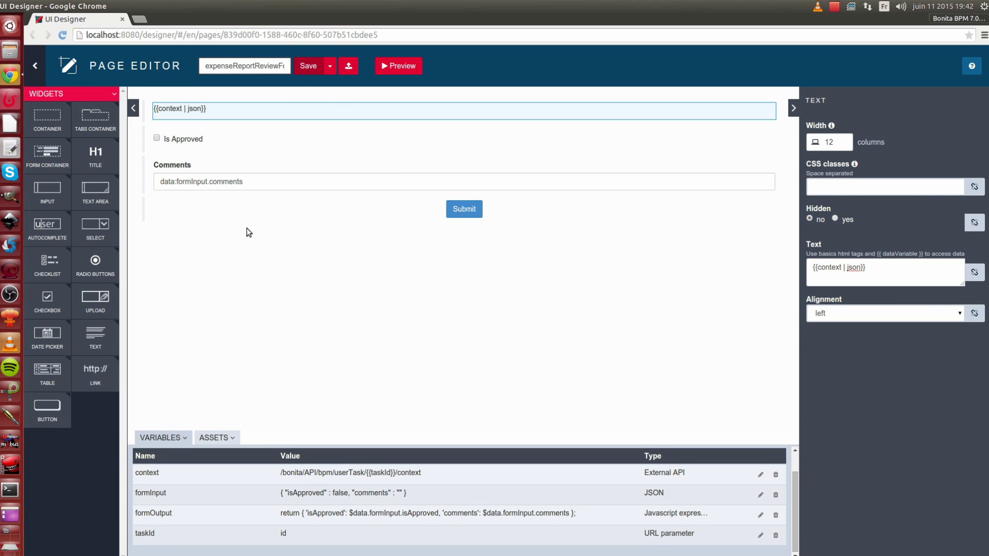
- Switch to Bonita BPM Studio, run the Expense report process, and go to its instantiation form in the browser
key(alt+Tab)
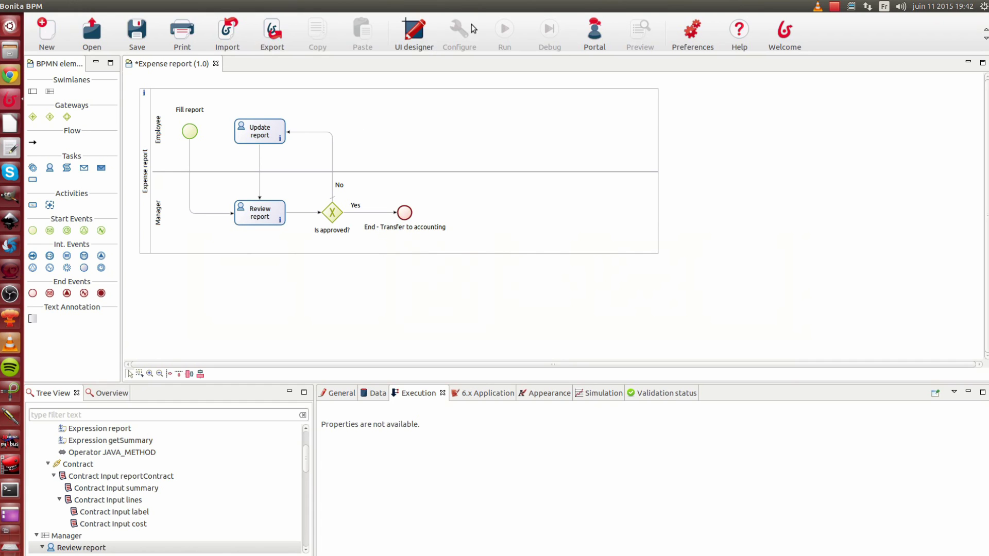
click(194, 114)
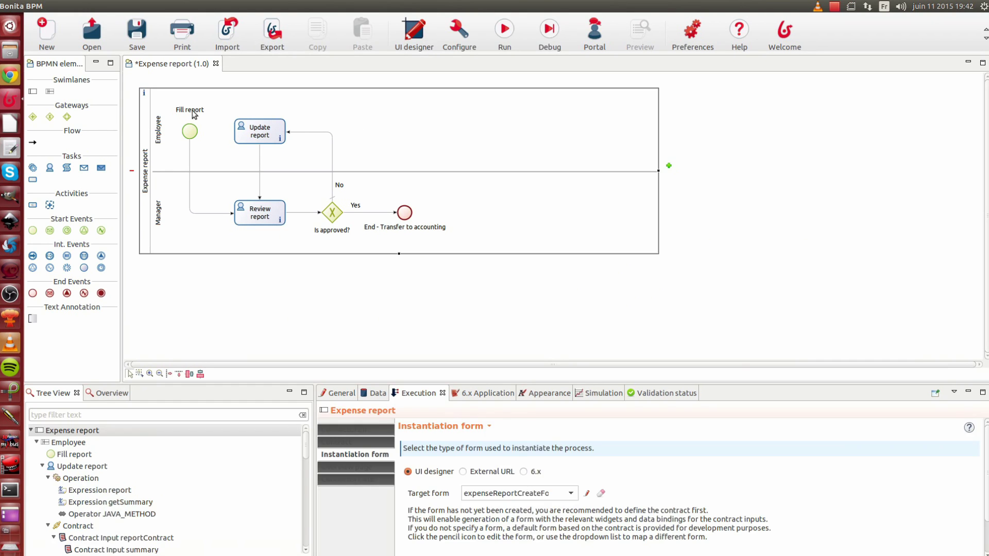
click(501, 42)
key(alt+Tab)
- Enter "something" as the summary of the expense report
click(180, 102)
text(someth)
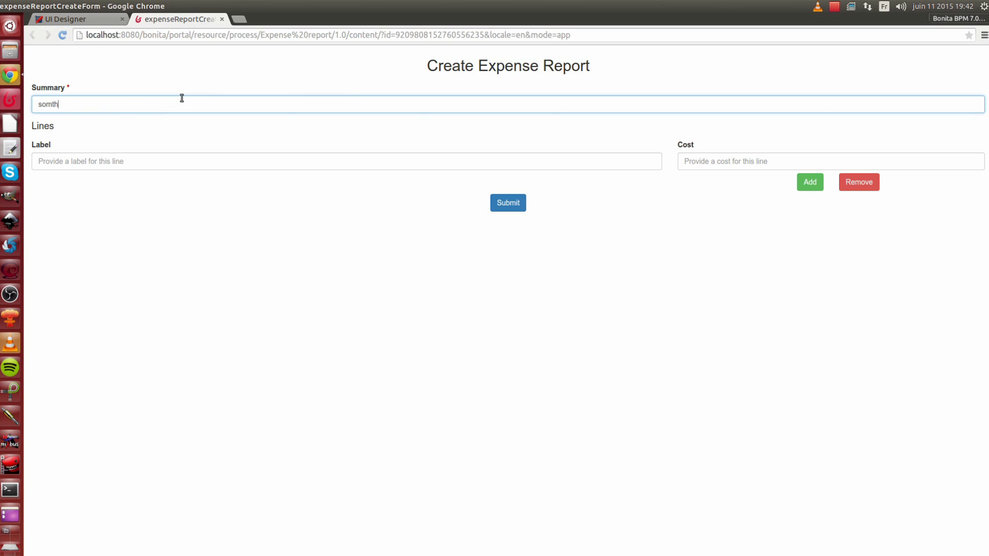
key(BackSpace)
key(BackSpace)
key(BackSpace)
text(eth)
key(BackSpace)
key(BackSpace)
text(thing)
key(Tab)
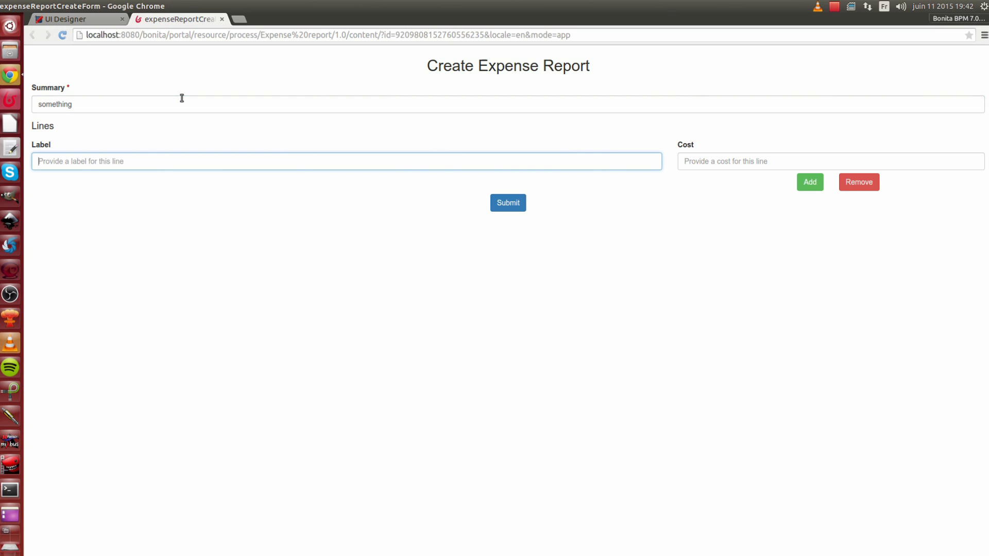
- Fill in the expense line with the label "l1" and a cost of 2, and submit the form
text(l1)
key(Tab)
text(2)
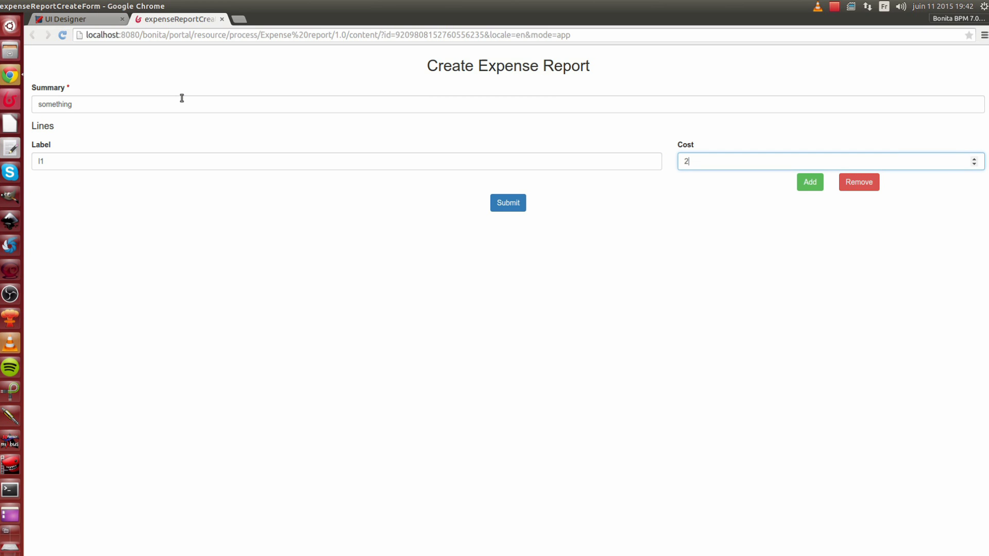
click(508, 203)
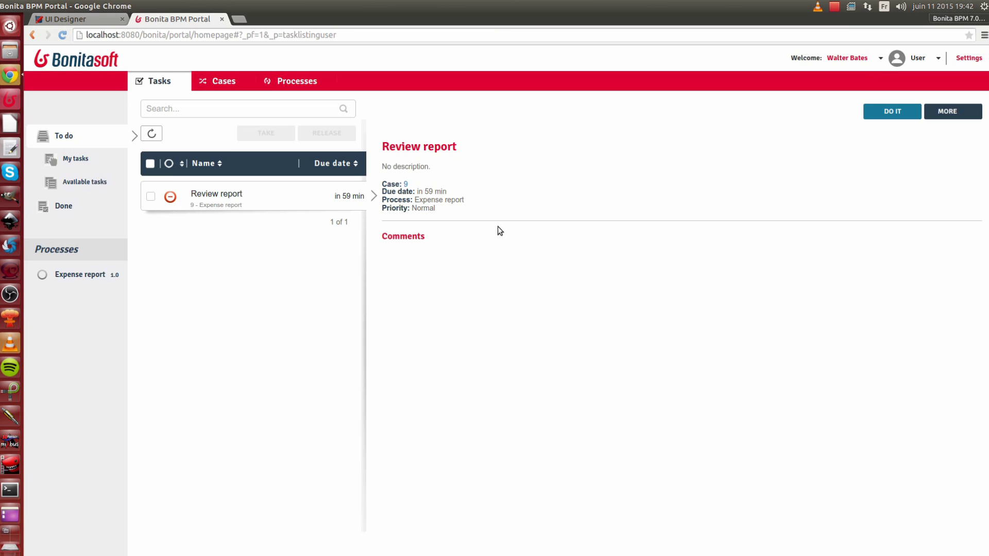
- Open the form of the Review report task and examine the displayed context JSON, especially the link inside report_ref
click(191, 201)
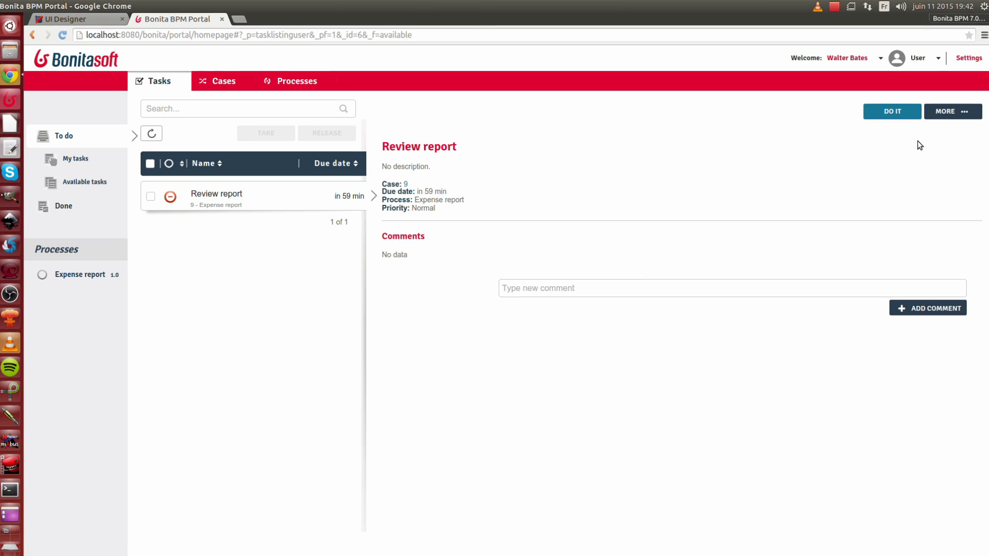
click(891, 111)
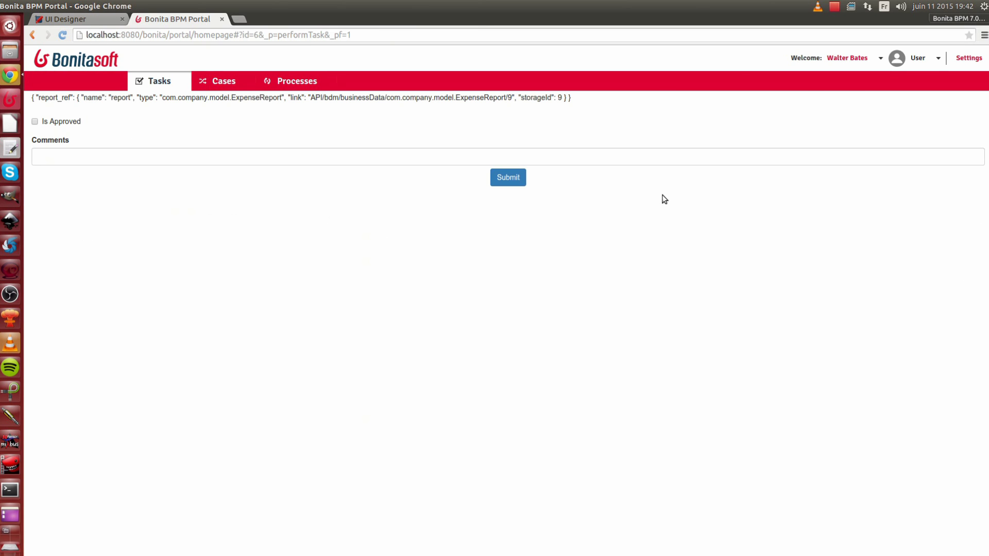
drag(572, 98, 35, 98)
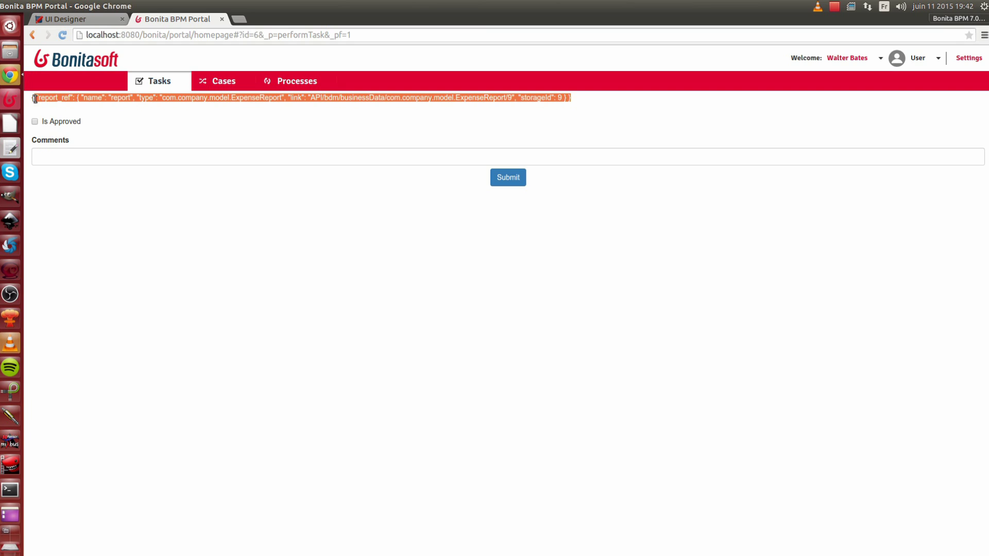
click(133, 222)
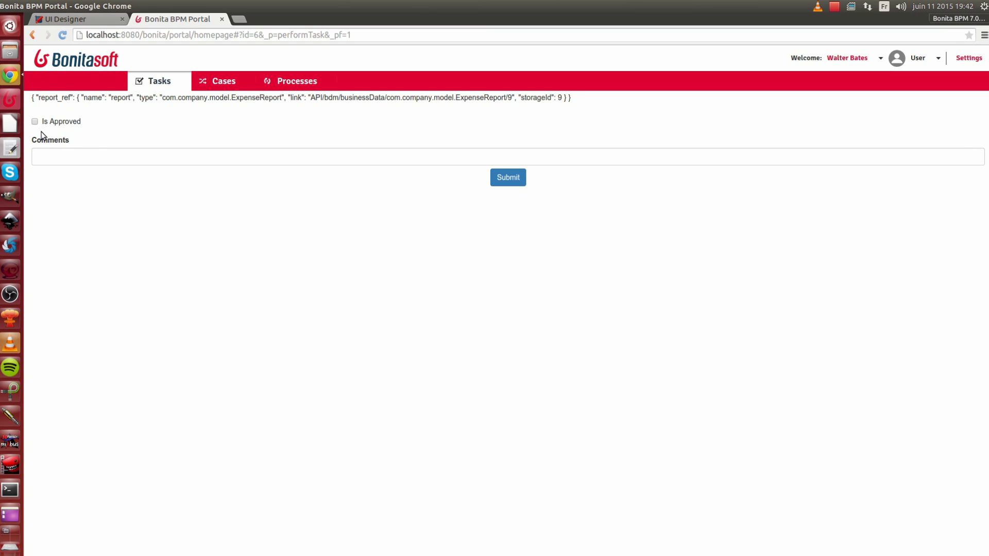
double_click(44, 98)
drag(77, 99, 569, 97)
click(641, 133)
double_click(298, 97)
drag(311, 98, 511, 97)
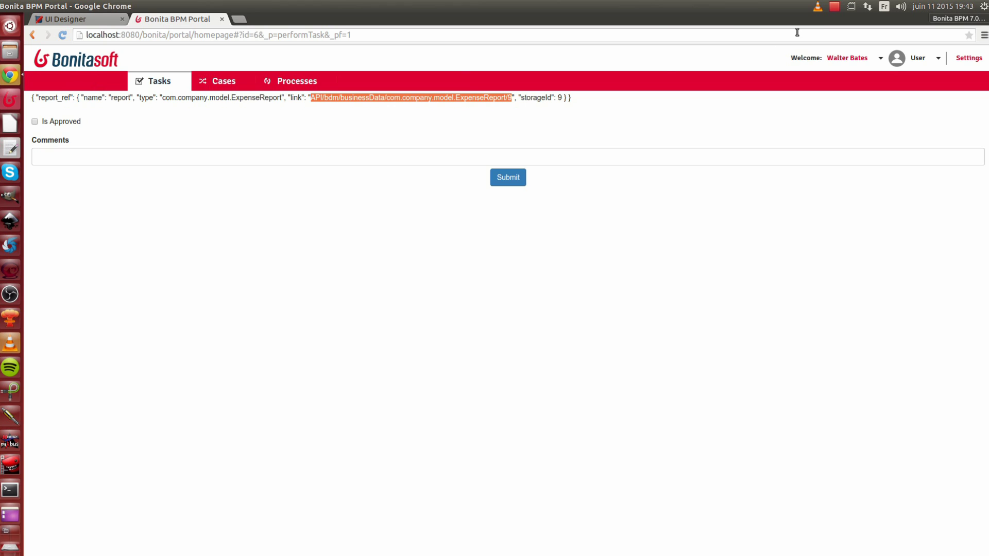
- Return to the UI Designer and start a new variable named report with the type External API
click(85, 18)
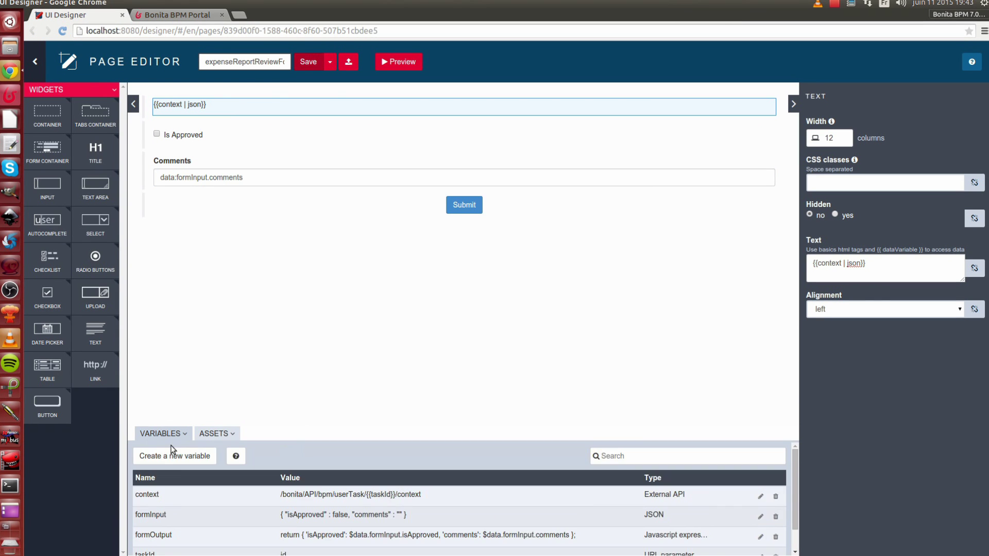
click(175, 455)
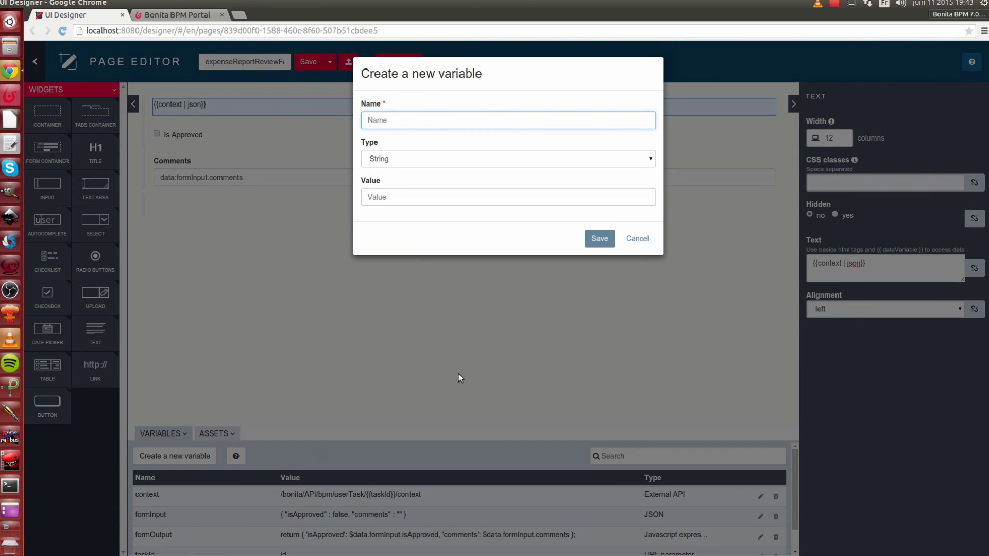
text(report)
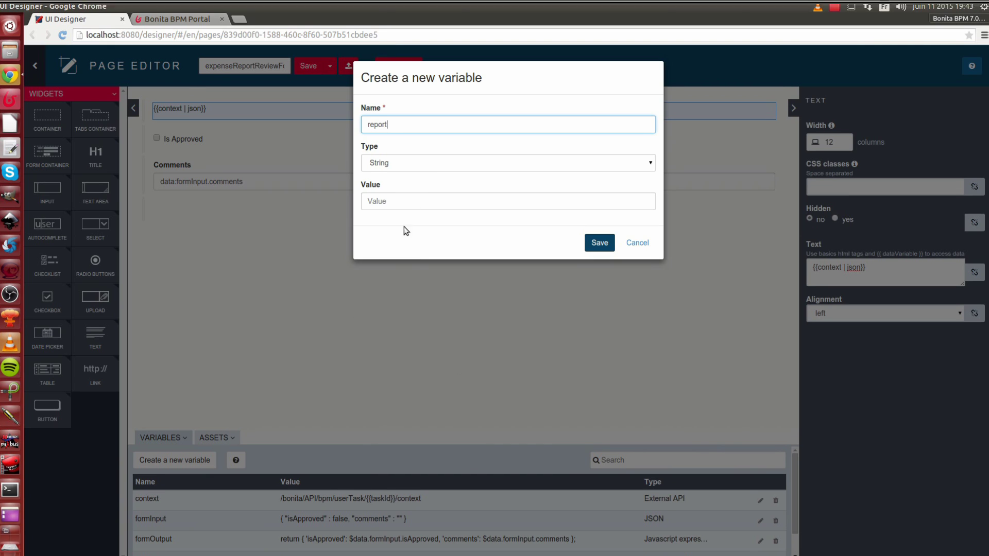
click(436, 160)
click(422, 215)
- Set the report variable's API URL to ../{{context.report_ref.link}} and save the variable
click(427, 205)
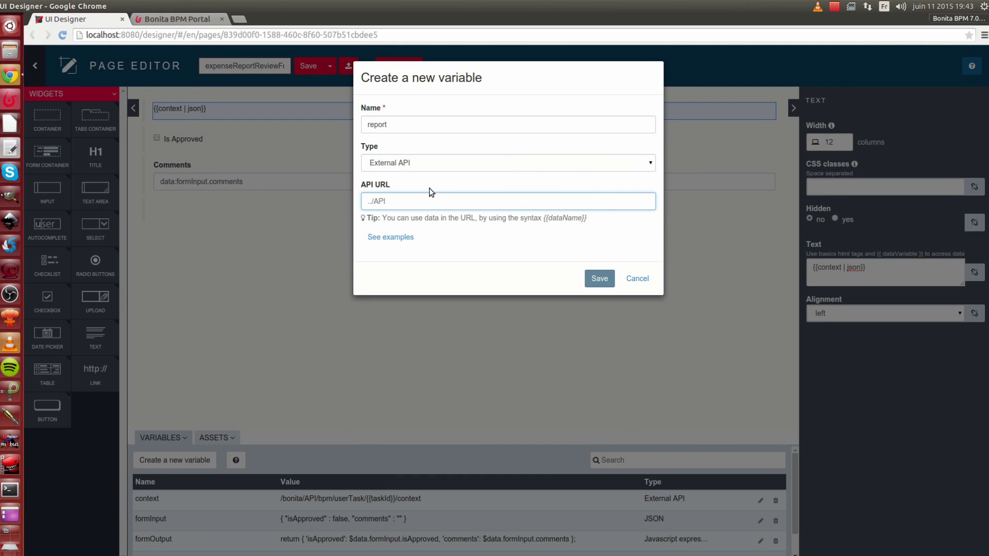
text(../[[)
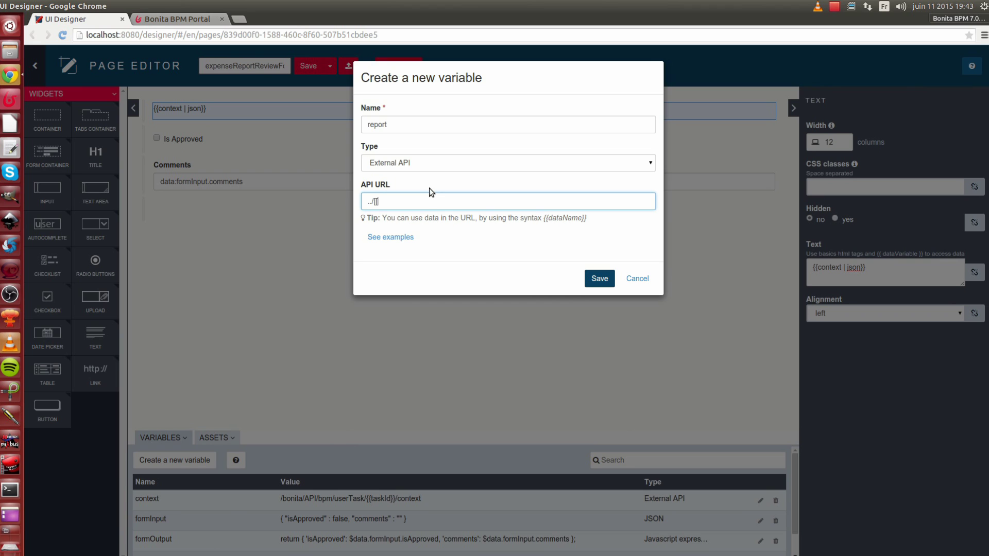
key(BackSpace)
text({{}})
text(context.report_ref.link)
click(599, 278)
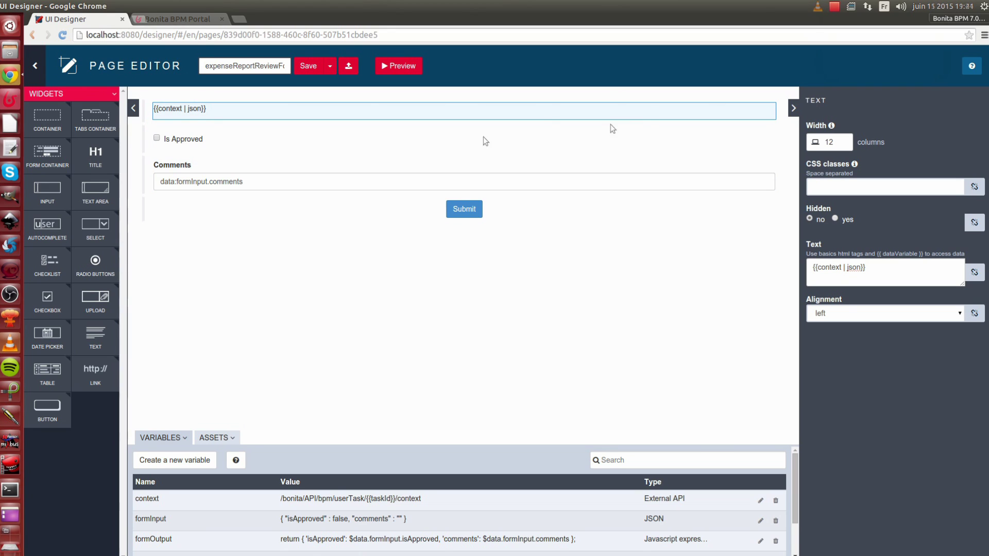
- Add a title widget between the context text and the Is Approved checkbox, and set its alignment to center
drag(103, 161, 426, 126)
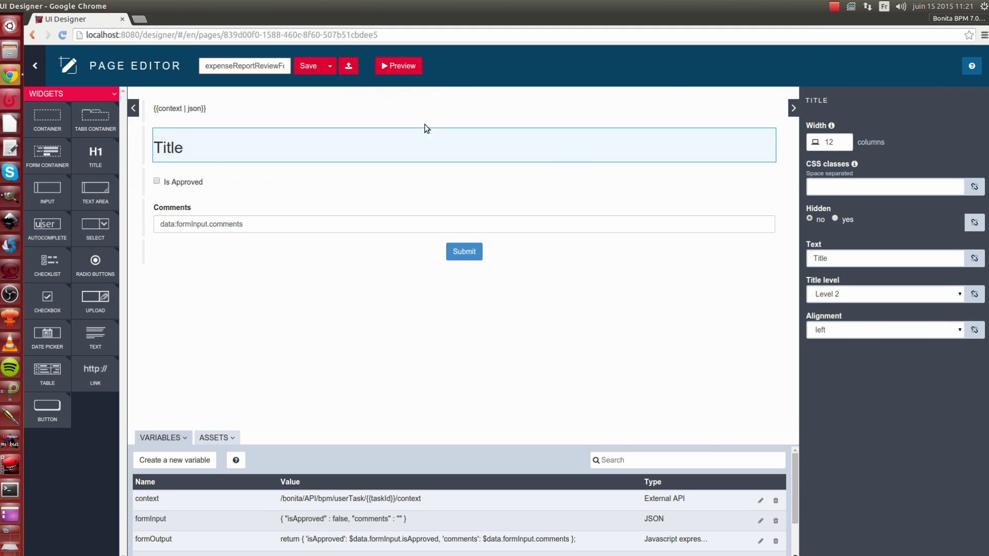
click(846, 324)
click(843, 346)
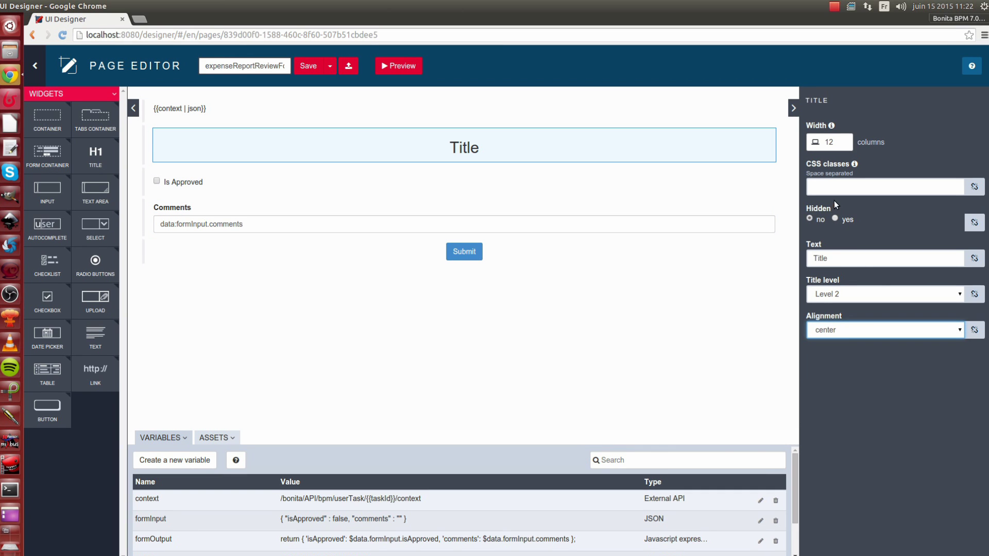
- Change the new title widget's text to "Review expense report"
double_click(840, 259)
text(Revie)
key(BackSpace)
text(i)
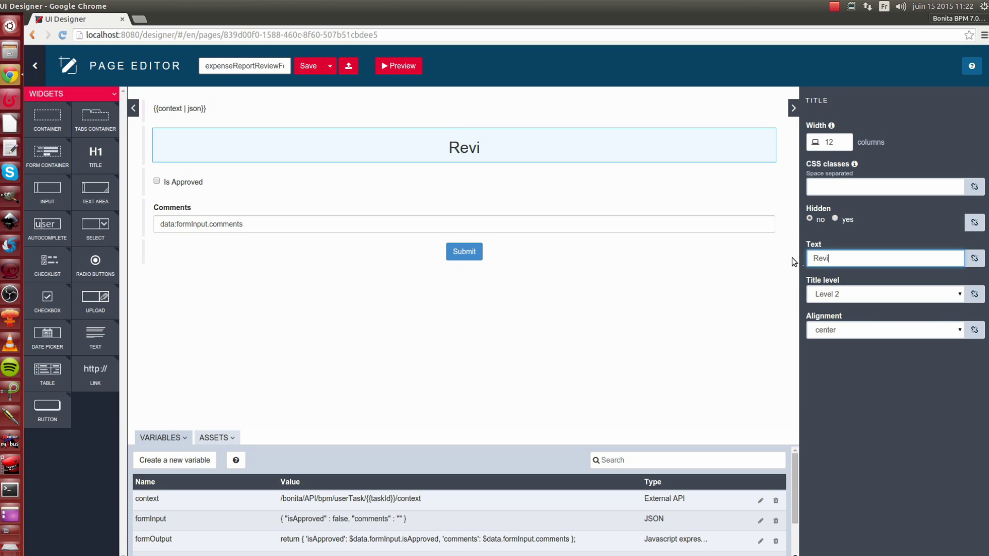
text(ew ex)
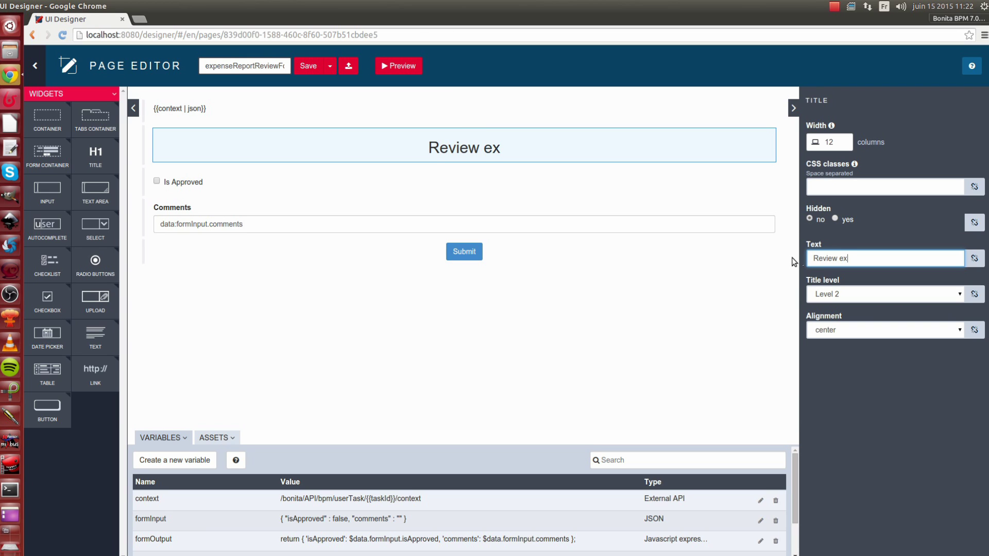
text(pense repor)
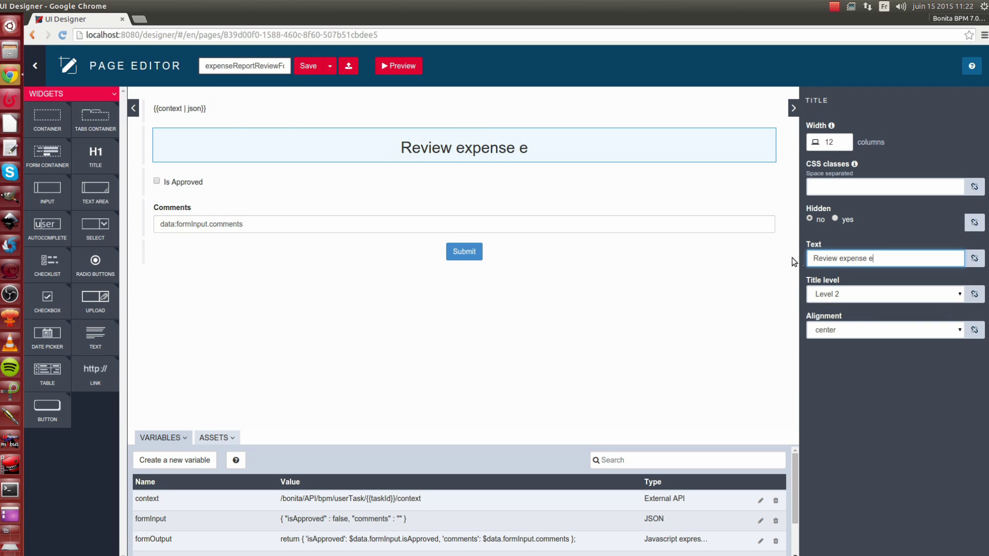
text(t)
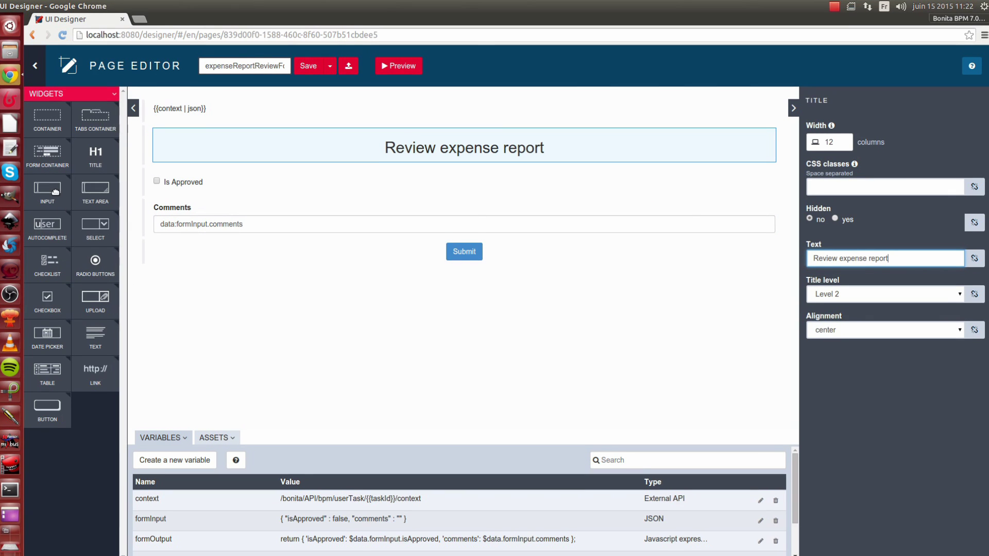
- Add an input widget between the title and the Is Approved checkbox, label it Summary, and make it read-only
drag(49, 191, 288, 173)
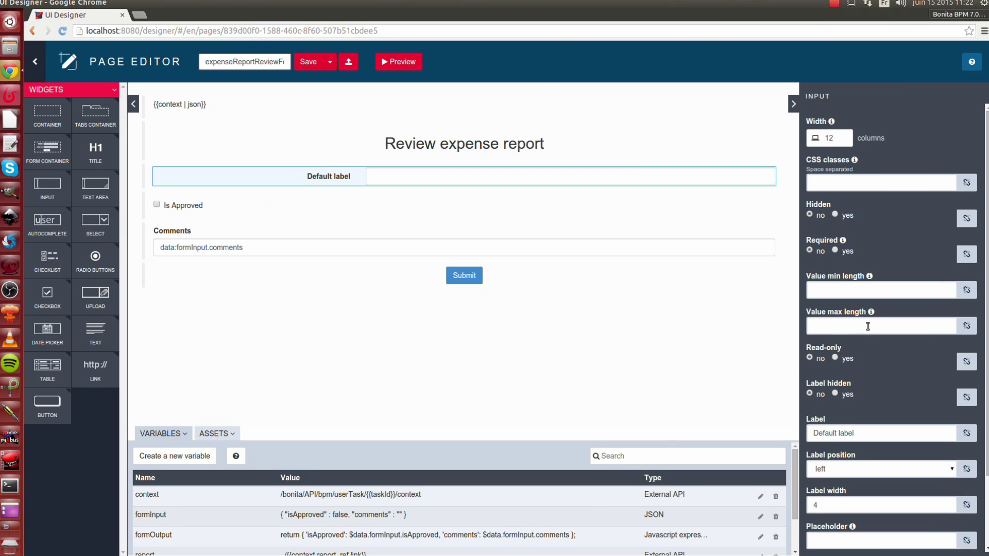
drag(814, 433, 905, 434)
text(Sulm)
key(BackSpace)
key(BackSpace)
text(mmary)
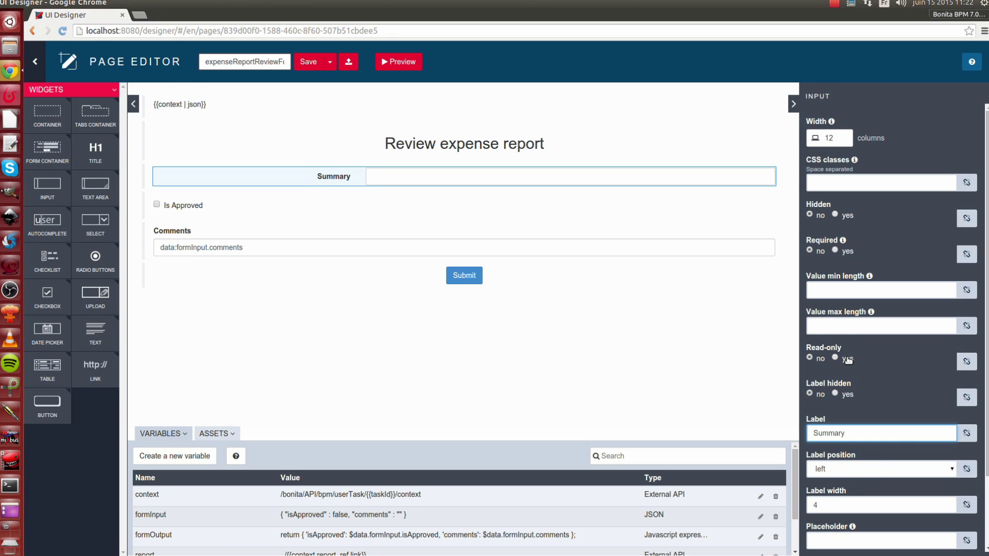
click(847, 359)
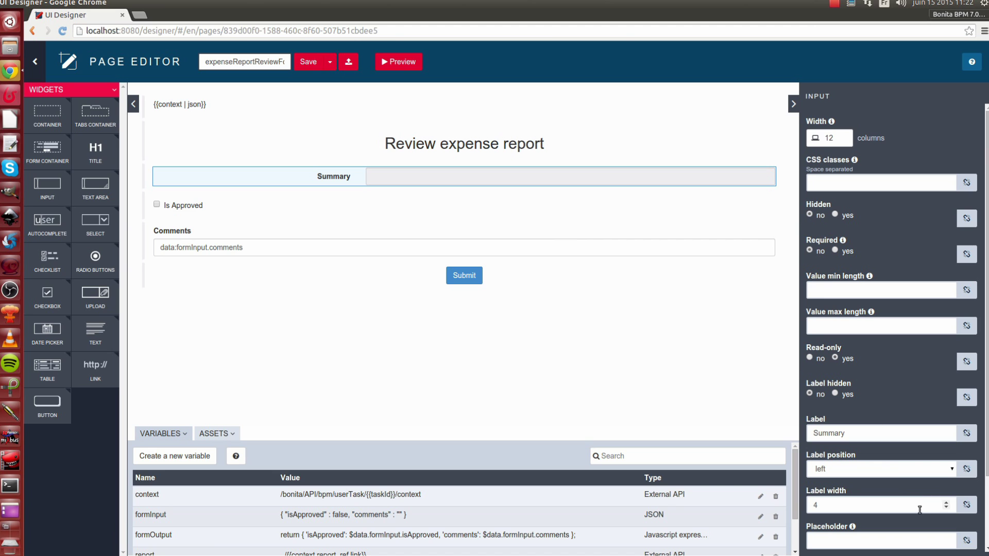
- Bind the Summary input's value to report.summary
scroll(985, 520, down, 2)
scroll(985, 519, down, 2)
click(872, 492)
text(re)
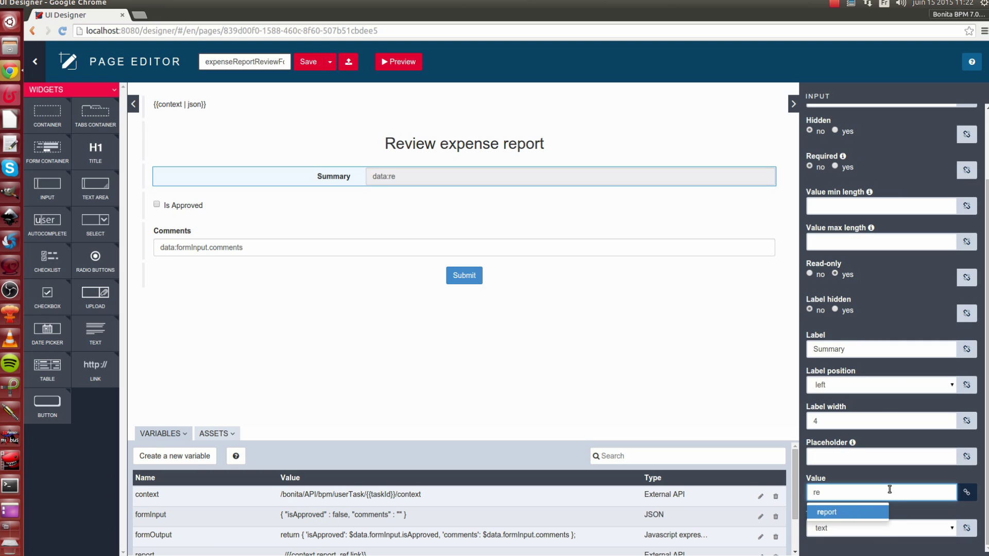
key(Return)
text(.)
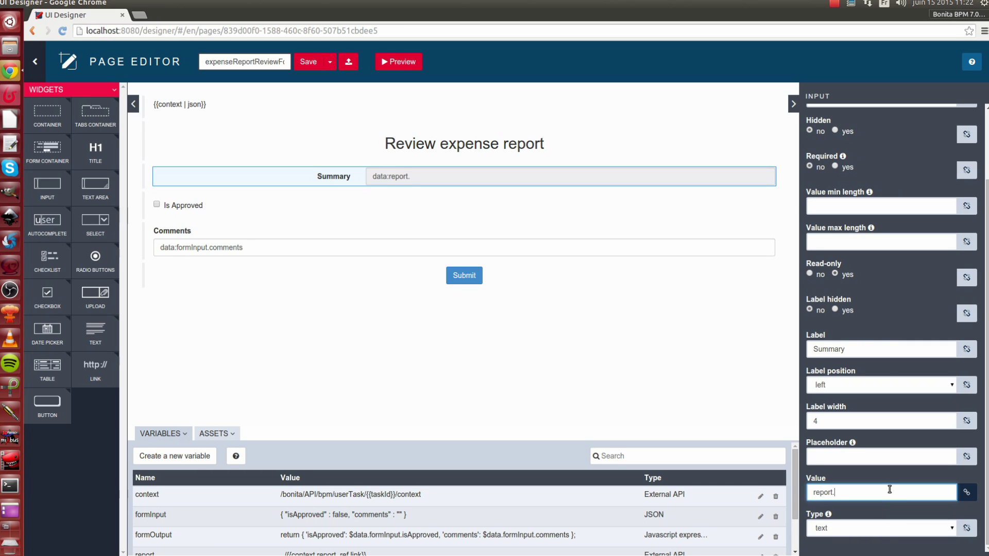
text(summary)
- Add another input widget directly below Summary, label it "Report date", and make it read-only
drag(86, 203, 391, 209)
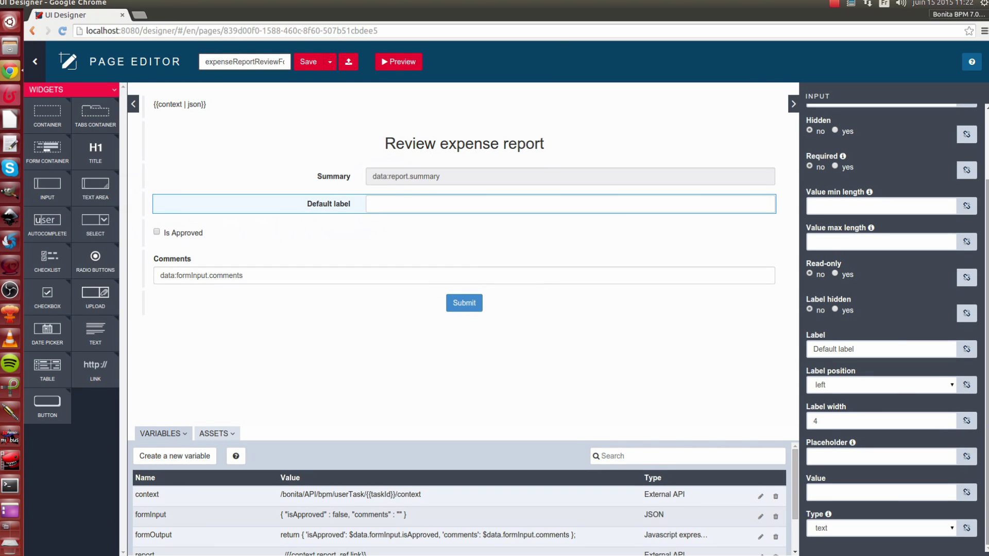
triple_click(865, 348)
text(Reo)
text(ort date)
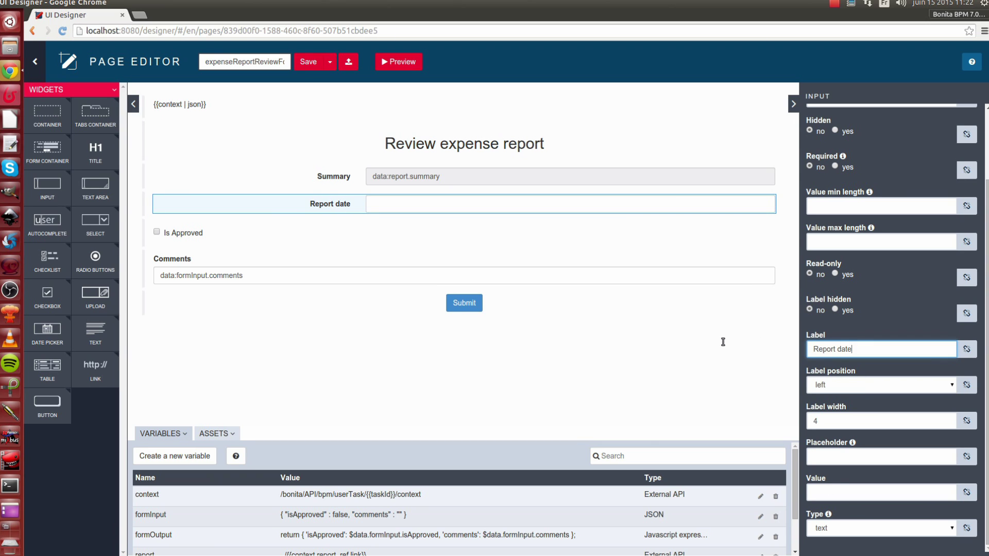
click(845, 277)
- Bind the Report date input's value to report.creationDate | date
click(951, 495)
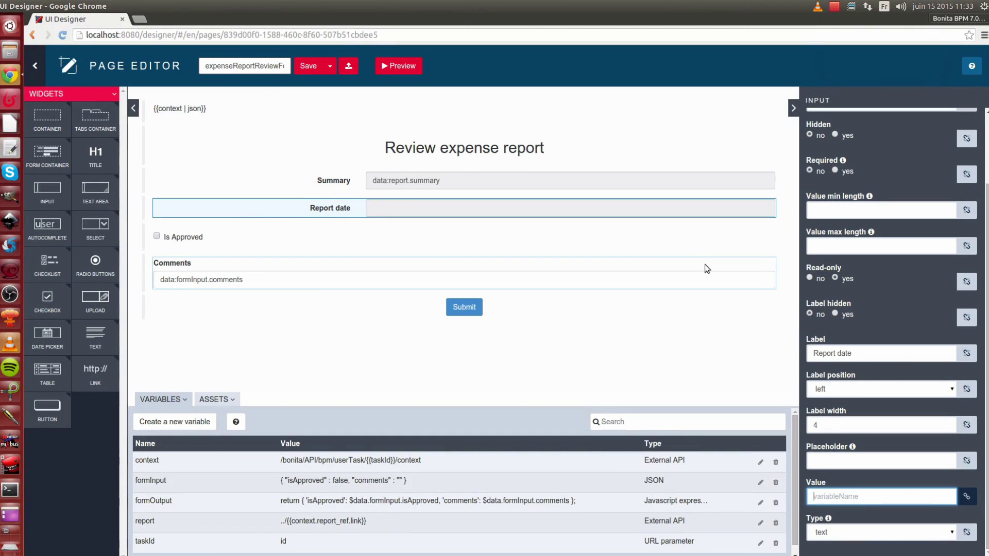
text(report.creati)
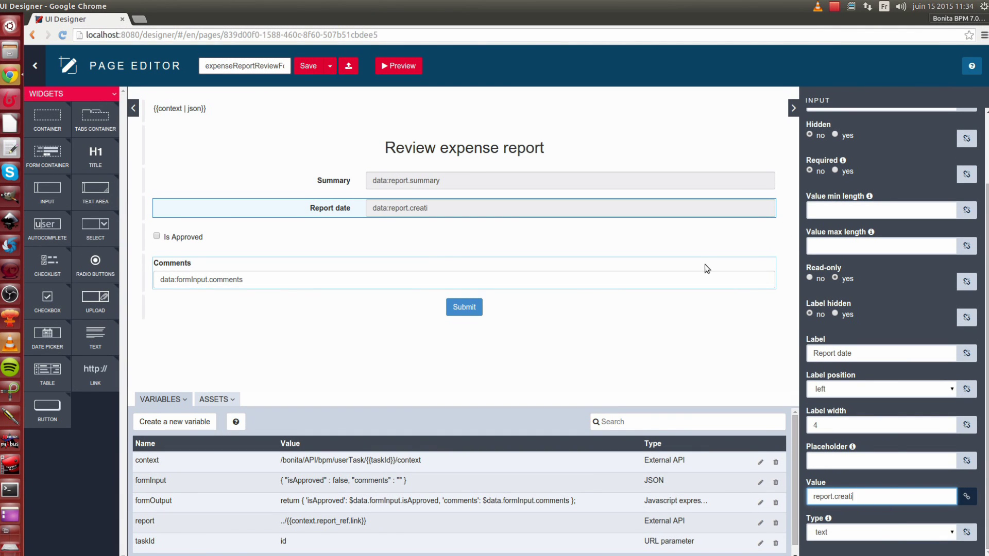
text(onDate)
text(| date)
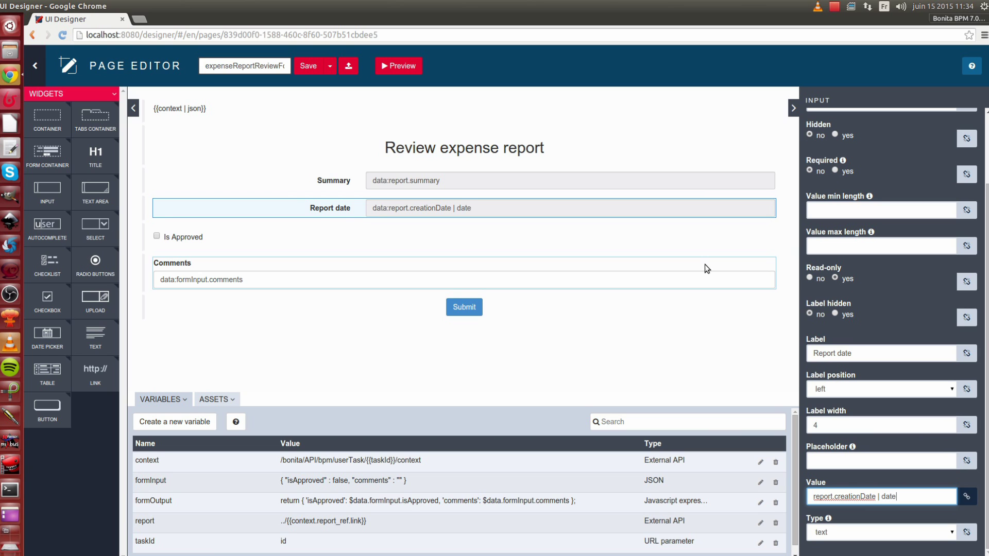
drag(892, 488, 814, 493)
double_click(868, 493)
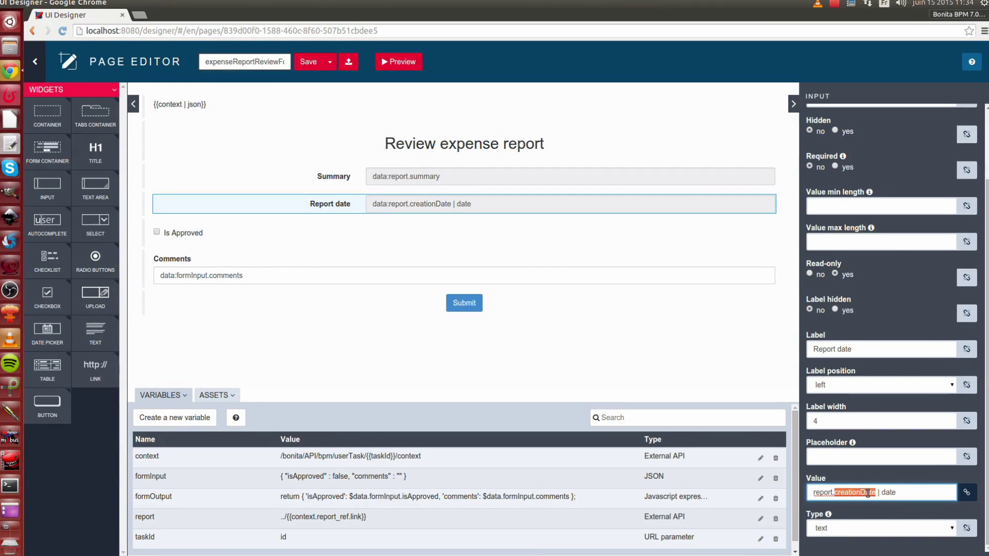
click(915, 493)
- Create an External API variable named createdByUser with the API URL ../API/identity/user/{{report.createdBy}}
click(201, 422)
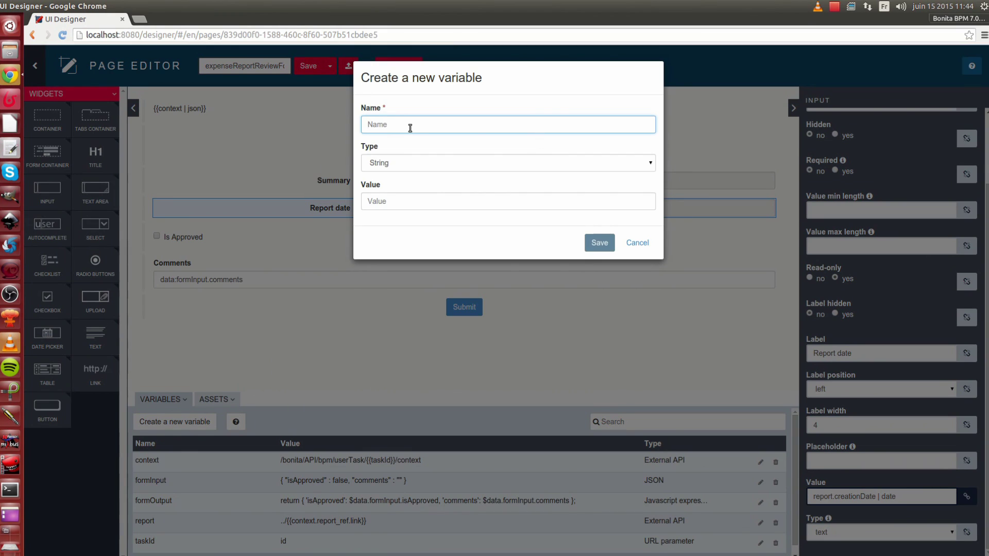
text(crea)
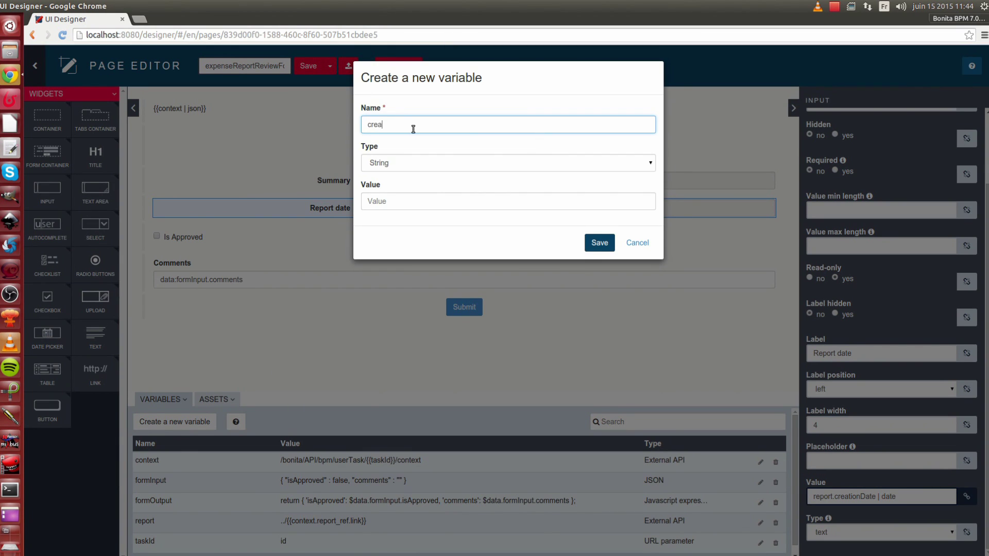
text(tedByUser)
click(517, 169)
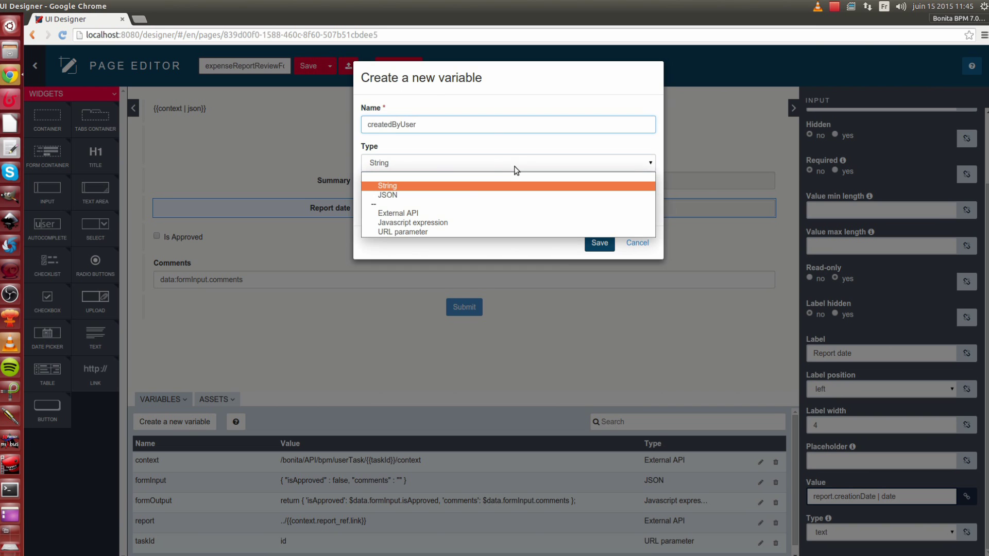
click(440, 213)
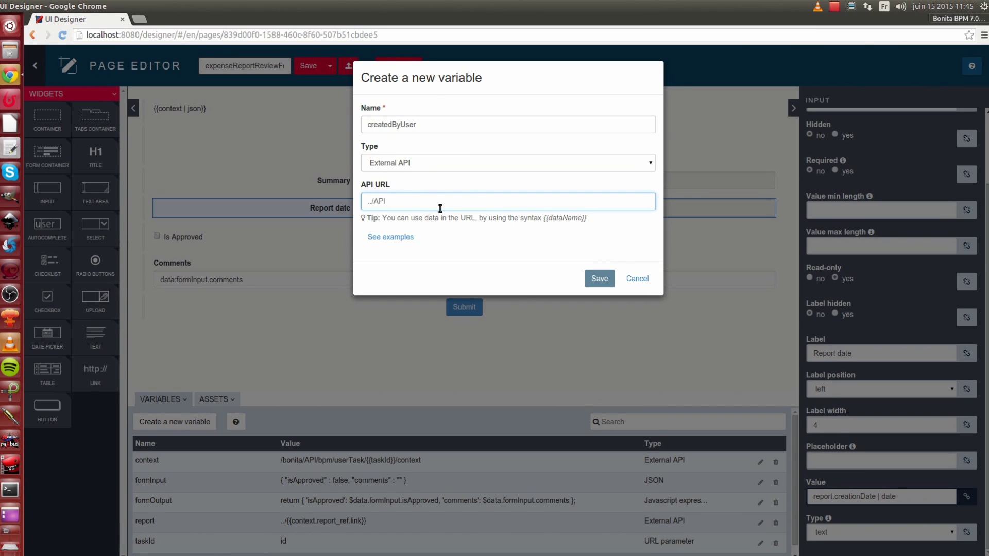
text(../API/identity/user/)
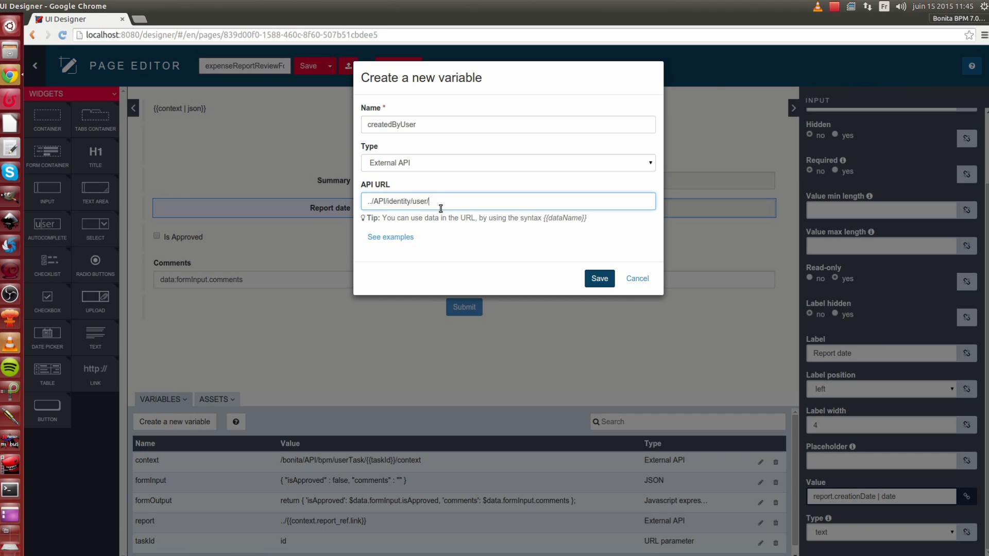
text({{report.createdBy)
click(587, 277)
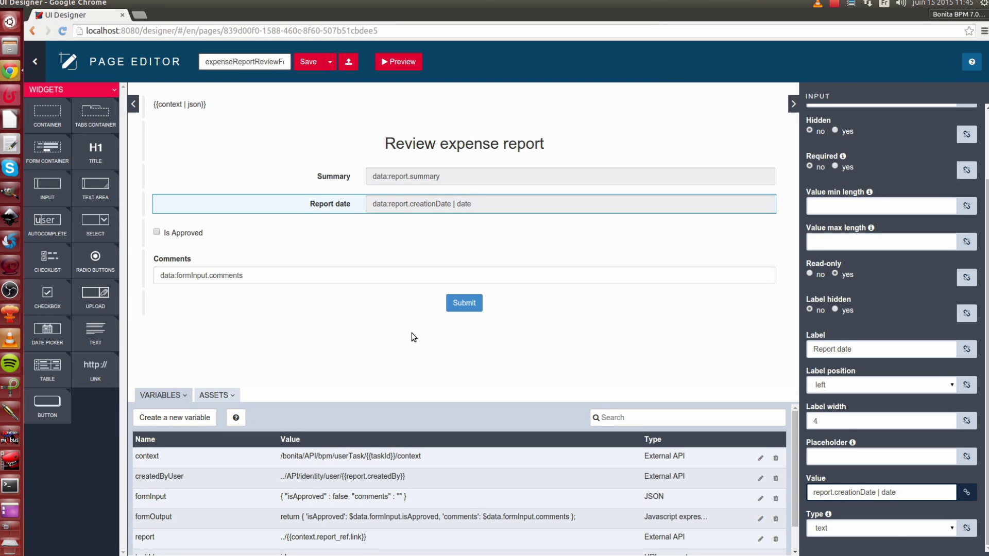
- Add an input widget below Report date, label it Reporter, and make it read-only
drag(376, 233, 360, 237)
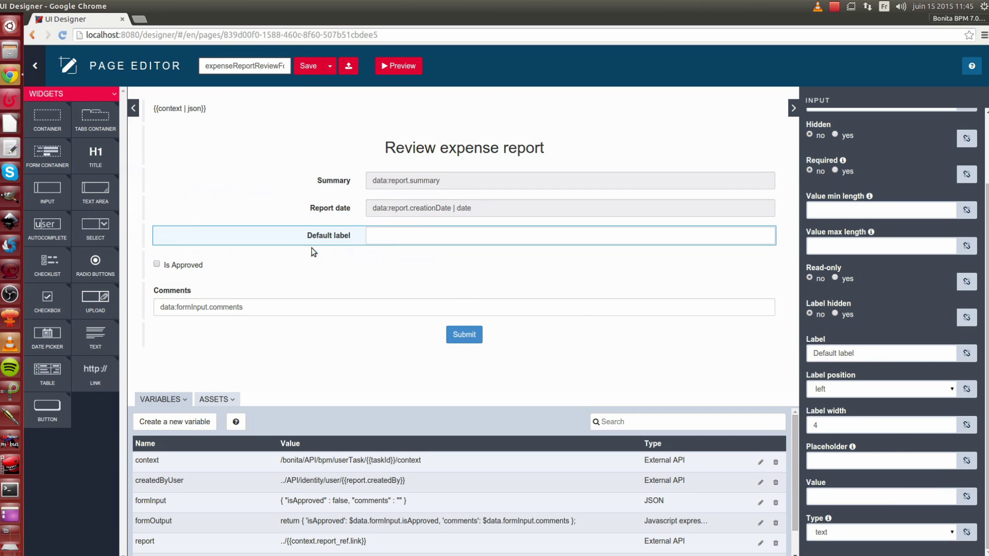
drag(879, 351, 776, 349)
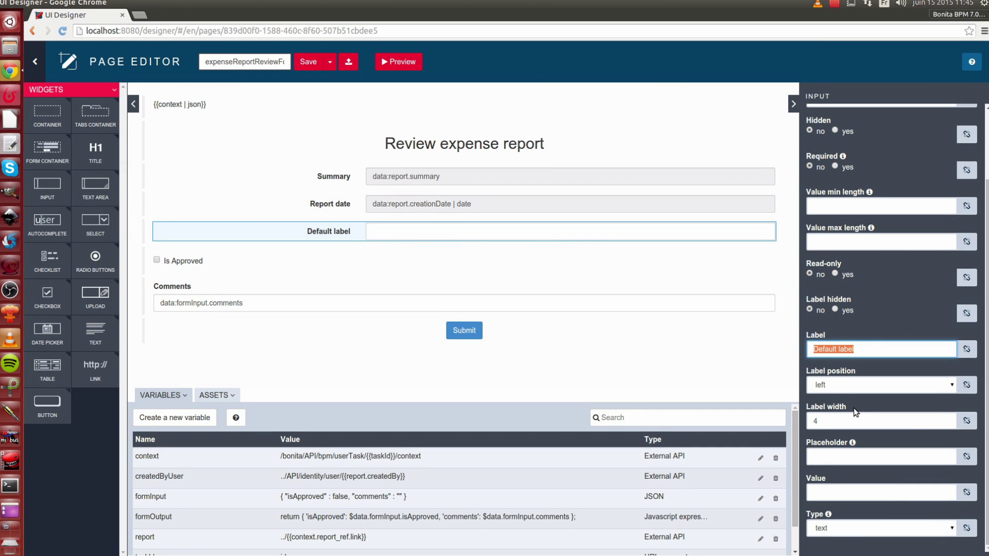
text(C)
text(te)
key(BackSpace)
key(BackSpace)
key(BackSpace)
key(BackSpace)
key(BackSpace)
key(BackSpace)
text(REpo)
key(BackSpace)
key(BackSpace)
key(BackSpace)
text(eporter)
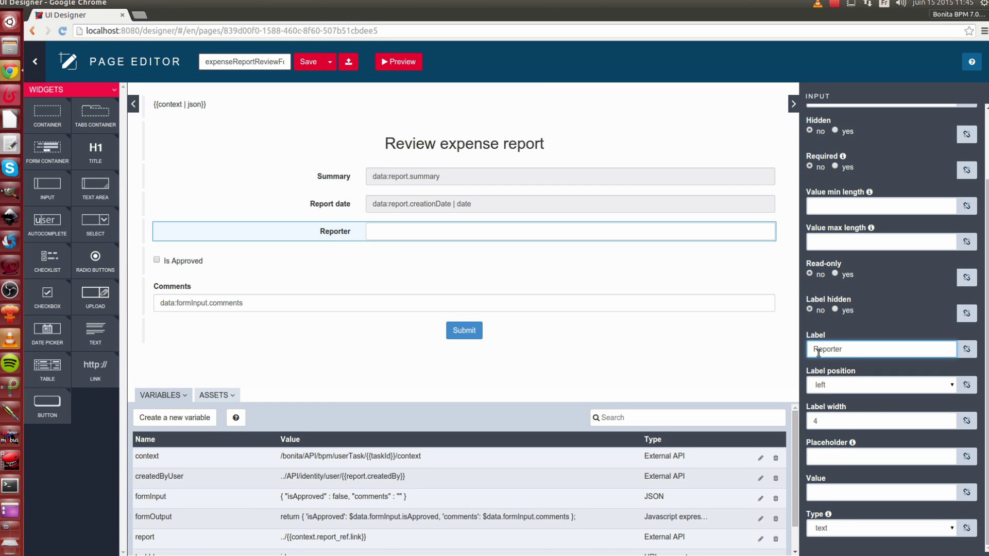
click(850, 279)
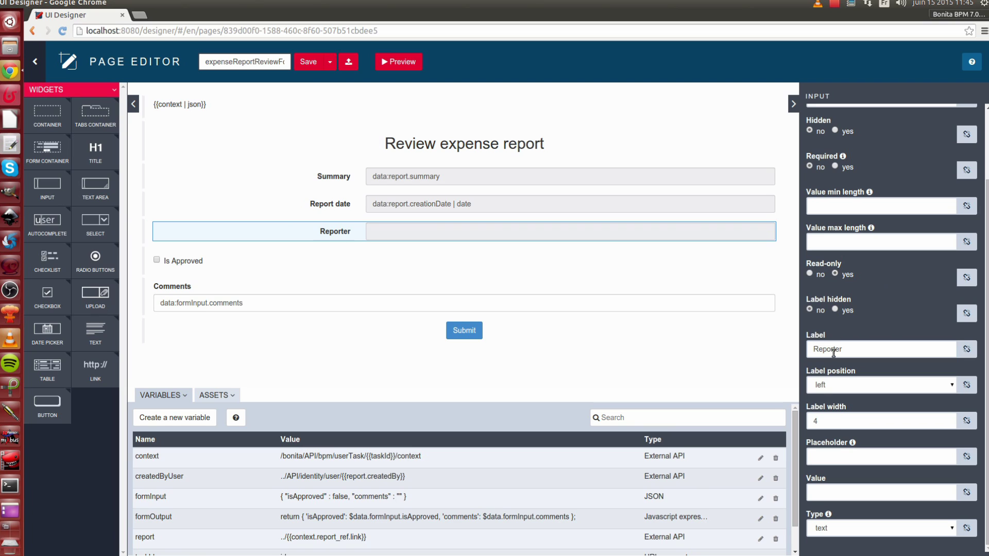
- Set the Reporter input's value to the expression {{createdByUser.firstname}}
click(828, 490)
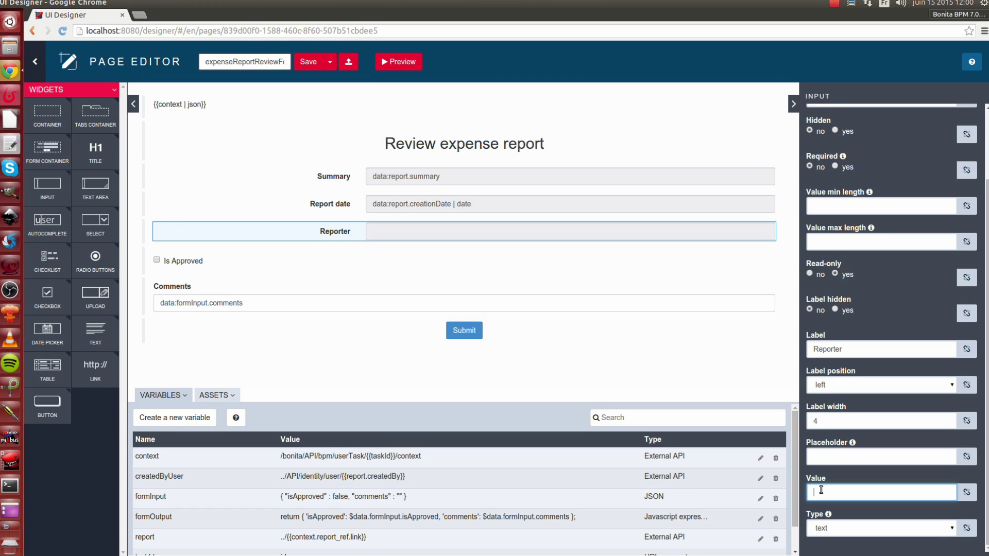
text({{)
text(c)
text(reatedBy)
text(User.firs)
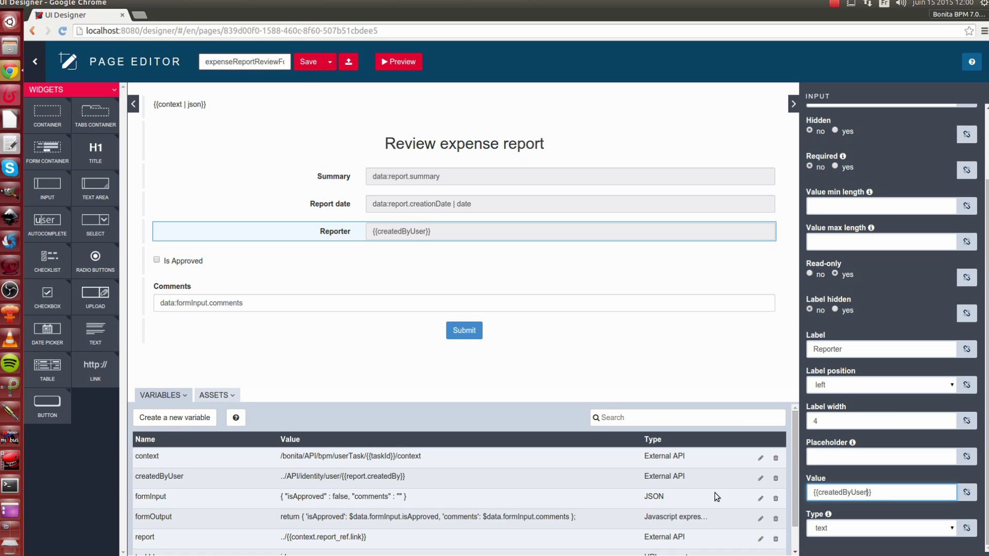
text(tname)
- Append a space and {{createdByUser.lastname}} to the Reporter input's value, and save the form
key(End)
text({{)
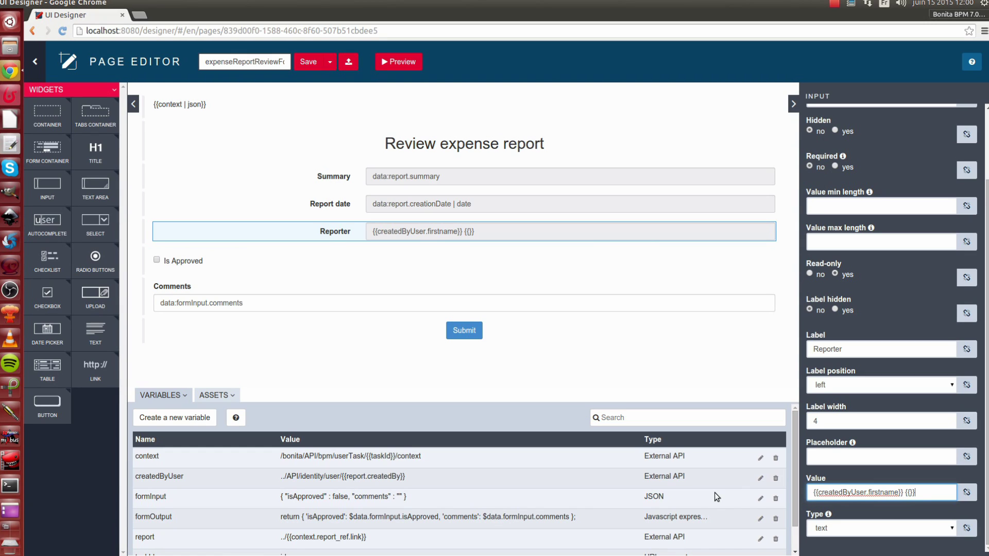
text(createdb)
key(BackSpace)
text(ByUse)
text(r.lastn)
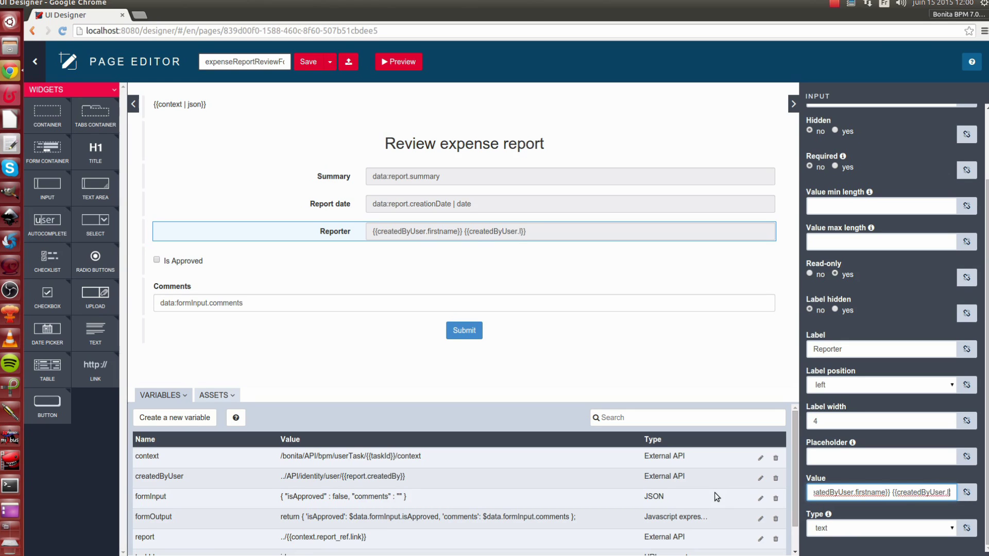
text(am)
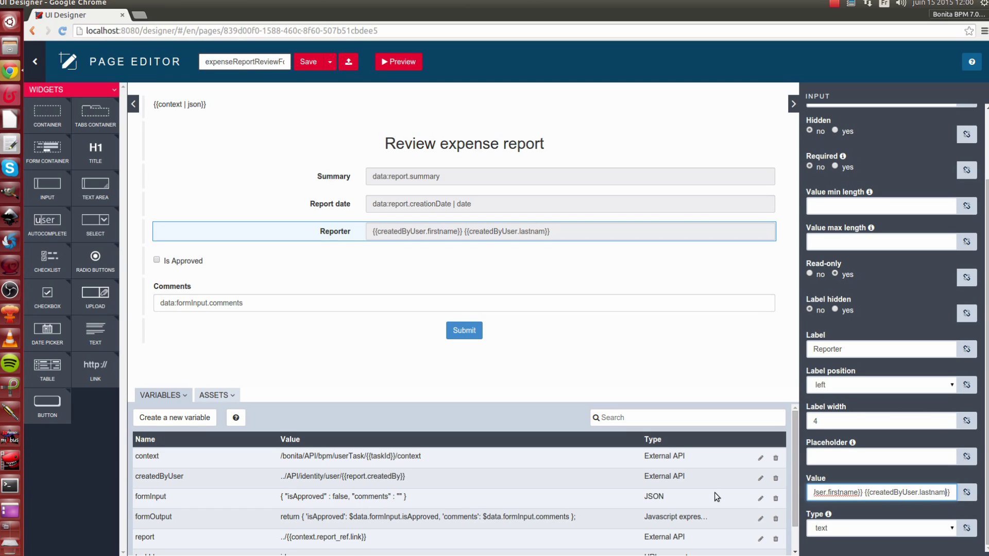
text(e)
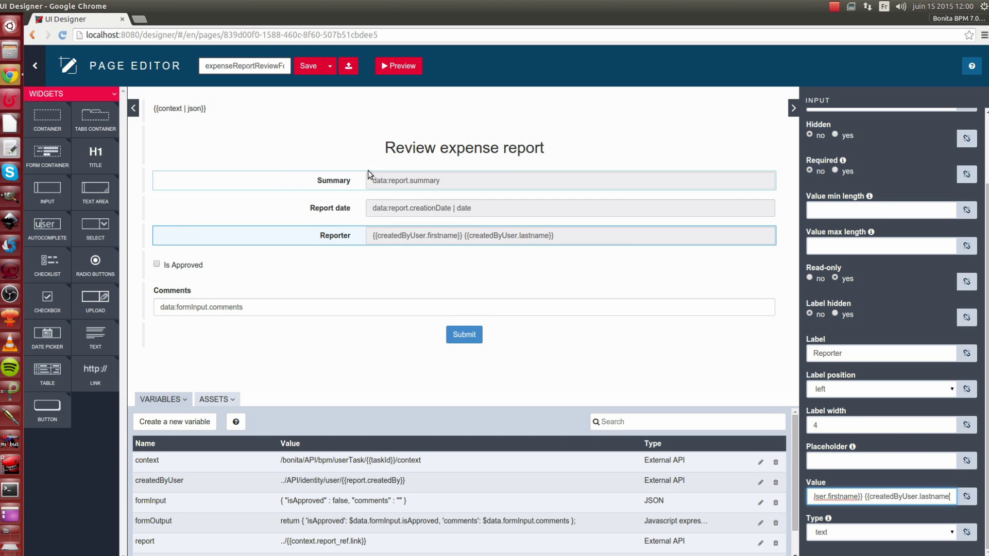
click(310, 74)
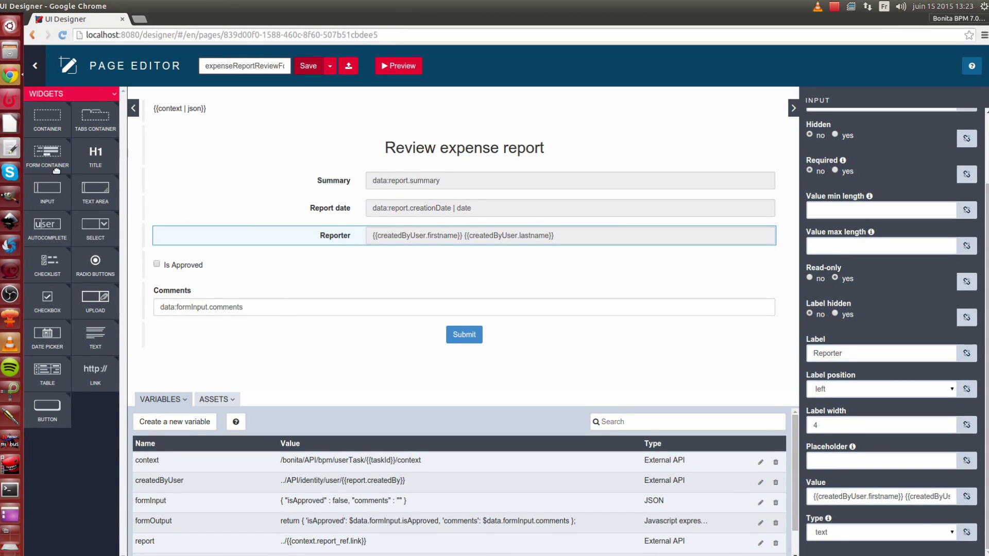
- Add a table below the Reporter input and a level 4 title reading Lines directly above the table
drag(67, 359, 364, 262)
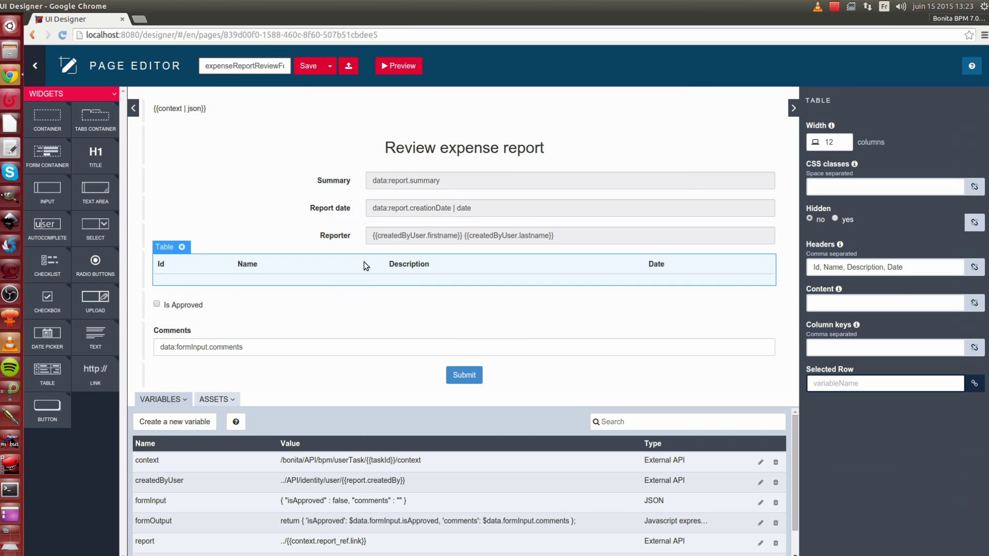
drag(96, 161, 475, 258)
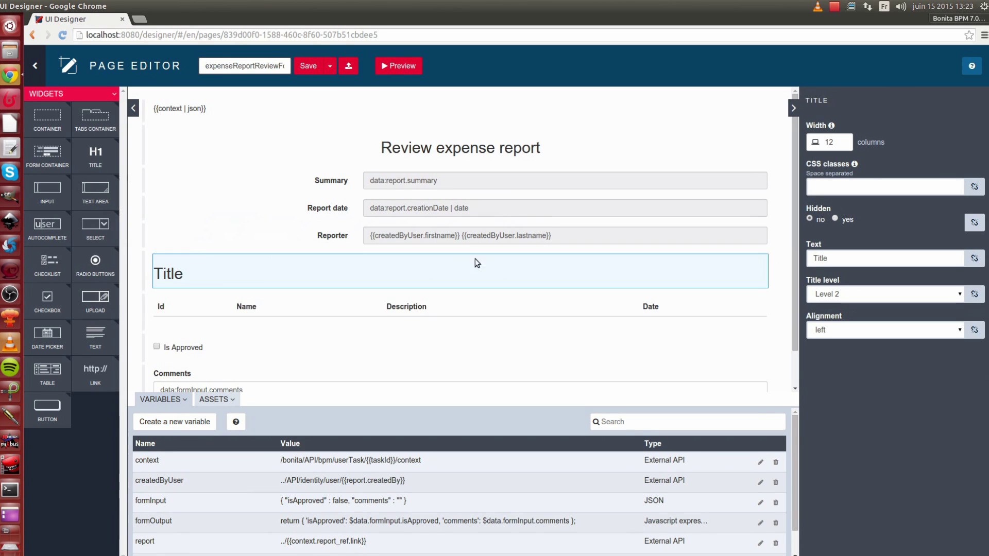
click(861, 293)
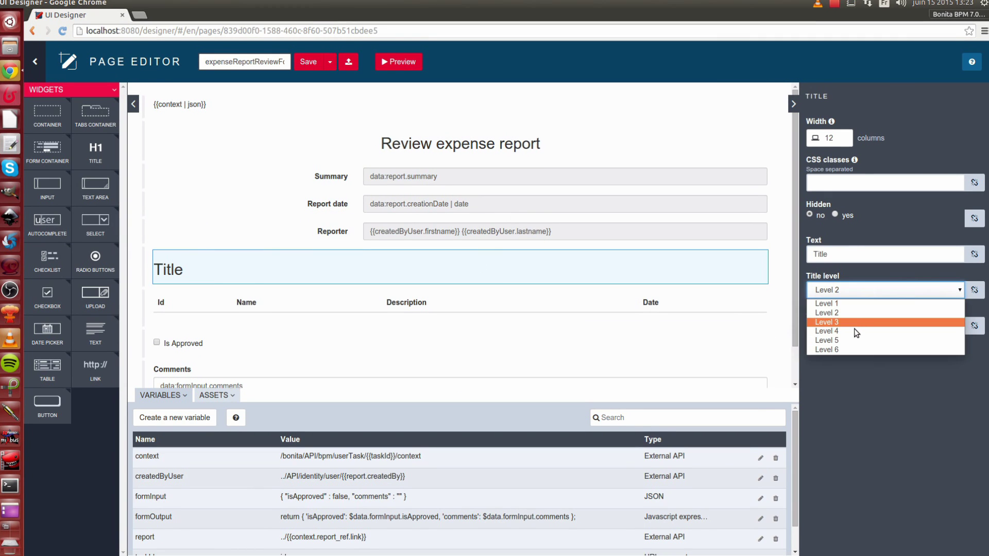
click(854, 329)
key(shift+Tab)
text(Lines)
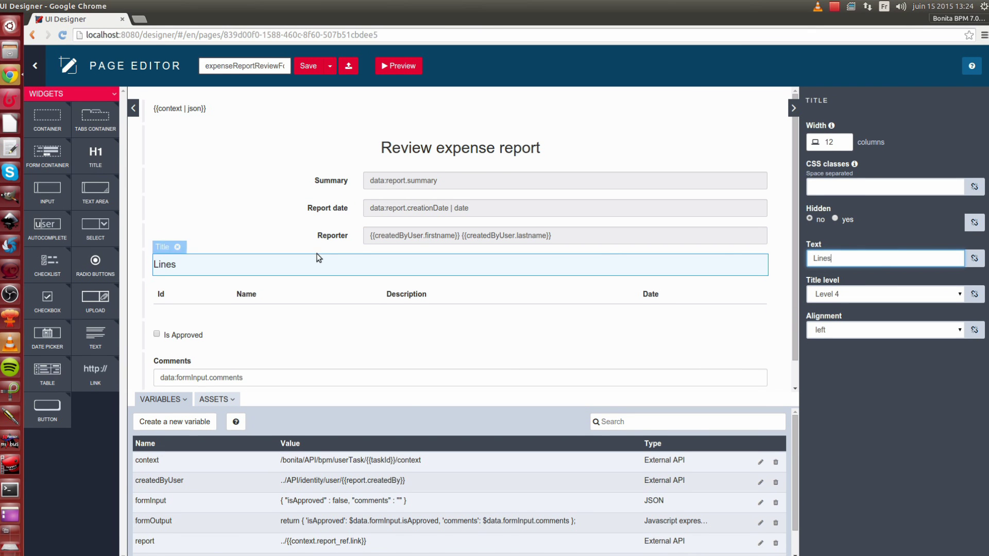
- Set the label width of the Summary, Report date and Reporter inputs to 2
click(317, 180)
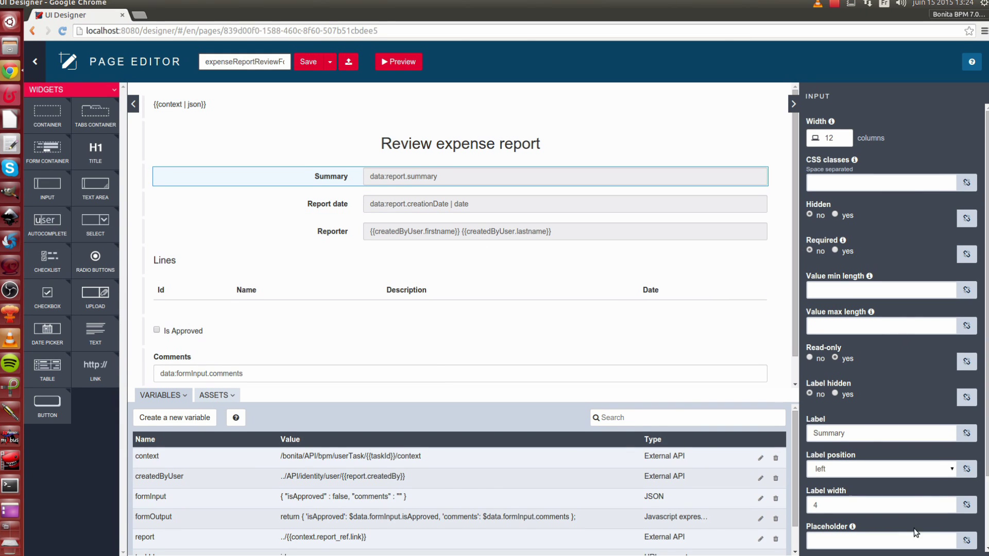
click(946, 508)
click(947, 508)
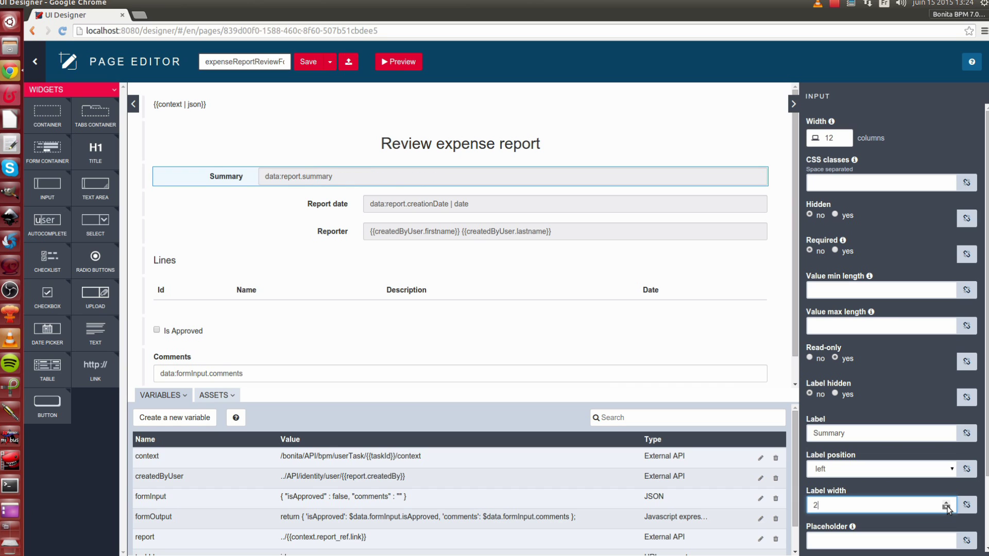
click(340, 209)
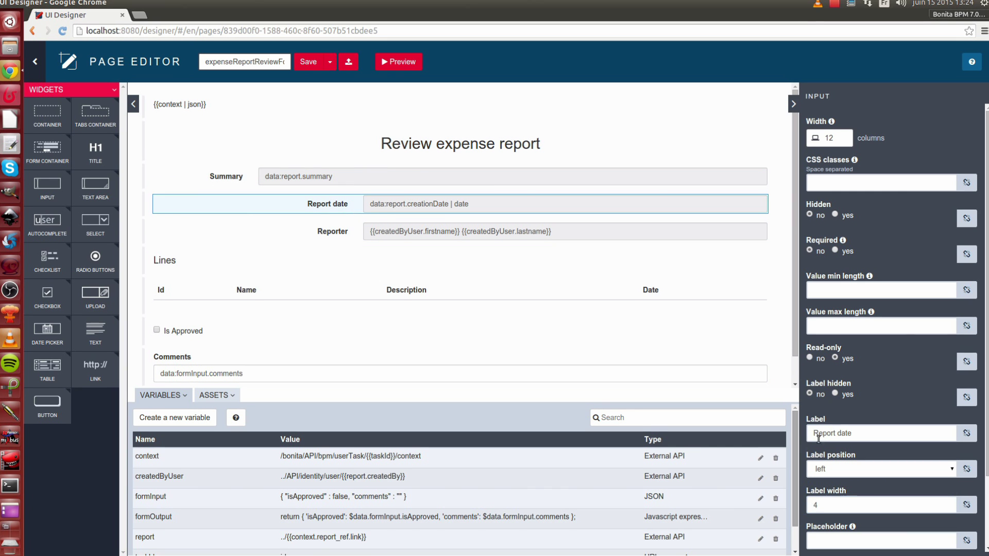
click(947, 509)
click(947, 508)
click(562, 231)
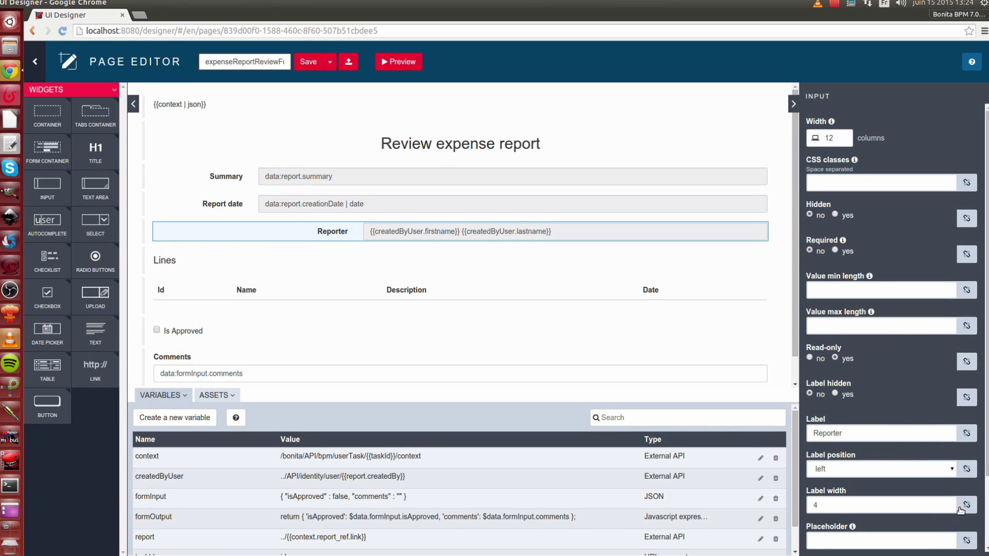
click(947, 509)
click(947, 509)
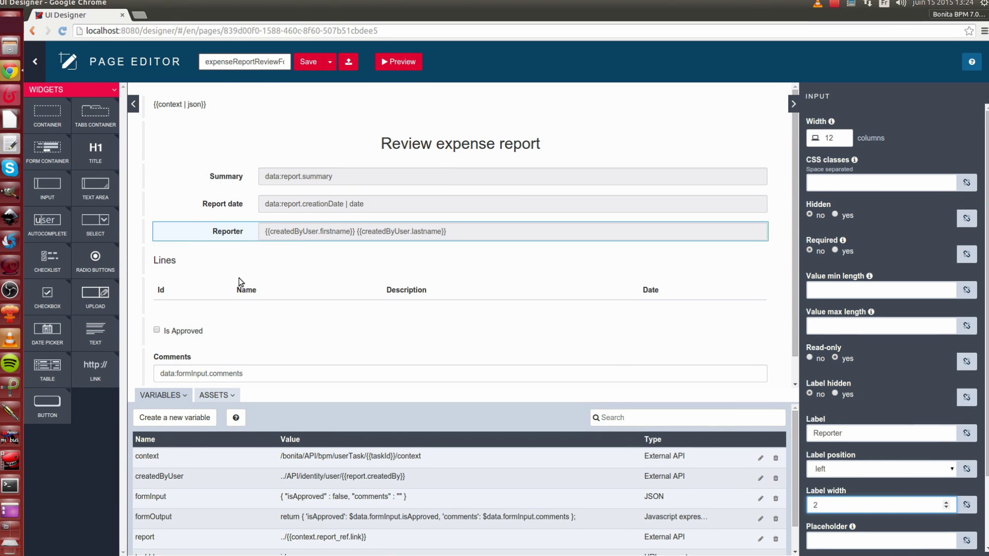
- Set the headers of the table below the Lines title to Label, Cost
click(233, 273)
scroll(237, 276, down, 1)
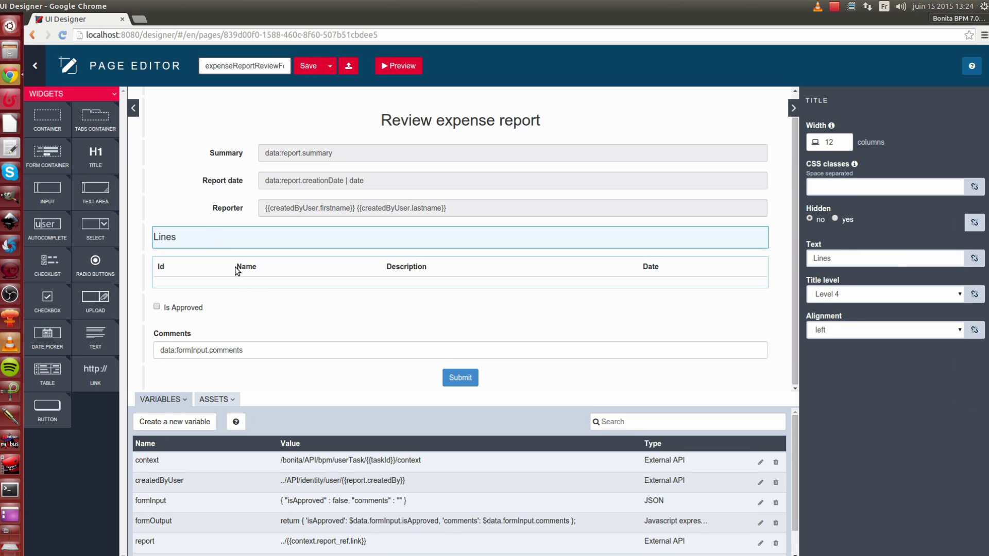
click(240, 268)
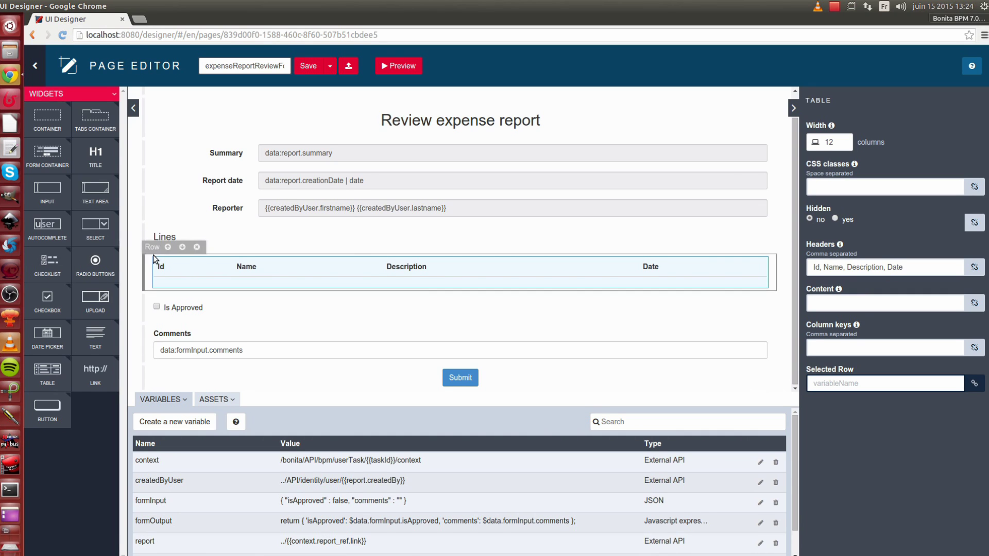
drag(957, 267, 802, 258)
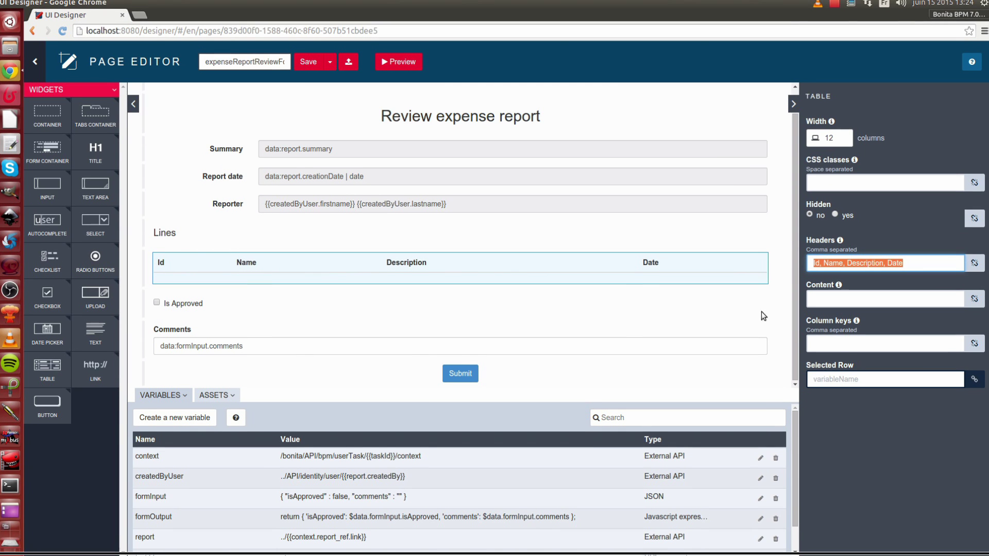
text(L)
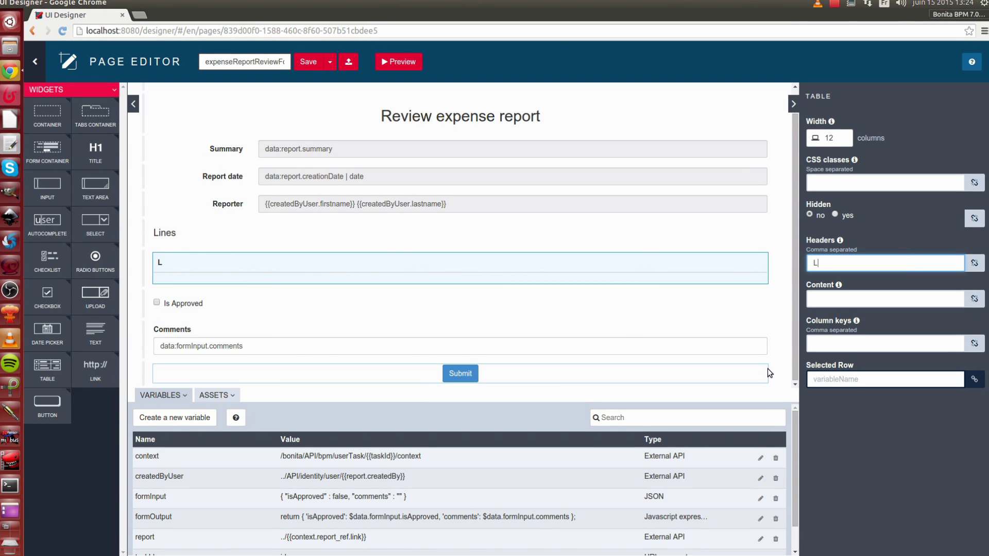
text(abel, Cost)
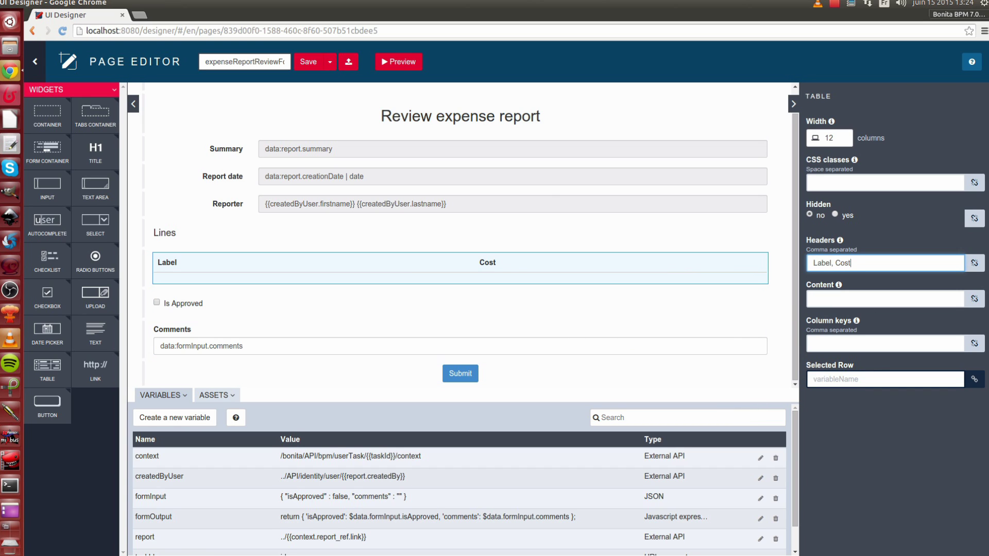
- Bind the table's content to report.lines and set its column keys to label, cost | currency
click(970, 305)
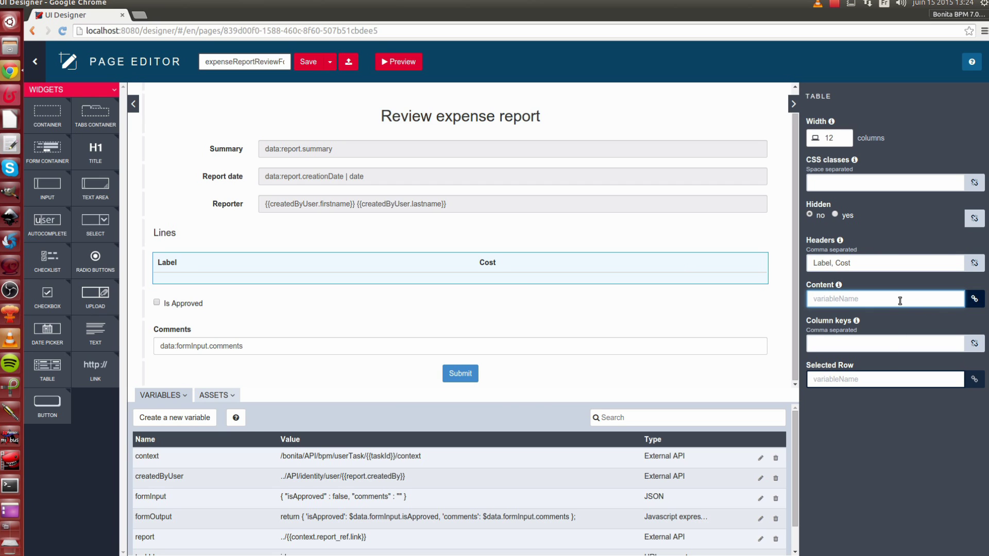
text(re)
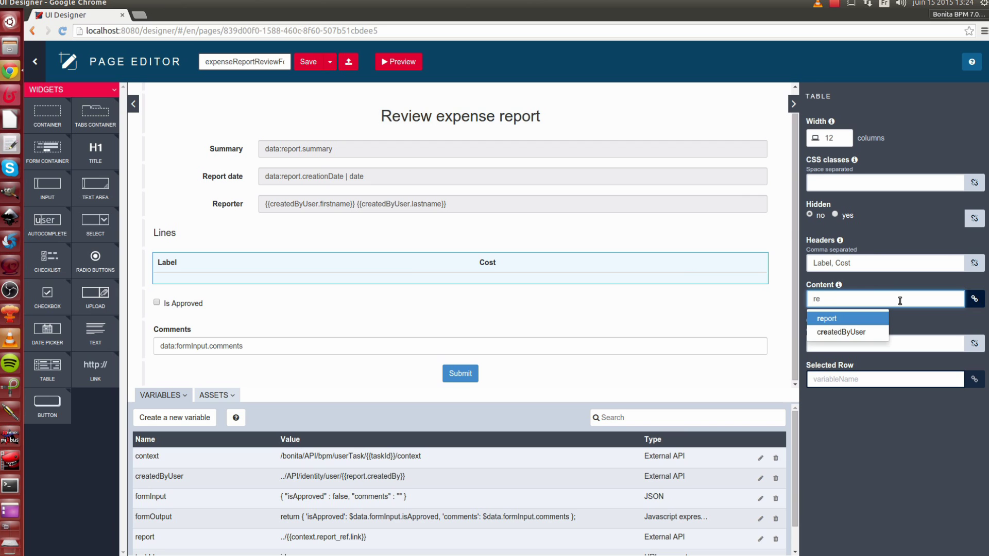
key(Return)
text(.line)
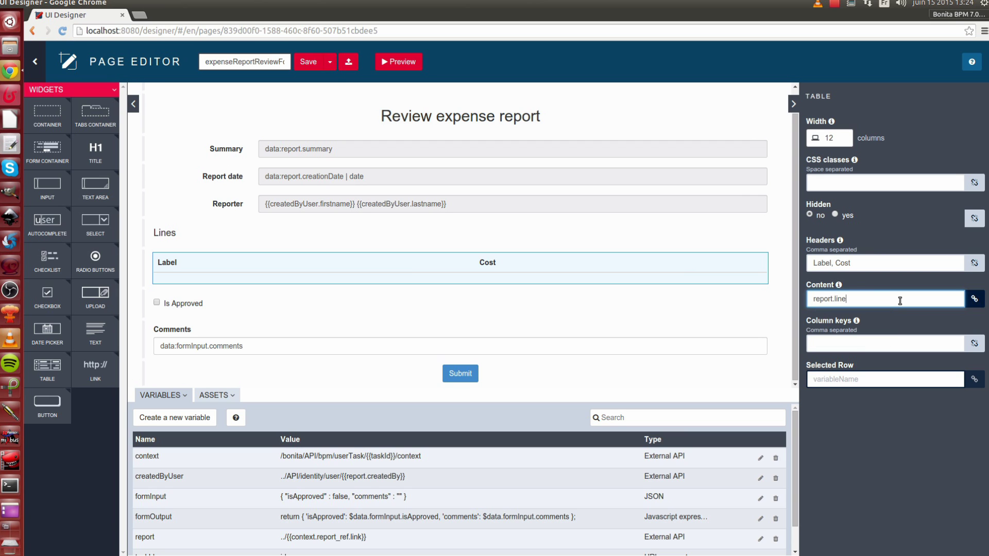
text(s)
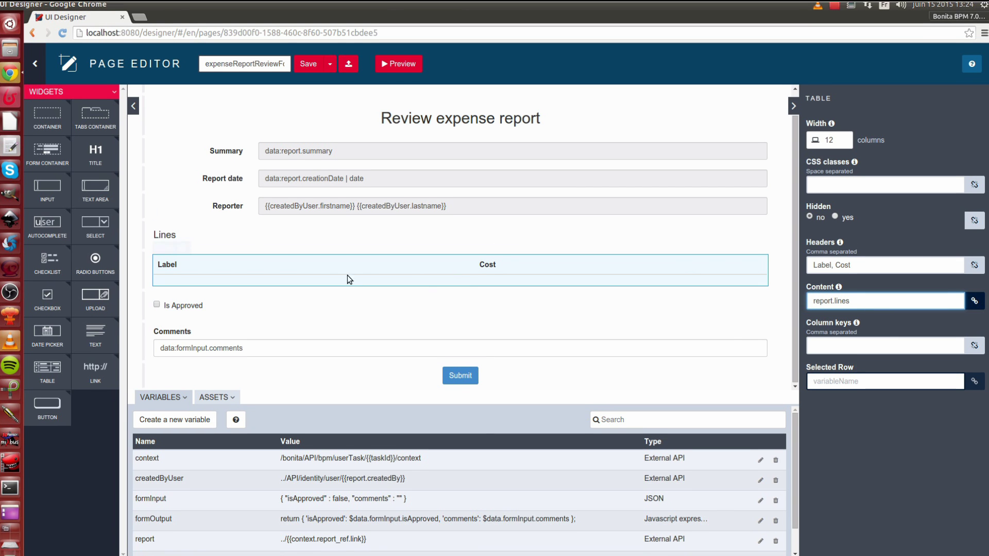
click(846, 351)
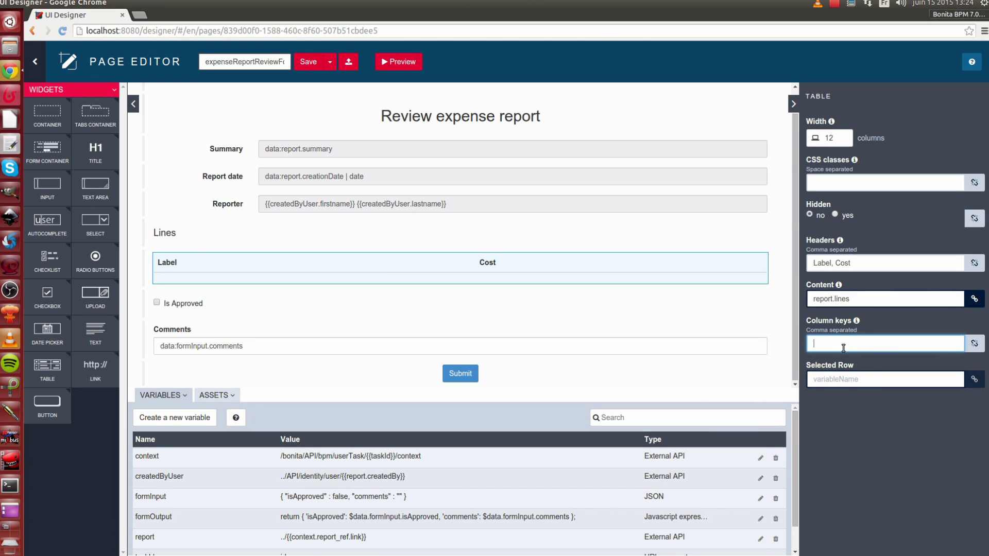
text(label, cost | currency)
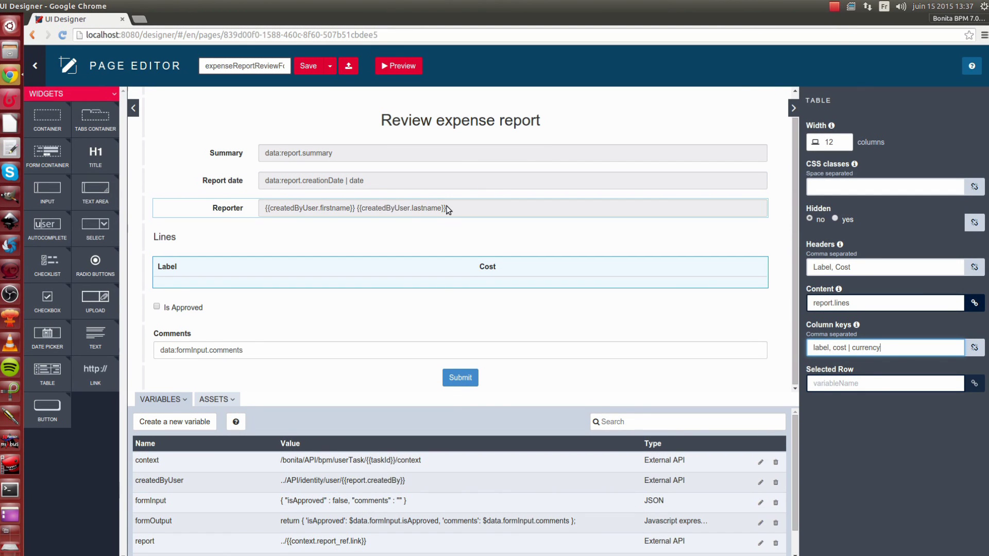
- Preview the review form to check the report details and the table's layout, and close the preview
click(387, 66)
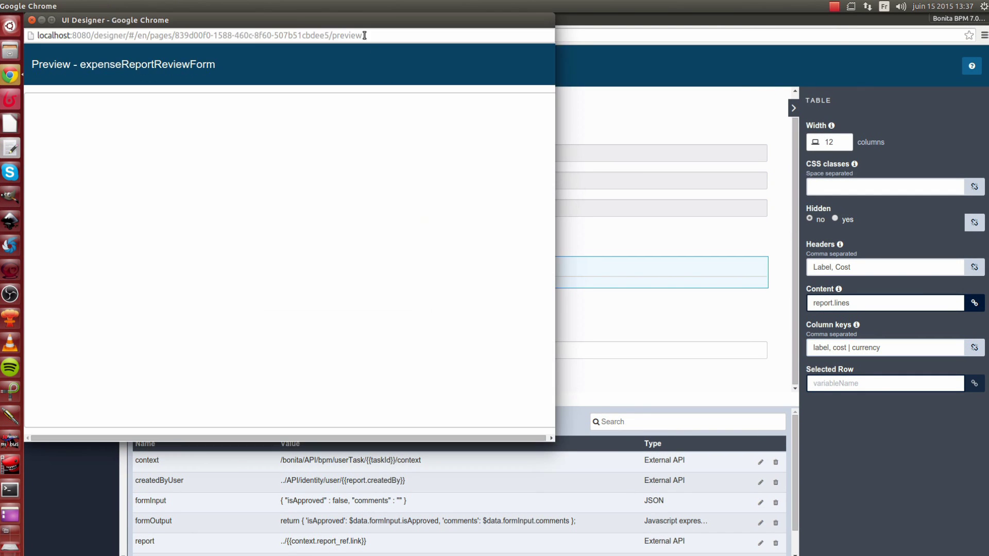
drag(351, 23, 616, 80)
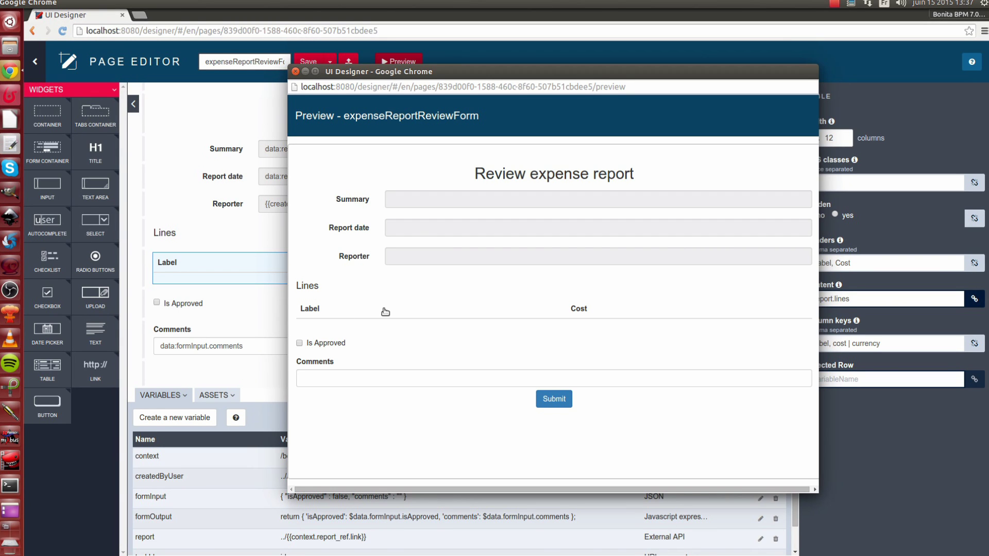
click(295, 76)
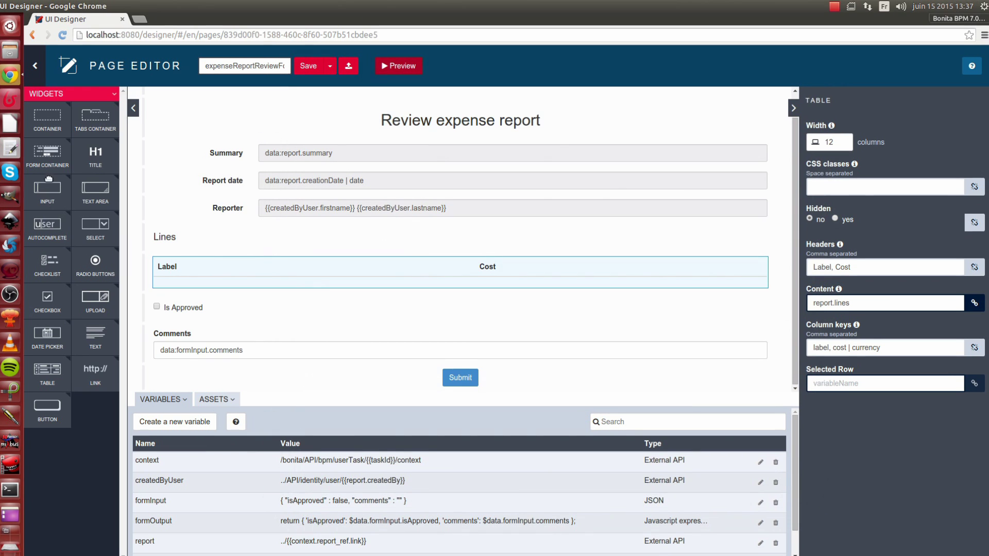
- Insert a container between the Lines title and the table, and set its width to 2 columns
drag(45, 123, 206, 268)
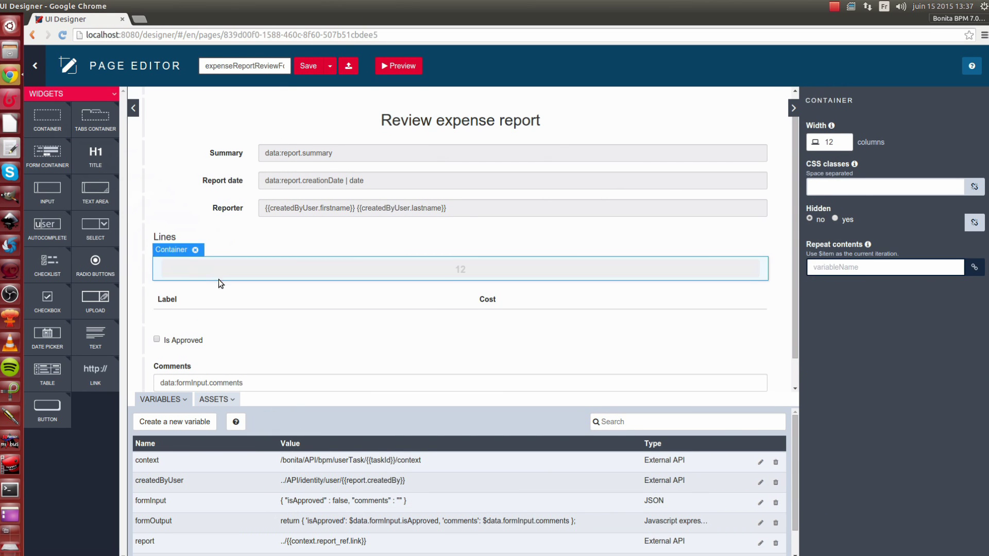
click(831, 141)
key(BackSpace)
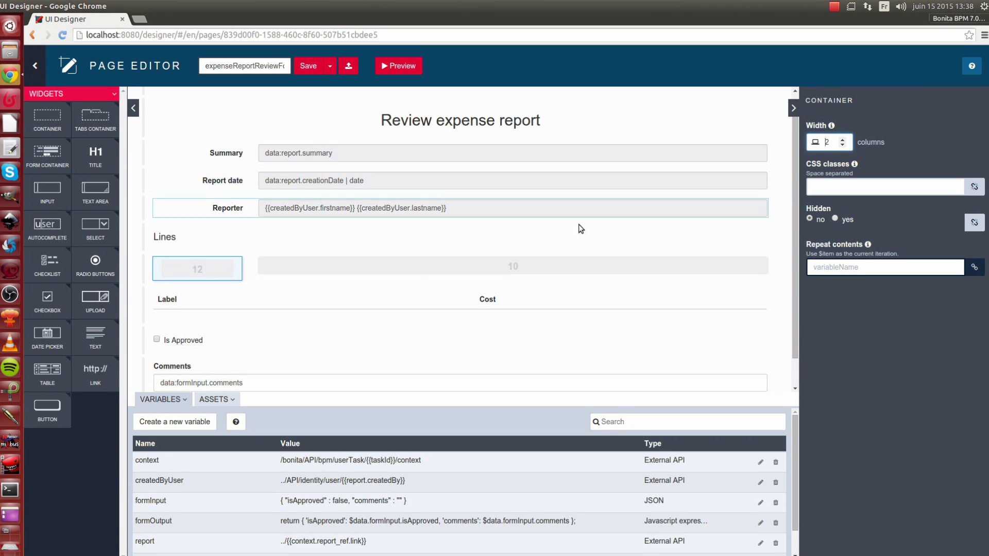
- Move the table into the row beside the 2-column container and set its width to 8 columns
drag(206, 298, 304, 282)
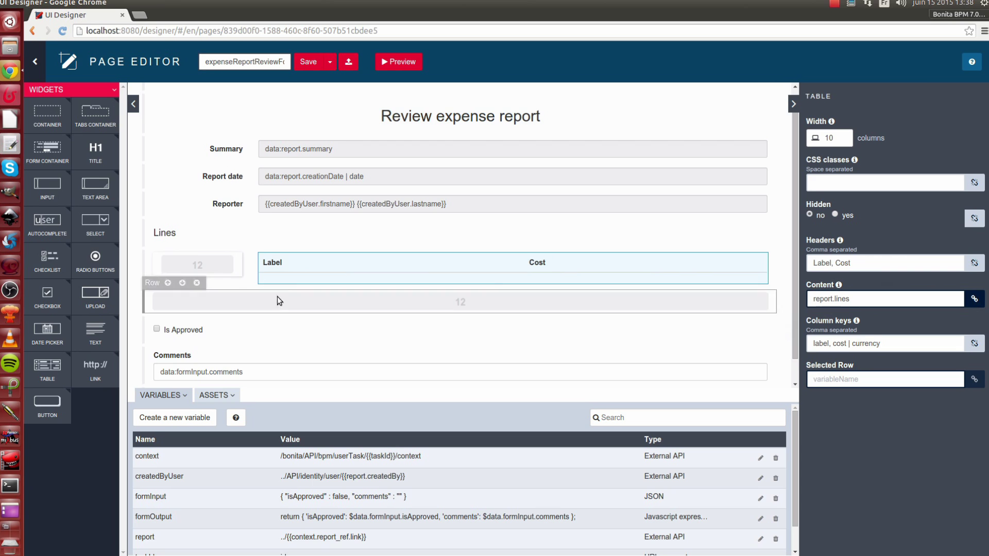
click(843, 145)
click(843, 145)
- Delete the empty row left below the table, and select the table again
click(333, 306)
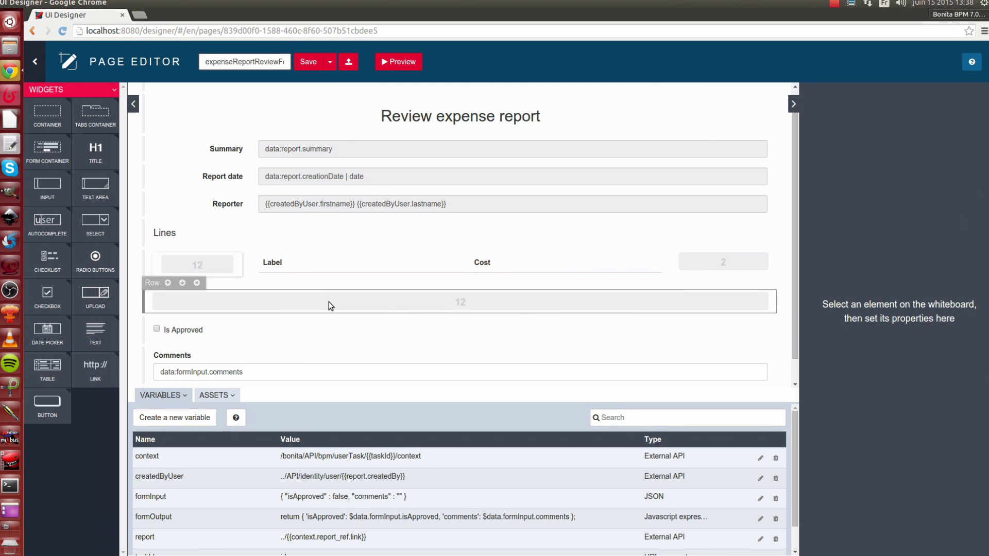
click(196, 284)
click(289, 263)
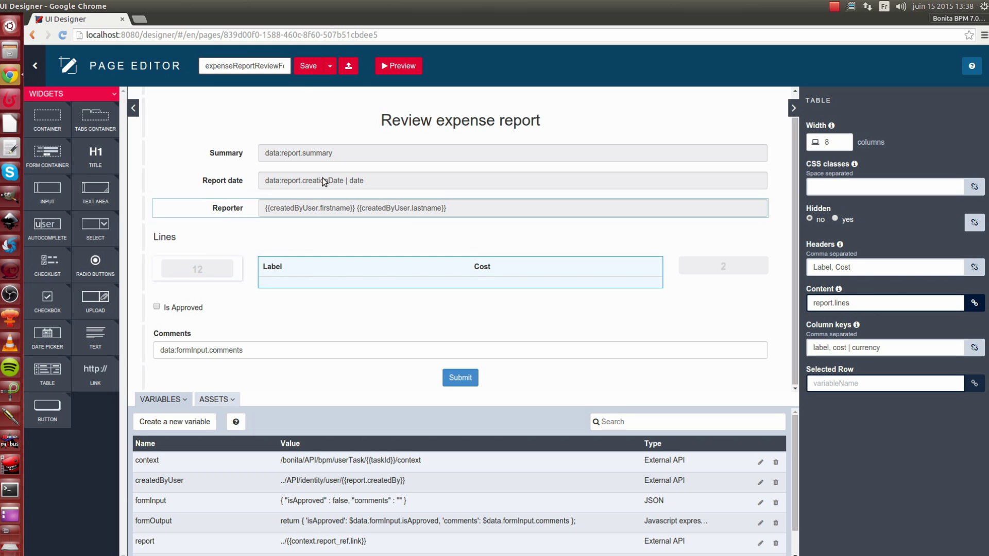
- Preview the form again to check the table's indentation, and close the preview
click(385, 70)
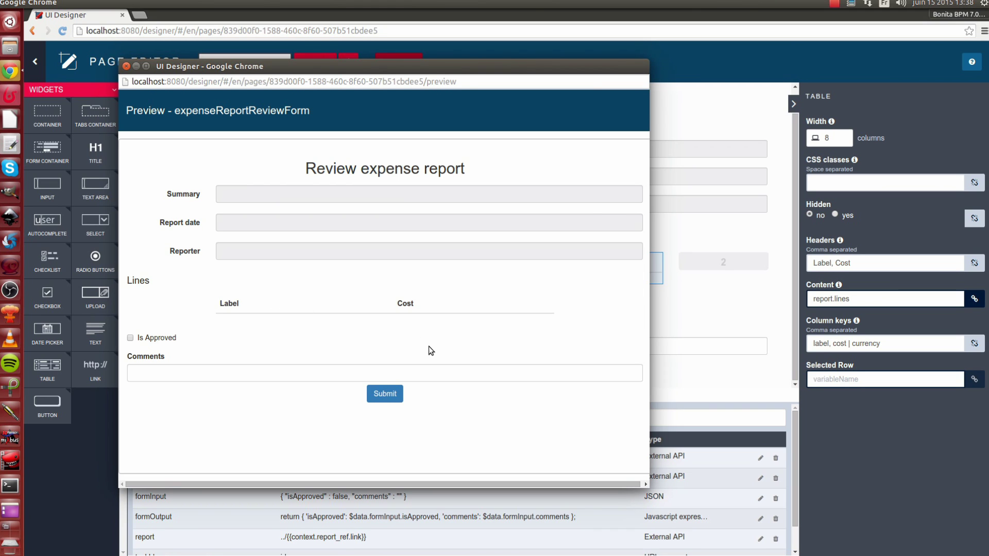
click(128, 71)
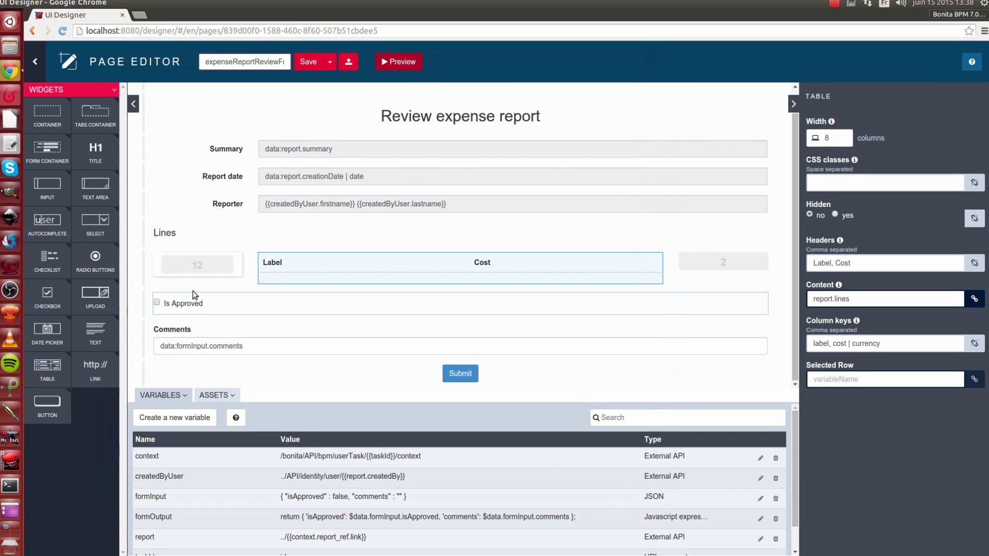
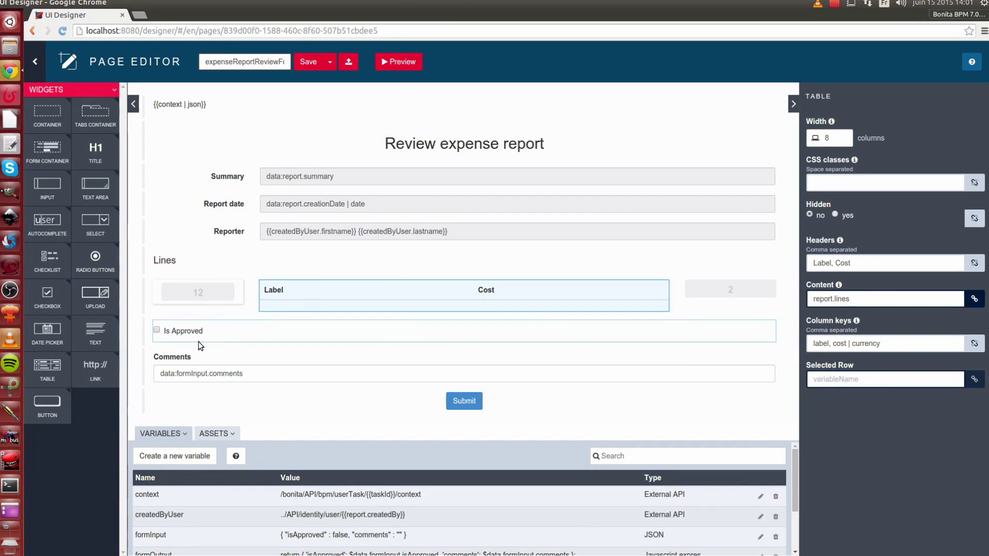
- Replace the Is Approved checkbox, Comments input and Submit button with a form container in the first emptied row below the table
click(199, 338)
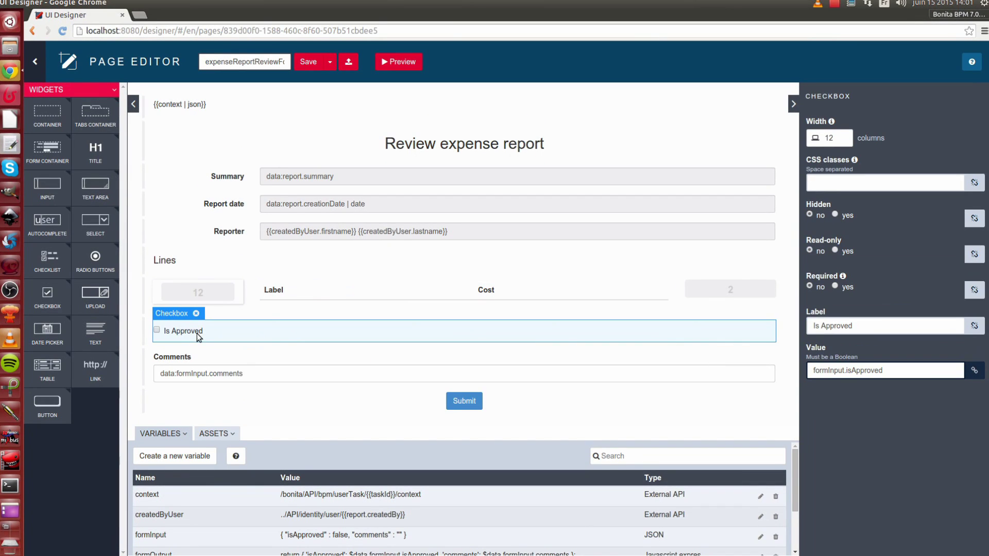
click(196, 313)
click(179, 359)
click(180, 339)
click(437, 380)
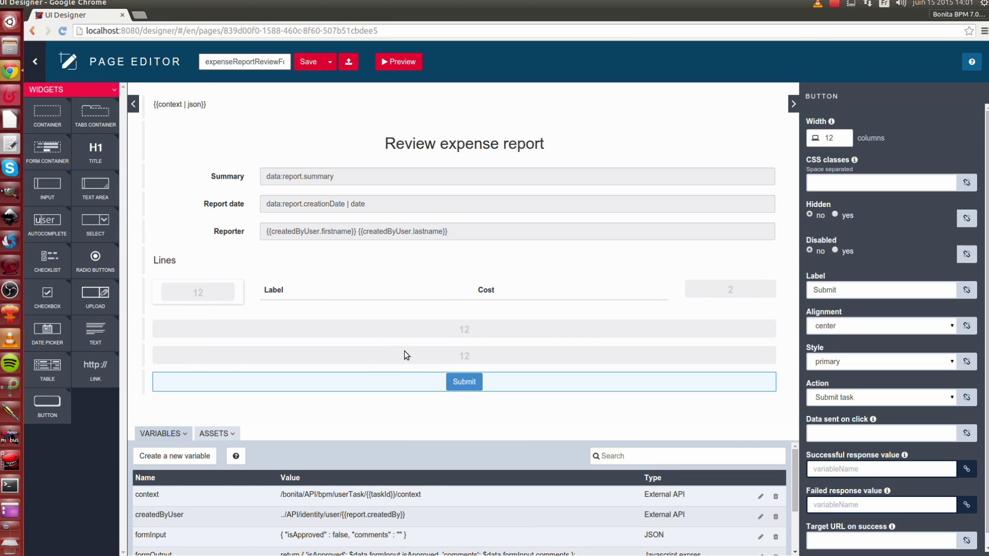
click(186, 365)
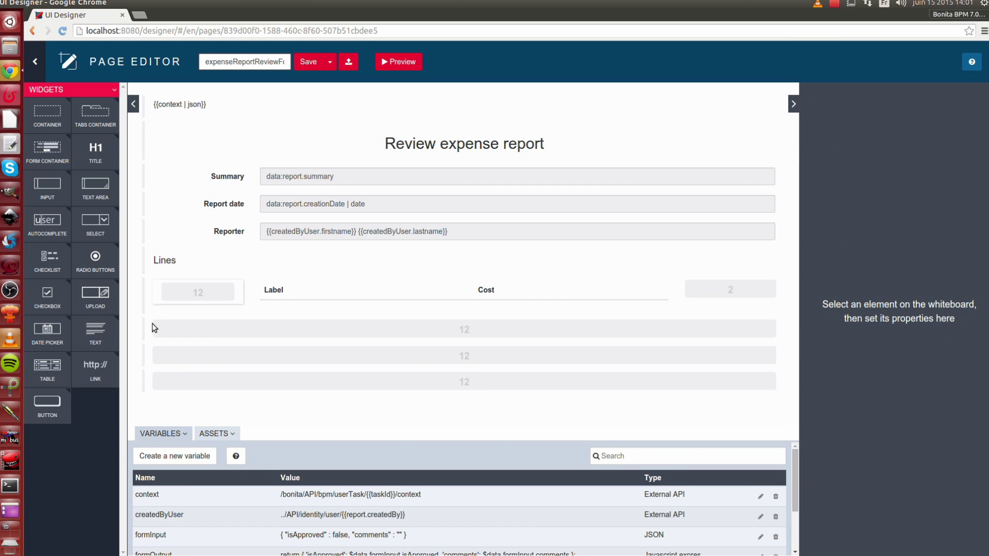
drag(51, 153, 463, 330)
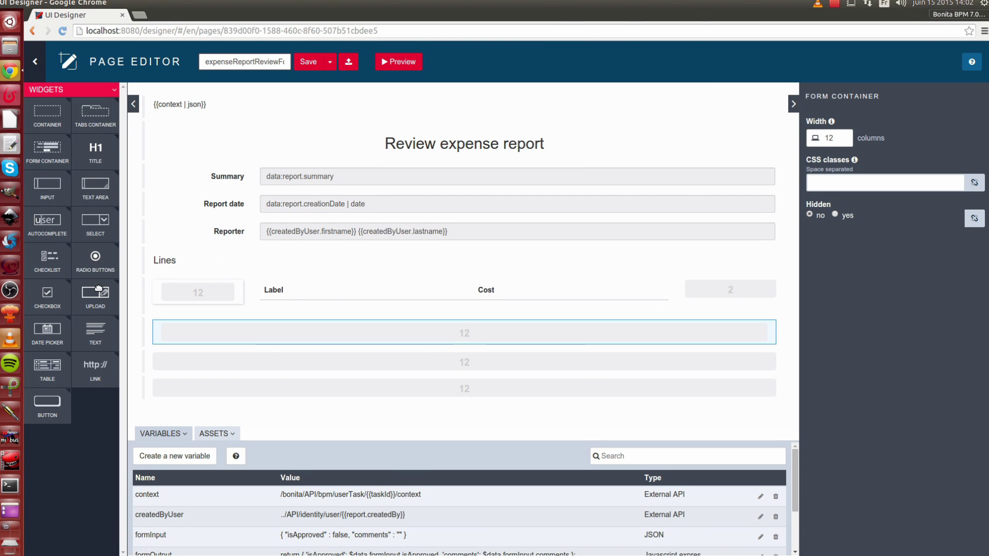
- Add a text area to the form container below the lines table, and delete the two empty rows beneath it
drag(89, 217, 281, 343)
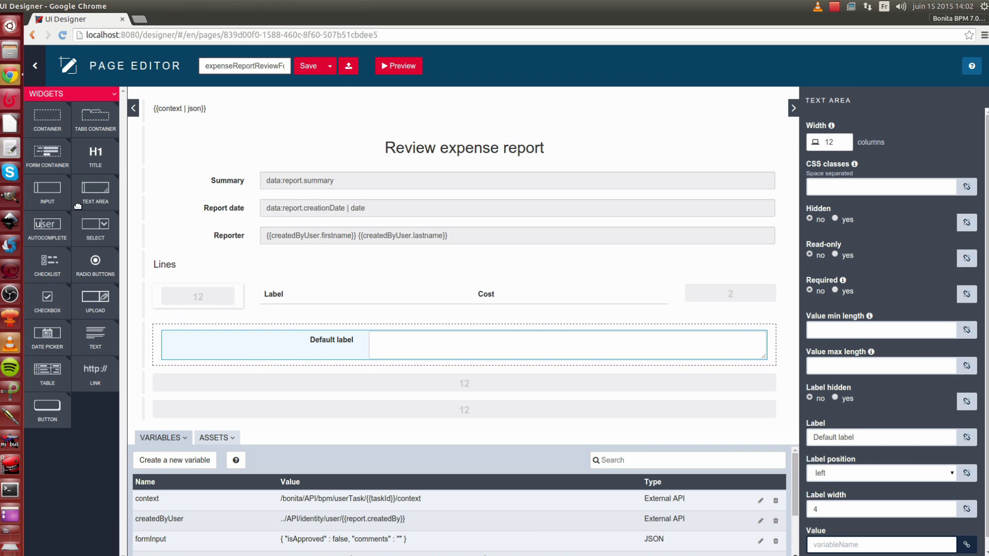
click(192, 379)
click(183, 360)
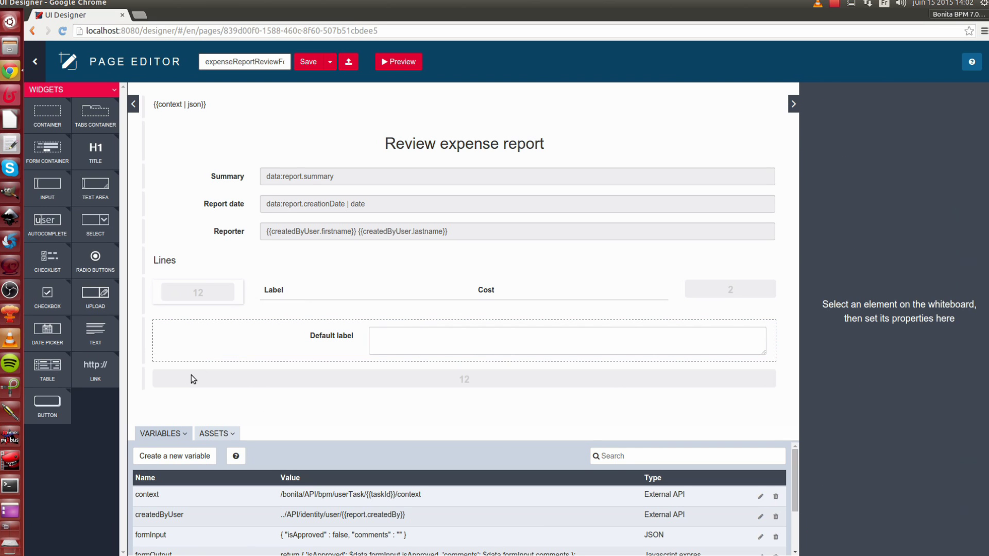
click(182, 360)
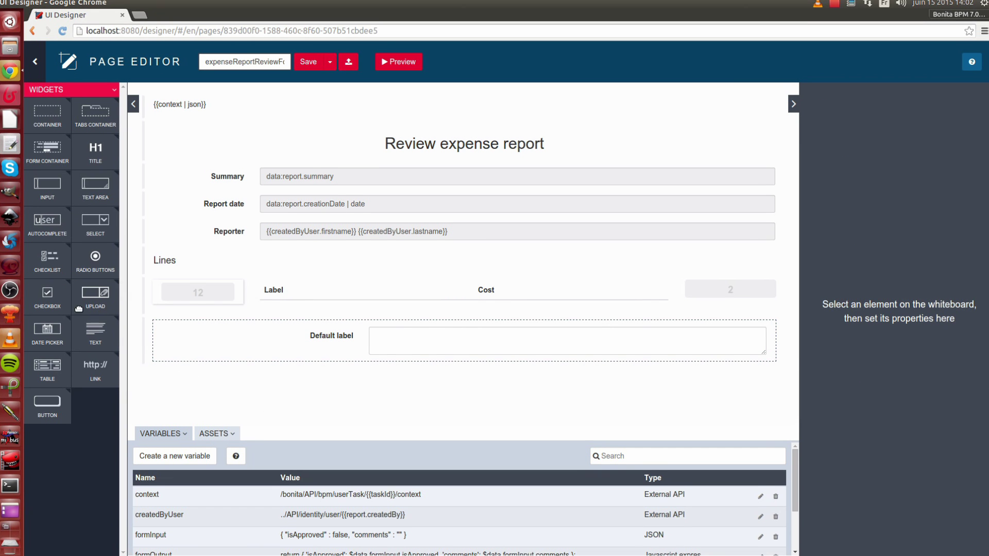
- Add two buttons side by side under the text area in the form container, each 6 columns wide
drag(59, 405, 376, 371)
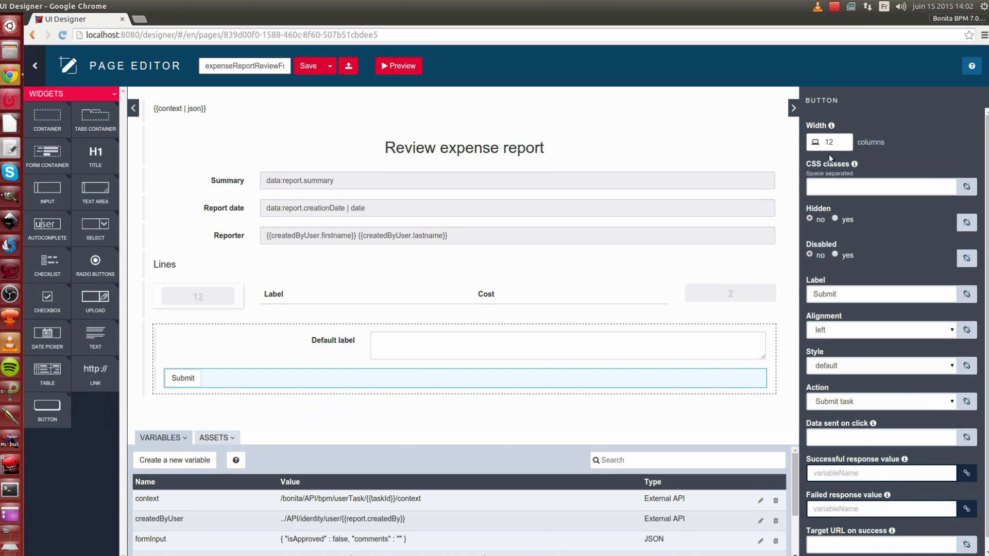
click(843, 145)
click(843, 145)
click(843, 145)
click(842, 144)
click(843, 145)
click(842, 145)
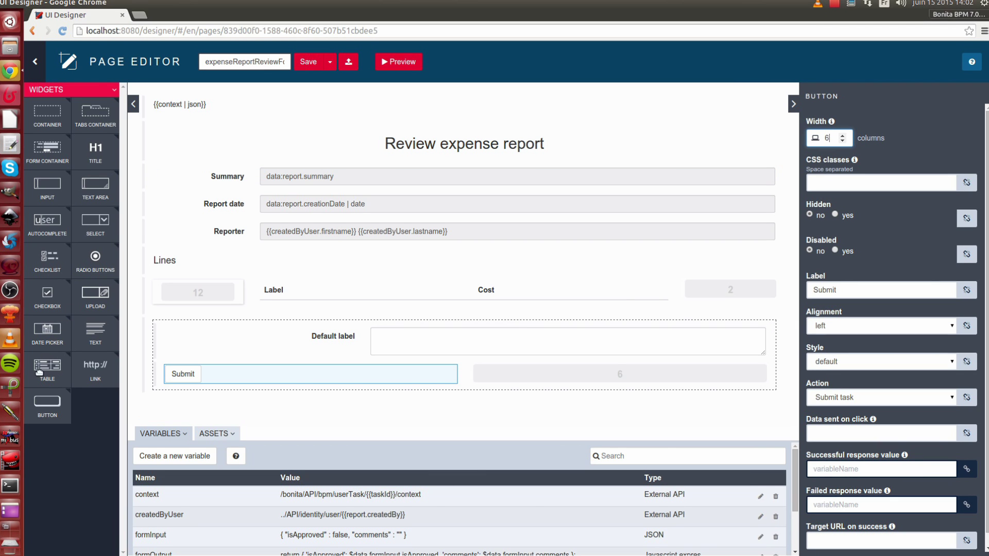
drag(43, 420, 596, 372)
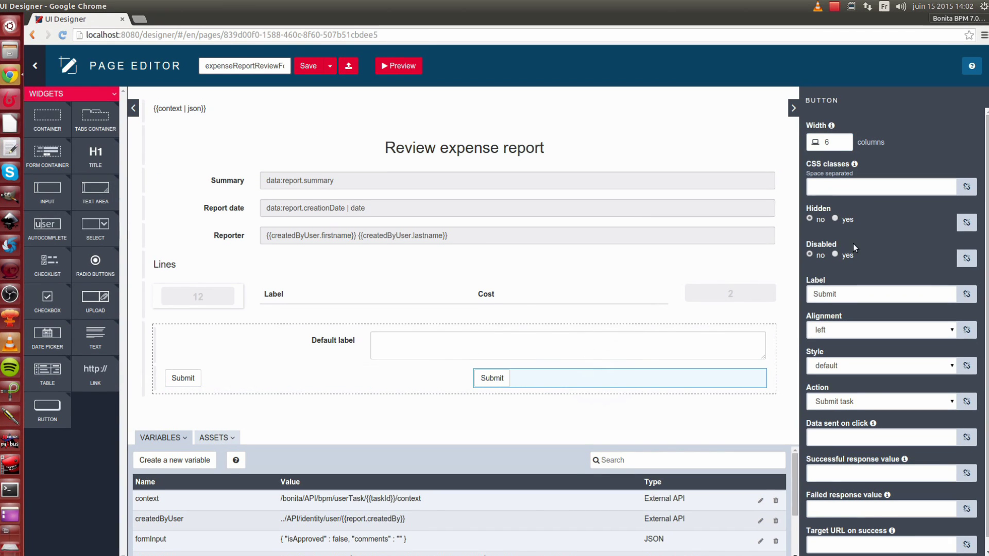
- Align the first button to the right, label it Reject and give it the danger style
click(348, 378)
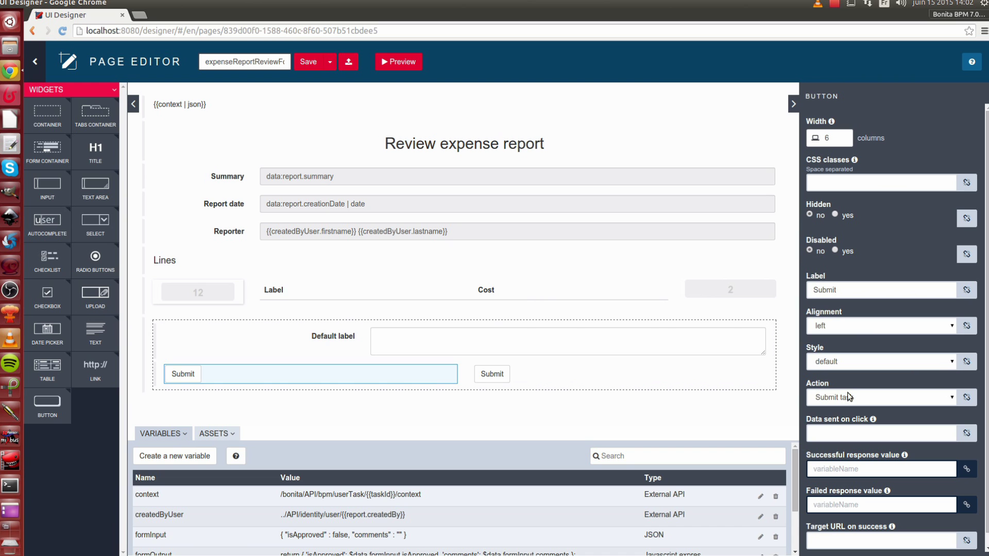
click(867, 327)
click(848, 354)
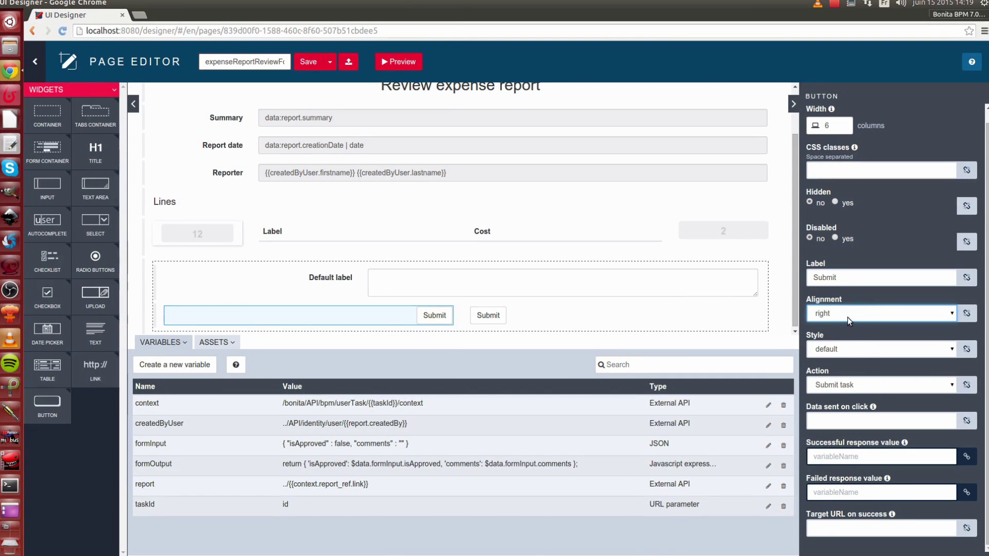
double_click(825, 277)
text(Reject)
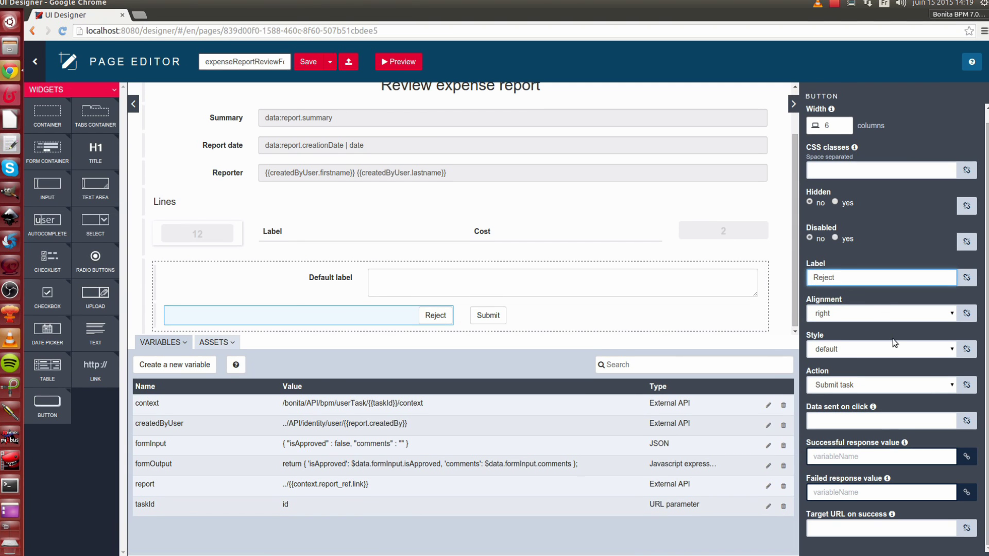
click(886, 349)
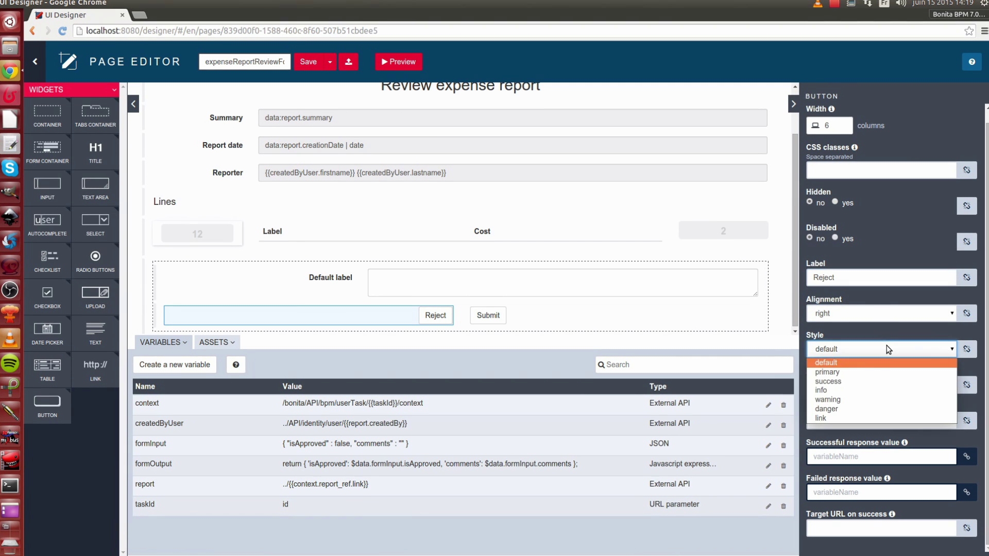
click(843, 408)
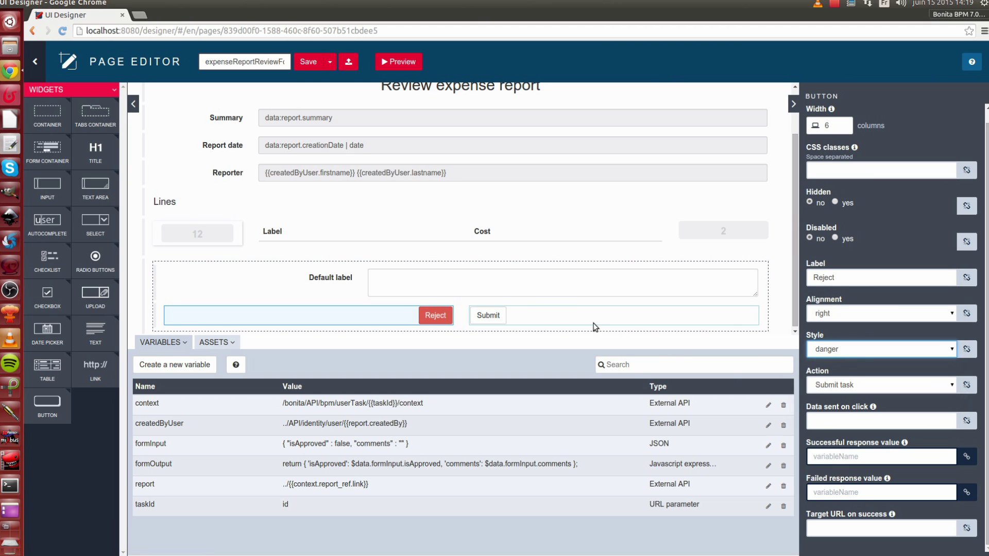
- Label the second button Accept and give it the success style
click(593, 323)
double_click(834, 277)
text(Acc)
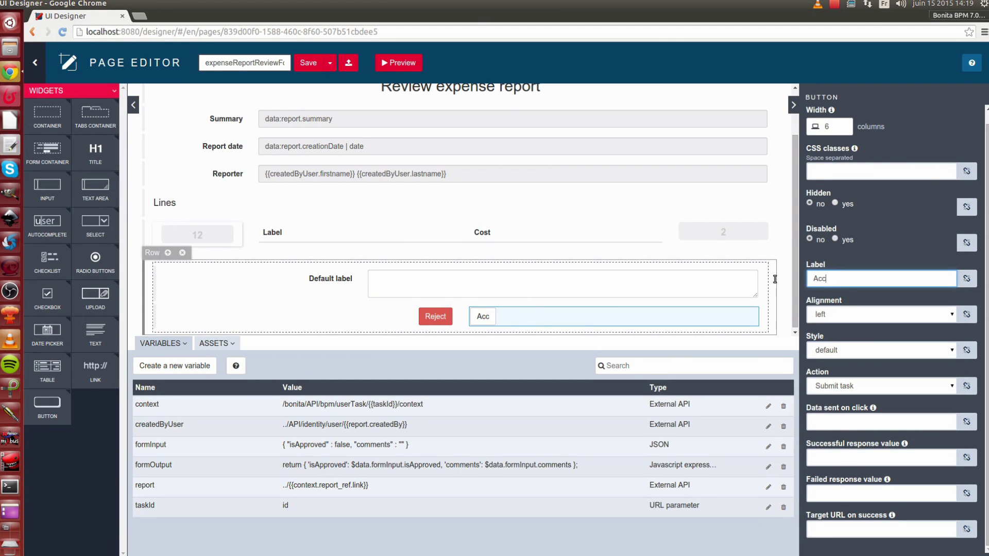
text(ept)
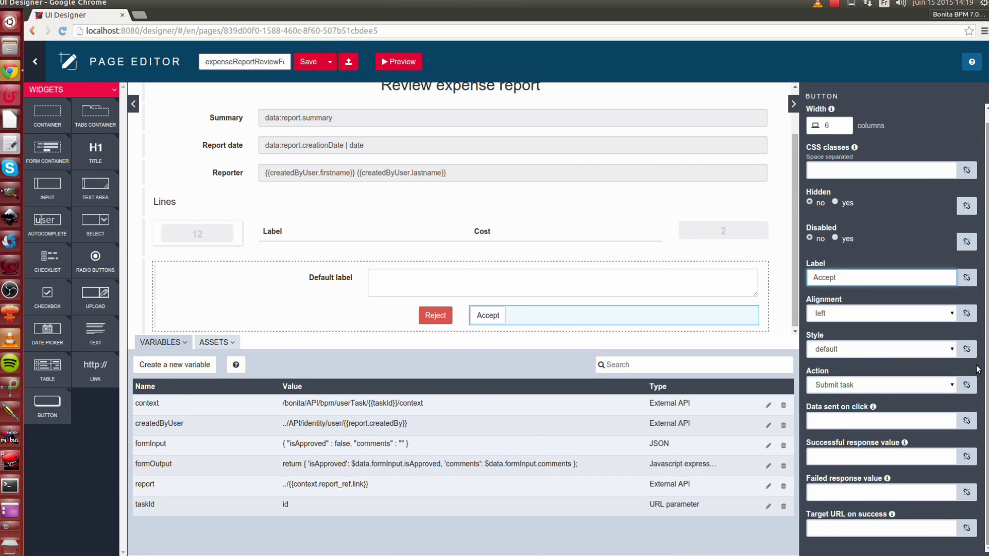
click(846, 354)
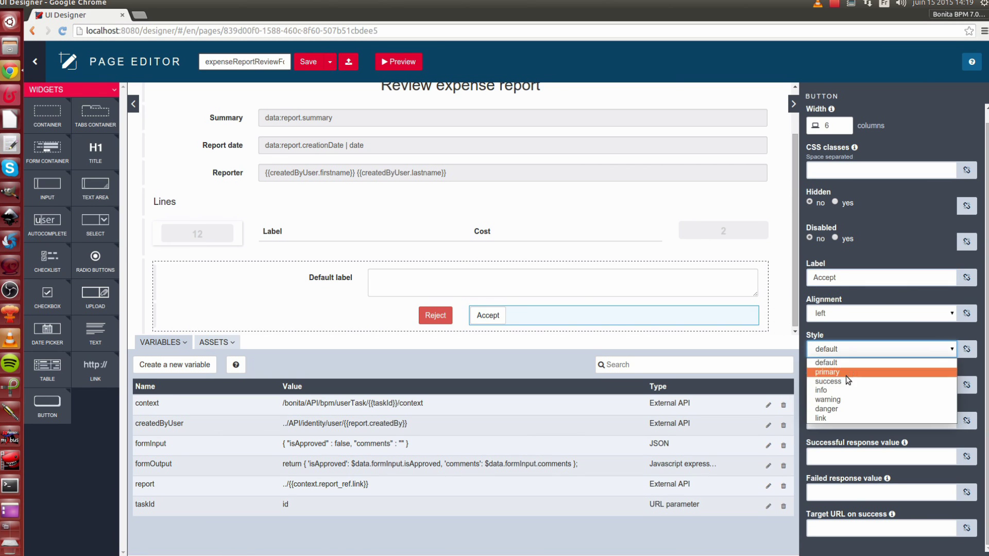
click(845, 380)
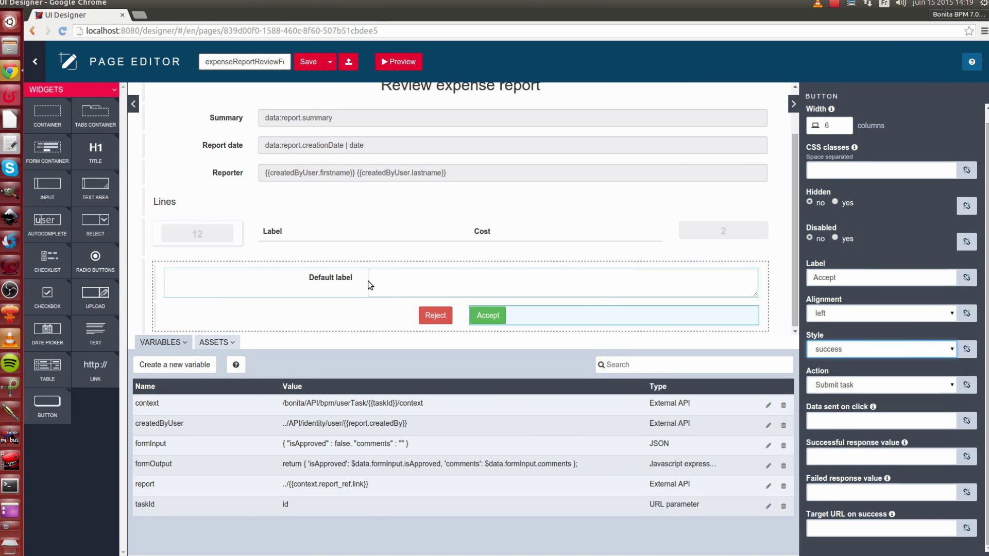
- Label the text area Comments and make it required
click(368, 283)
triple_click(875, 421)
text(Comments)
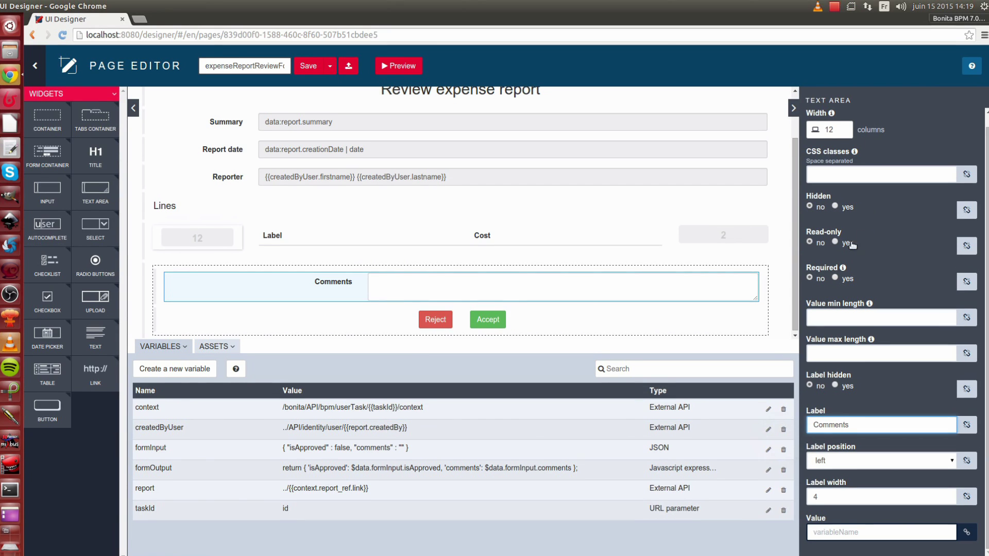
click(835, 277)
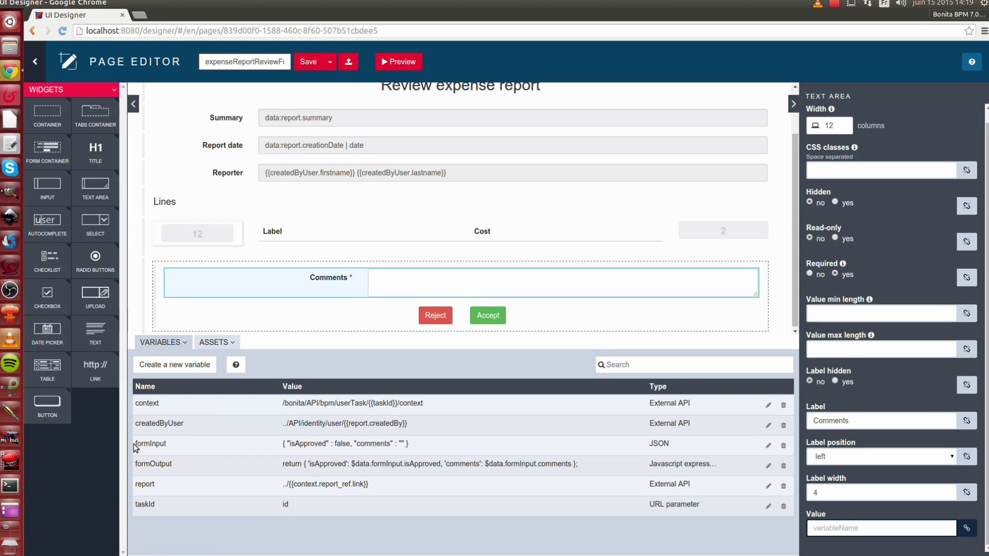
- Delete the formInput and formOutput variables
drag(138, 447, 311, 462)
click(250, 453)
click(784, 446)
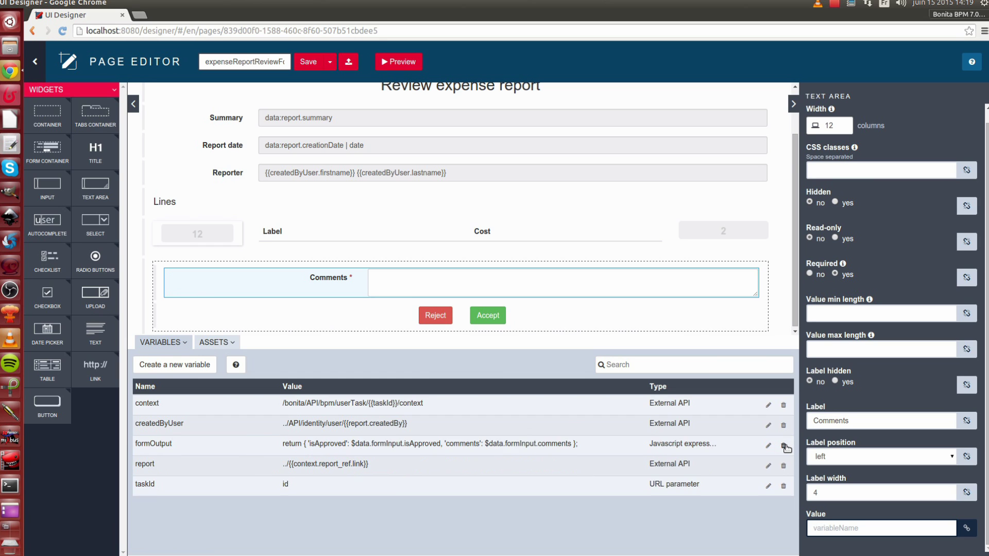
click(783, 446)
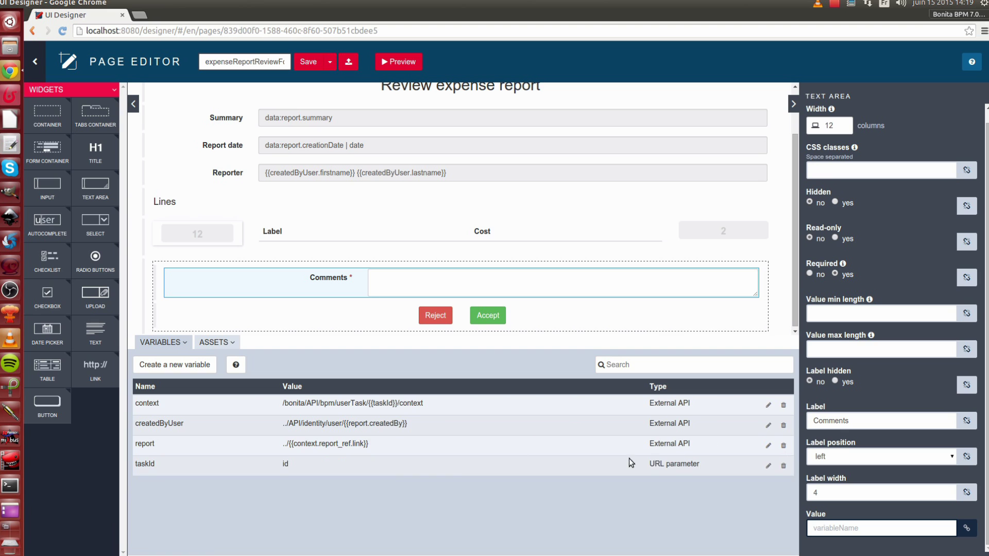
- Create a String variable named comments and bind the Comments text area's value to it
click(176, 365)
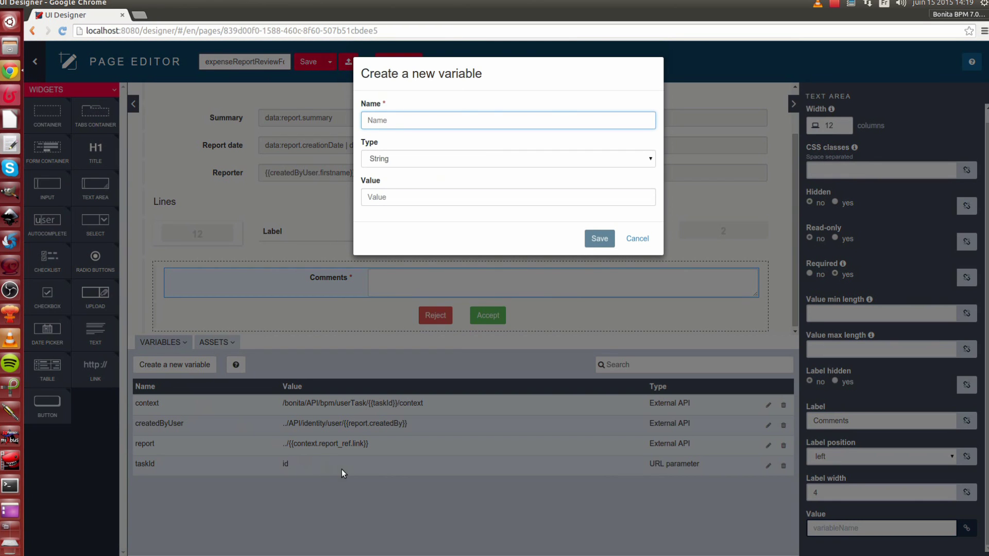
text(comments)
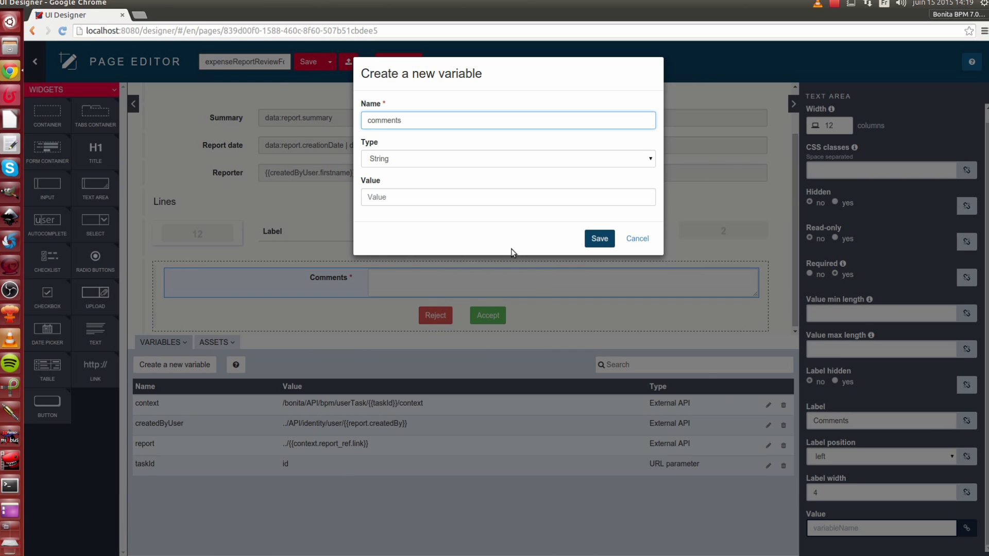
click(598, 244)
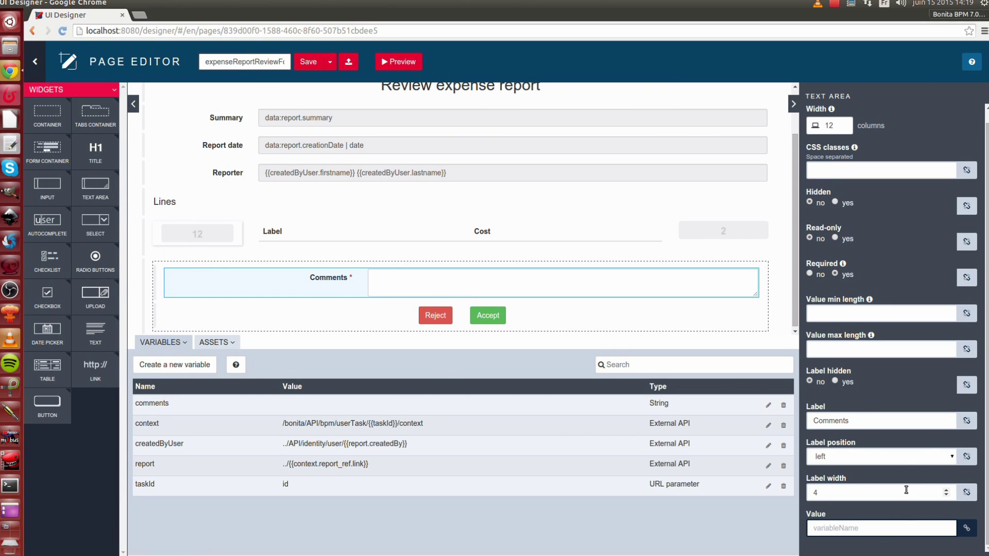
click(887, 528)
text(comm)
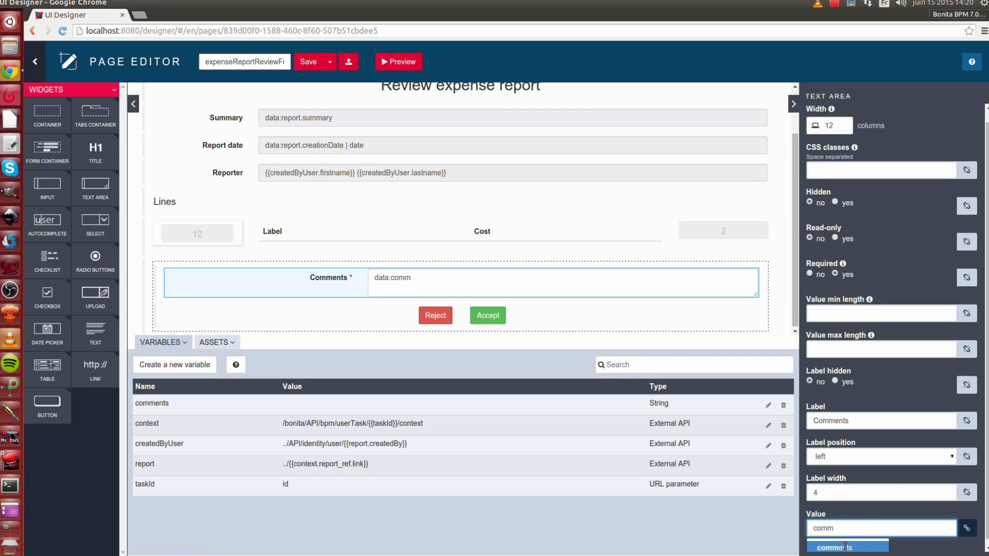
click(844, 547)
- Select the Reject button and start a new variable named onReject of type Javascript expression
click(416, 320)
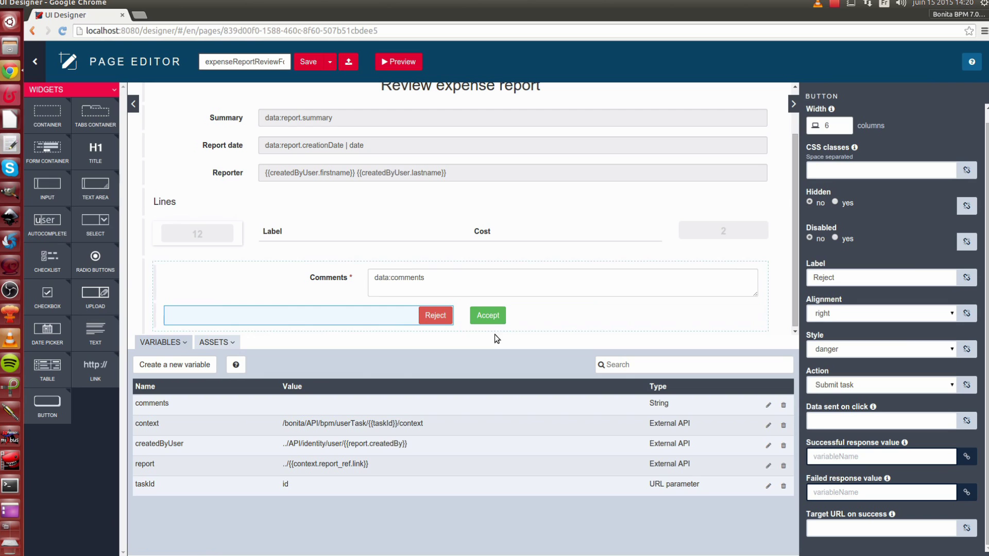
click(198, 367)
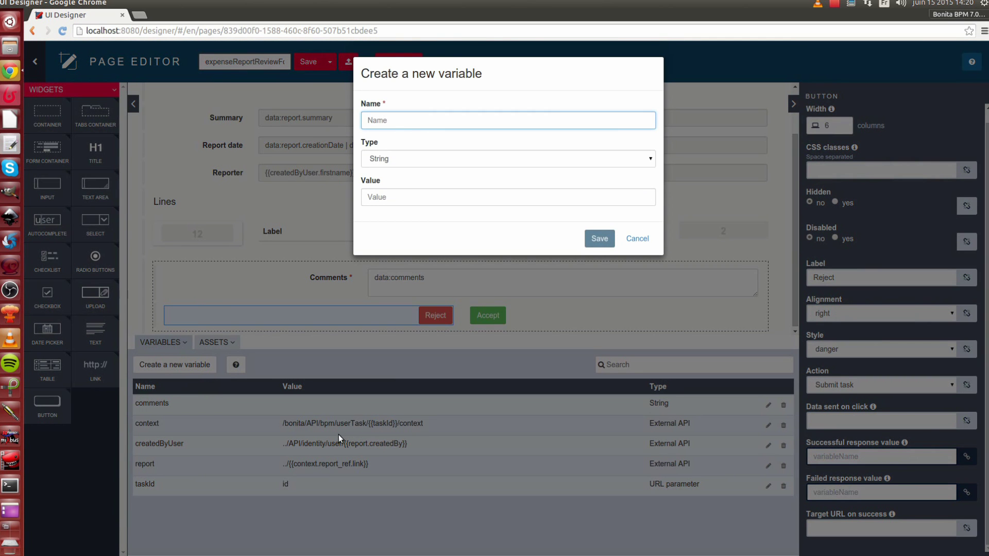
text(onReject)
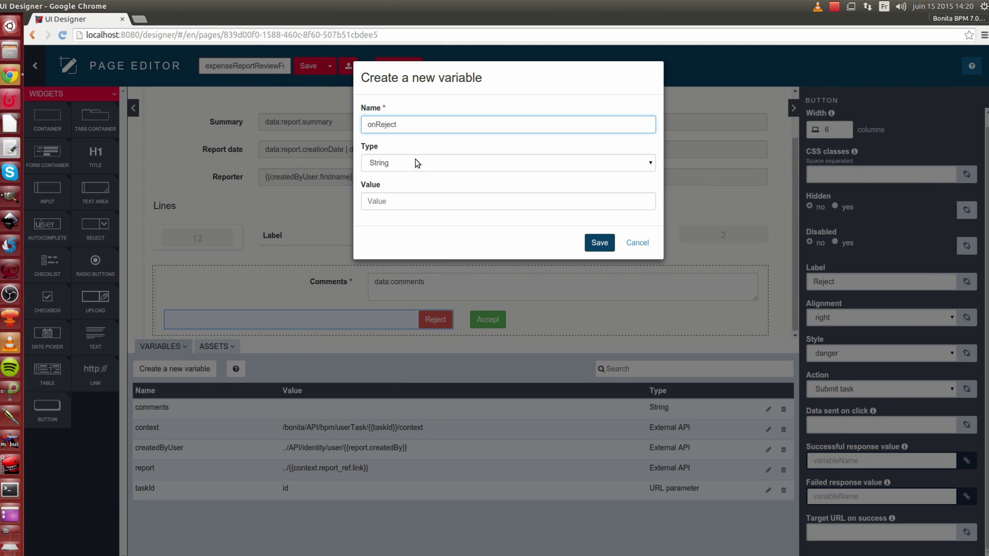
click(416, 158)
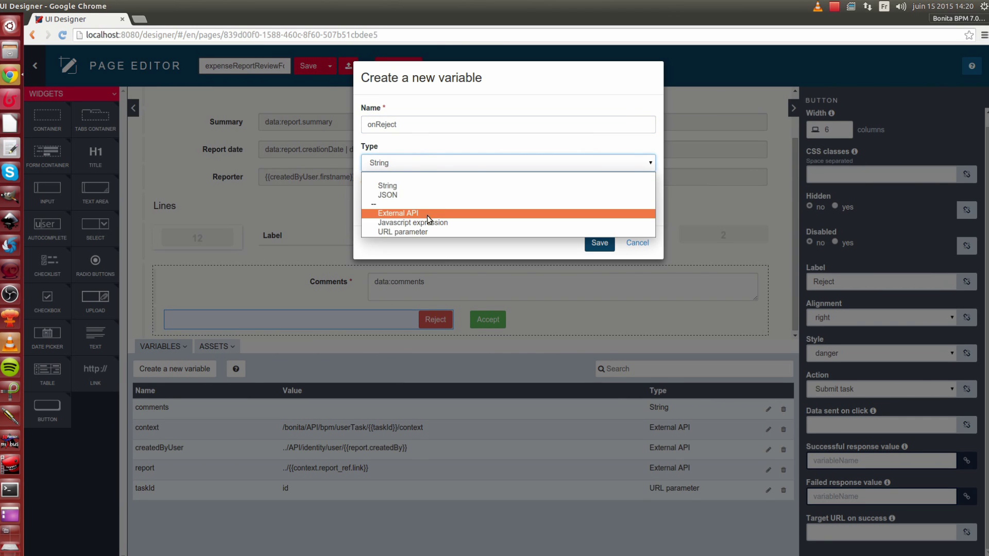
click(453, 227)
- Replace the default returned string in the onReject expression with {"comments" : $data.comments, "isApproved":false}
drag(430, 196, 407, 196)
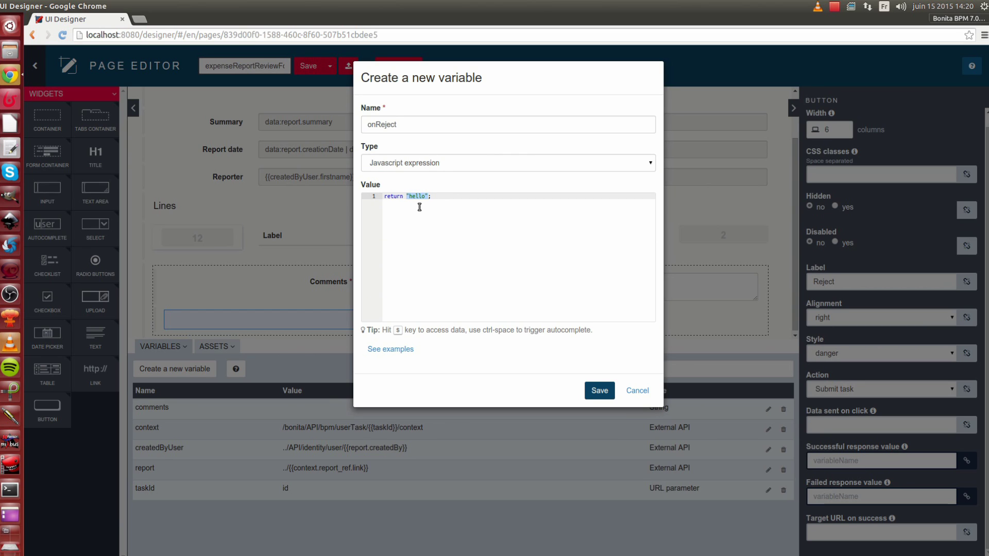
text({)
key(BackSpace)
text("comments)
text(" : $)
key(Down)
key(Down)
key(Down)
key(Down)
key(Return)
text(, "isApproved":)
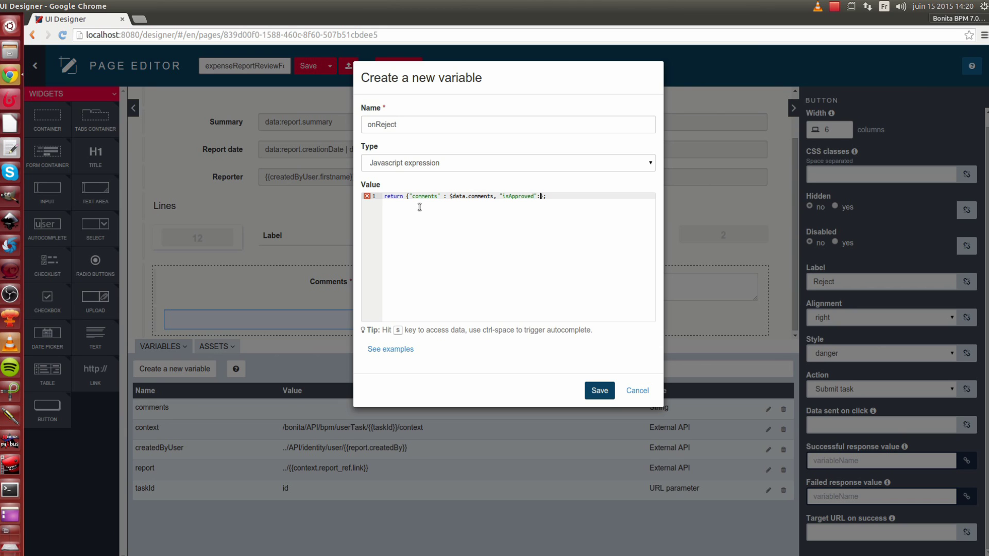
text(false)
- Copy the entire onReject expression and save the variable
drag(581, 197, 384, 197)
key(ctrl+c)
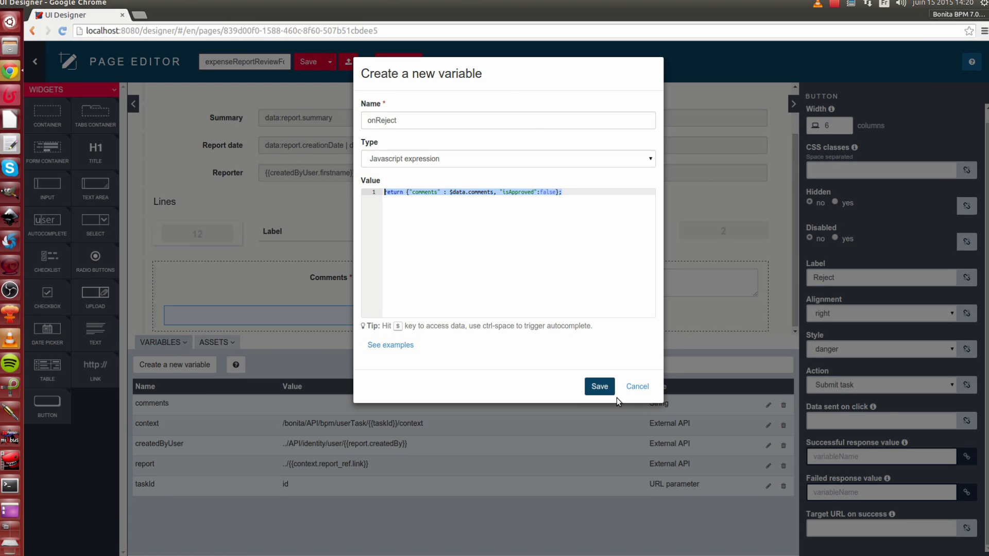
click(599, 387)
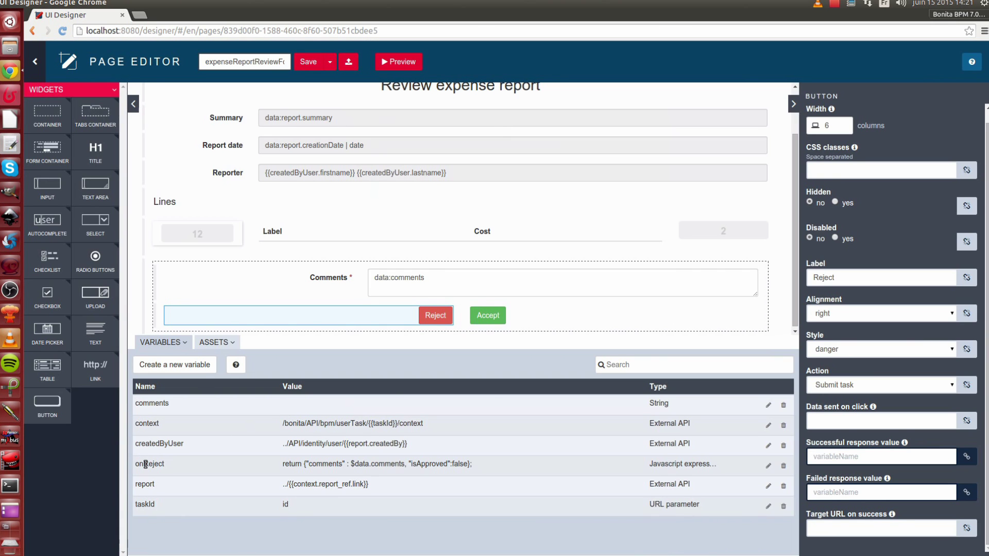
- Create a Javascript expression variable named onAccept that returns {"comments" : $data.comments, "isApproved":true}
click(192, 369)
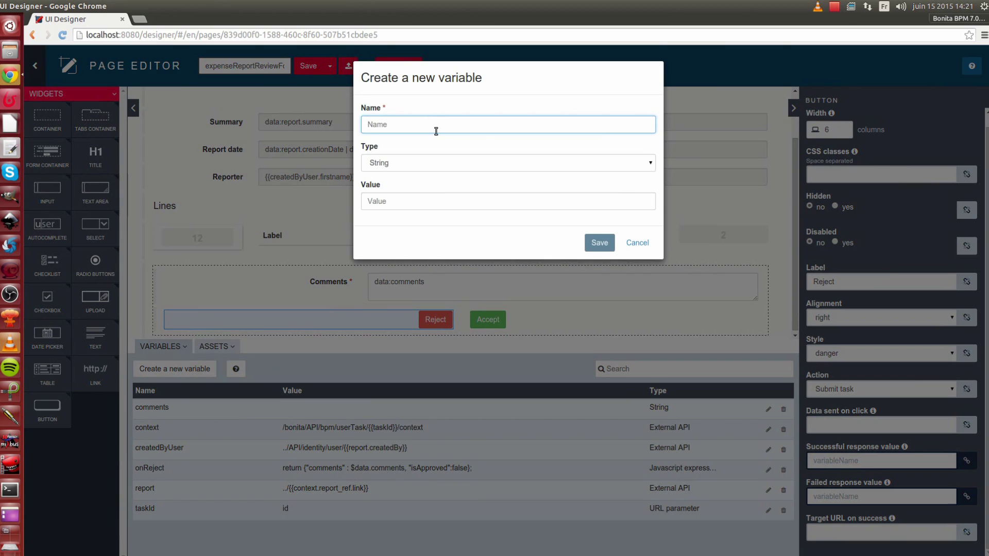
text(onAccept)
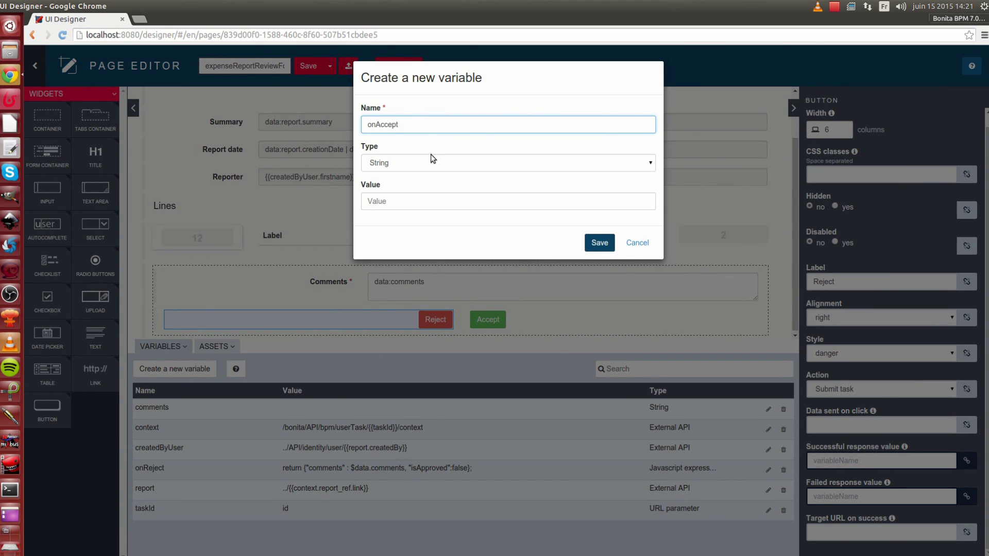
click(431, 160)
click(421, 222)
key(ctrl+a)
key(ctrl+v)
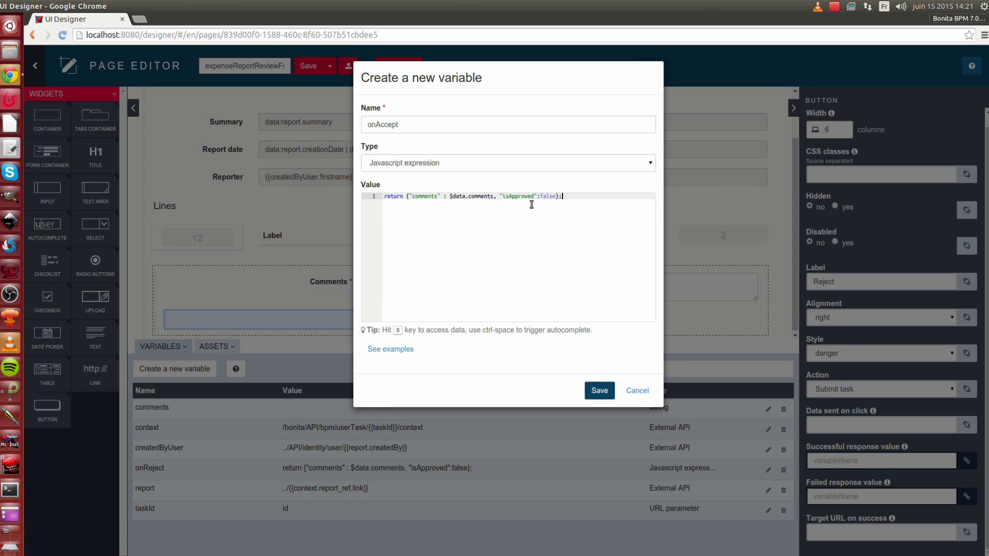
text(true)
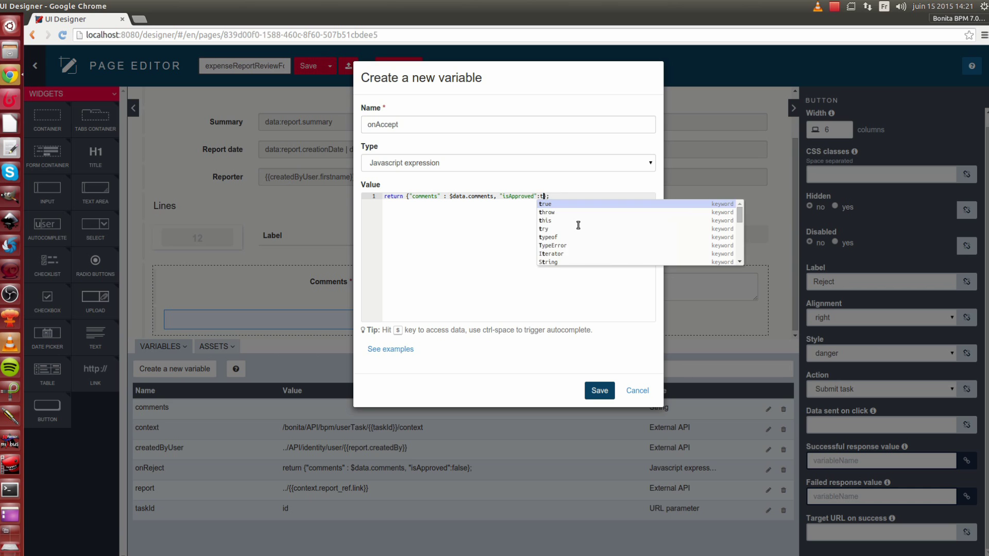
click(599, 390)
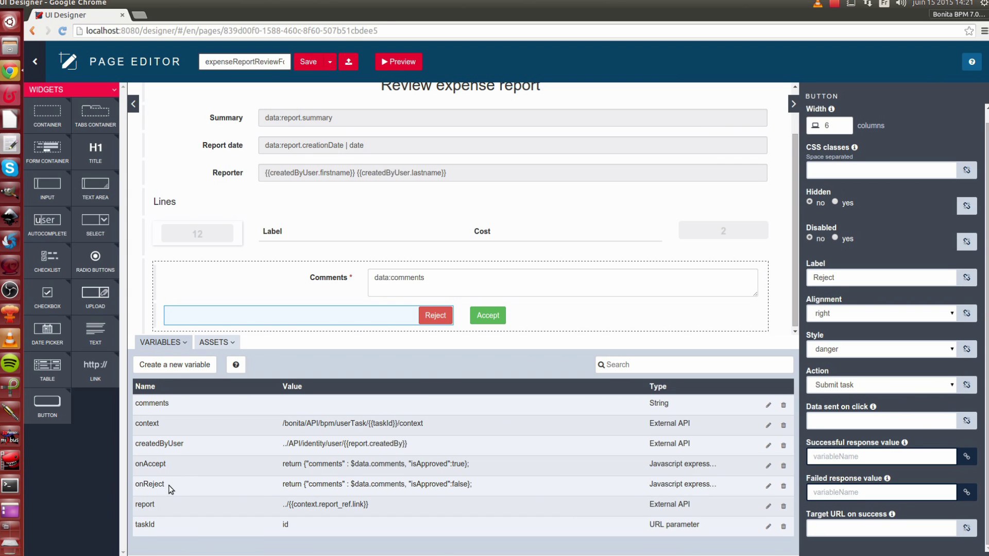
- Bind the Reject button's data sent on click to the onReject variable
mouse_move(450, 324)
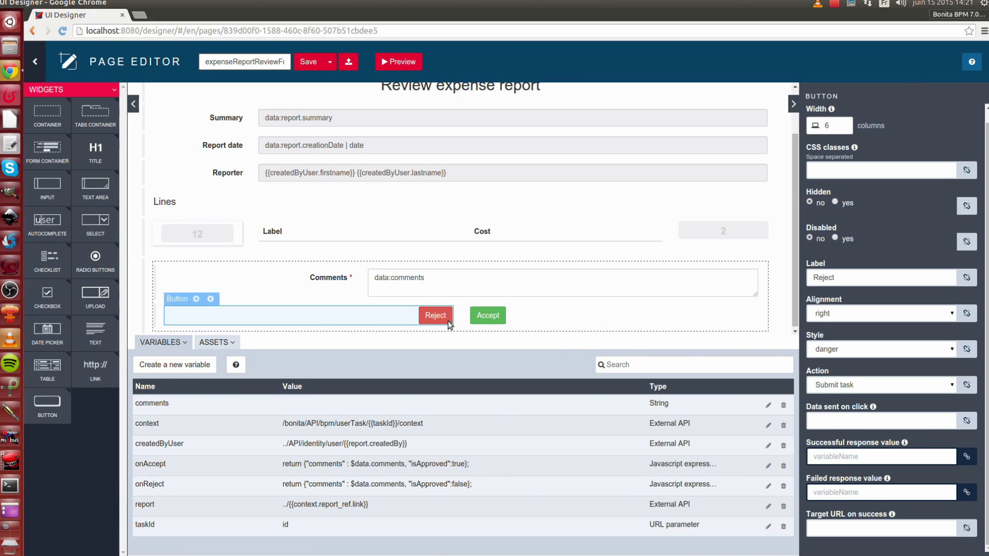
click(818, 420)
click(961, 422)
text(onre)
key(Return)
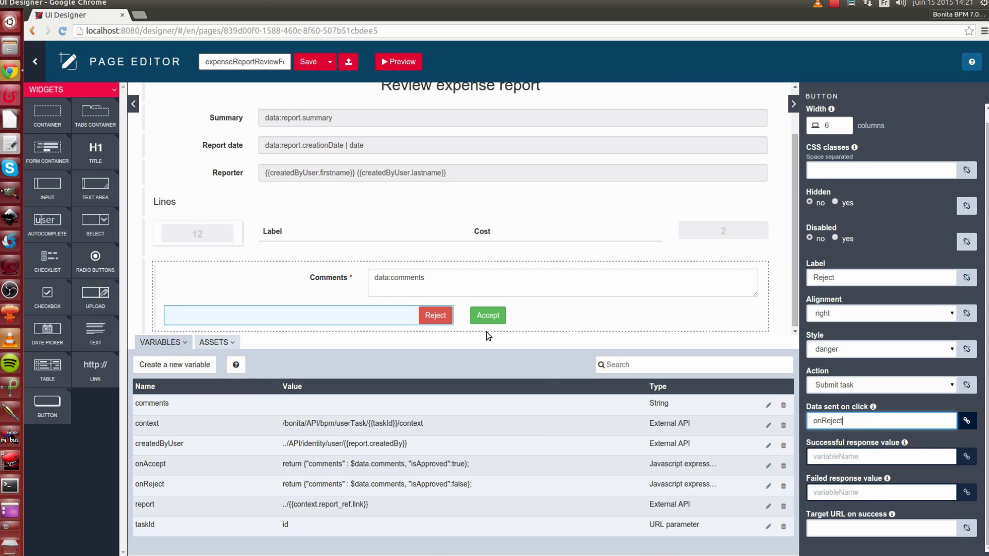
- Bind the Accept button's data sent on click to the onAccept variable
click(487, 318)
click(838, 458)
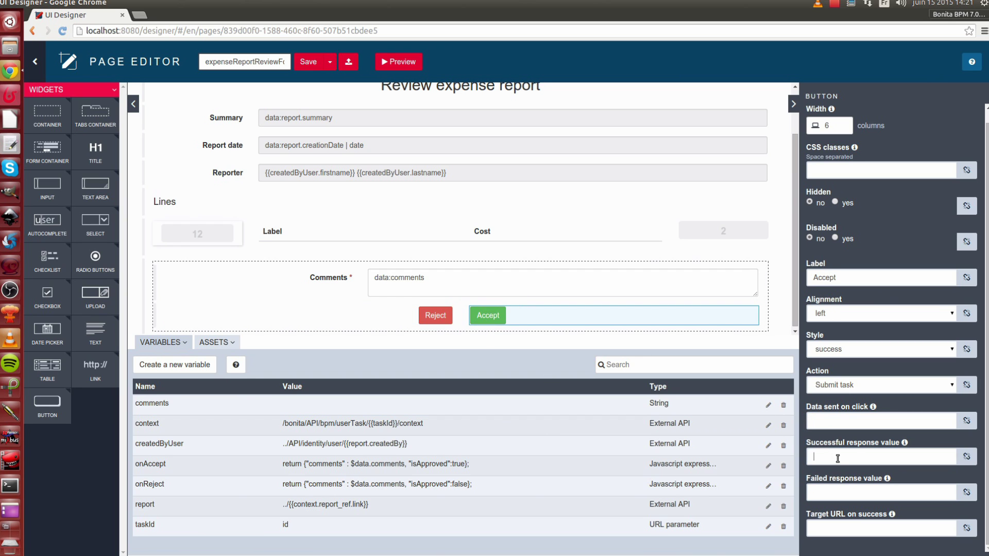
click(967, 456)
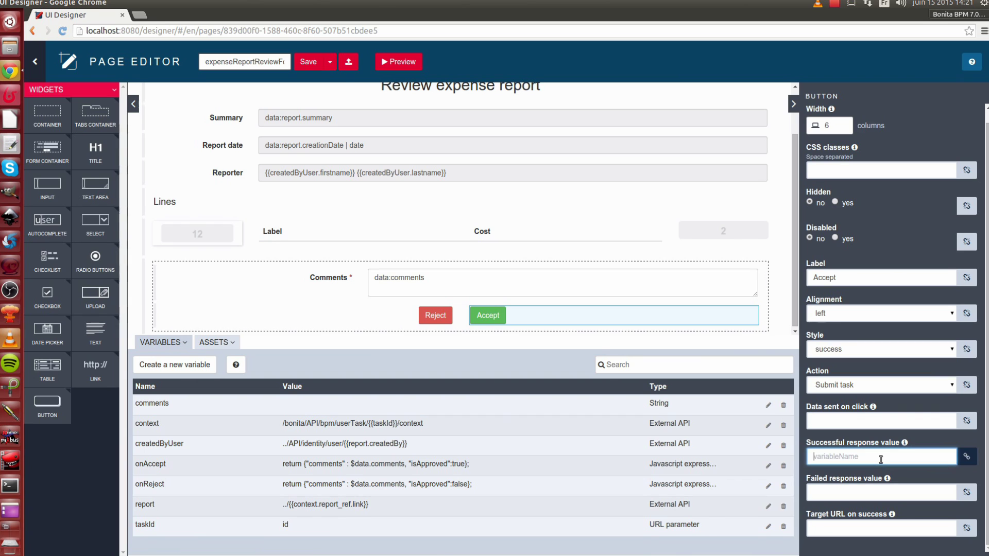
click(865, 421)
click(967, 421)
click(870, 421)
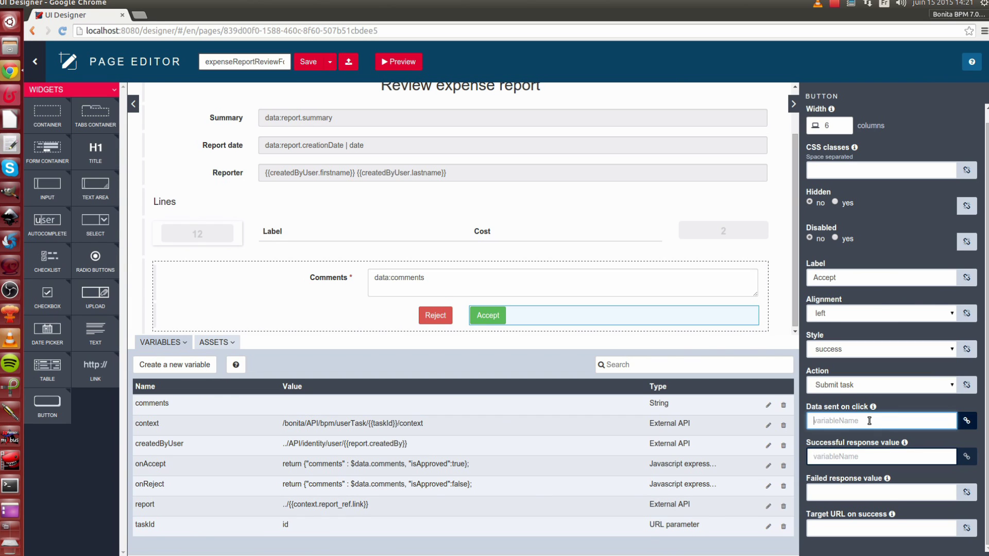
text(on)
key(Down)
key(Down)
key(Return)
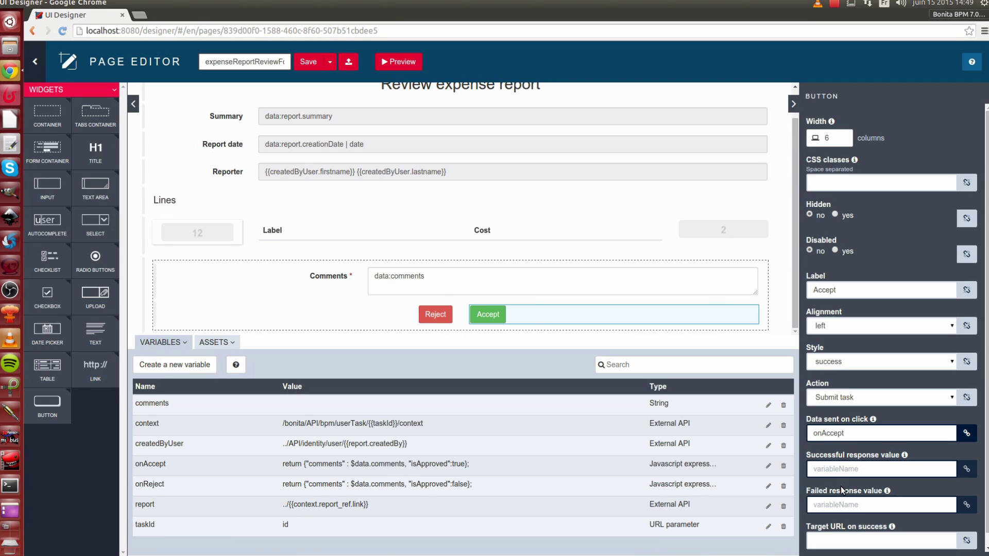
- Set the target URL on success to /bonita for both the Accept and Reject buttons
click(843, 543)
text(/bonita)
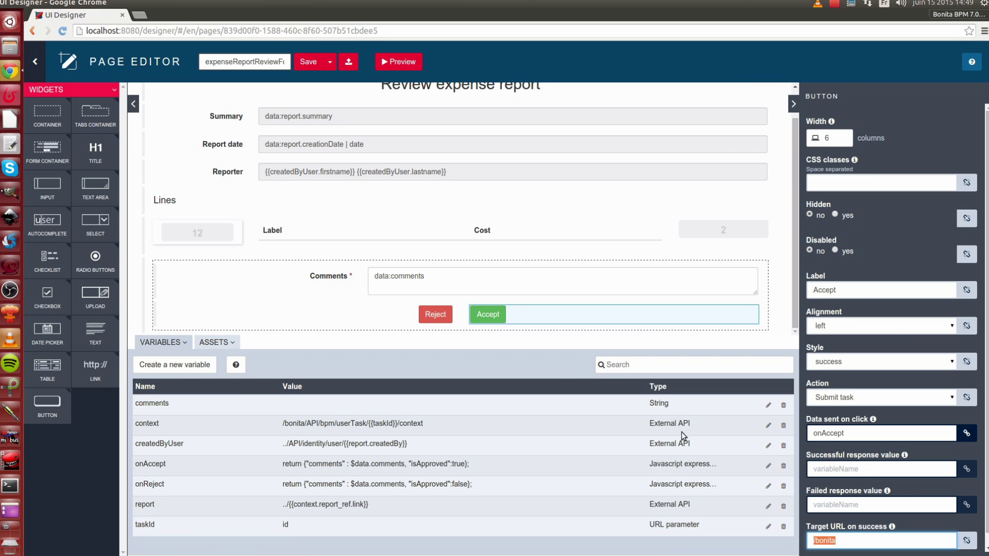
click(443, 316)
click(827, 541)
text(/bonita)
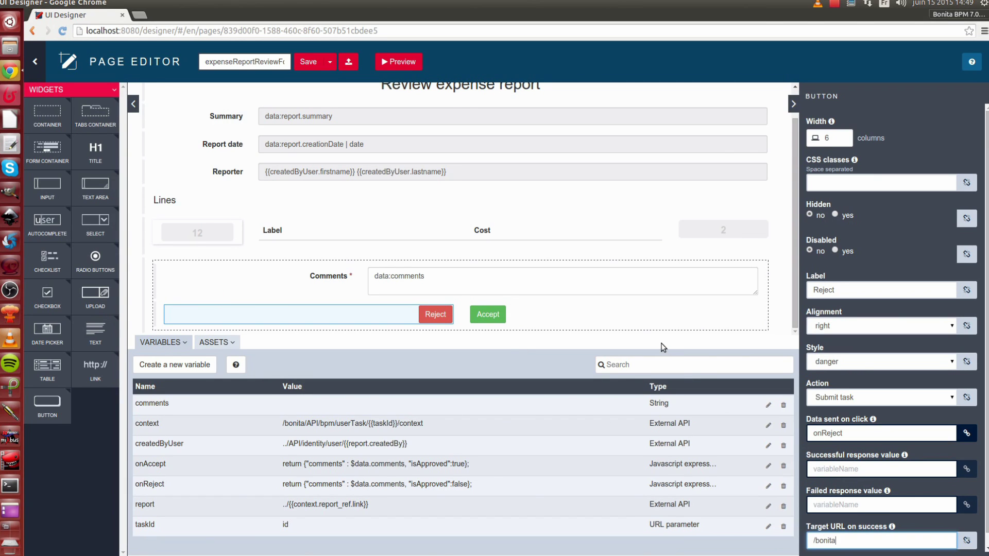
- Create a String variable named formSubmitError with an empty value
click(625, 321)
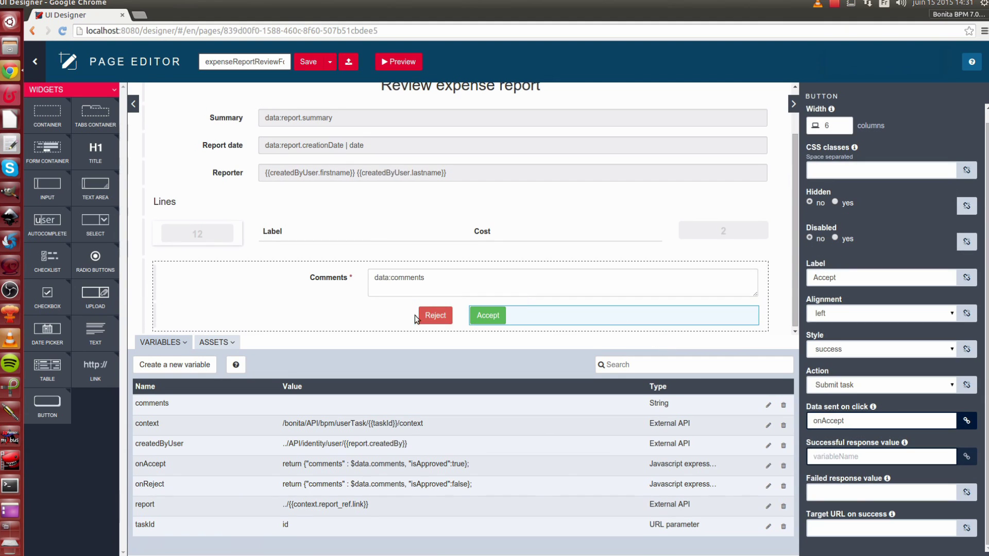
click(183, 367)
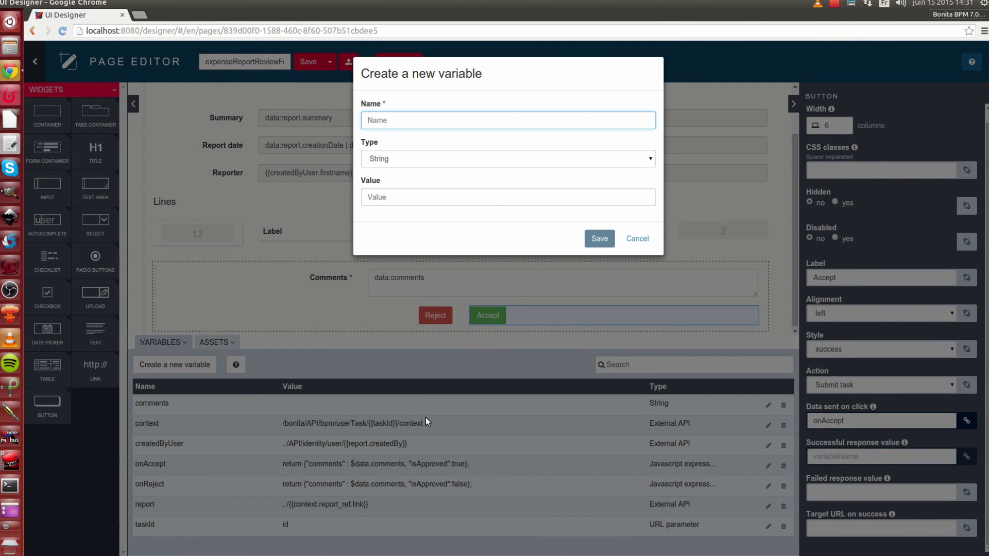
text(form)
text(Sin)
key(BackSpace)
key(BackSpace)
text(ubmitError)
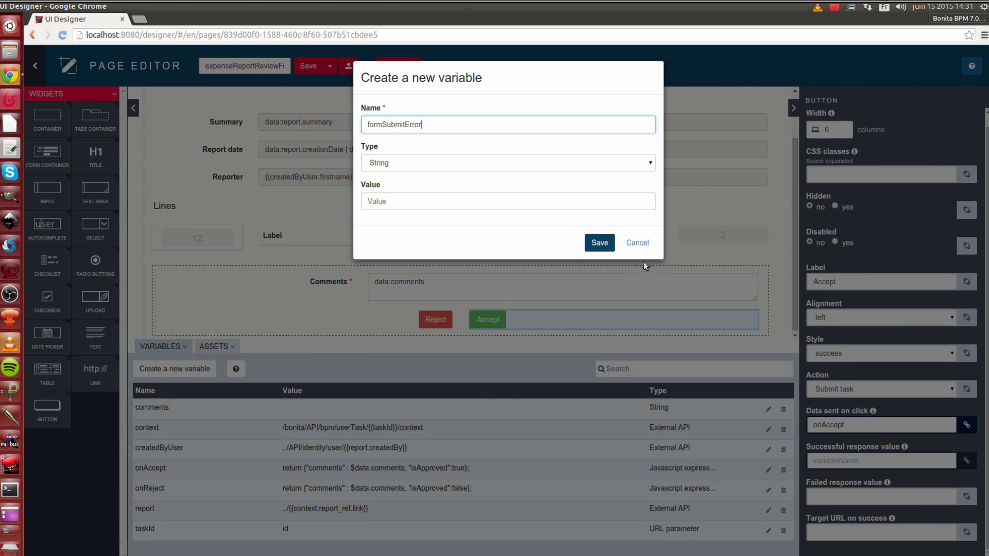
click(599, 239)
- Bind the failed response value of the Accept and Reject buttons to formSubmitError
click(835, 492)
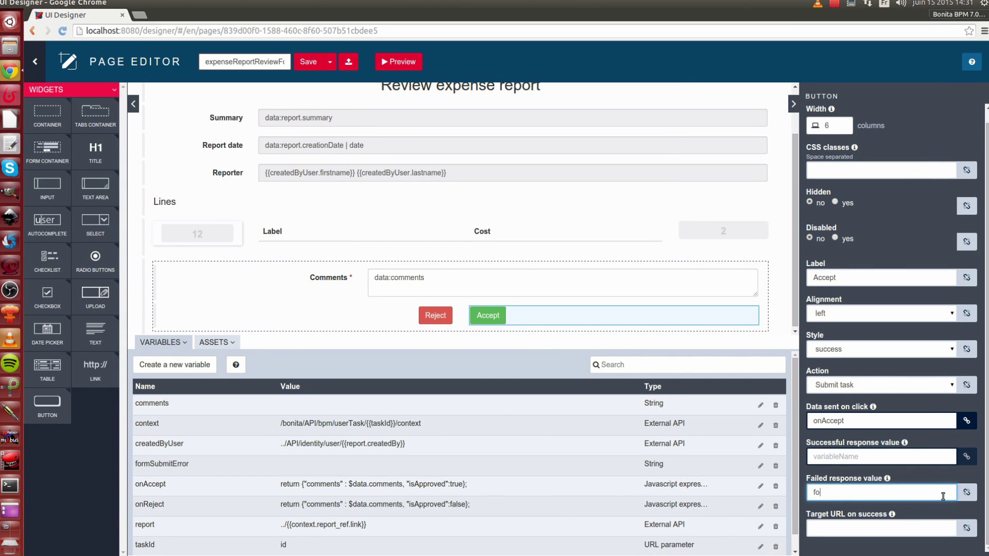
text(for)
click(851, 506)
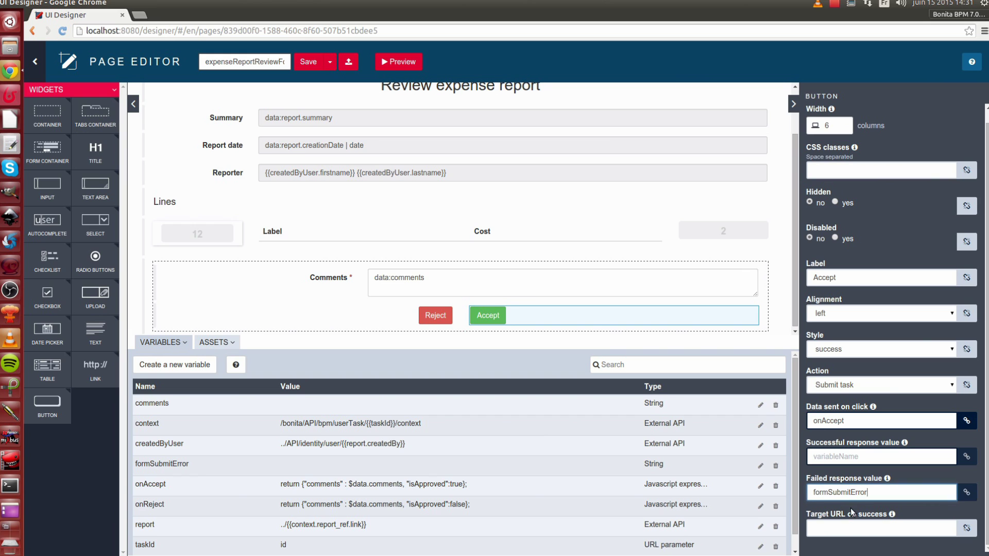
click(429, 317)
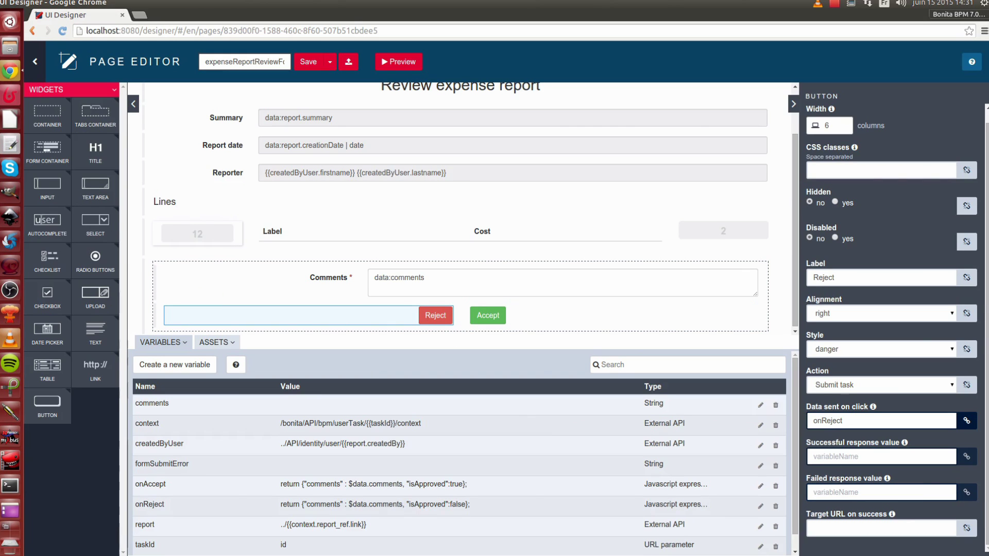
click(907, 493)
text(f)
key(Return)
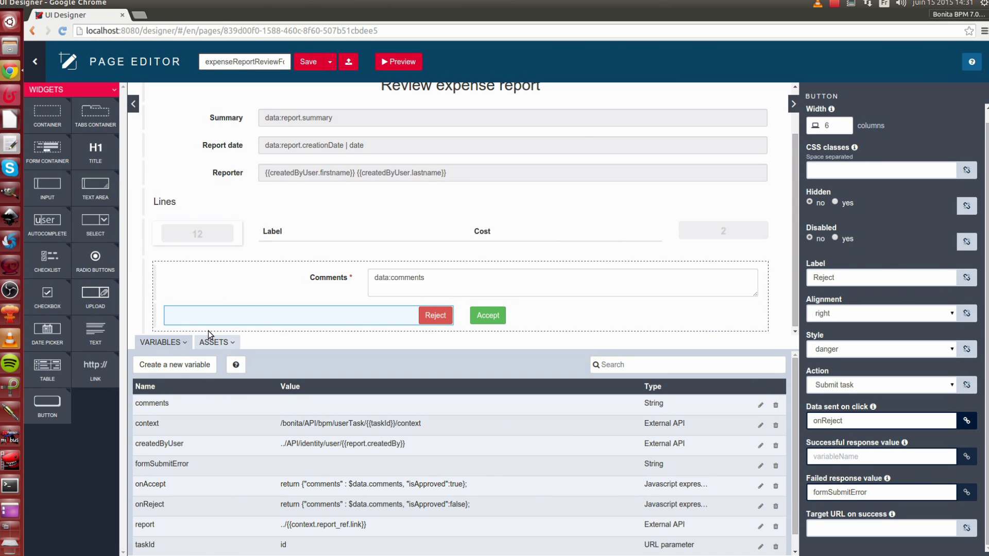
- Add a Text widget below the Reject and Accept buttons and replace its sample text with {{formSubmitError | json}}
drag(93, 337, 302, 318)
scroll(391, 307, down, 1)
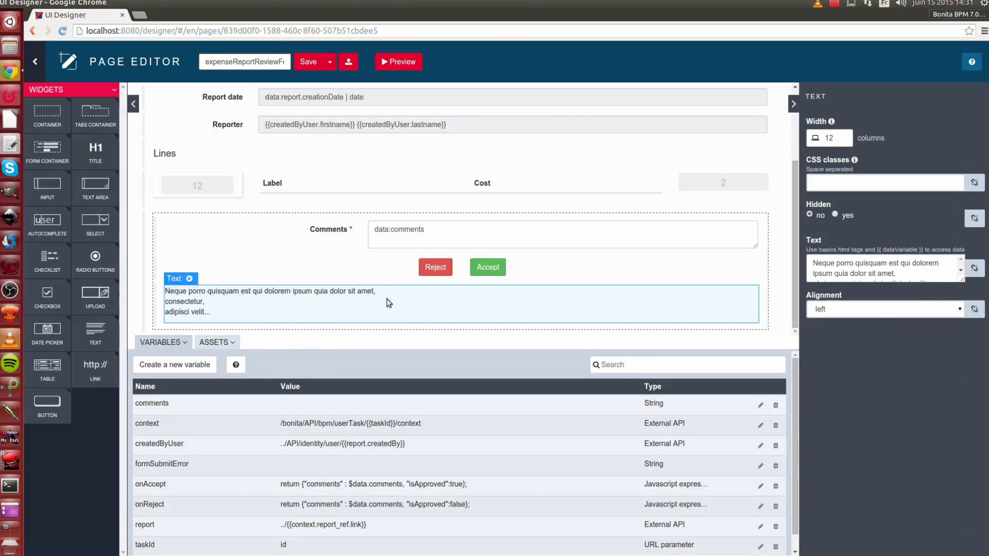
key(ctrl+a)
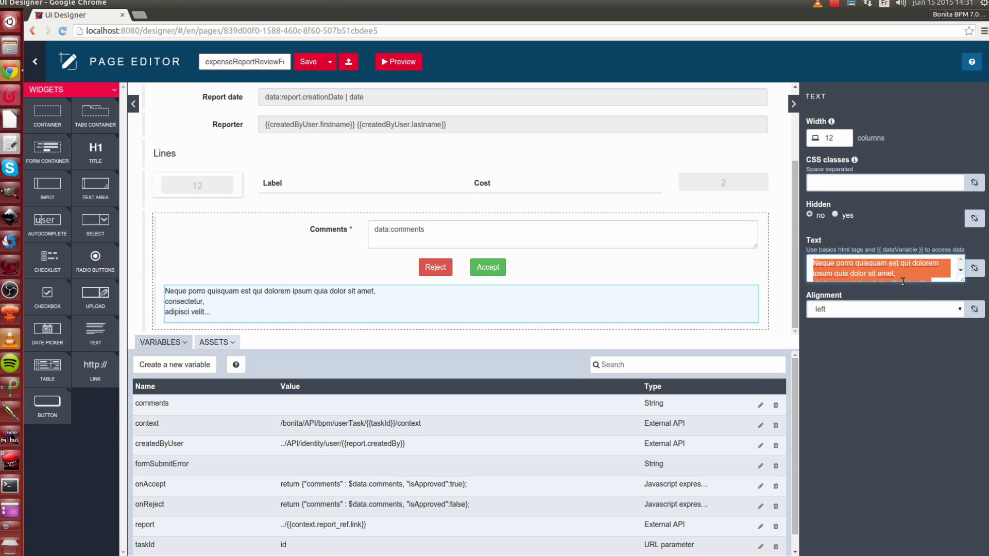
key(BackSpace)
text({{}})
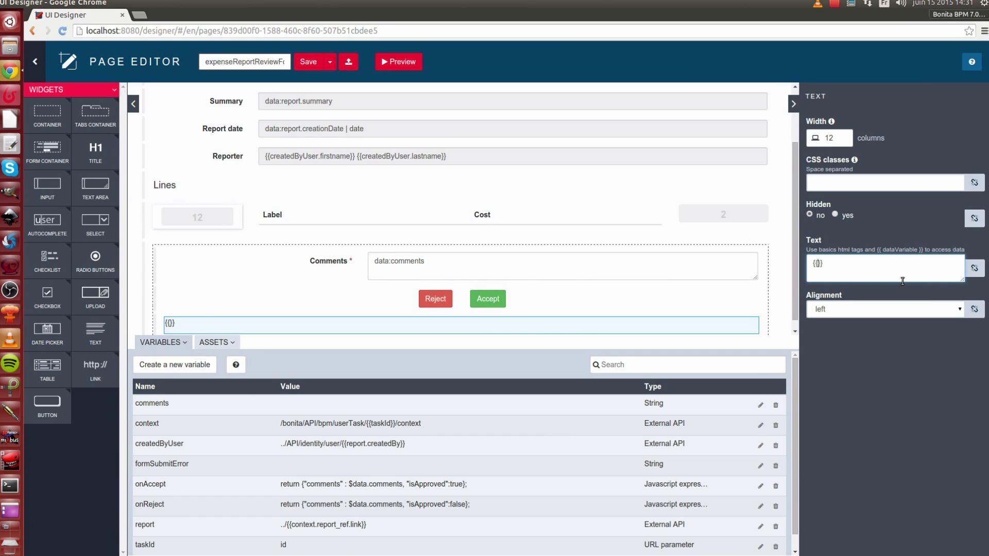
text(formSubmit)
text(Error | j)
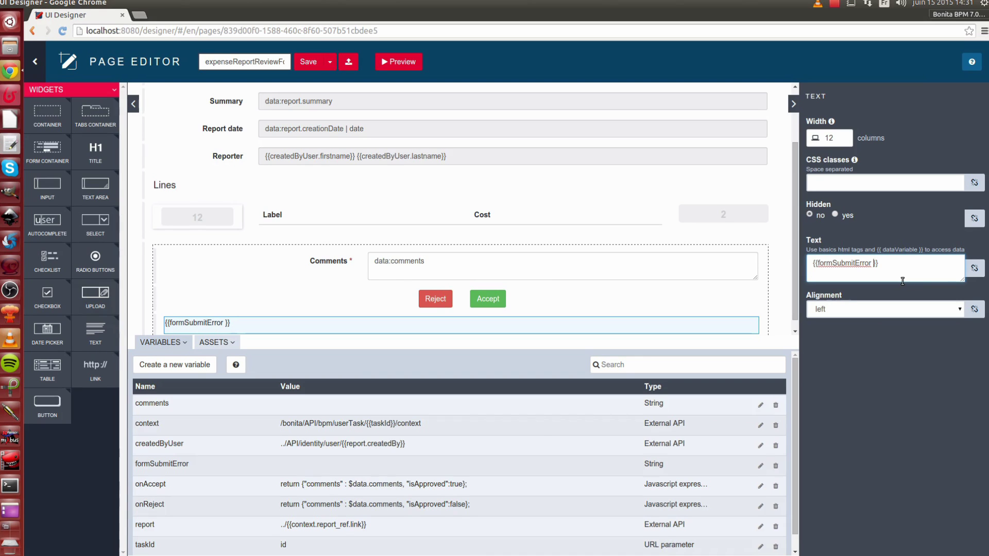
text(son)
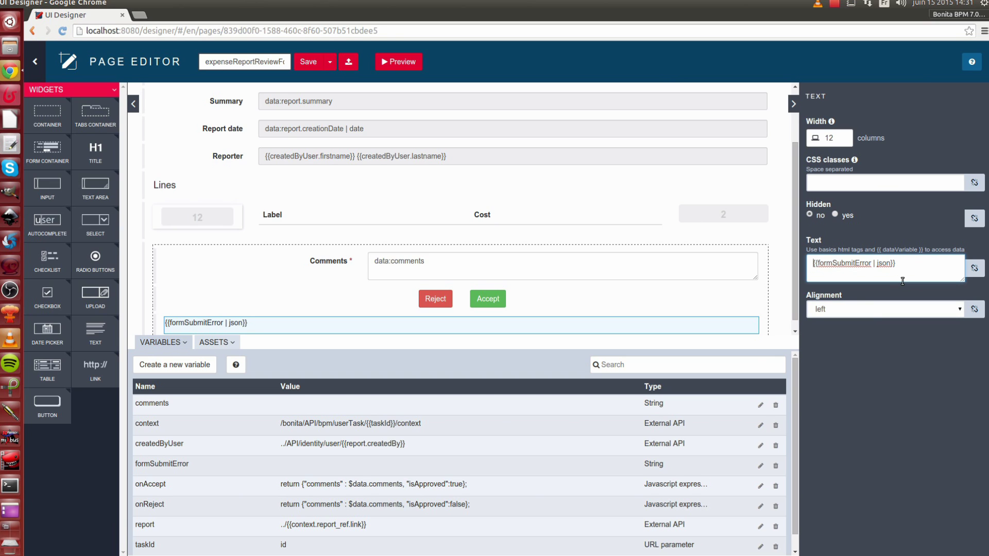
- Put a bold label, <b>Error :</b>, in front of the formSubmitError expression in the new text widget
key(Home)
text(<b>)
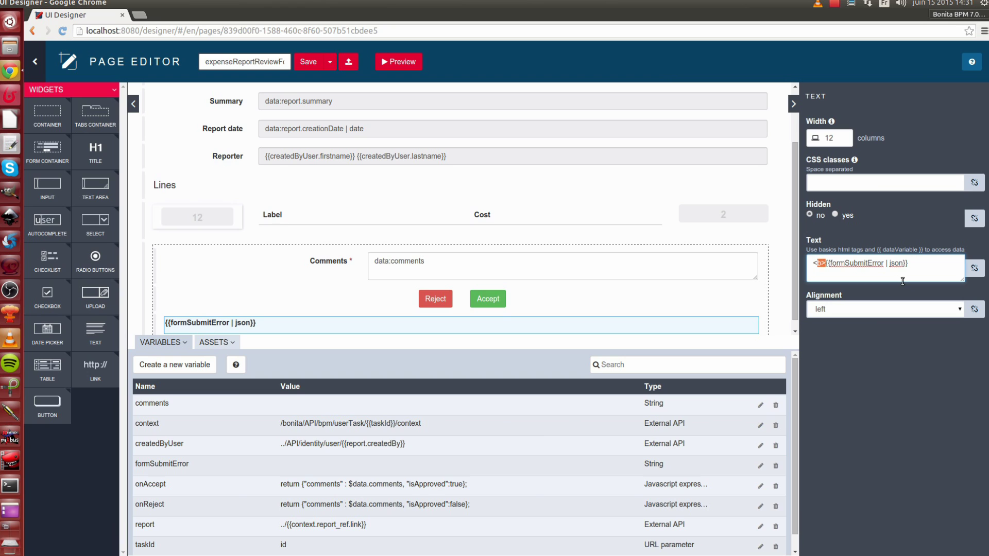
text(</b>)
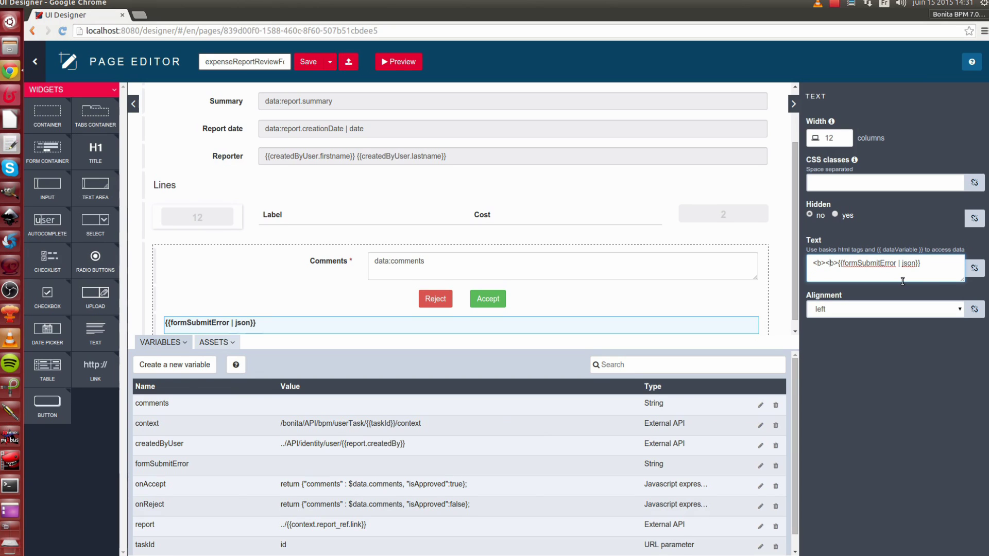
text(Erro)
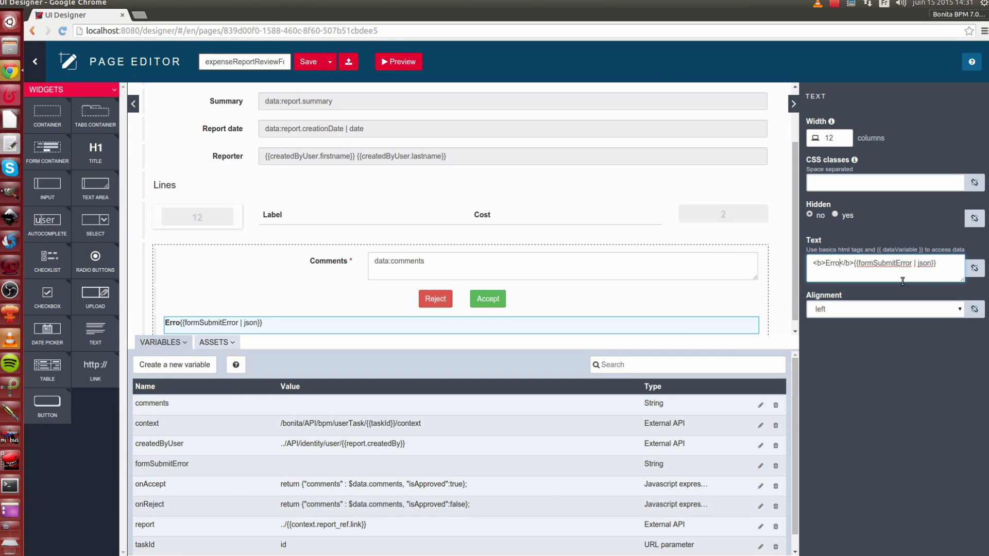
text(r :)
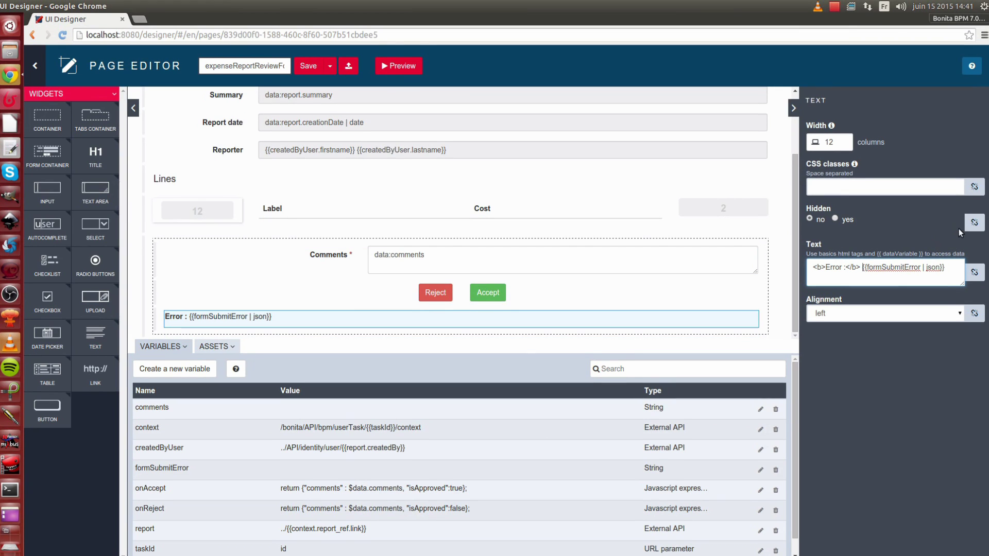
- Bind the error text widget's Hidden property to the expression formSubmitError == null
click(974, 222)
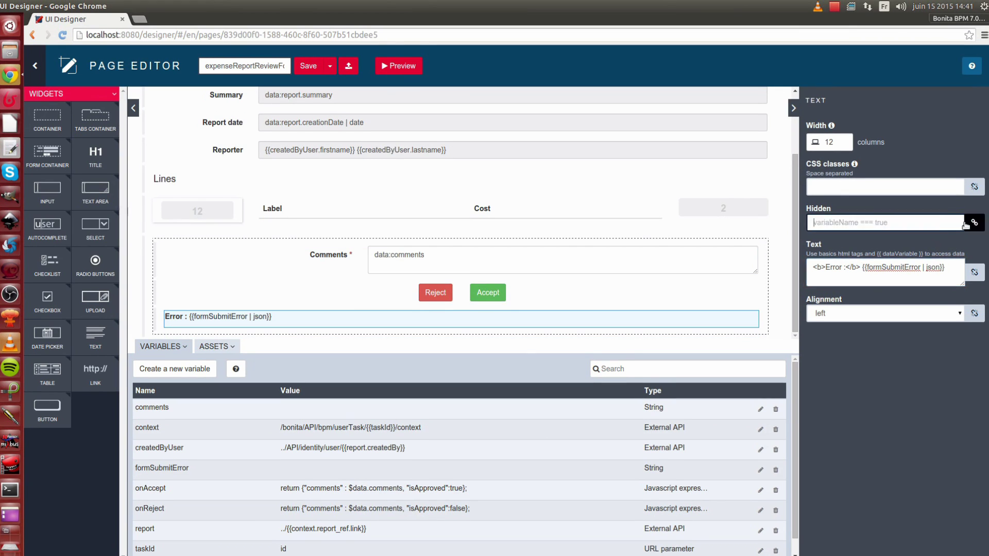
text(s)
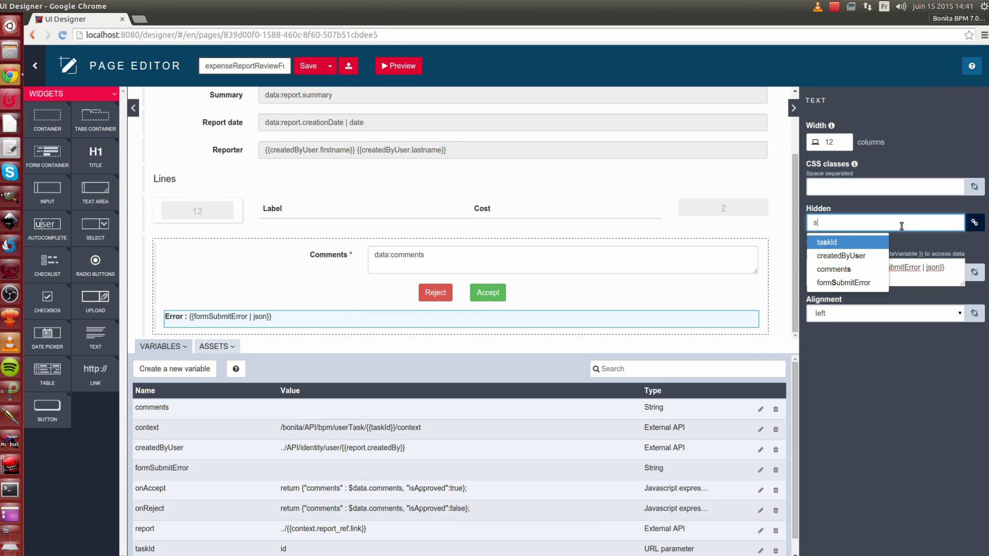
click(844, 283)
text(== nu)
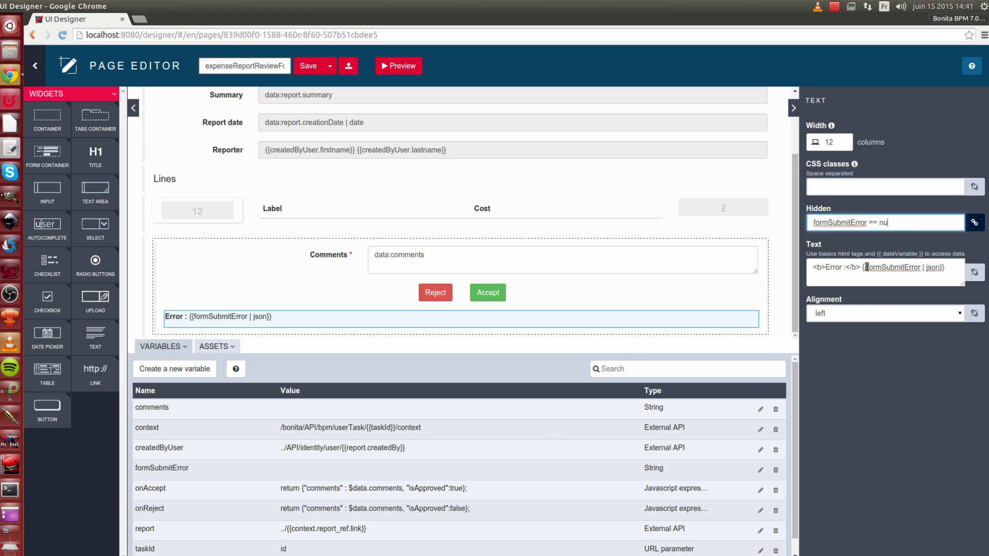
text(ll)
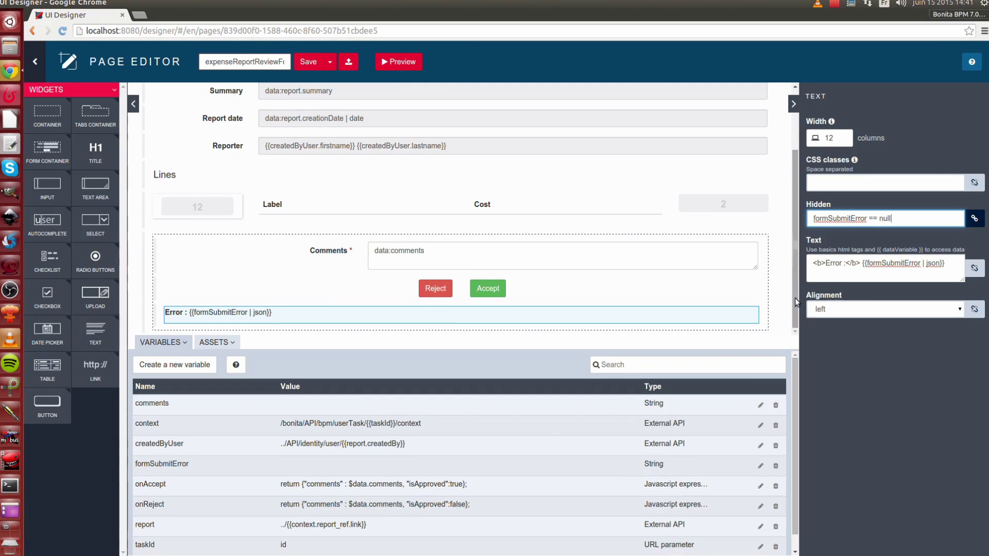
- Delete the row holding the {{context | json}} text above the Review expense report title
drag(796, 296, 796, 227)
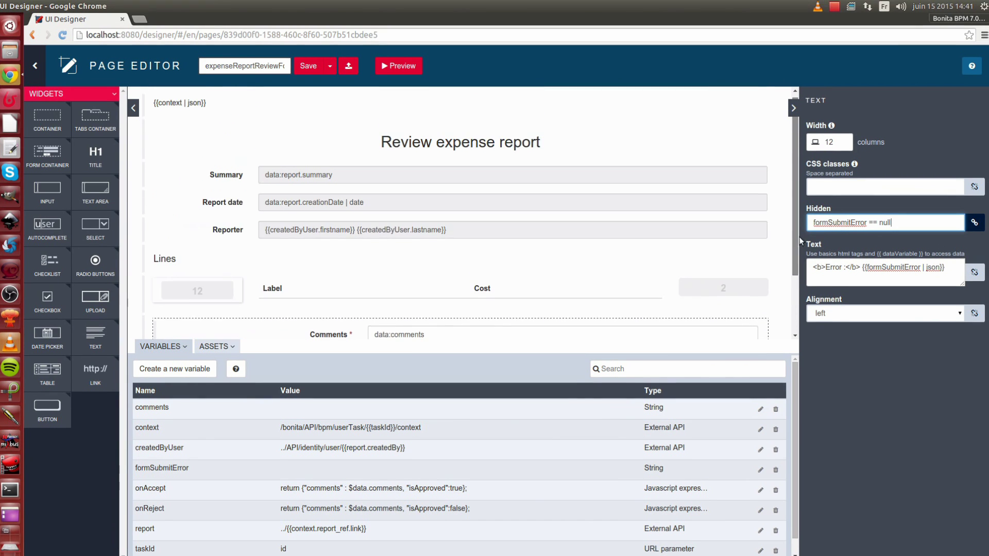
click(240, 115)
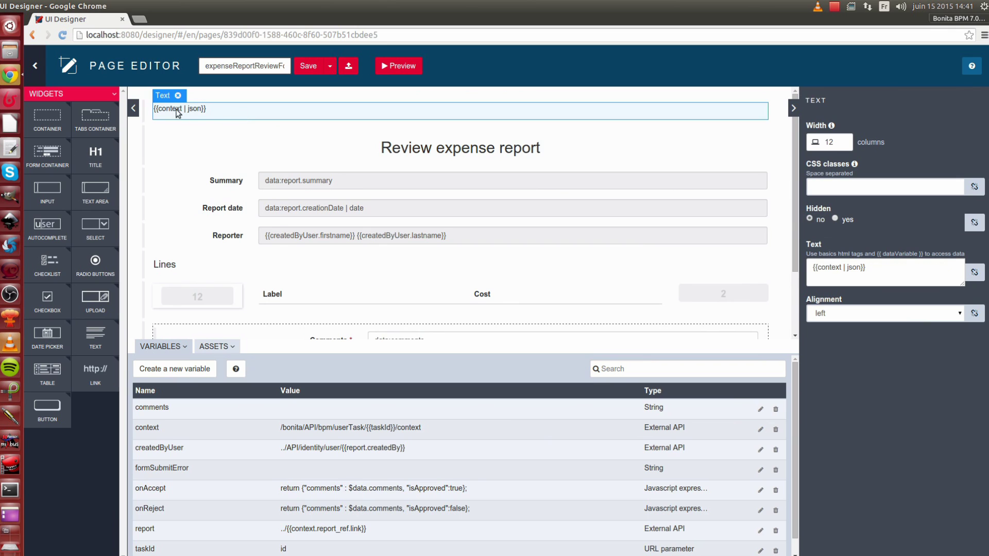
click(148, 115)
mouse_move(170, 94)
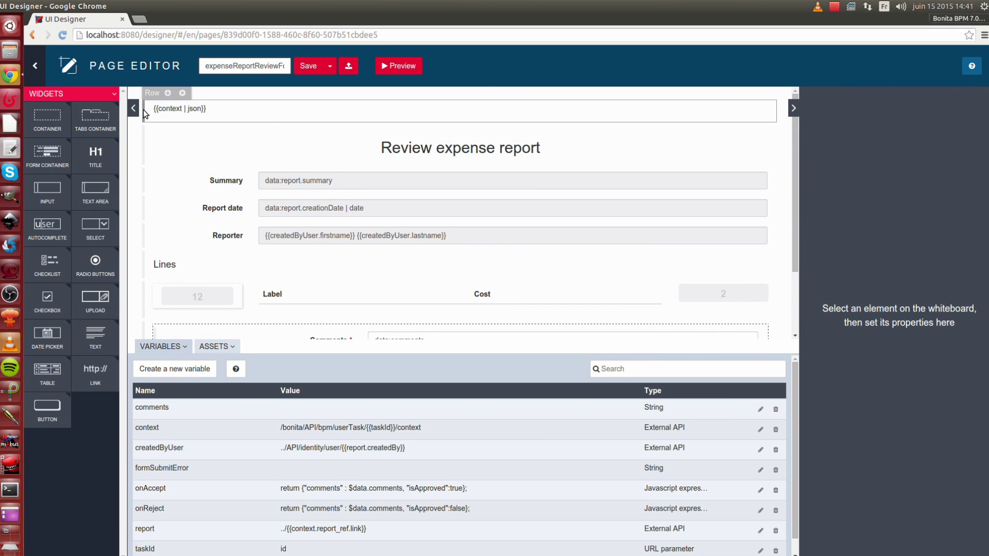
click(183, 92)
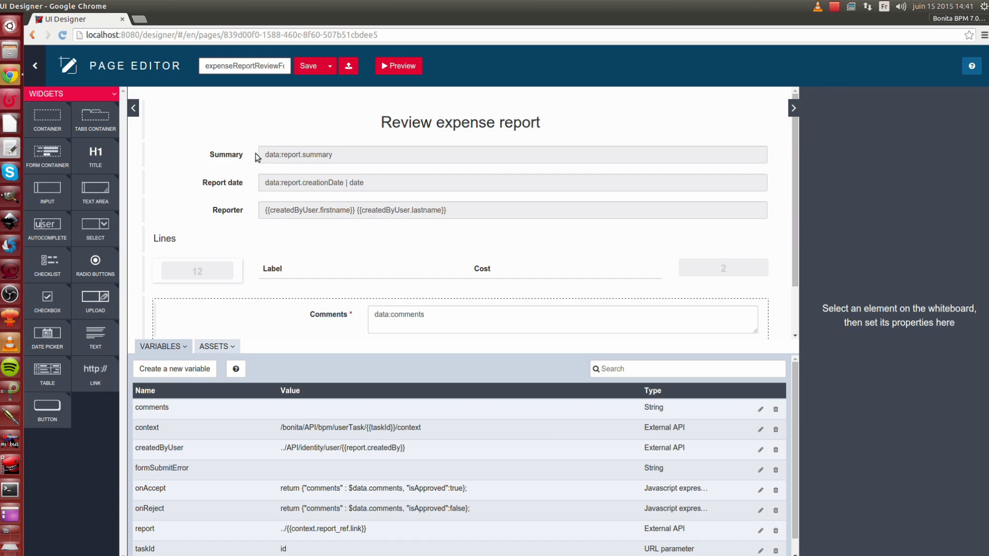
scroll(337, 187, down, 2)
scroll(337, 187, up, 2)
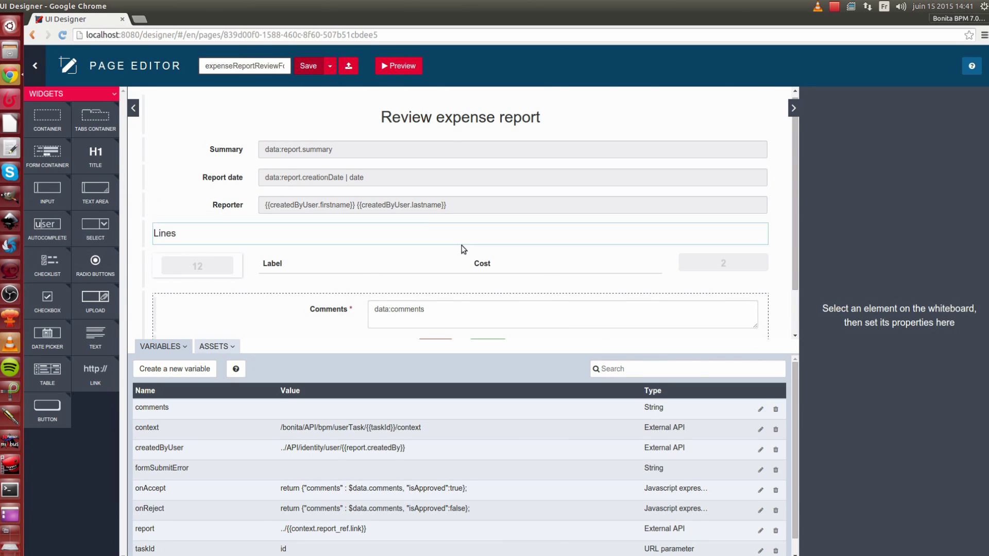
scroll(536, 264, down, 1)
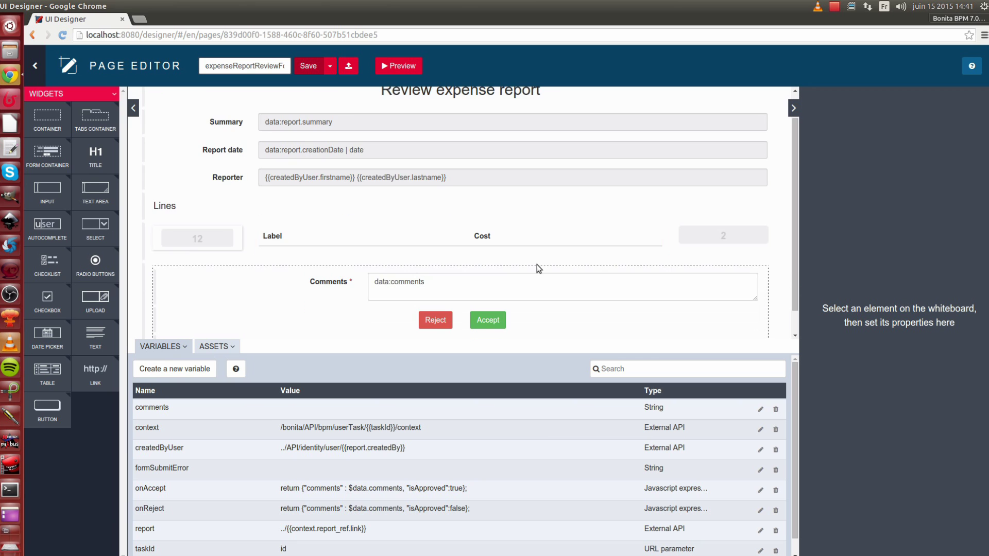
- Switch to Bonita BPM Studio and run the Expense report process, bringing up its creation form in the browser
key(alt+Tab)
key(alt+Tab)
key(alt+Tab)
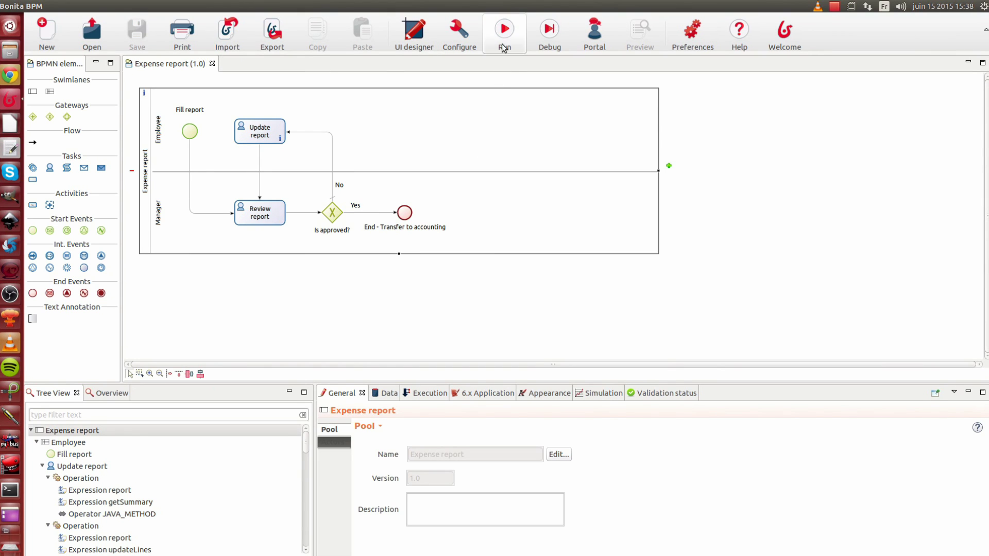
key(alt+Tab)
- Fill in the expense report with summary "Summary" and a first line labelled l1 costing 123
click(361, 104)
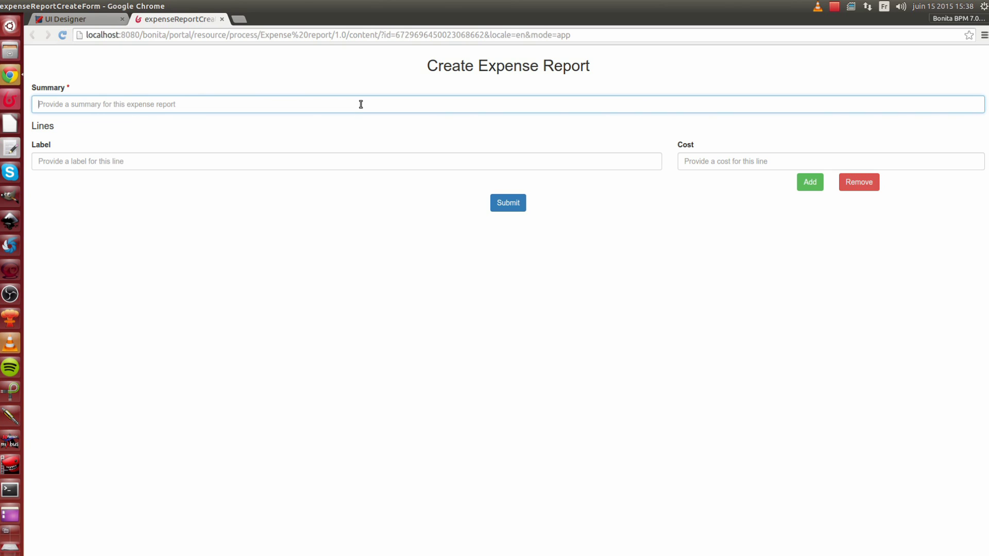
text(Summary)
key(Tab)
text(l)
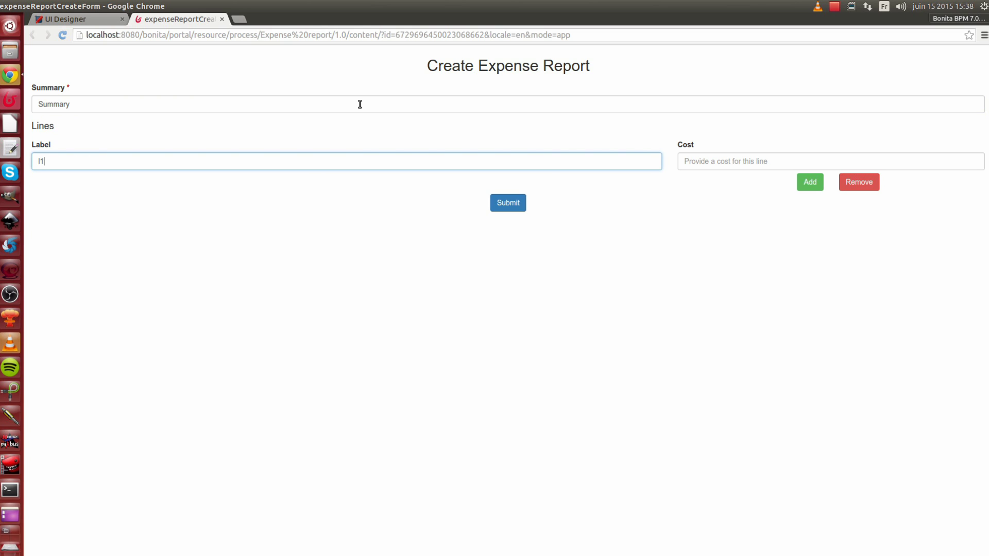
click(713, 149)
click(713, 159)
text(12)
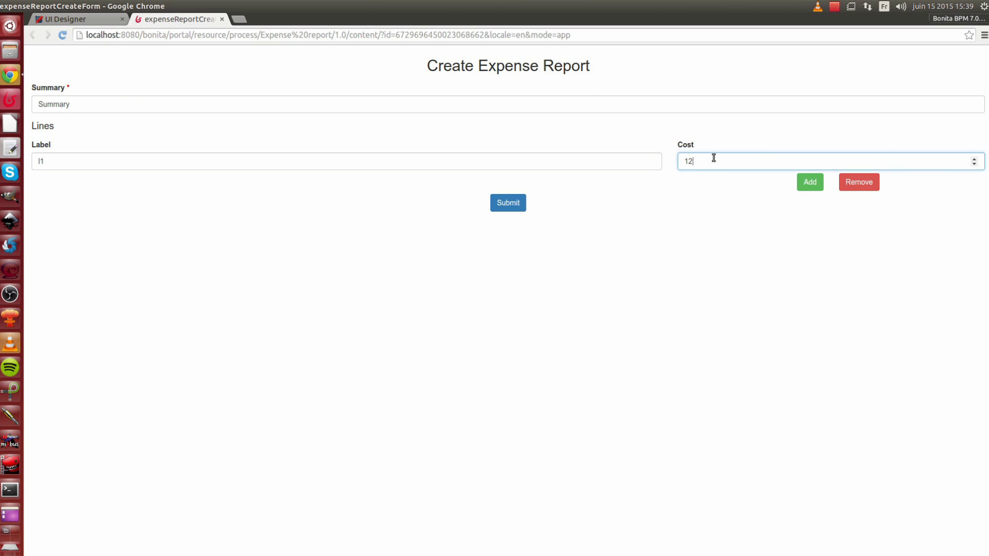
- Add a second expense line labelled l2 with a cost of 356 and submit the report
click(809, 182)
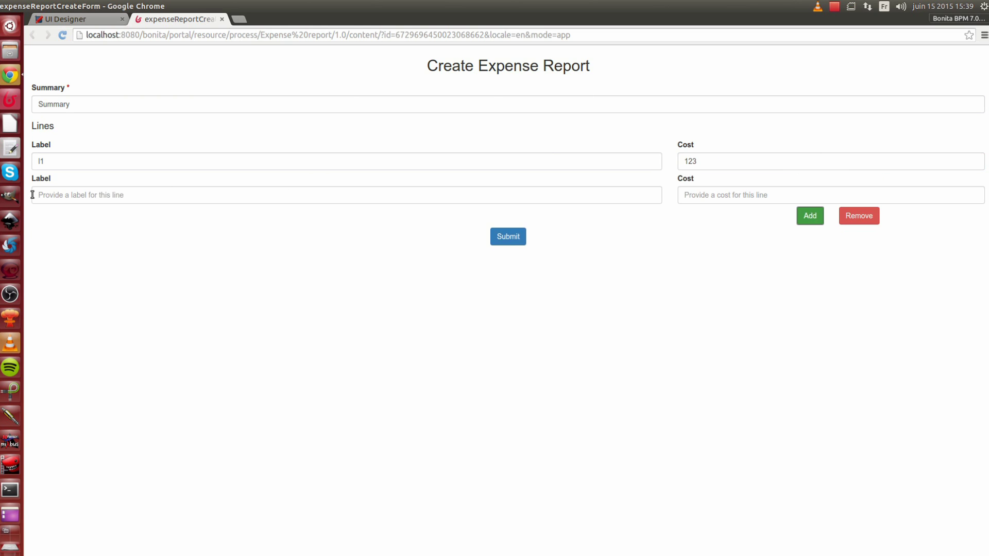
click(84, 192)
text(l2)
key(Tab)
text(356)
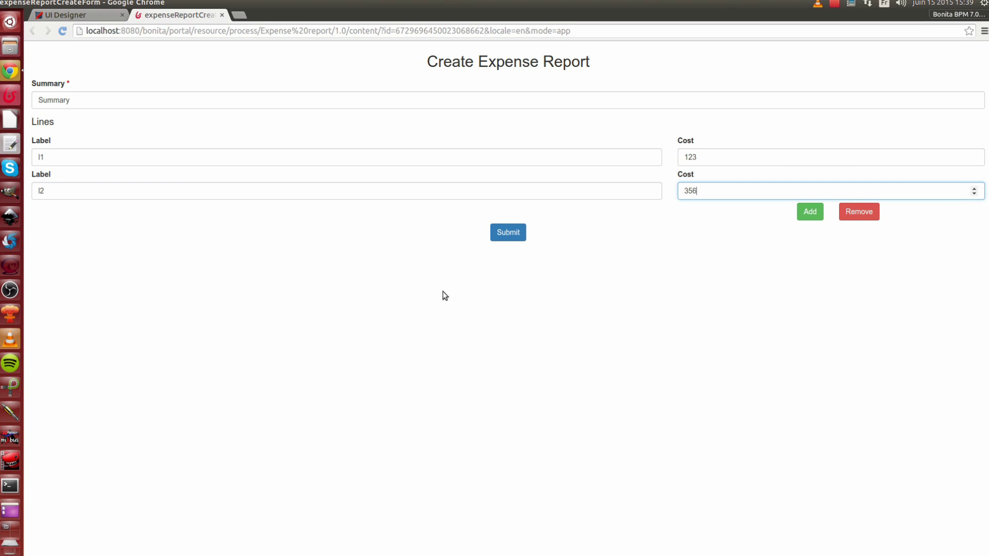
click(500, 241)
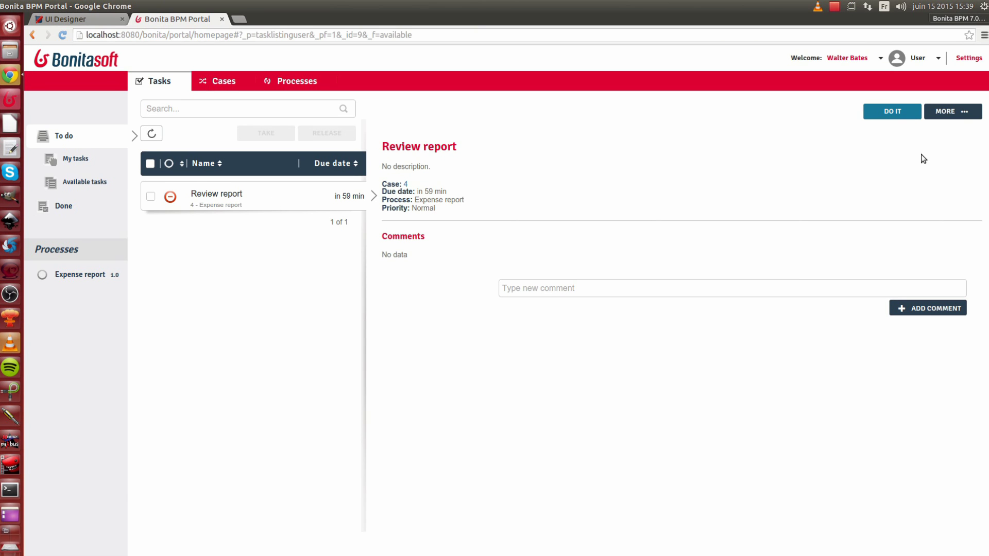
- Perform the Review report task in the portal, entering the comment "Ok" and accepting the report
click(891, 112)
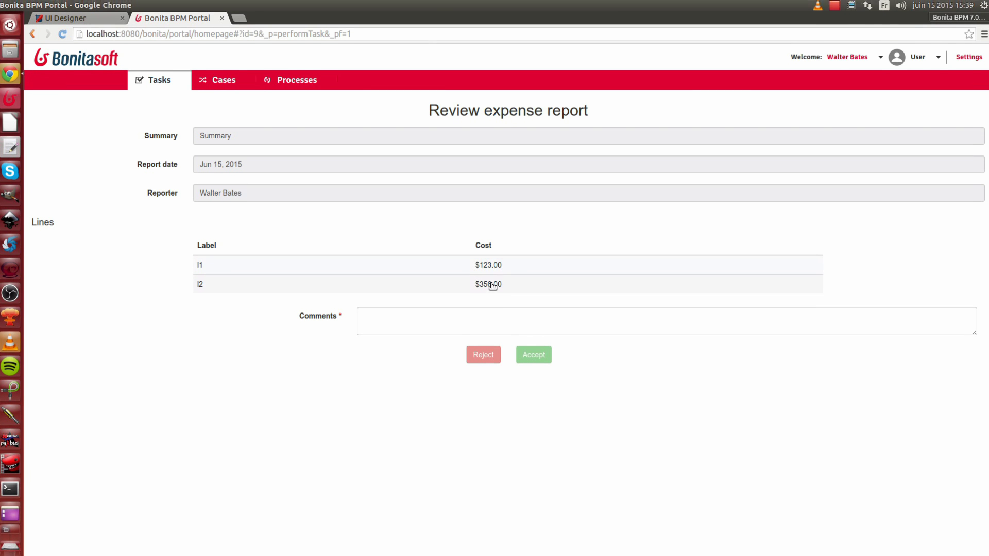
click(483, 319)
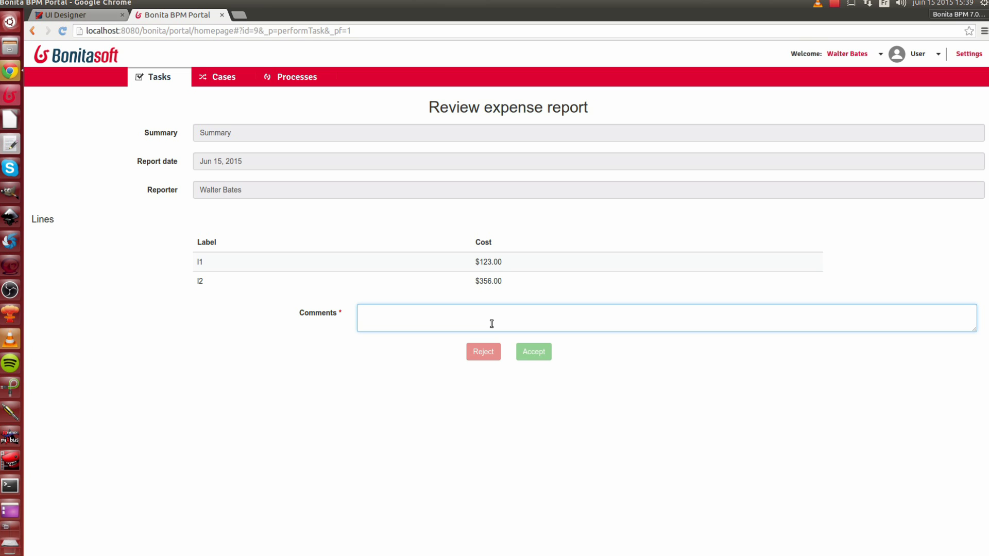
text(Ok)
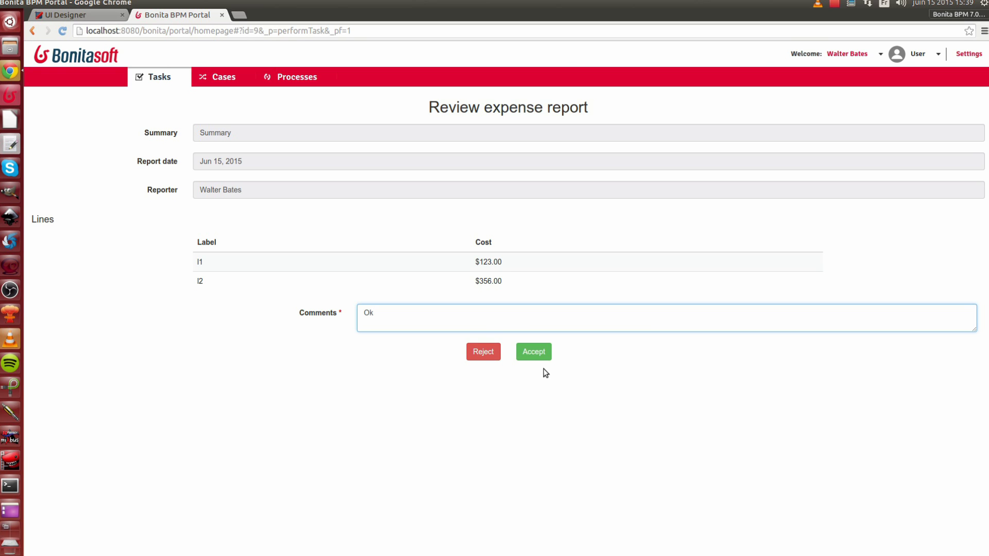
click(542, 354)
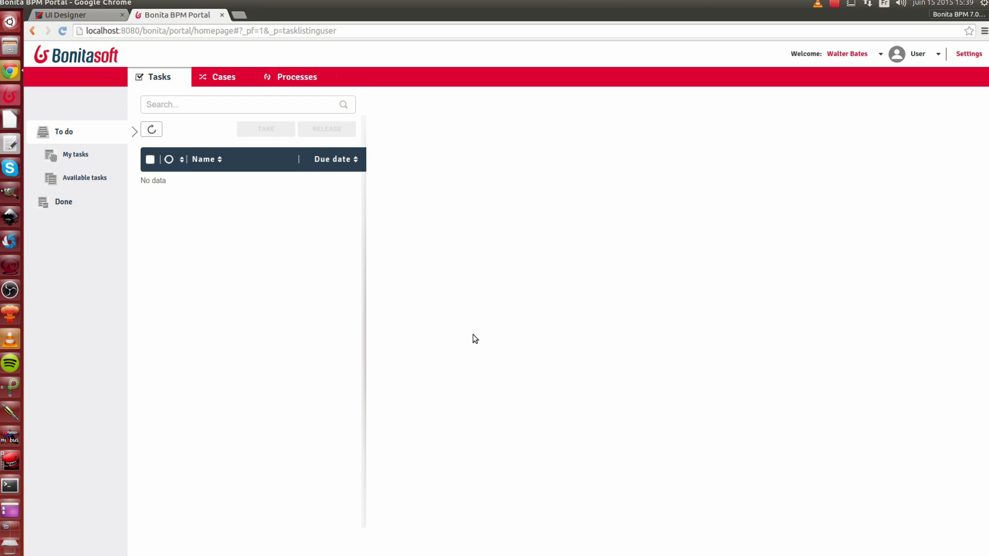
- Switch to Bonita BPM Studio and create a new UI Designer form as the target form of the Update report task
key(alt+Tab)
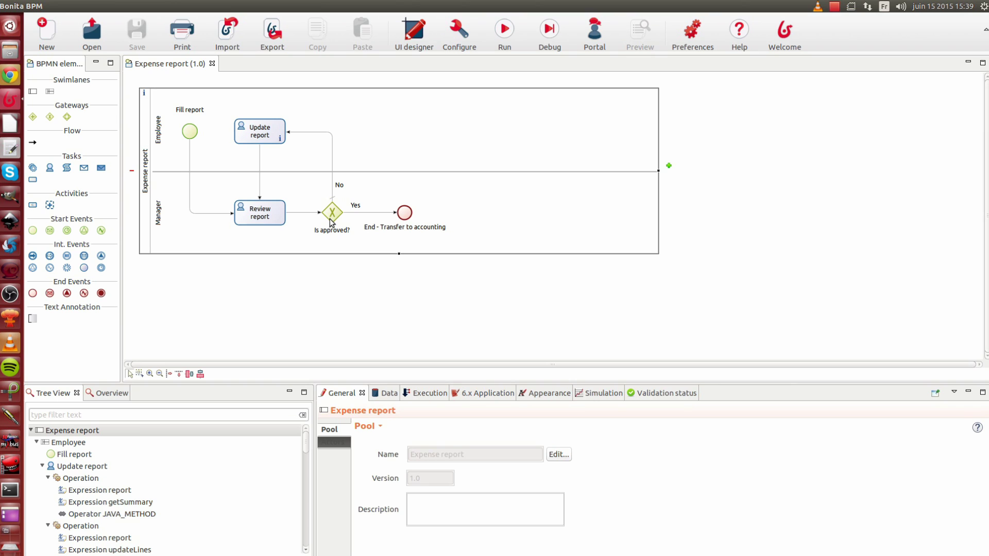
click(274, 142)
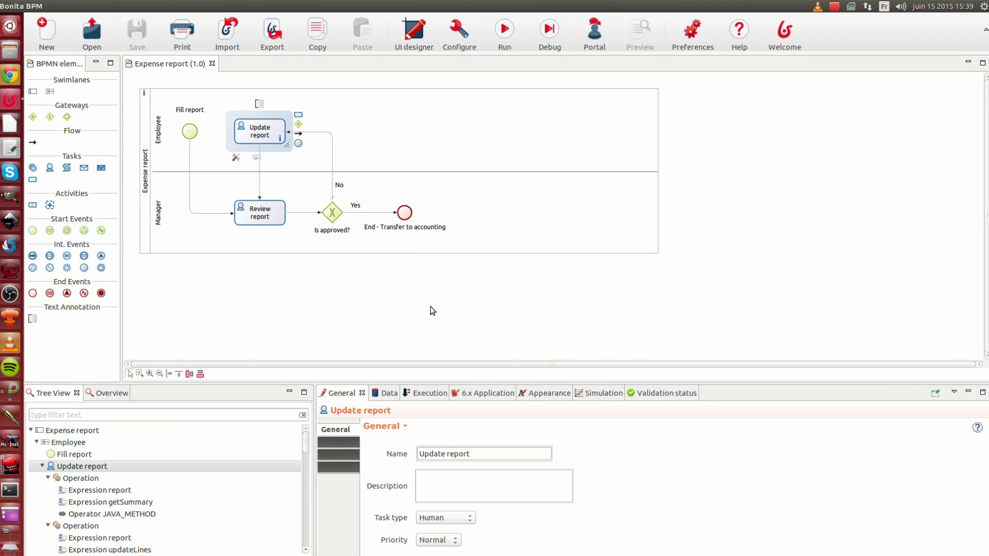
click(420, 391)
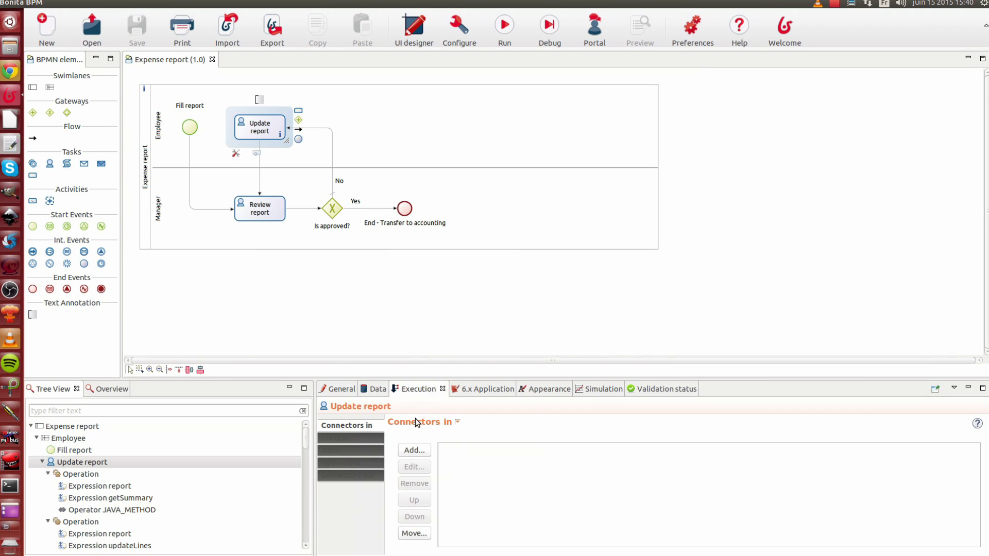
click(359, 452)
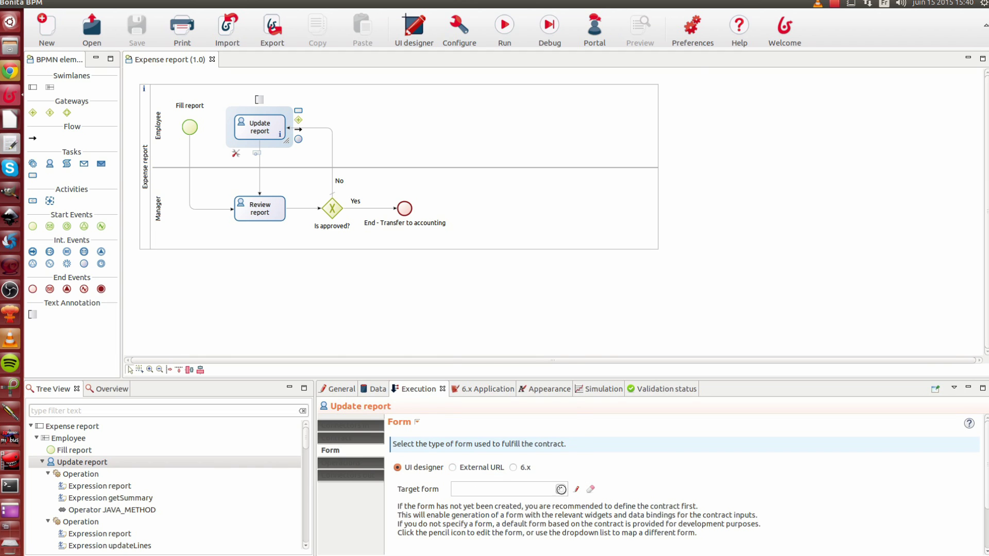
click(560, 490)
click(486, 467)
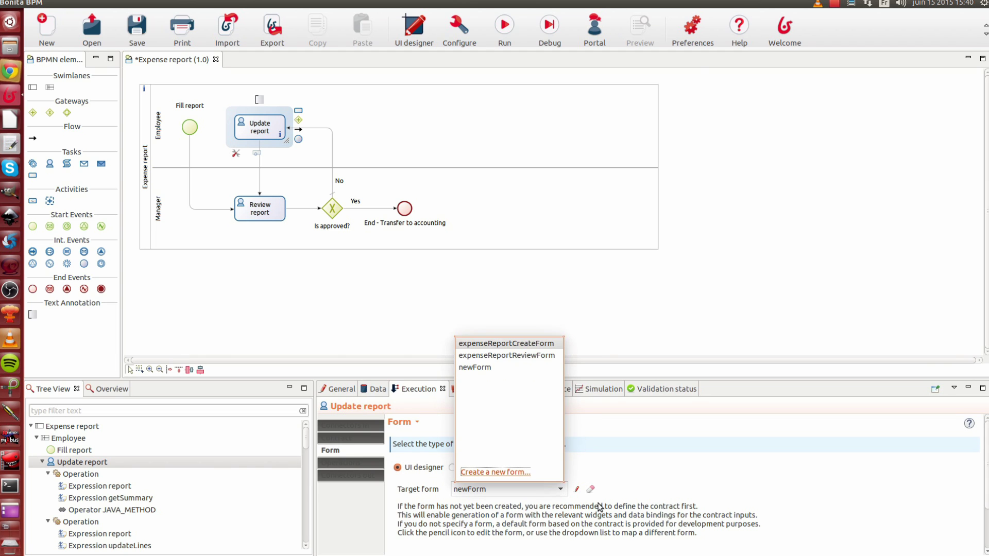
- Switch to the browser and close the portal tab and the older UI Designer tab, keeping newForm open
key(alt+Tab)
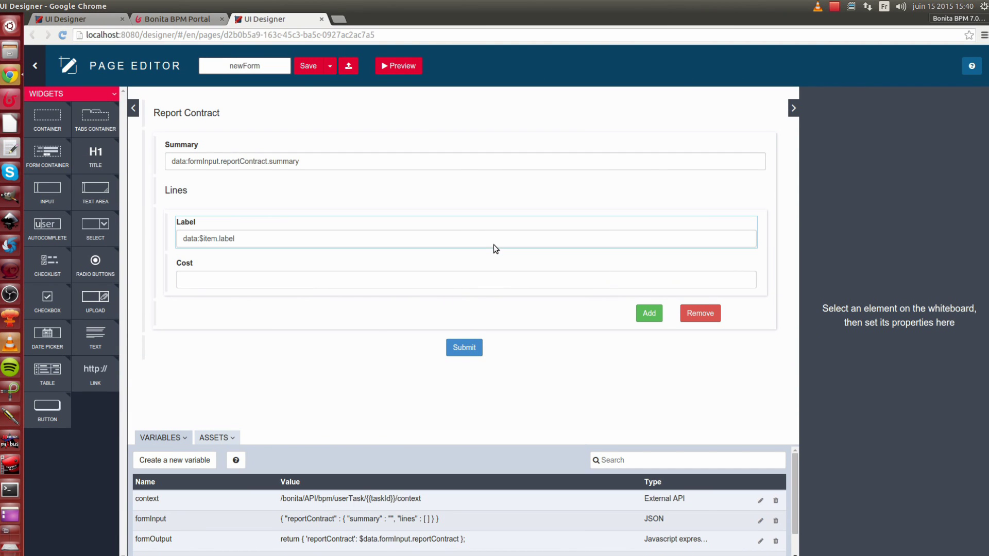
click(222, 19)
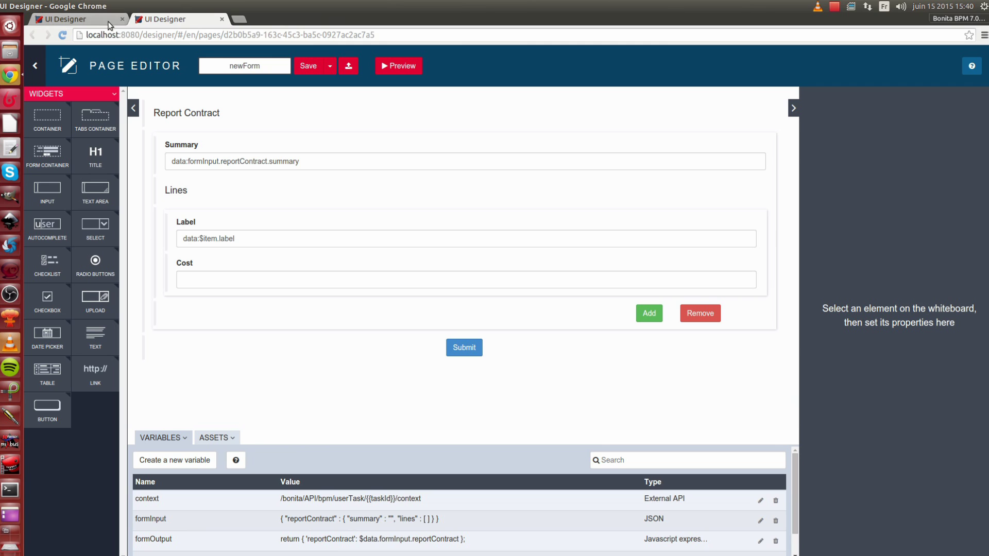
click(122, 19)
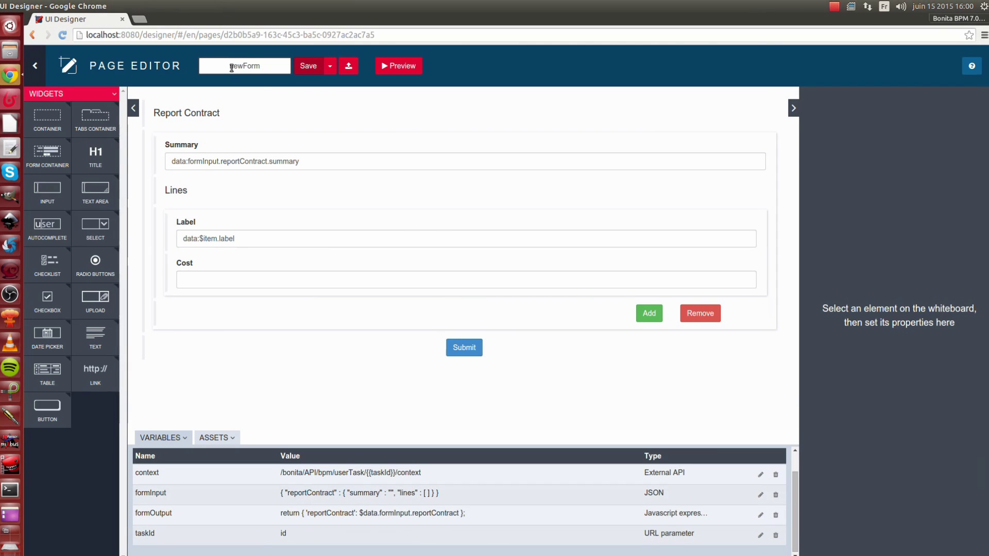
- Rename newForm as expenseReportUpdateForm and save the page
drag(243, 65, 233, 66)
key(BackSpace)
key(BackSpace)
text(expenseReportUpdateF)
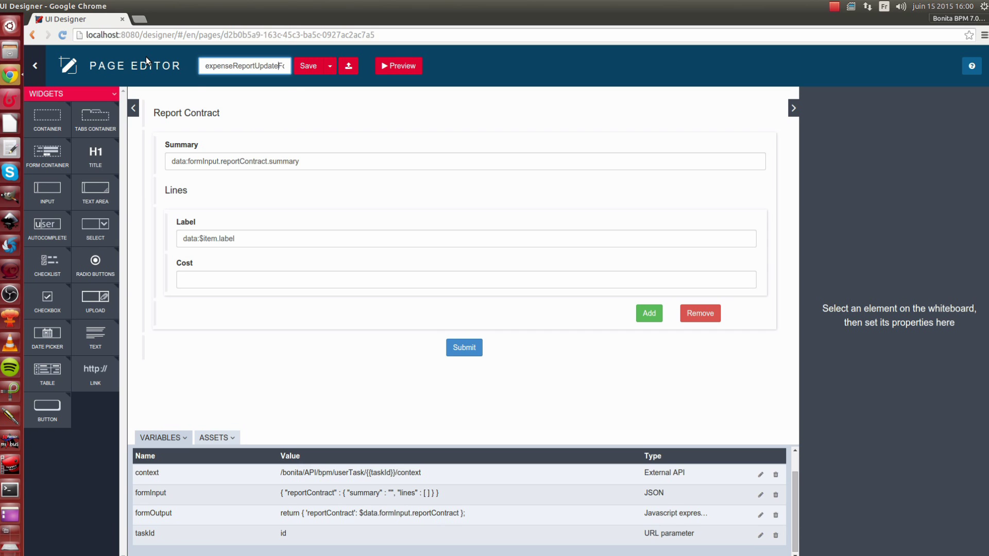
click(303, 69)
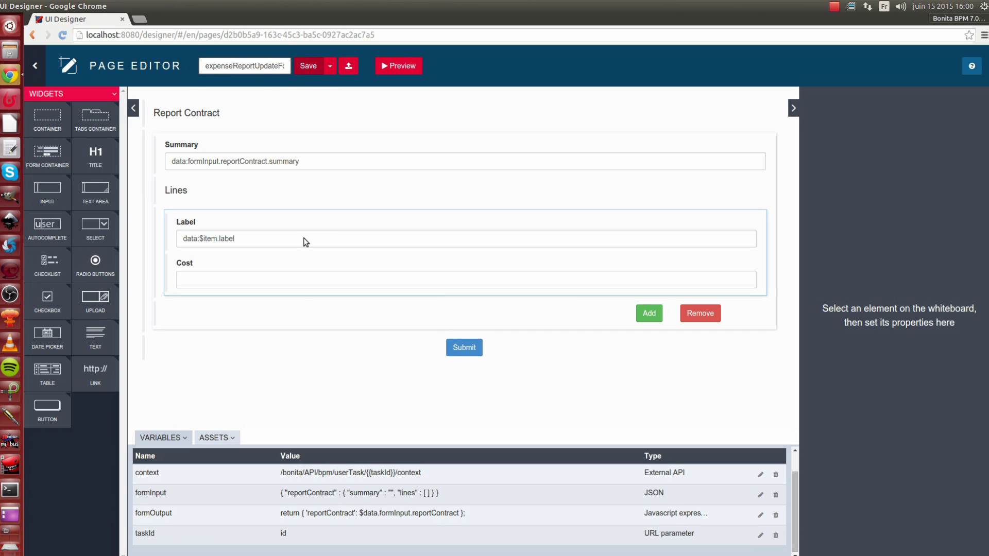
- Reduce the width of the Label input in the Lines container to 6 columns
click(320, 243)
click(843, 145)
click(842, 146)
click(842, 146)
click(843, 145)
click(843, 145)
click(843, 146)
- Move the Cost input beside the Label input and delete the emptied row below them
click(320, 273)
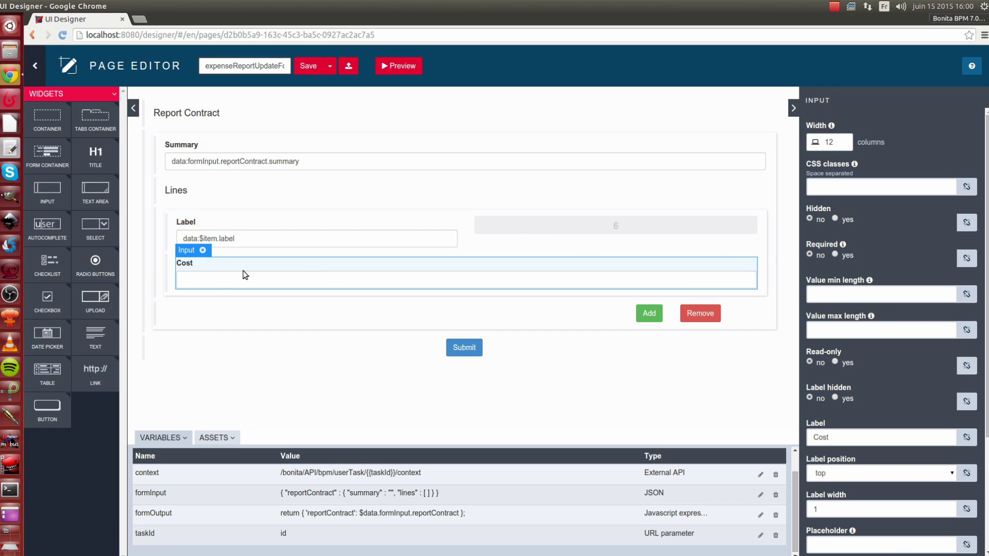
drag(210, 261, 525, 227)
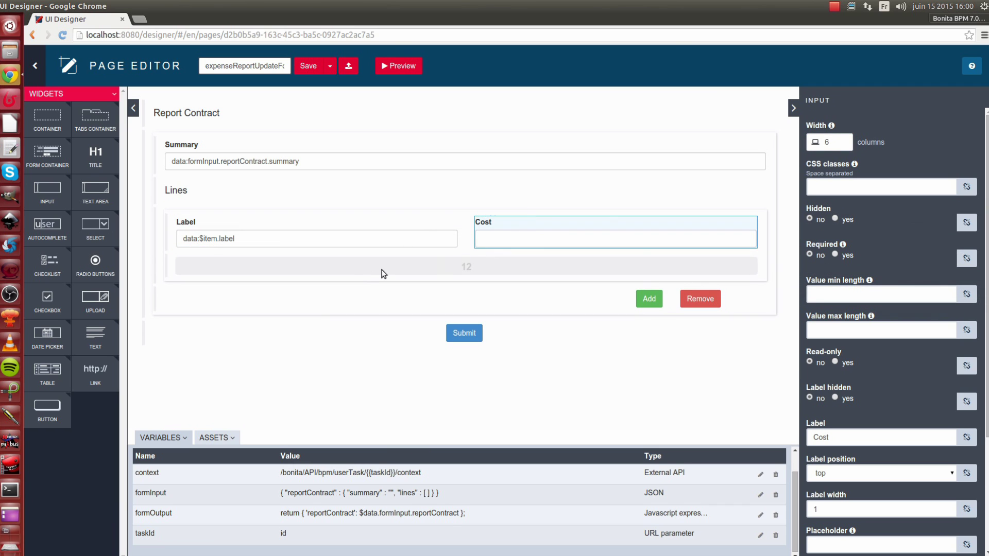
click(194, 253)
click(205, 248)
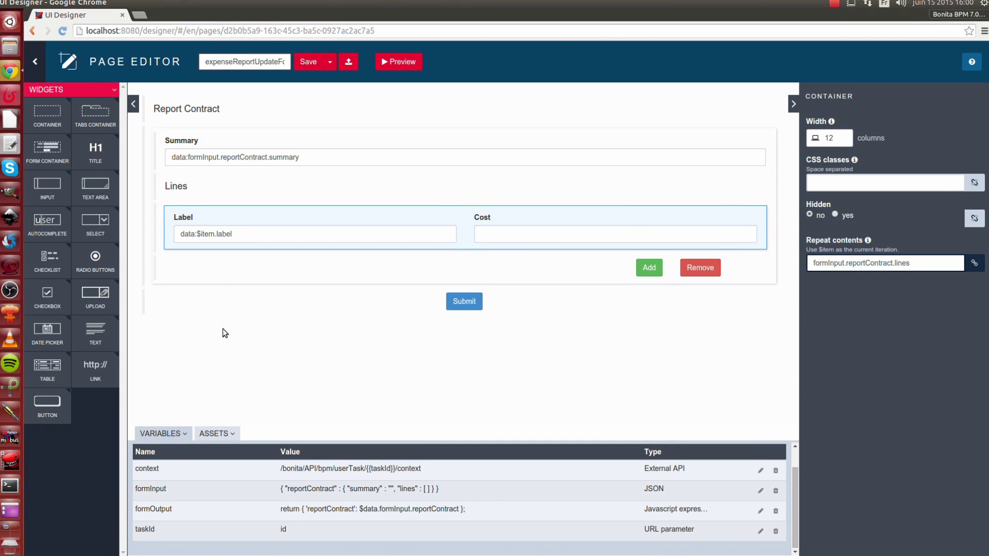
- Delete the formInput JSON variable from the update form
click(138, 489)
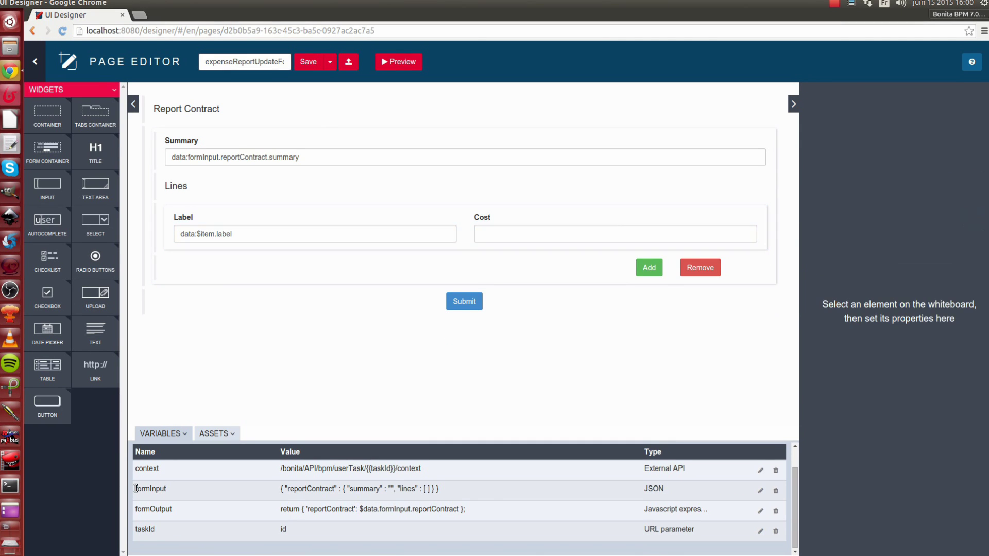
drag(136, 489, 453, 492)
click(453, 492)
click(775, 492)
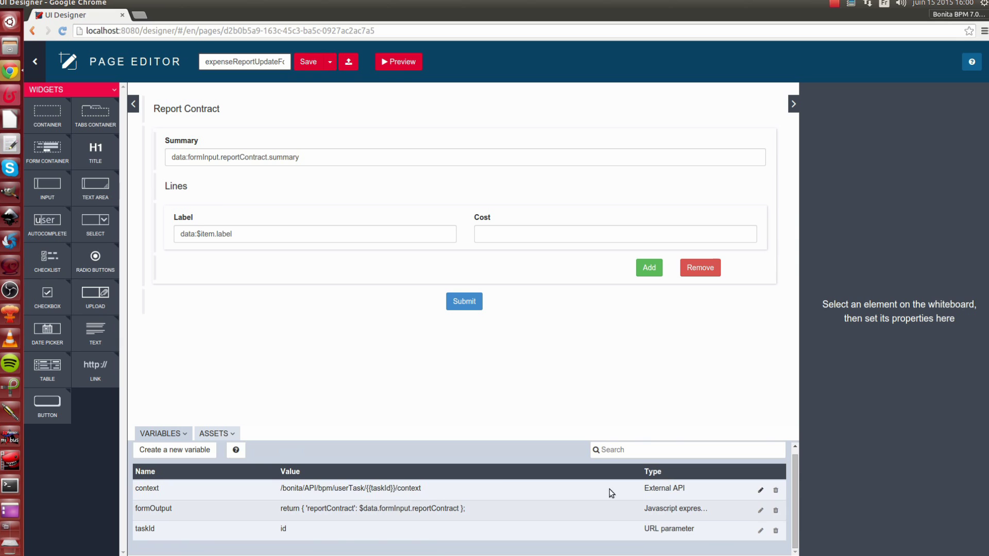
- Create an External API variable named report with the API URL ../{{context.report_ref.link}}
click(191, 454)
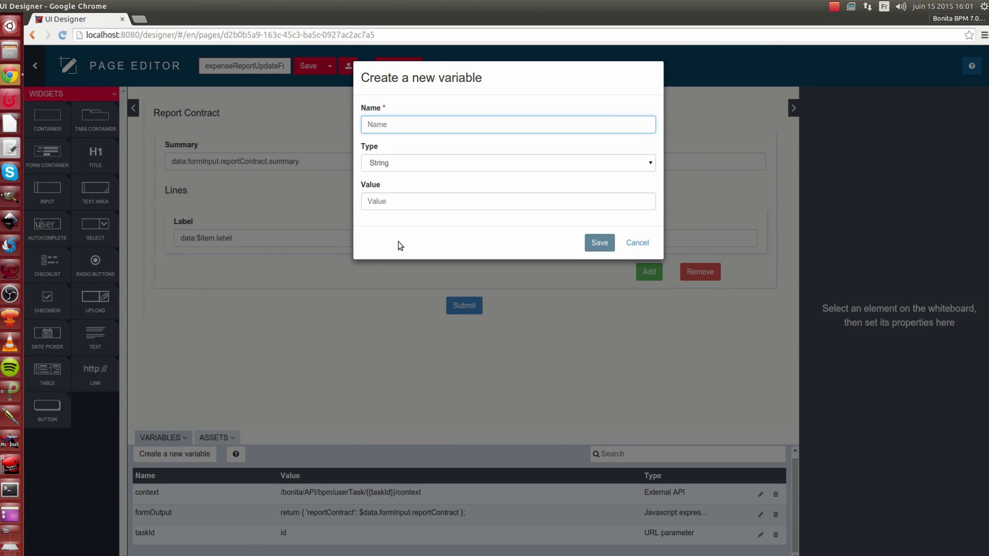
text(e)
key(BackSpace)
text(report)
click(409, 160)
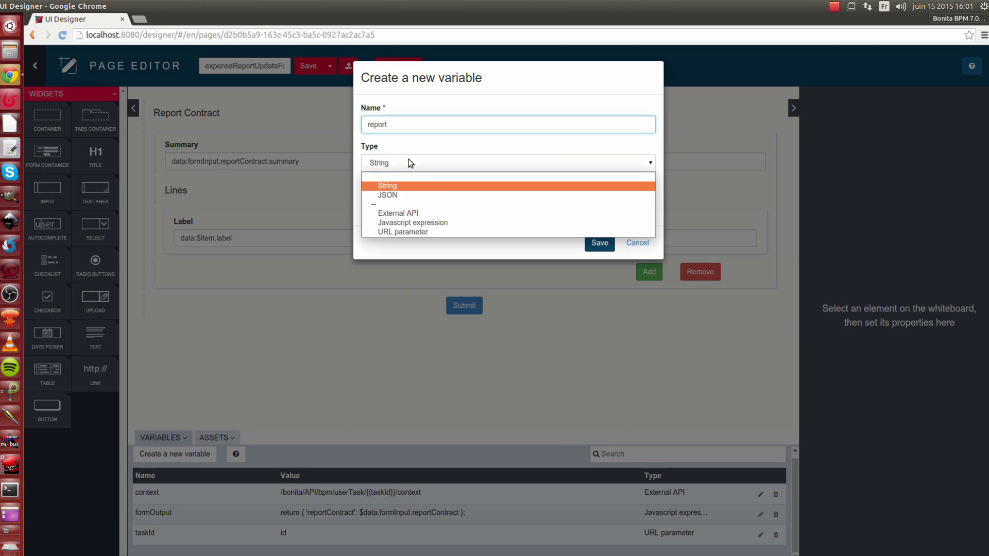
click(423, 213)
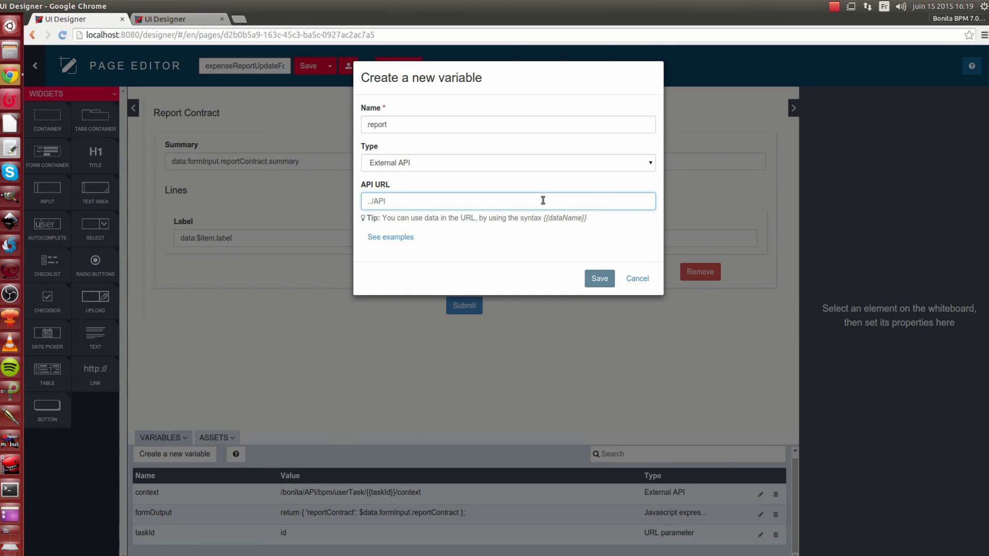
text(..)
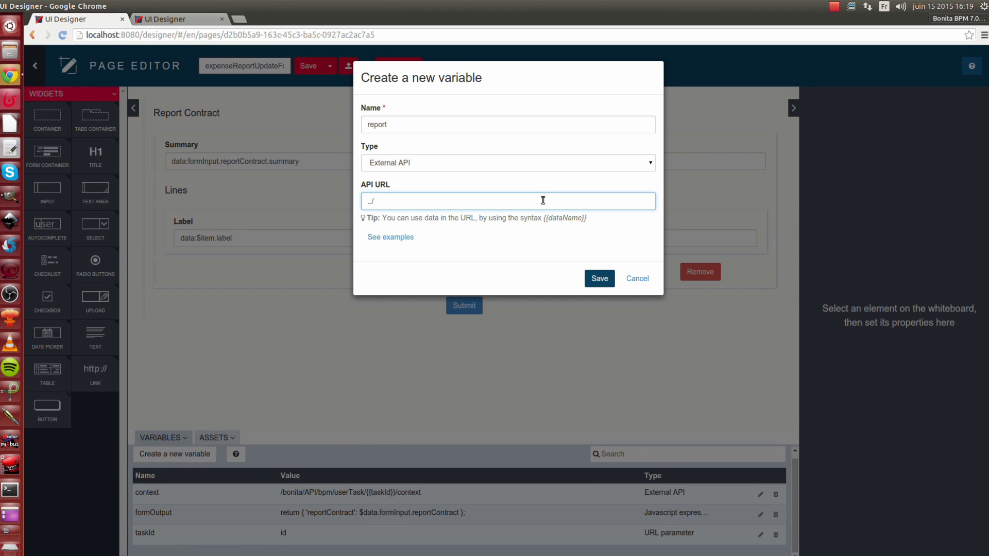
text(/{{context.report_ref.link)
key(Home)
click(600, 278)
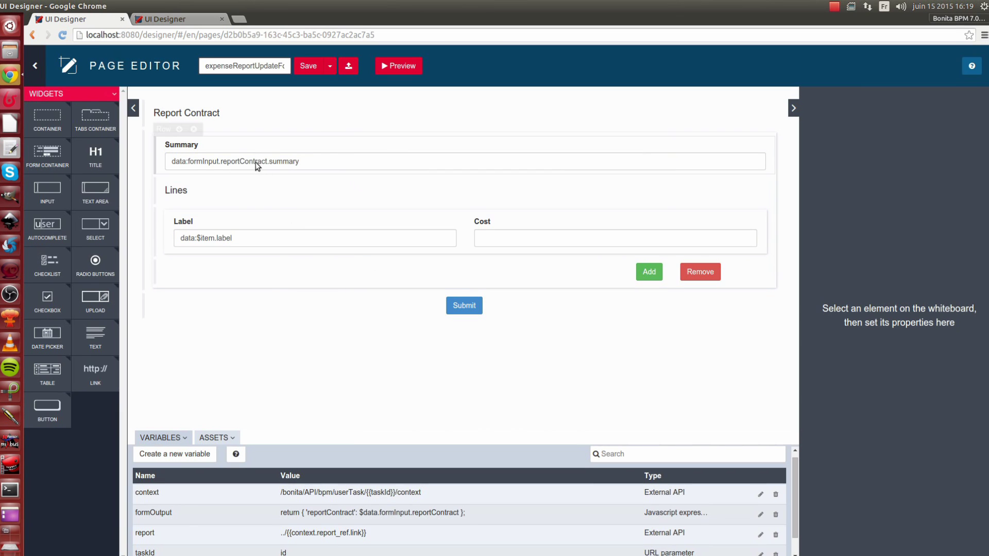
- Bind the Summary input's value to report.summary
click(257, 165)
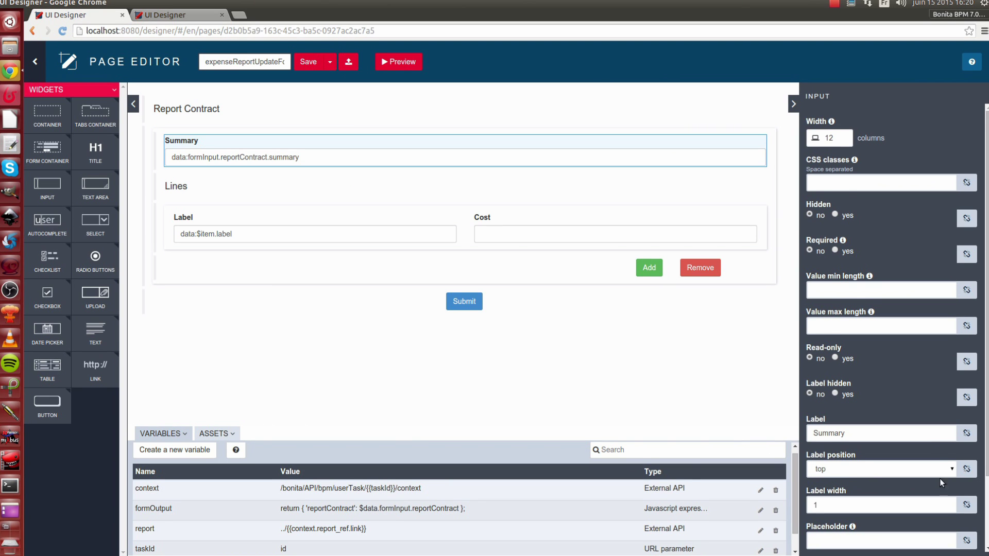
scroll(940, 482, down, 3)
drag(926, 493, 814, 493)
key(BackSpace)
text(r)
key(Down)
key(Return)
text(.summary)
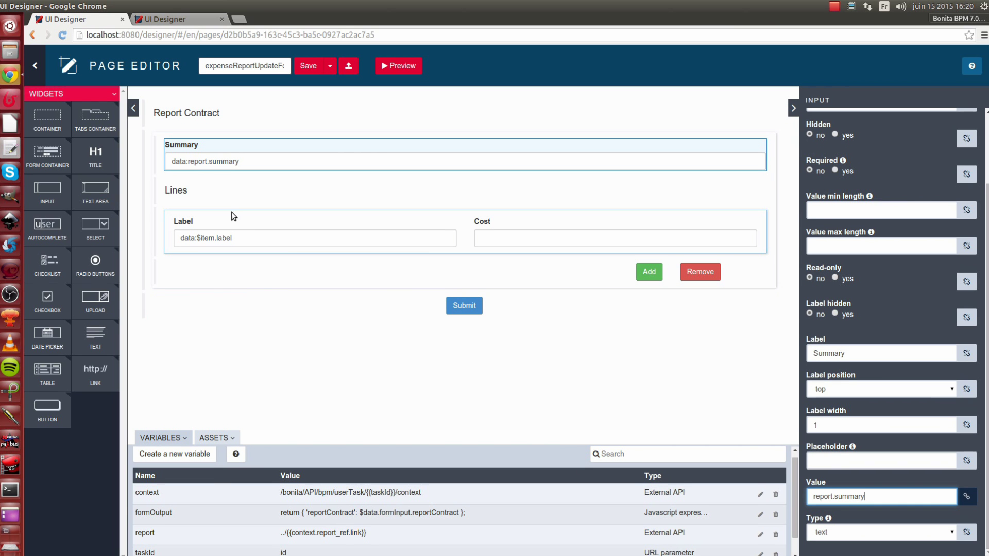
- Set the Lines container's repeated contents to report.lines and check the value bindings of its Label and Cost inputs
click(233, 216)
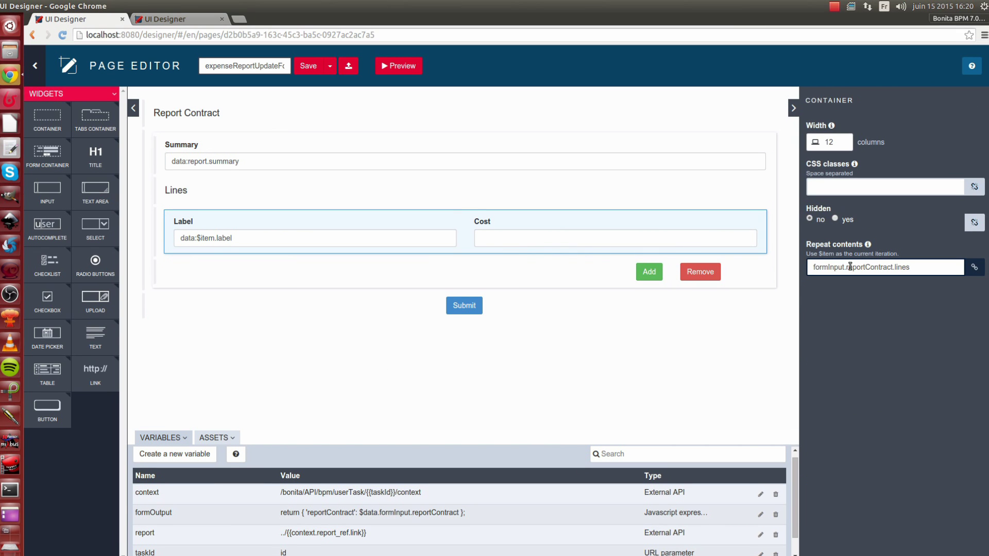
drag(910, 267, 704, 264)
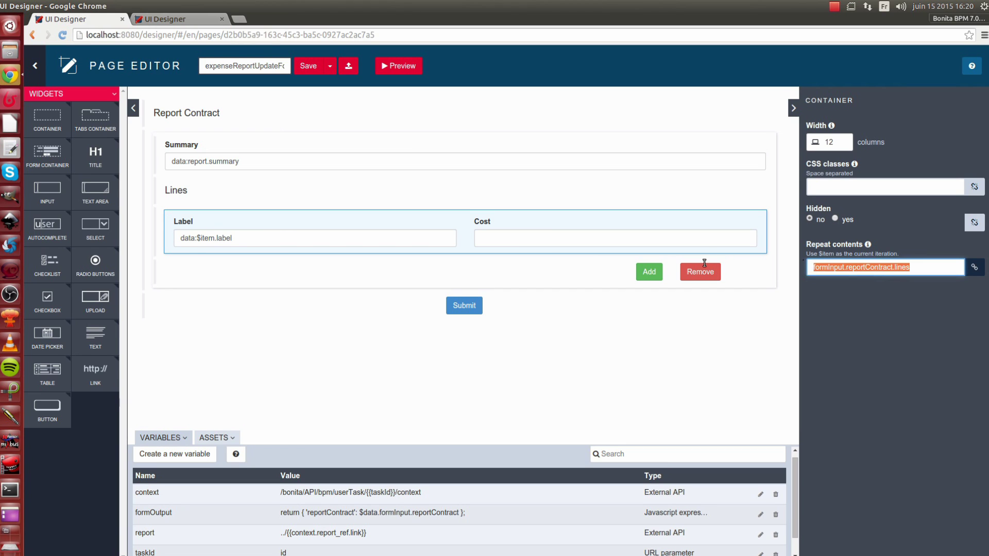
text(report)
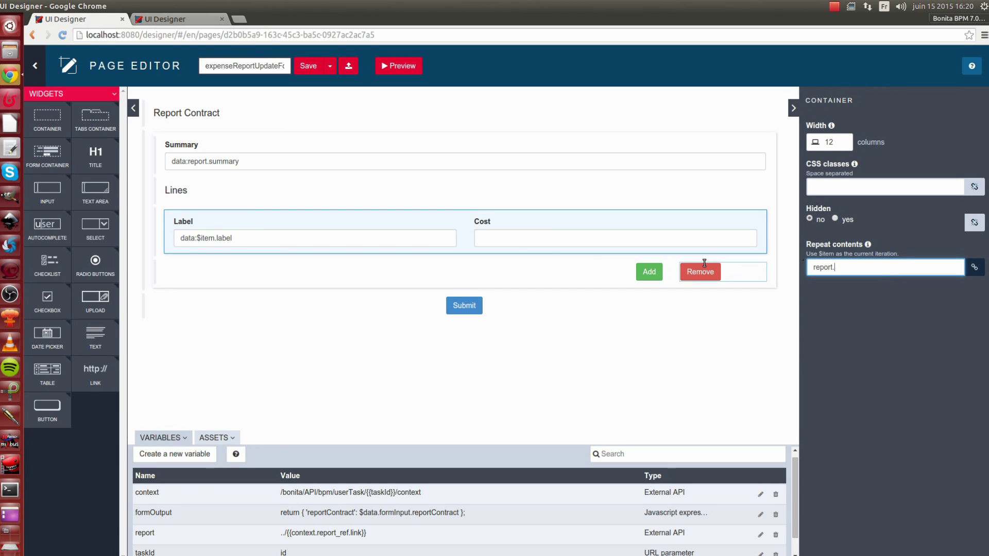
text(.line)
click(334, 240)
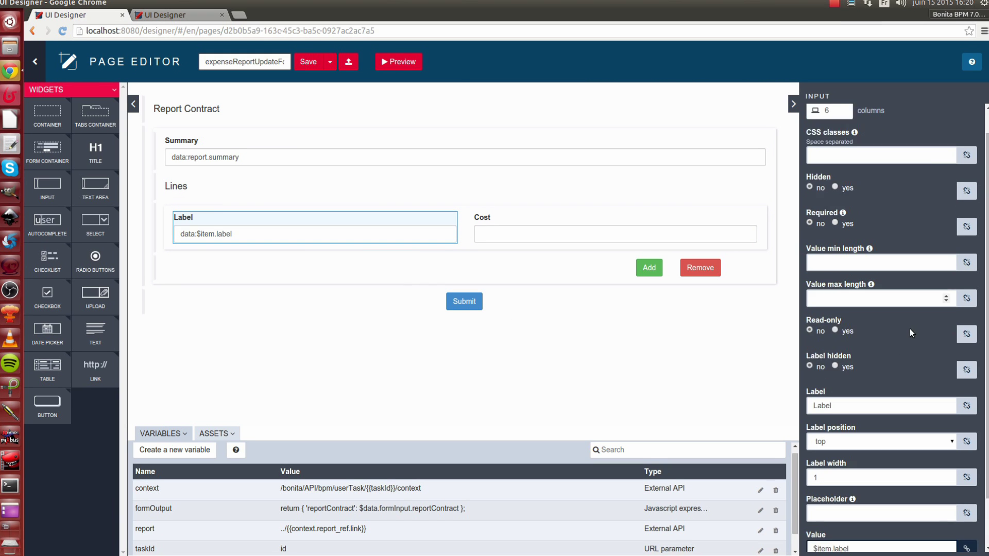
scroll(906, 330, down, 3)
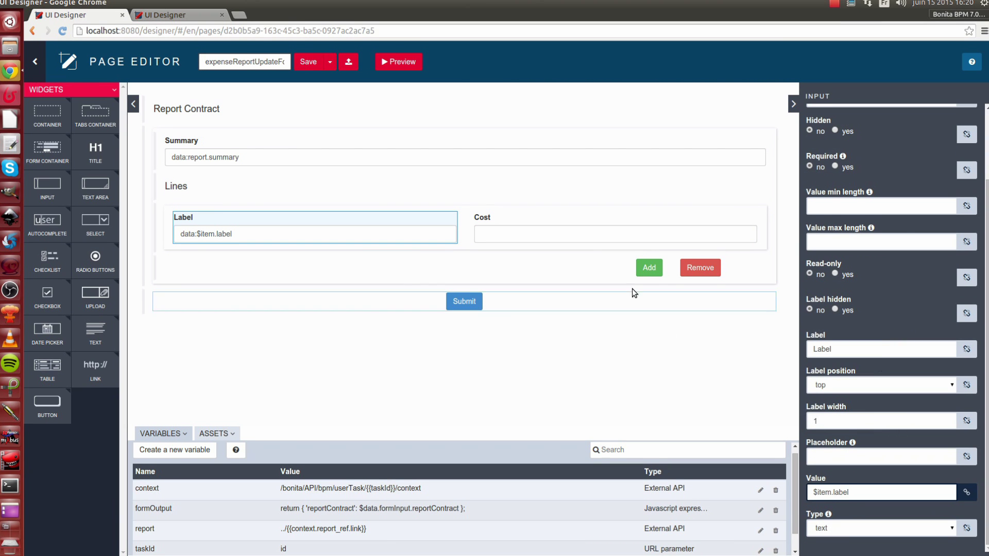
click(536, 238)
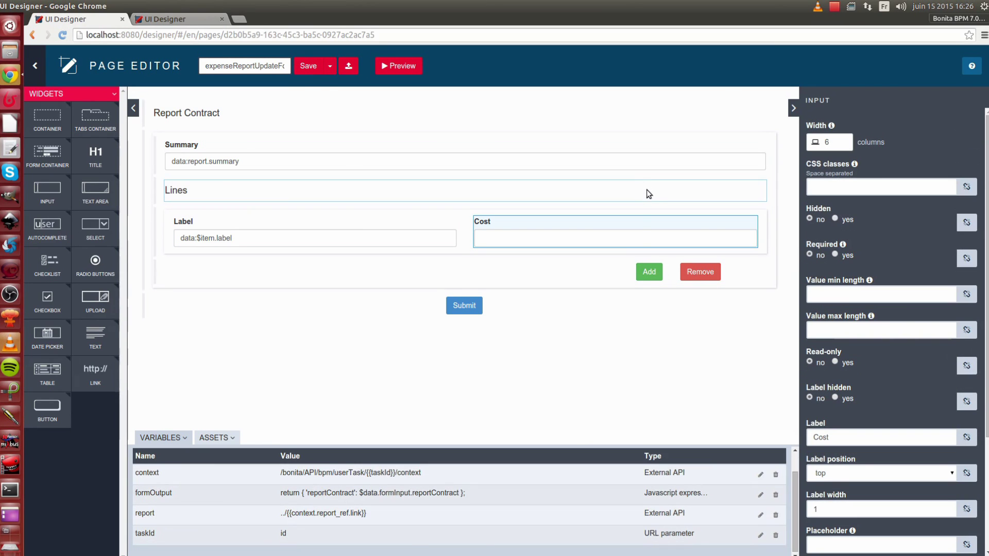
- Set the collection of the Add button to report.lines
click(642, 272)
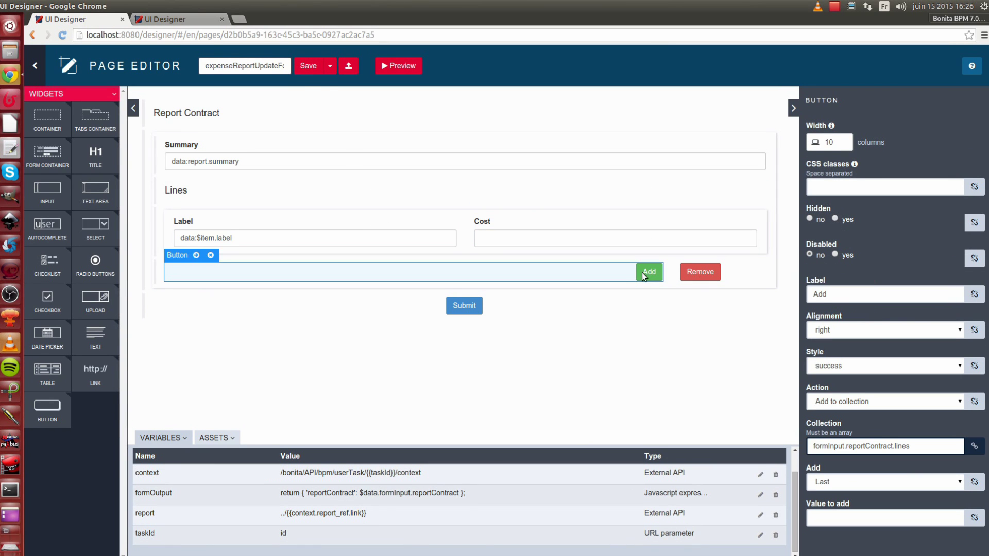
click(893, 443)
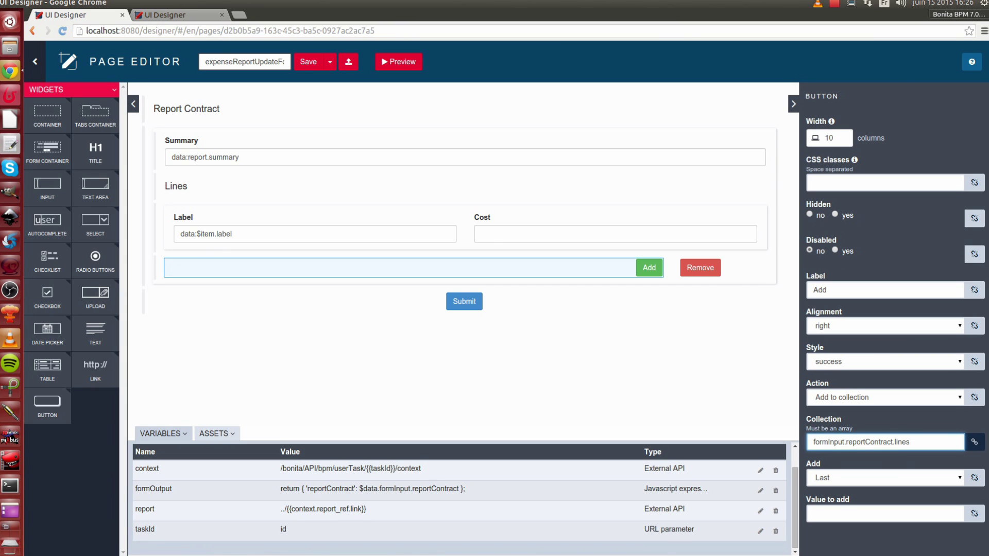
key(ctrl+a)
text(re)
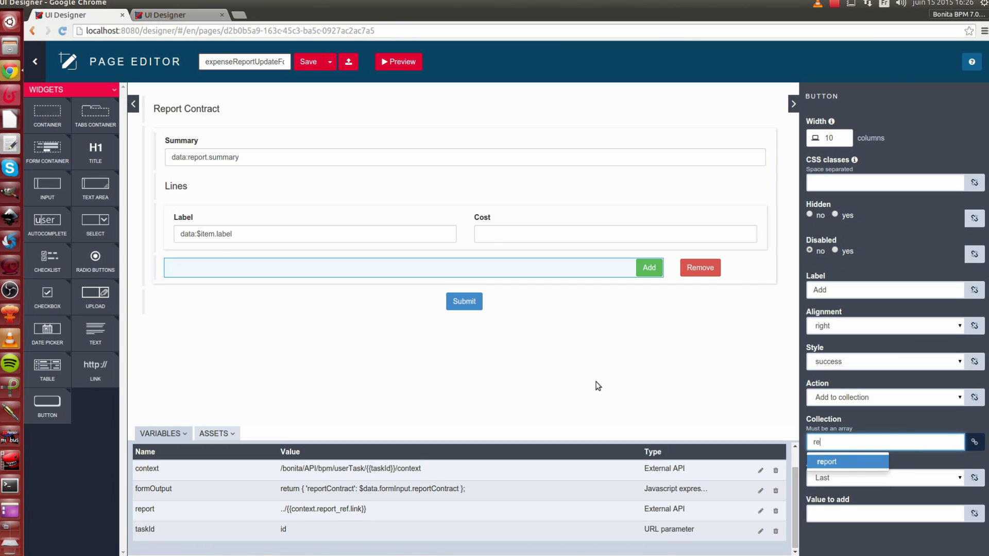
text(port.lines)
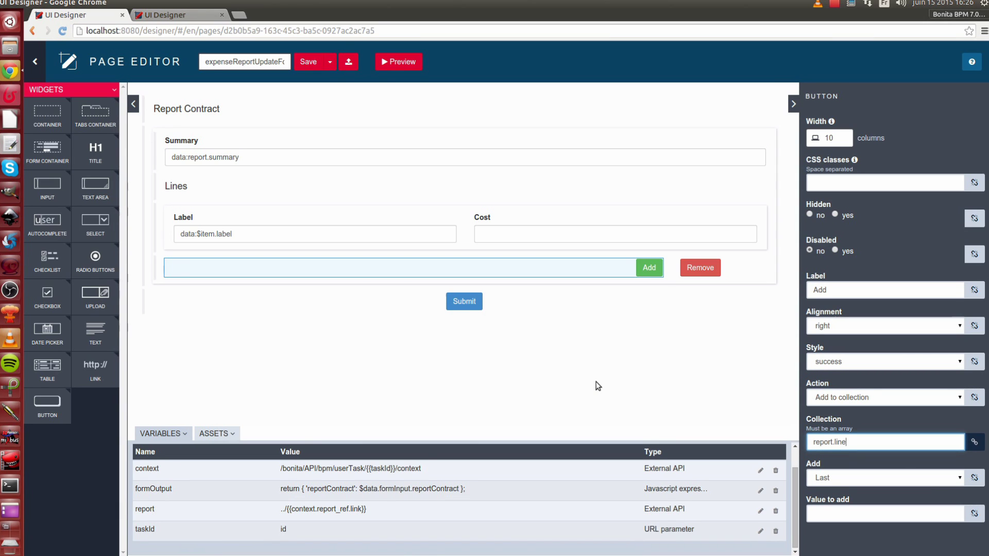
- Set the collection of the Remove button to report.lines
click(713, 276)
click(934, 443)
key(ctrl+a)
text(re)
key(Return)
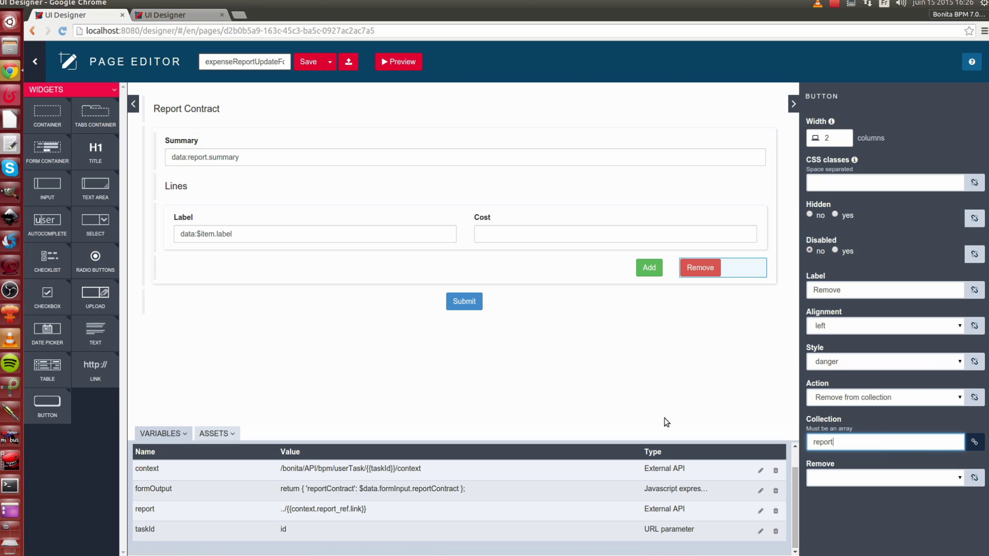
text(.lines)
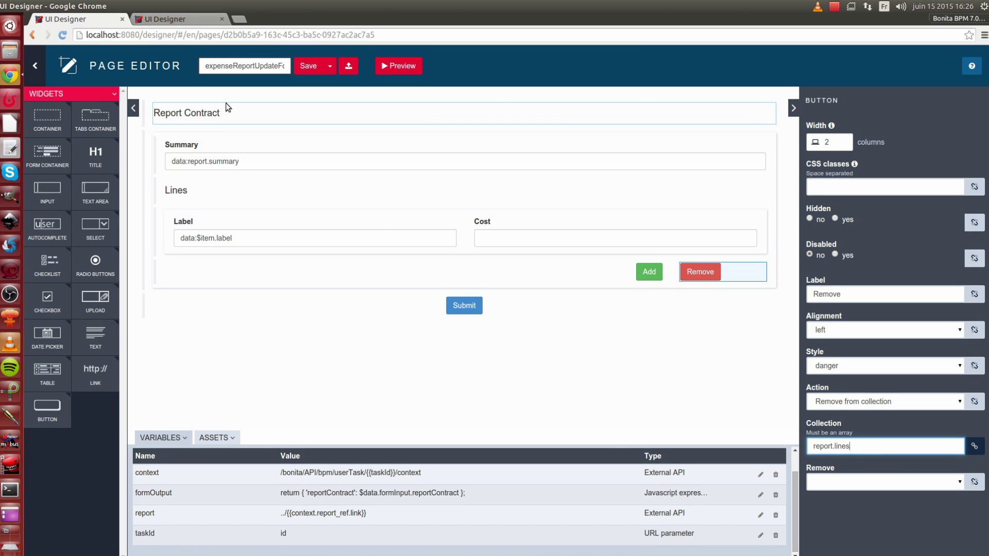
- Format the Report Contract title as Level 2 with center alignment
click(222, 107)
click(841, 296)
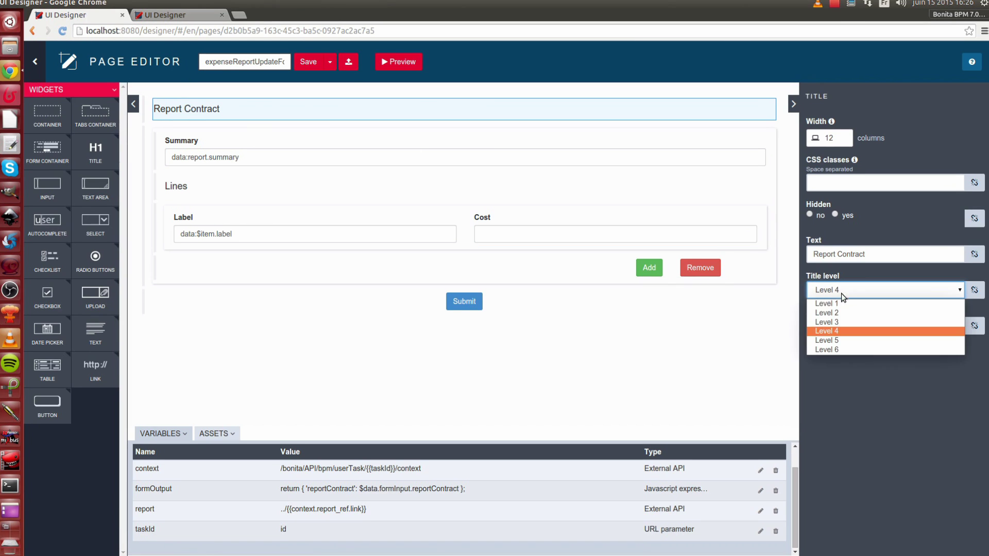
click(852, 315)
click(872, 322)
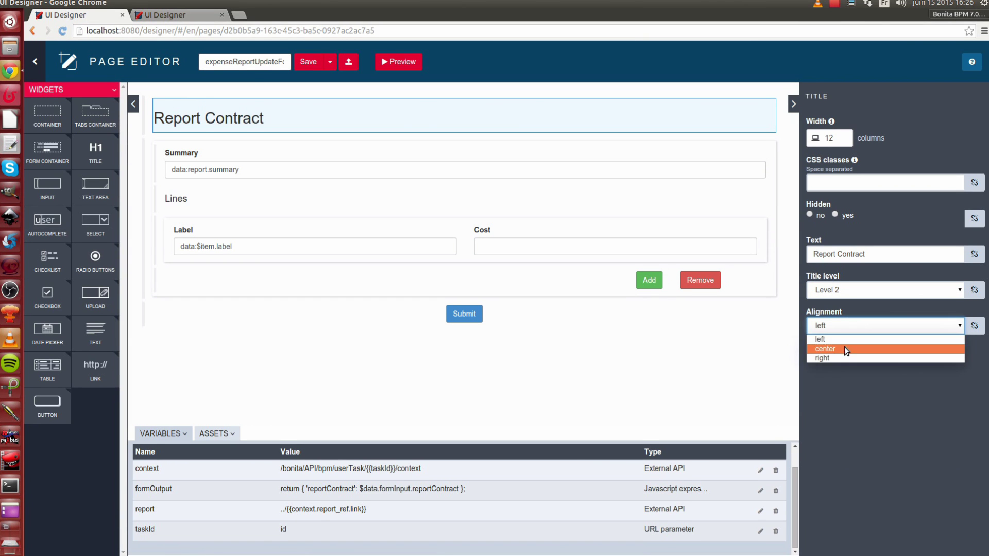
click(845, 347)
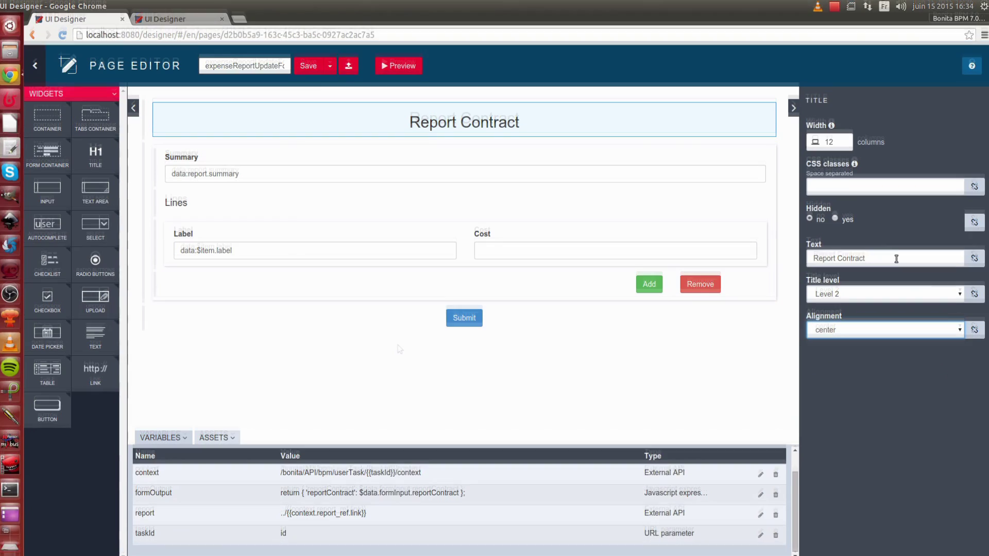
- Change the text of the form's main title to Update Expense Report
drag(866, 258, 793, 257)
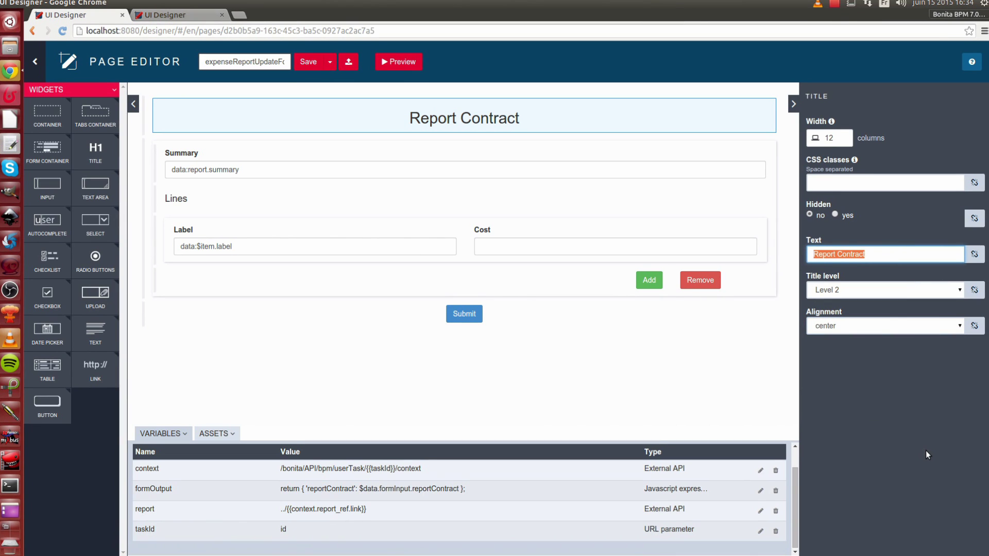
text(Exep)
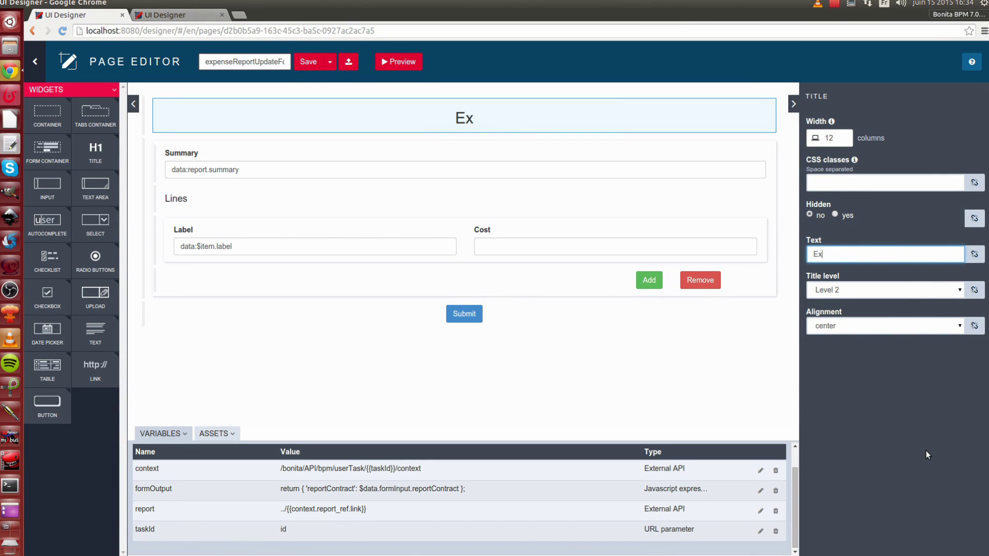
key(BackSpace)
key(BackSpace)
key(BackSpace)
key(BackSpace)
text(Ups)
key(BackSpace)
text(date )
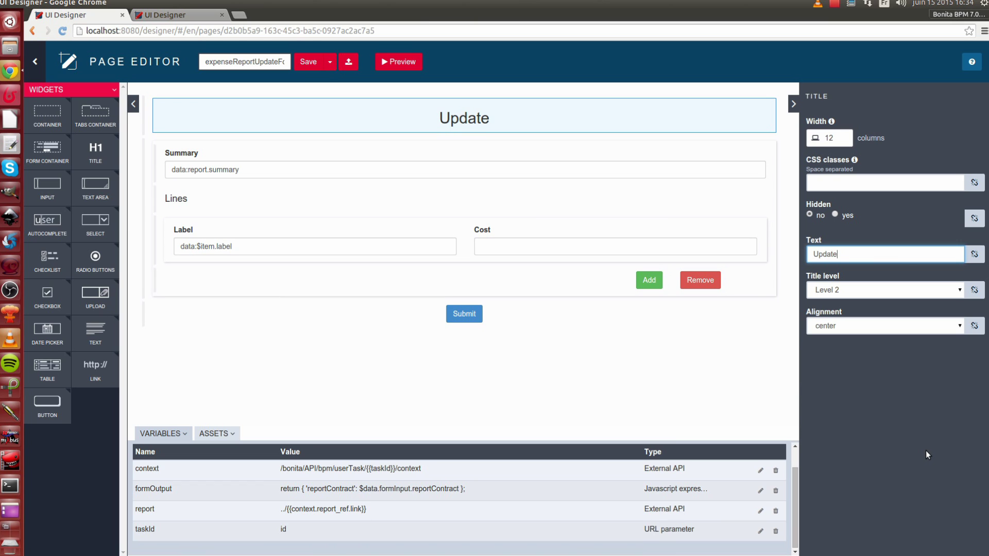
text(Expense Report)
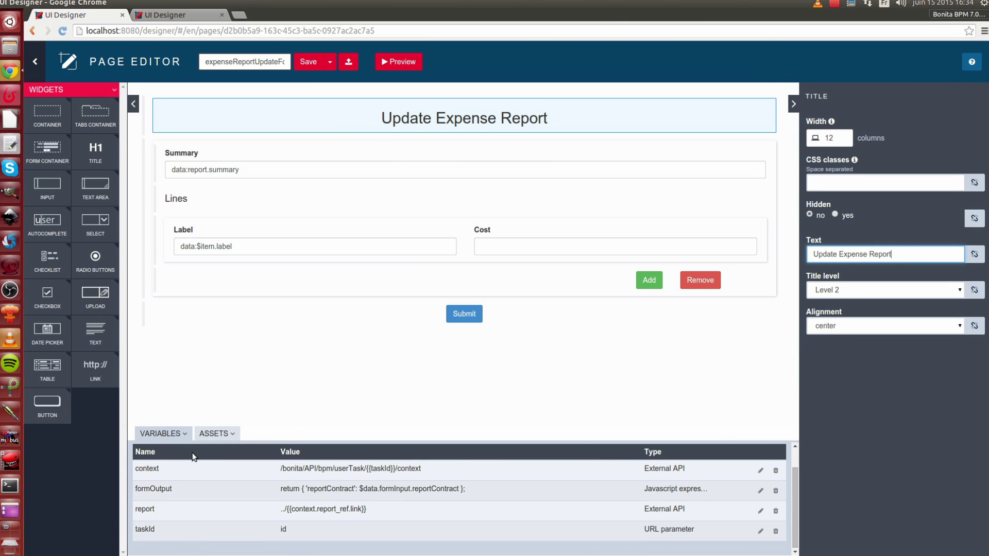
- Create a String variable named formSubmitError with an empty value
scroll(229, 449, up, 1)
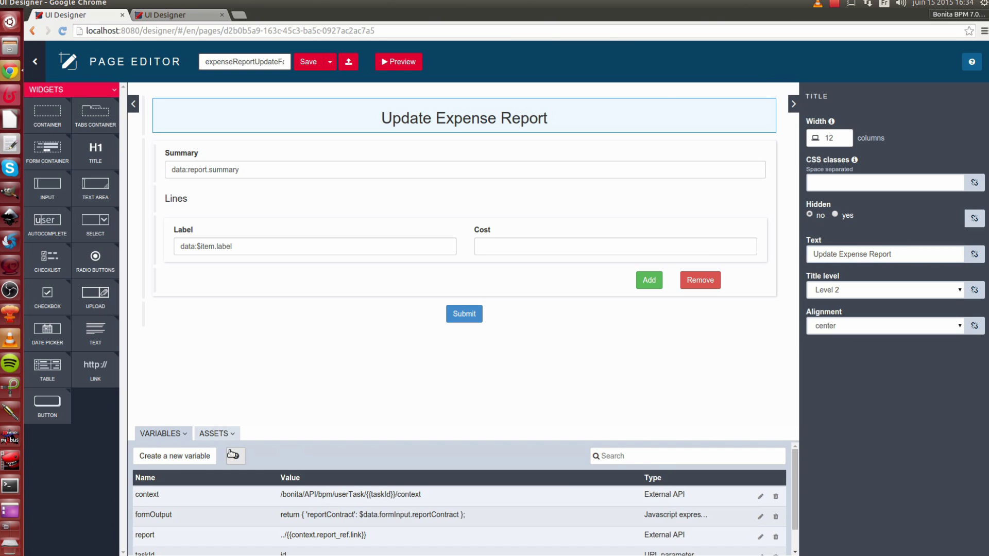
click(211, 456)
text(formSubmitError)
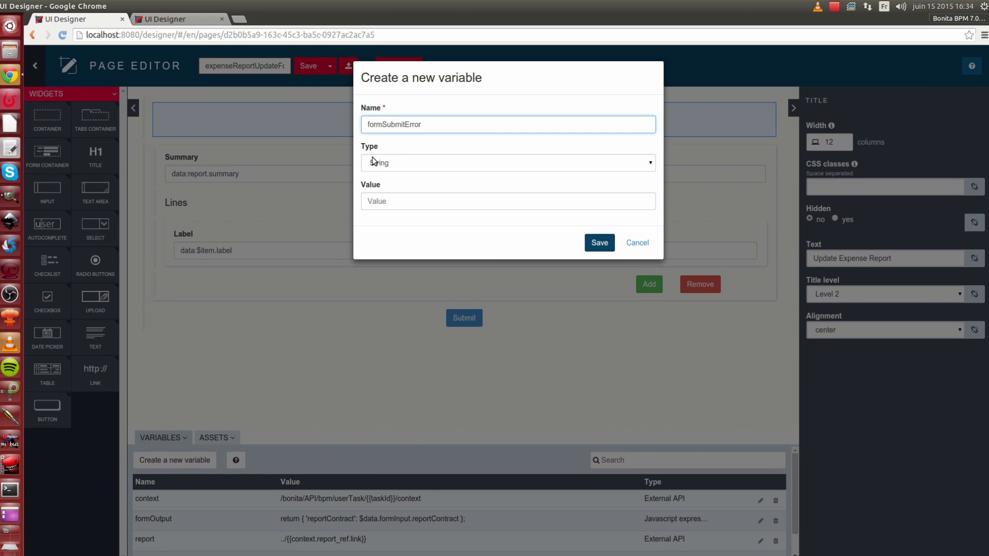
click(601, 243)
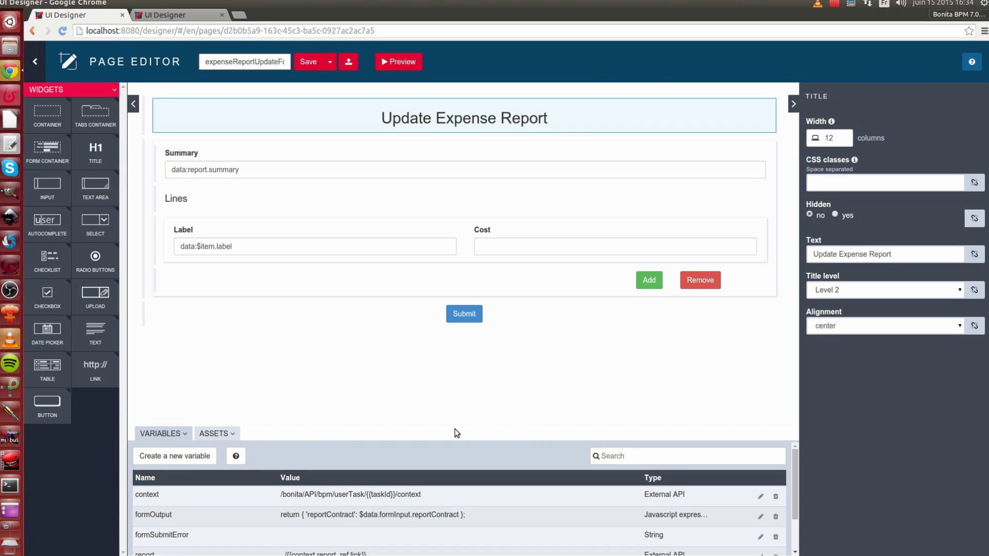
- Set the Submit button's failed response value to the formSubmitError variable
click(467, 318)
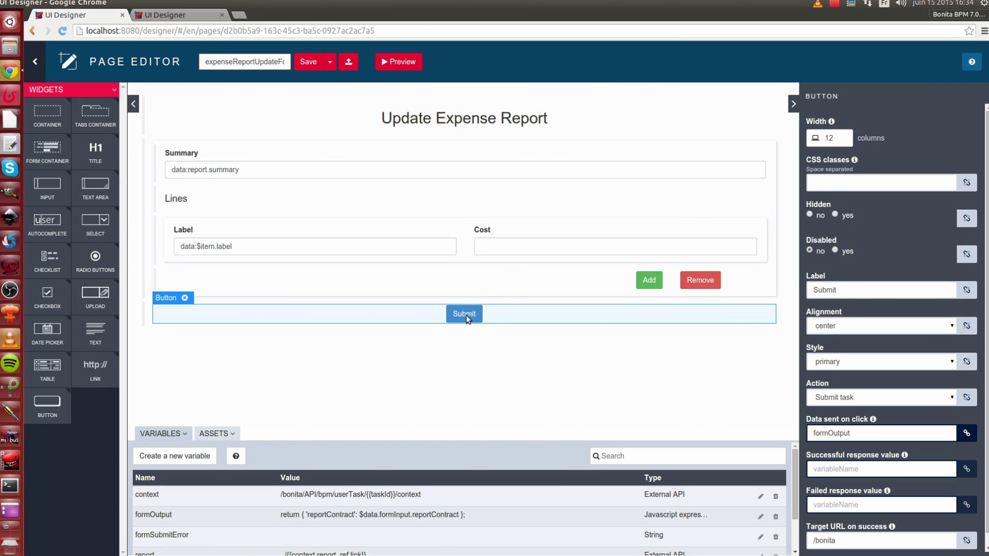
scroll(927, 436, down, 1)
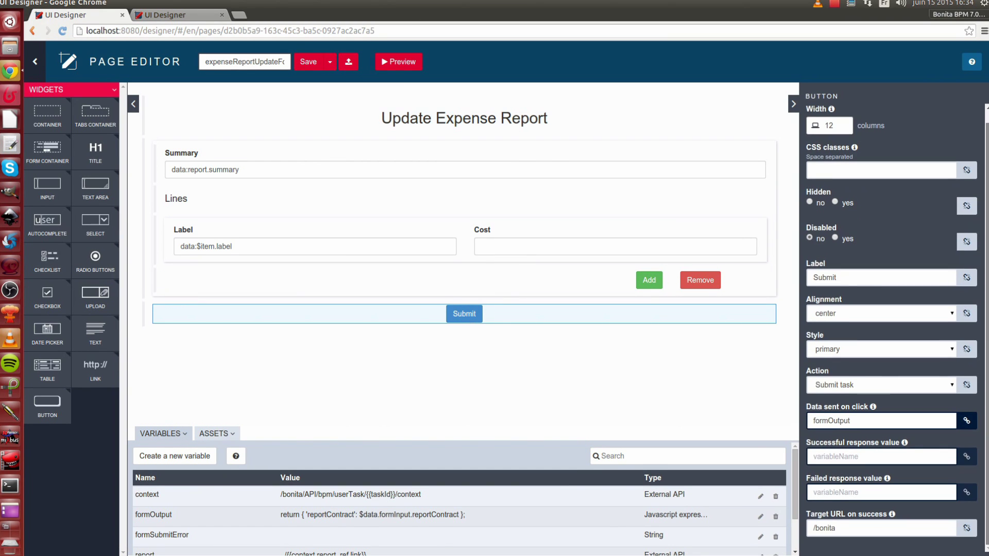
click(913, 497)
text(f)
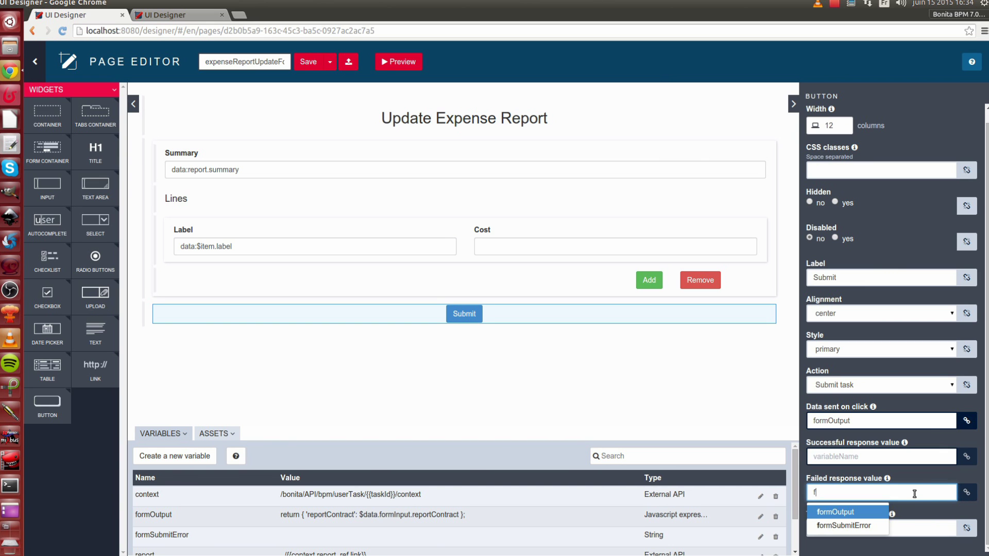
key(Down)
key(Return)
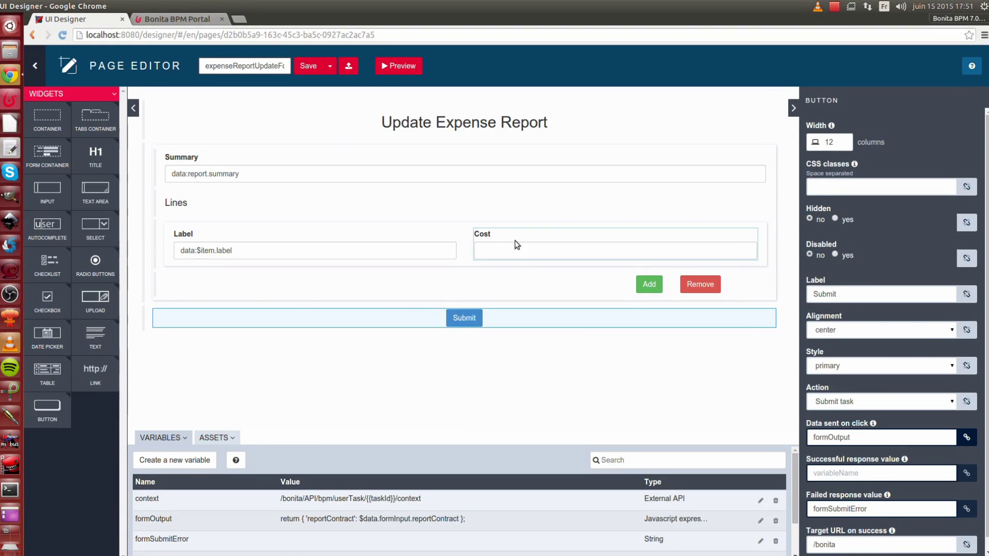
- Add a Text widget below the Submit button with the text "<b>Error :</b> {{formSubmitError | json}}"
drag(95, 336, 385, 335)
click(893, 264)
key(ctrl+a)
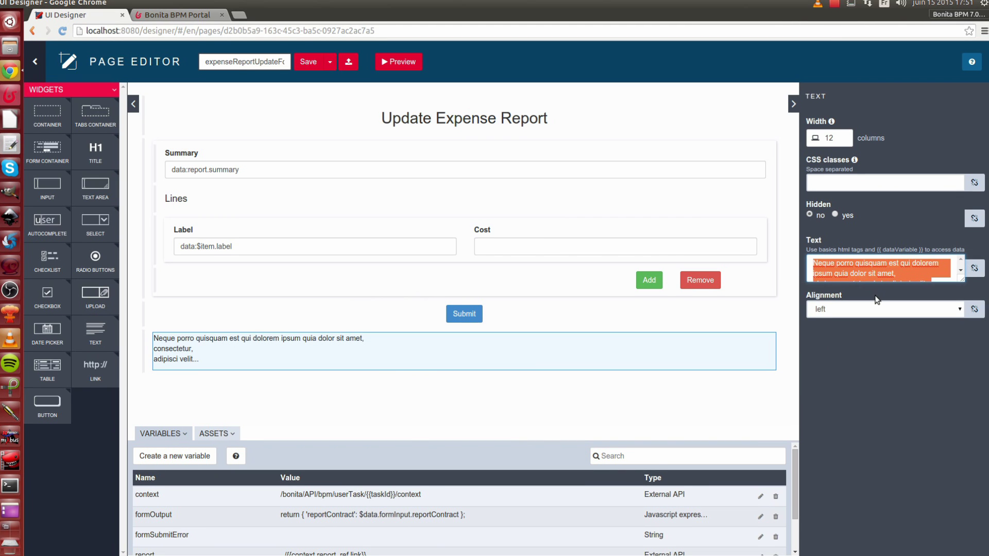
key(Delete)
text(<)
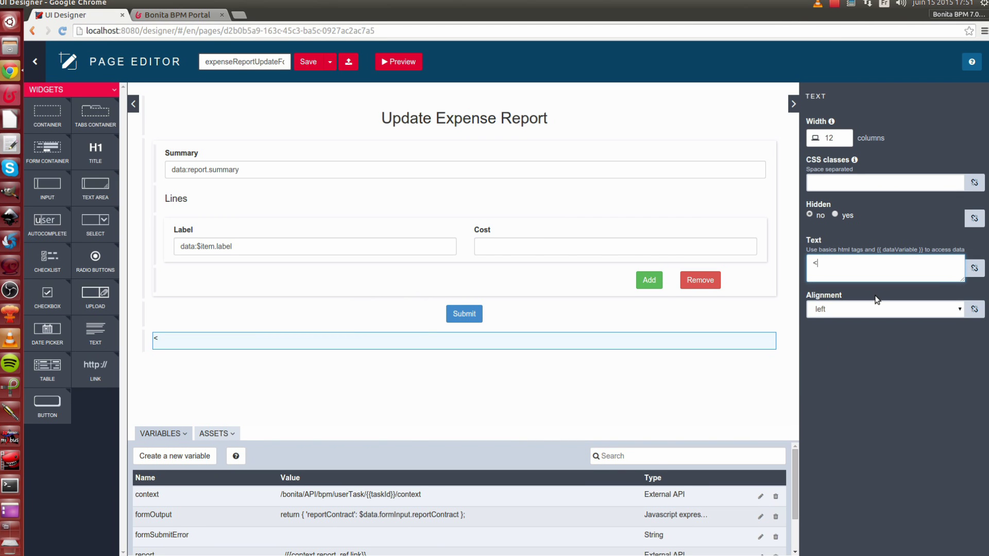
text(b>Error :</b> {{}})
text(or)
key(BackSpace)
key(BackSpace)
text(ormSubmitEr)
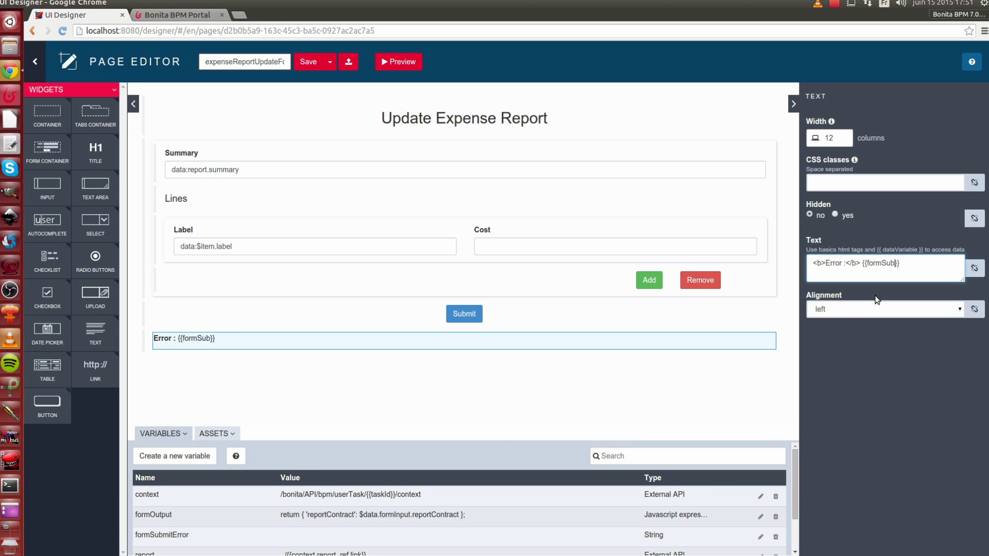
text(ror | json)
- Bind the error text's Hidden property to the expression formSubmitError == null
click(975, 219)
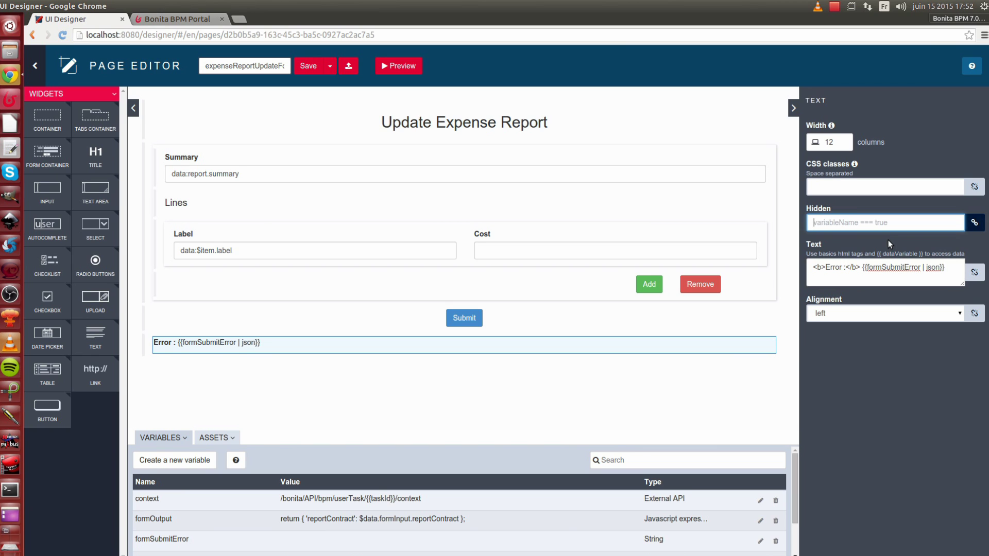
text(f)
key(Down)
key(Return)
click(906, 205)
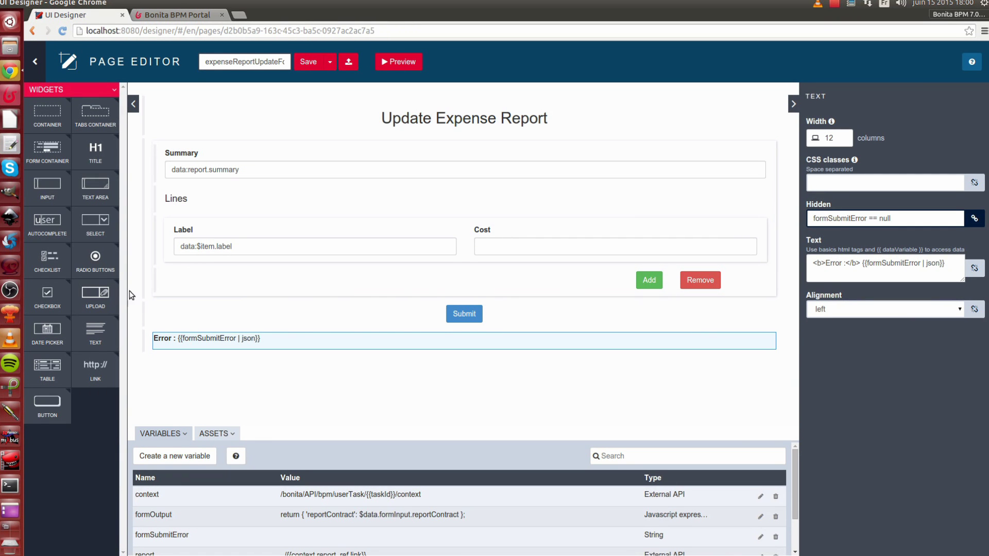
- Add a Text Area below the Update Expense Report title, labelled "Approver's comments" with the label position set to top
drag(54, 219, 289, 144)
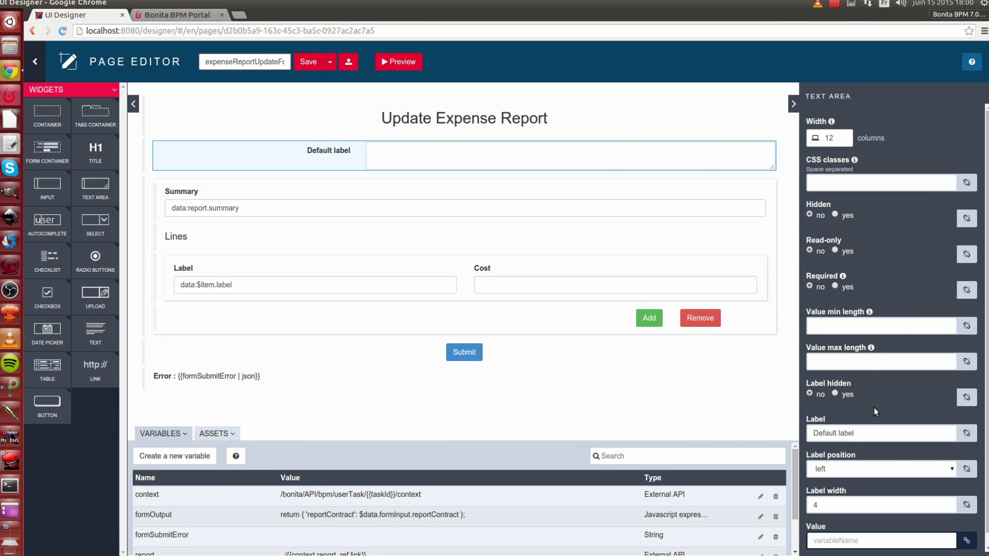
click(849, 469)
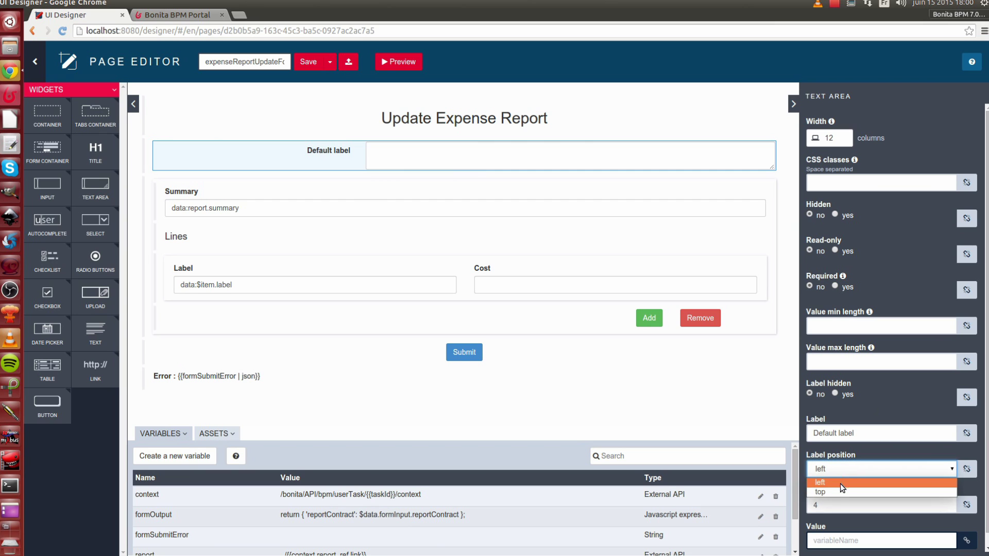
click(841, 492)
click(862, 434)
key(ctrl+a)
text(Approver's comments)
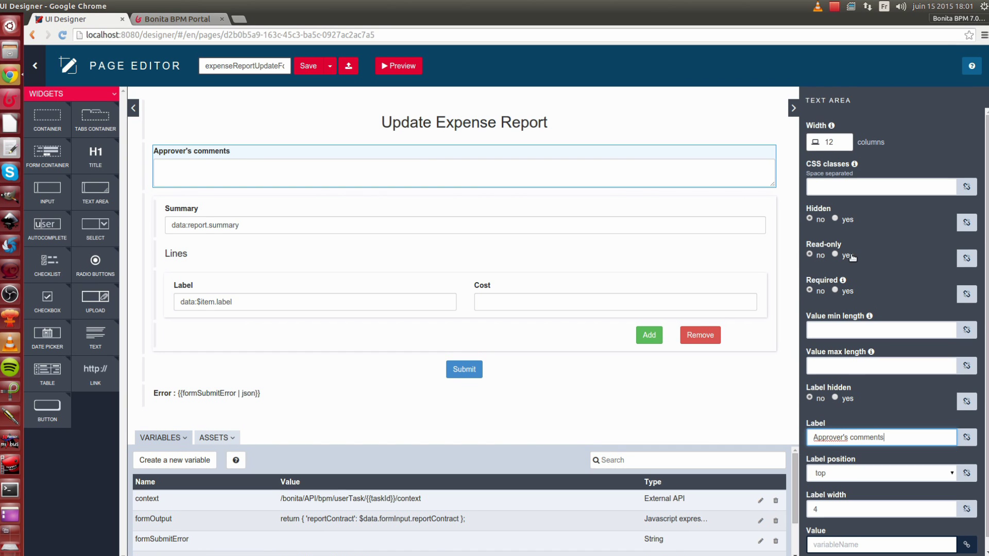
- Make the Approver's comments text area read-only and bind its value to report.approverComments
click(847, 255)
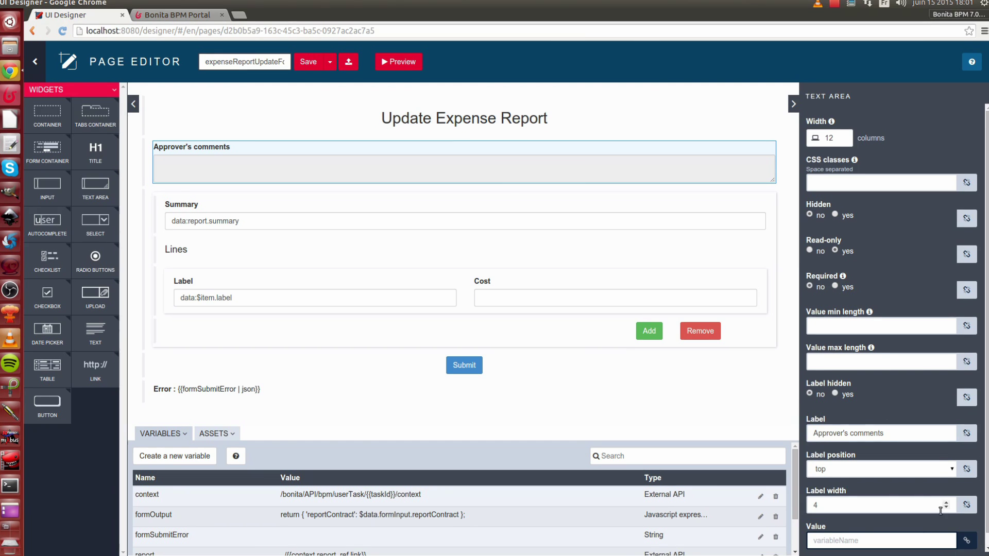
click(839, 540)
text(report.)
scroll(882, 548, down, 1)
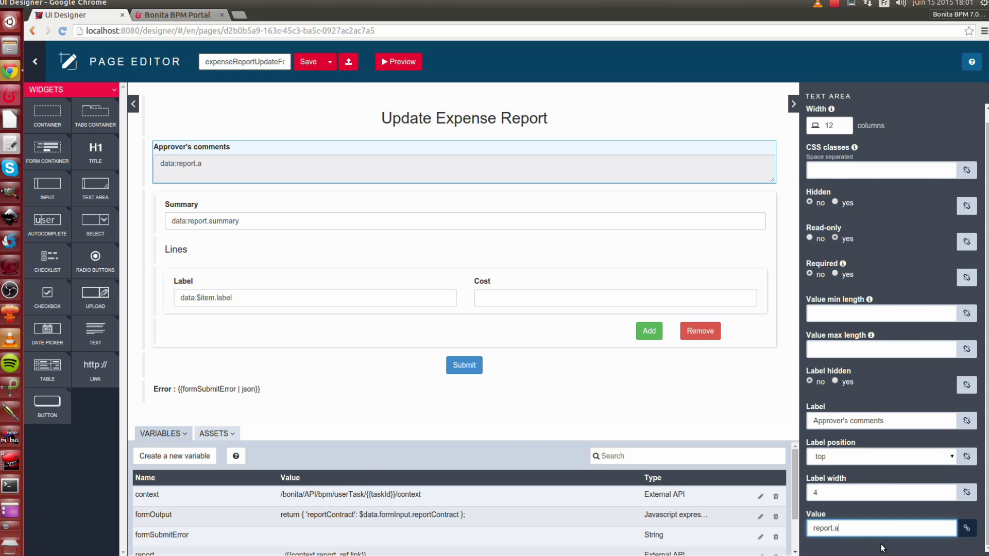
text(ao)
text(pproverComment)
text(s)
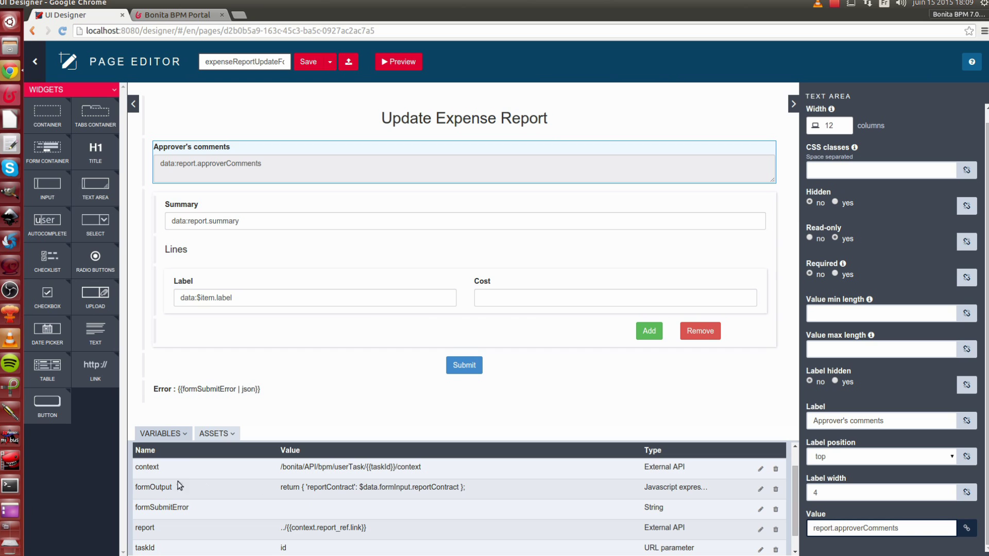
- Edit the formOutput variable so that 'reportContract' returns $data.report
double_click(149, 487)
double_click(388, 488)
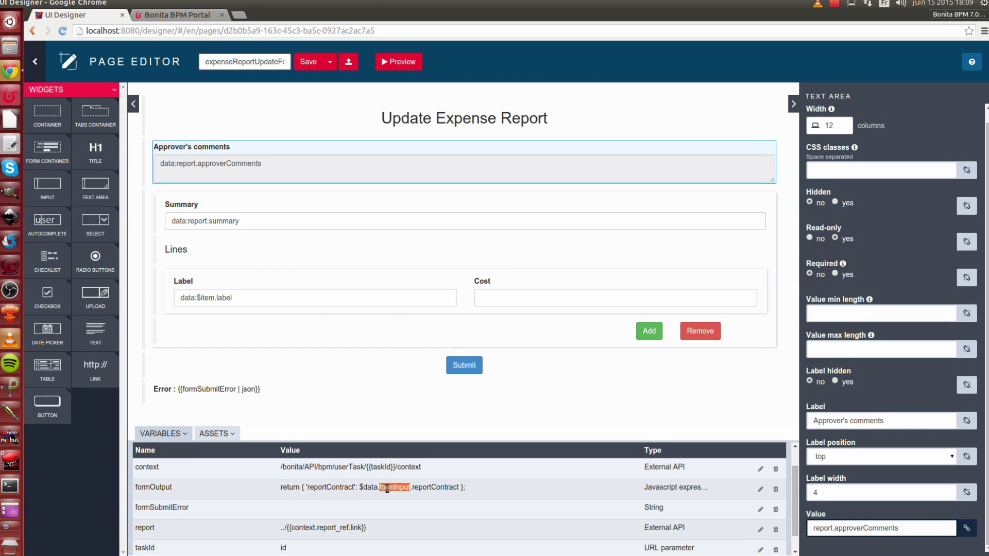
click(761, 489)
drag(472, 160, 555, 164)
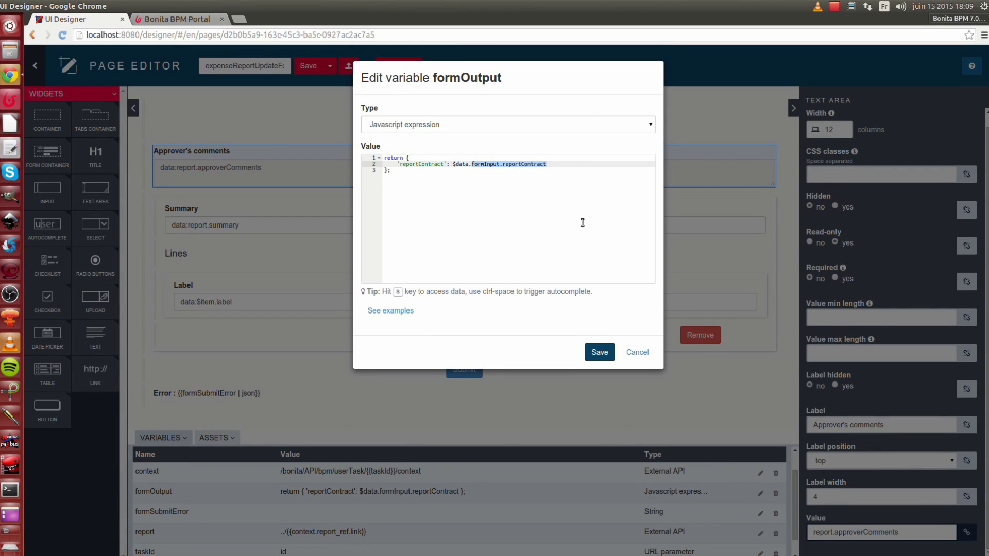
text(repor)
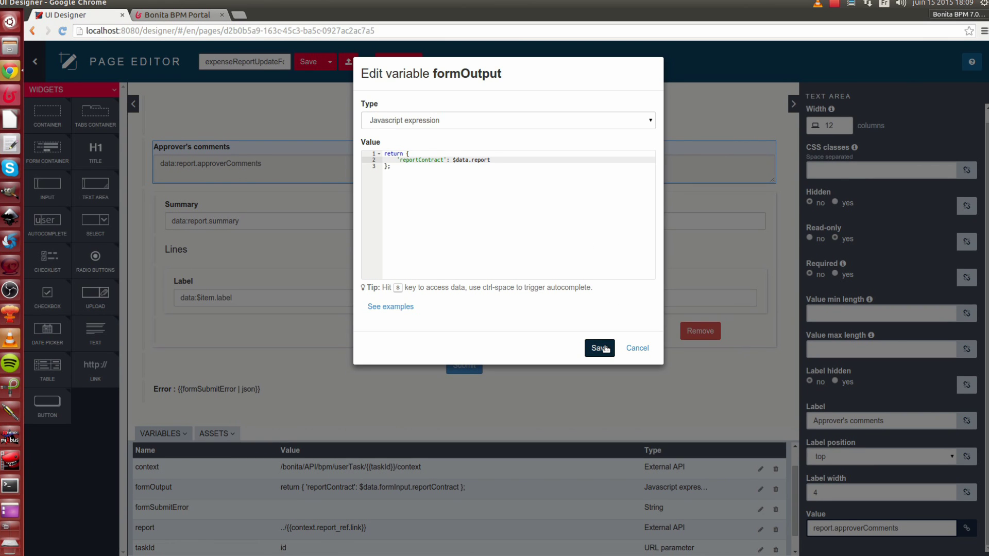
- Switch to Bonita BPM and examine the Update report task's contract inputs, expanding reportContract and lines, then return to the variable editor
key(alt+Tab)
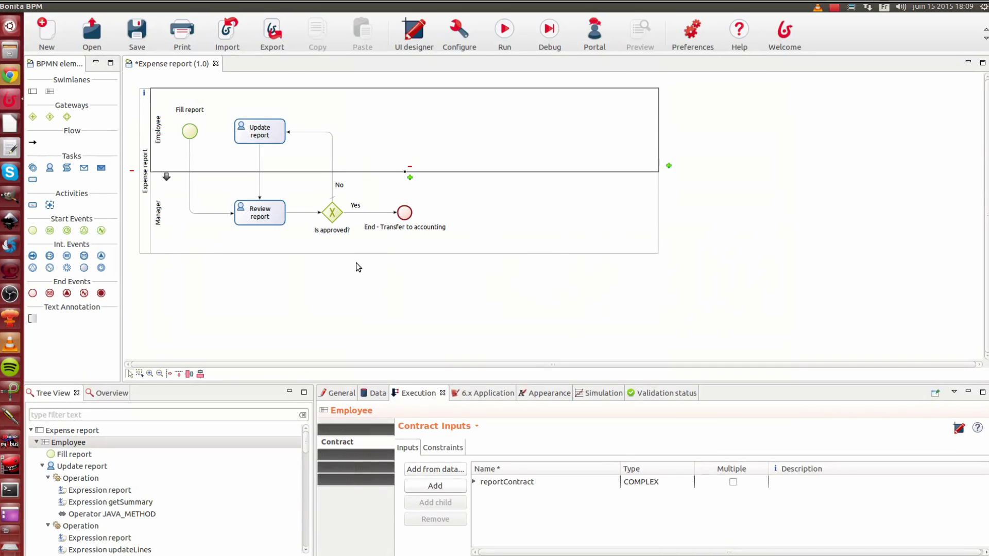
click(248, 130)
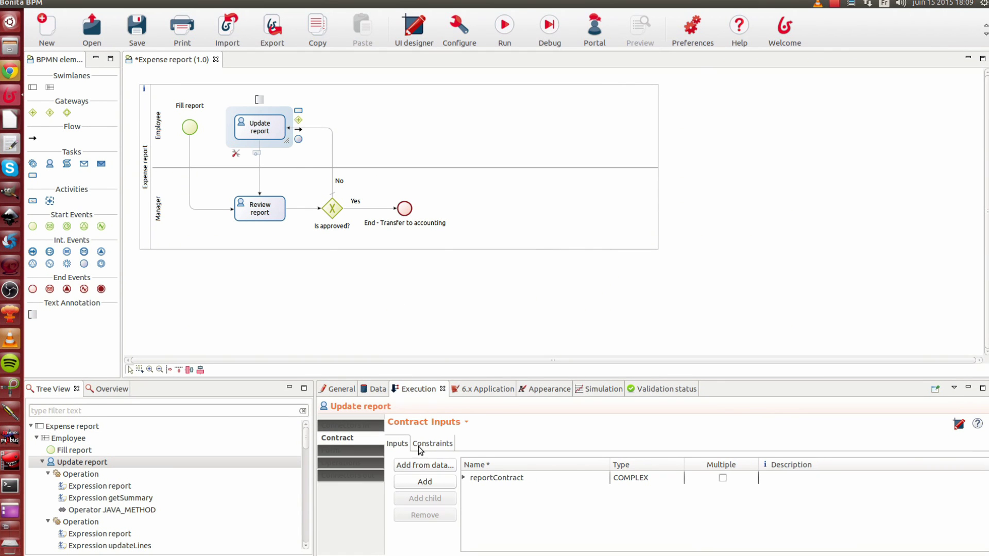
click(465, 478)
click(469, 504)
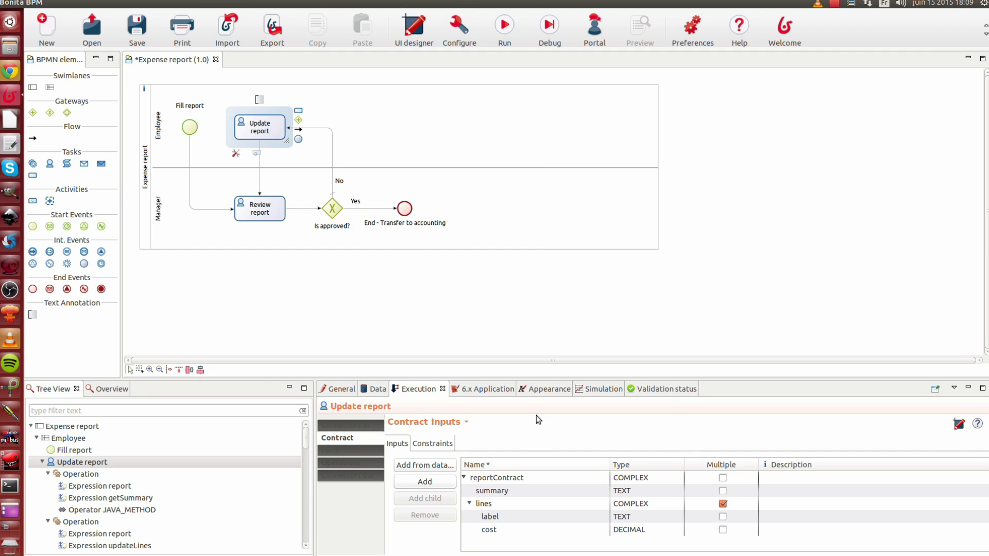
key(alt+Tab)
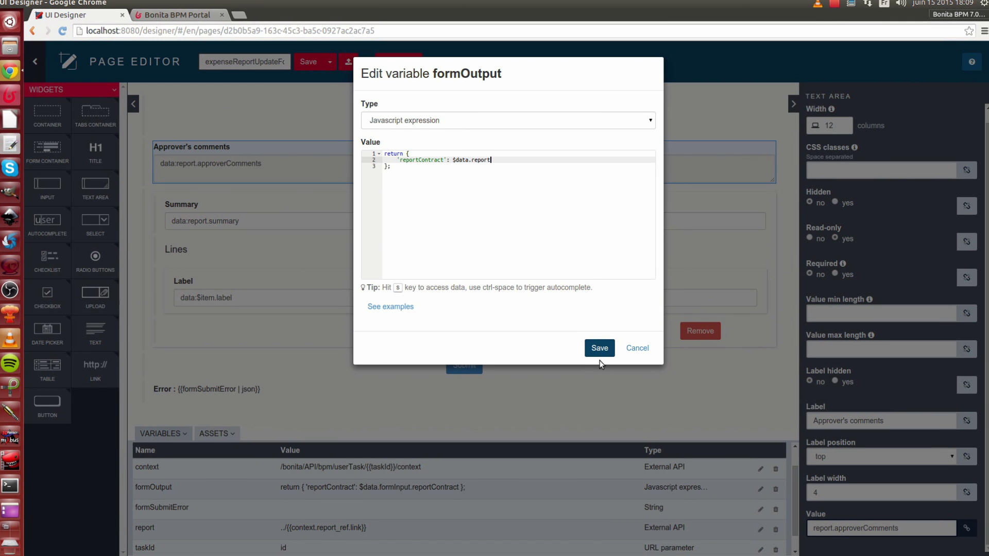
- Save the formOutput variable, then switch to Bonita BPM and run the Expense report process
click(598, 354)
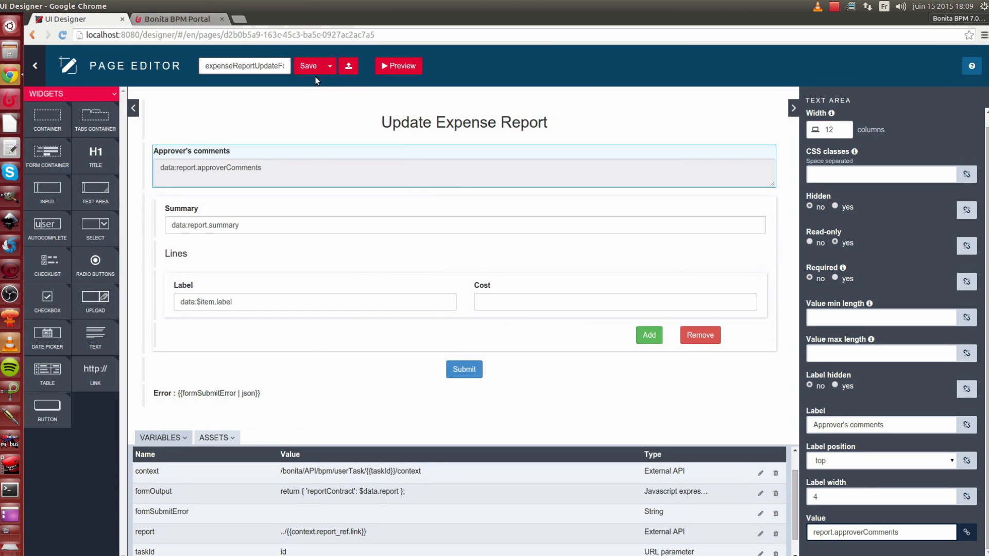
click(410, 184)
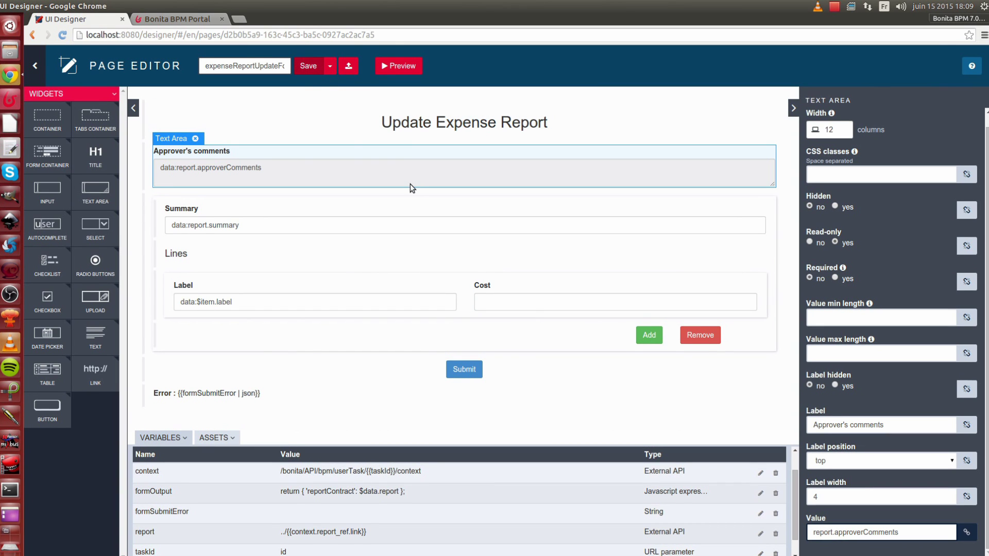
key(alt+Tab)
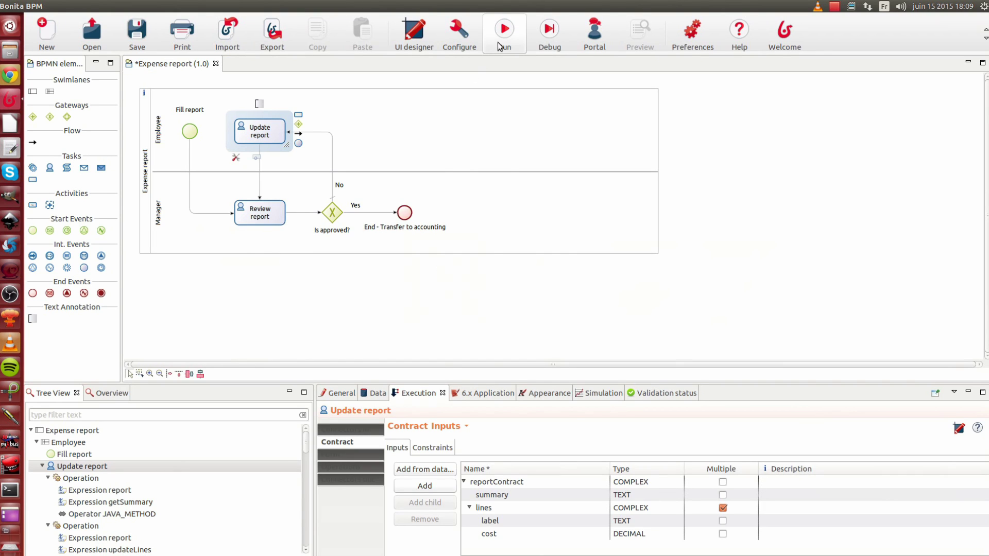
click(498, 46)
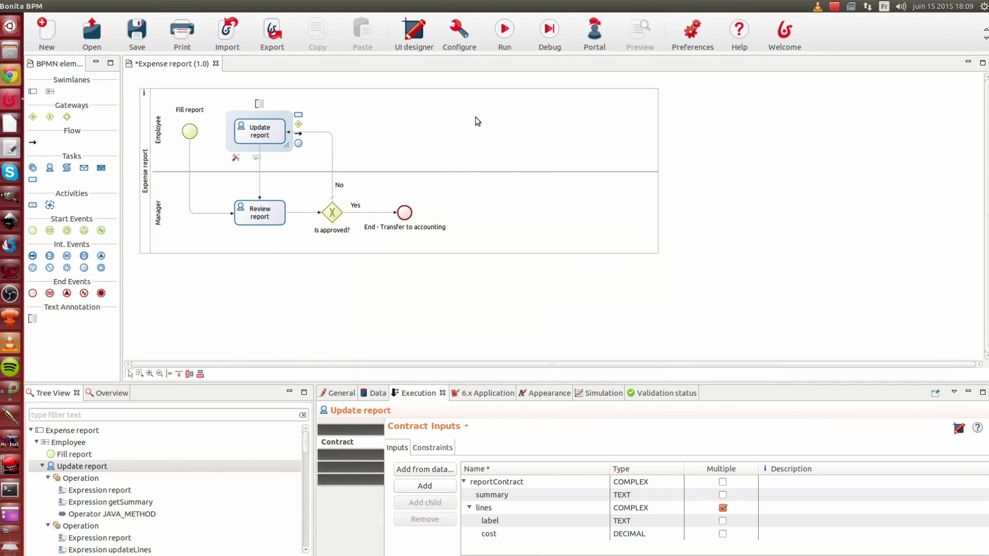
- In the browser's Create Expense Report form, enter the summary "Summary" and a first line labelled l1 with cost 1
key(alt+Tab)
click(131, 107)
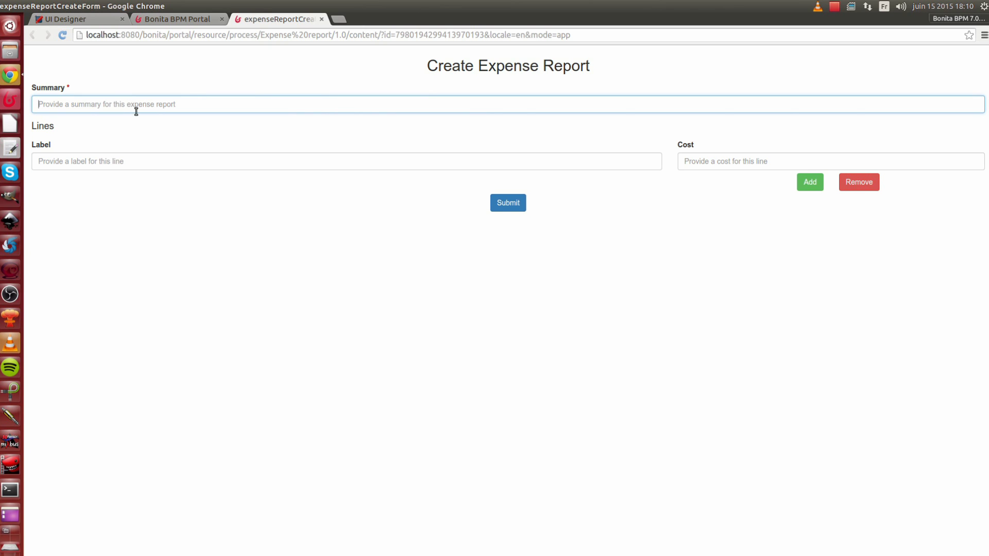
text(Summary)
key(Tab)
text(l1)
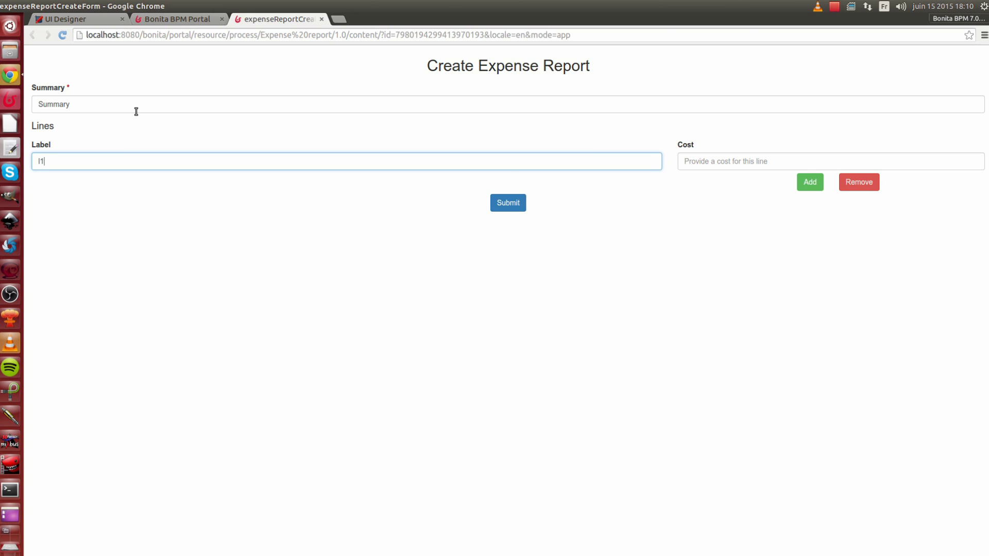
click(701, 162)
text(2)
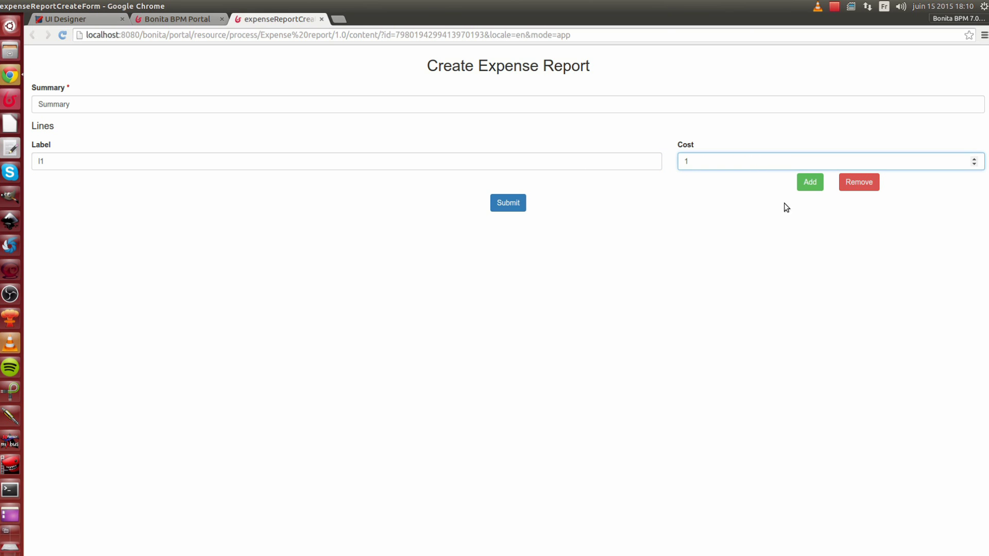
- Add a second expense line labelled l2 with cost 2 and submit the report
click(811, 182)
click(327, 197)
text(l2)
key(Tab)
text(2)
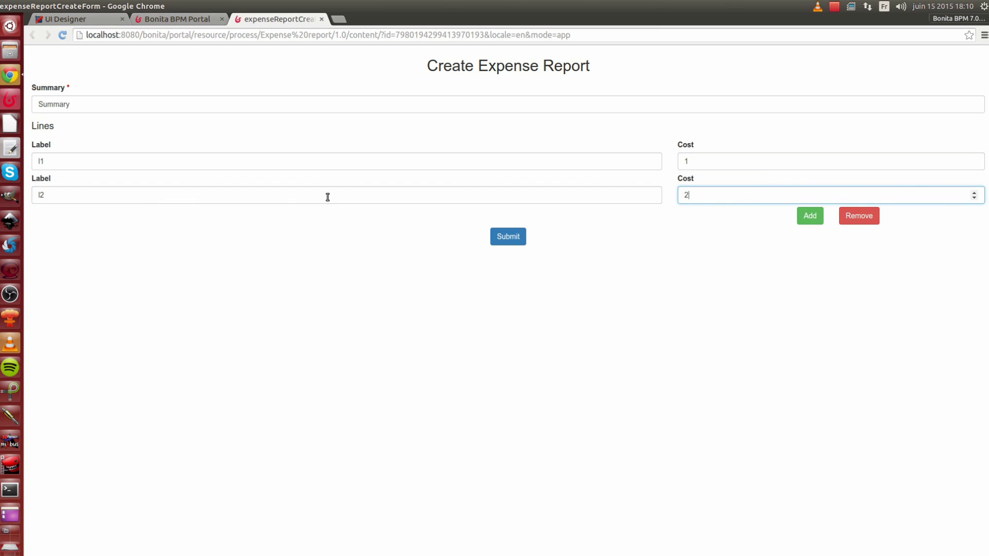
click(508, 237)
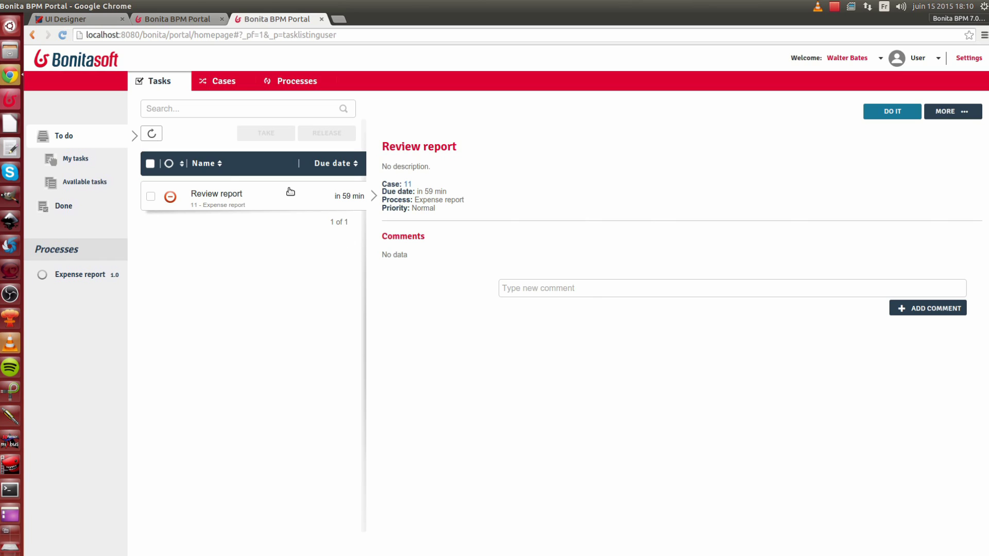
- Perform the Review report task, entering the comment "nok" and rejecting the report
click(889, 111)
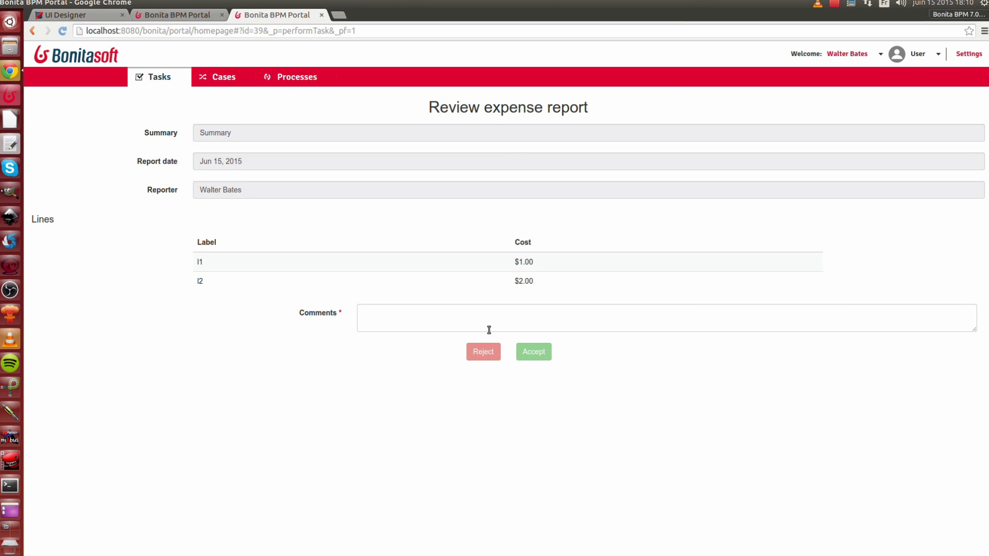
click(471, 329)
text(nok)
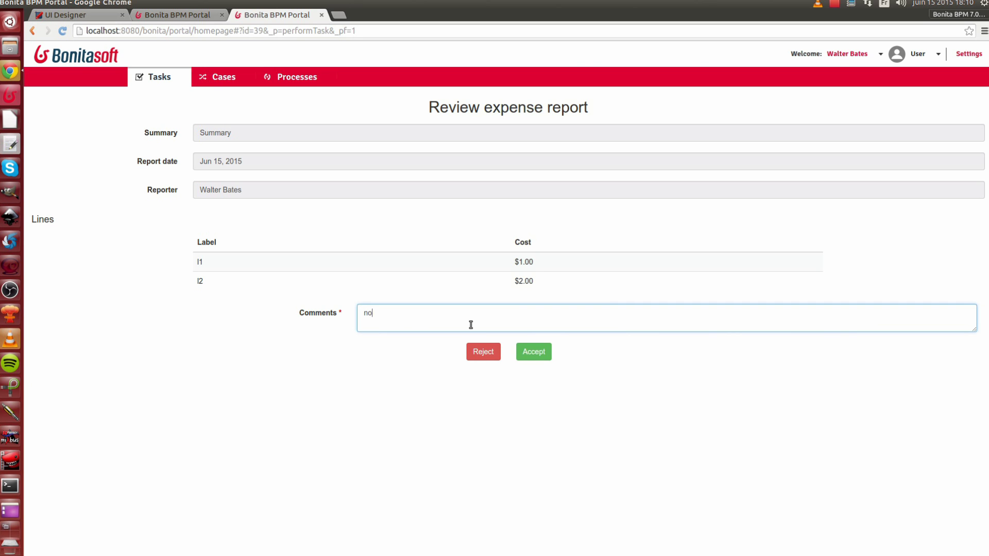
click(479, 357)
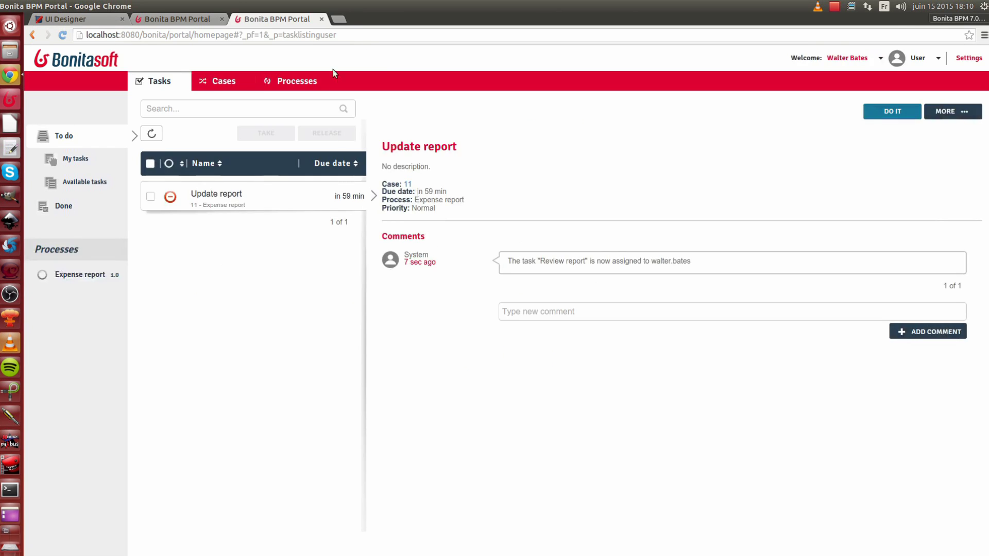
- Open the Update report task's form and check the Approver's comments field
click(248, 196)
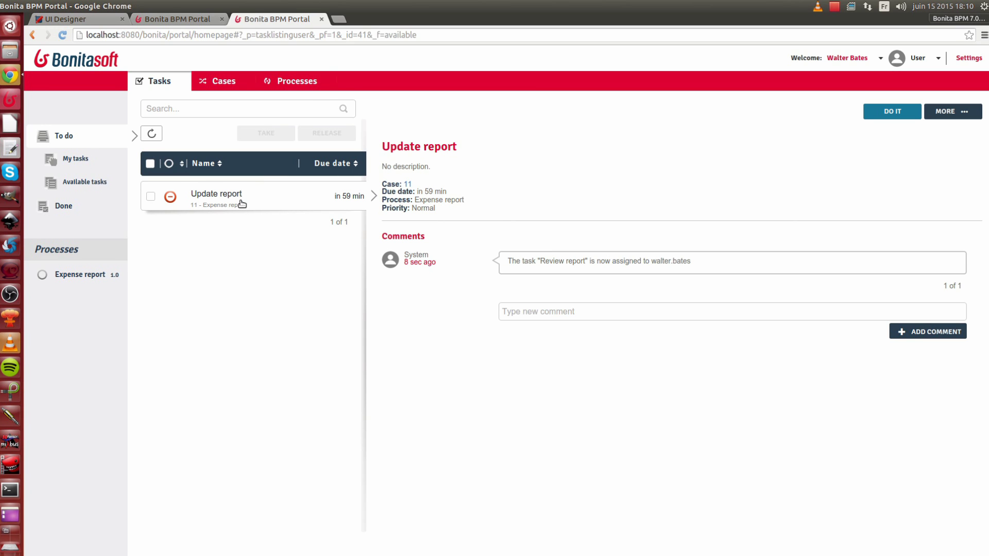
key(alt+Tab)
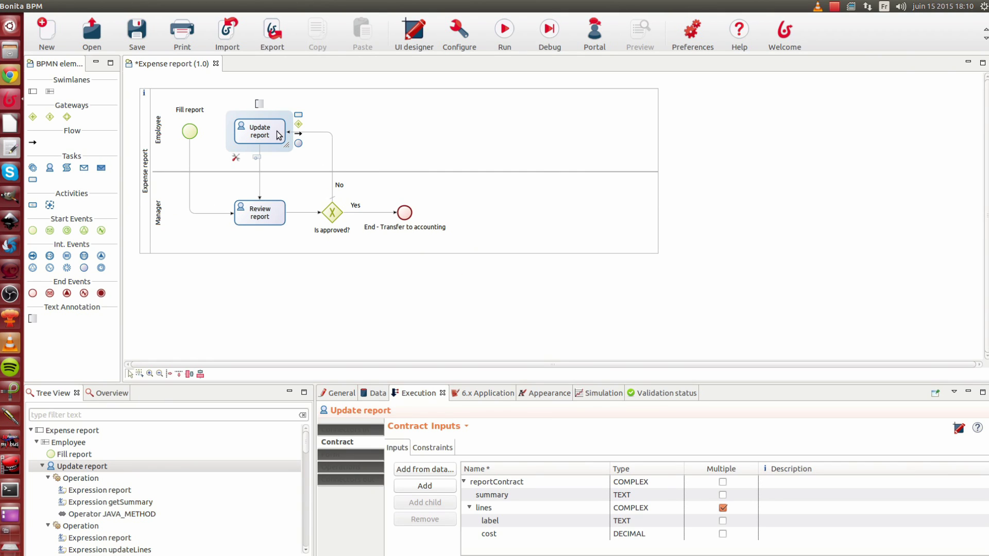
key(alt+Tab)
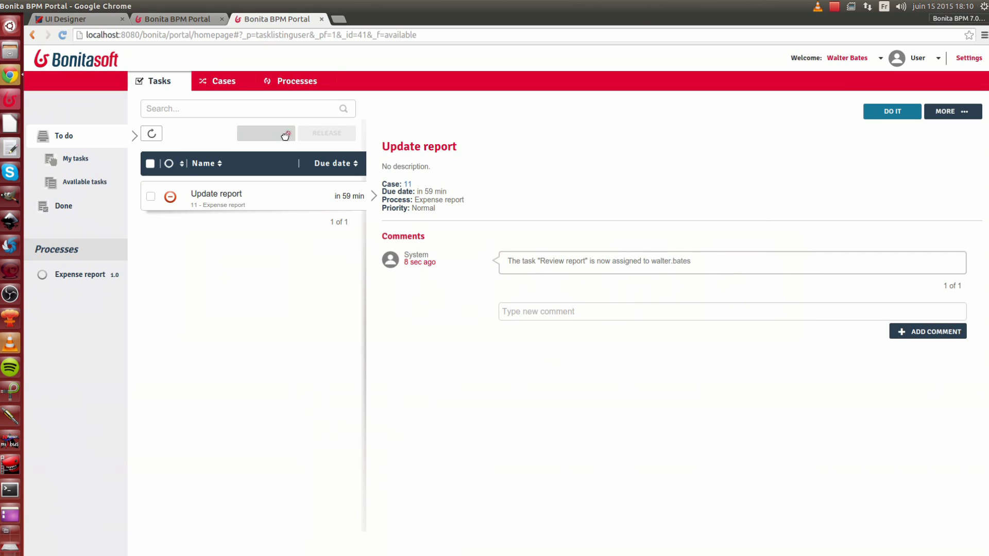
click(891, 111)
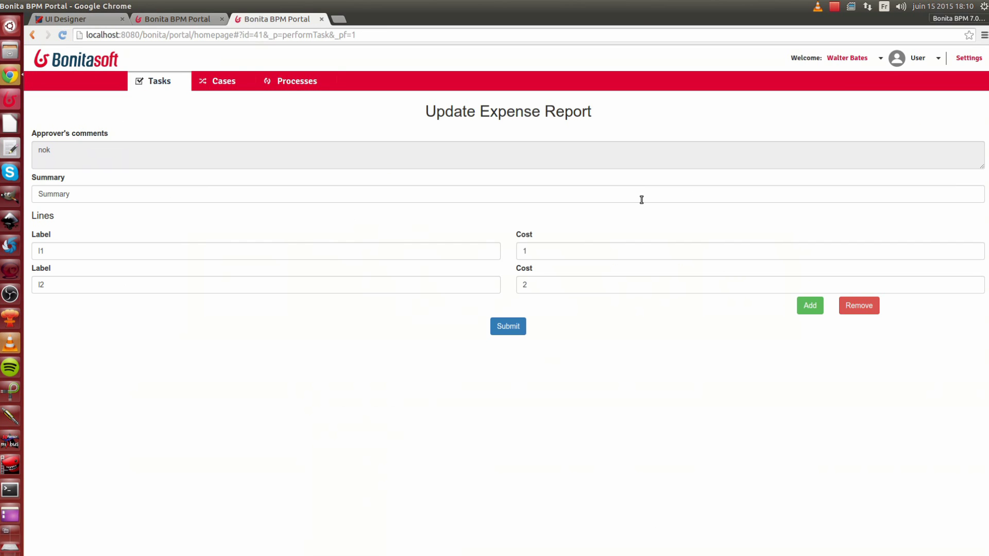
click(82, 156)
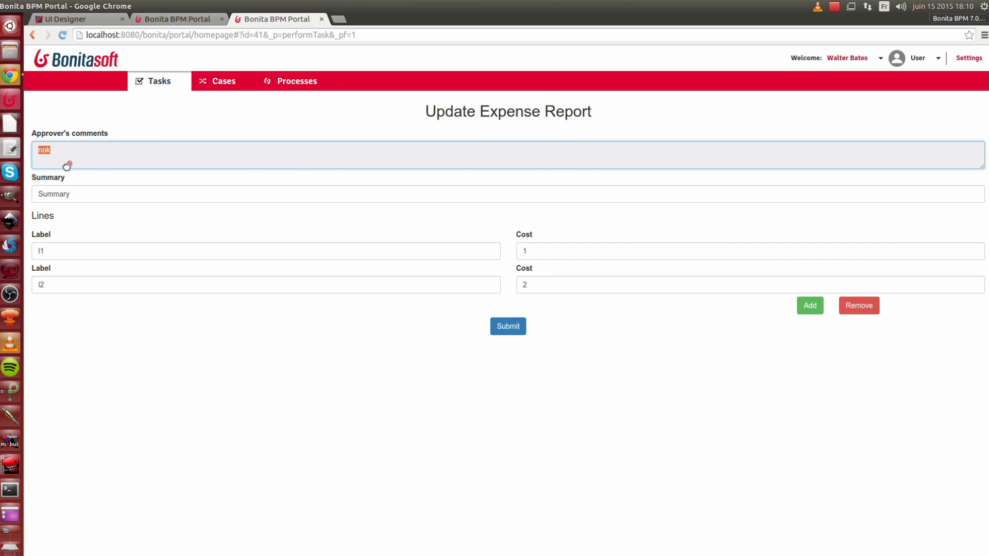
- Change the Update Expense Report form's summary to "New Summary"
click(122, 197)
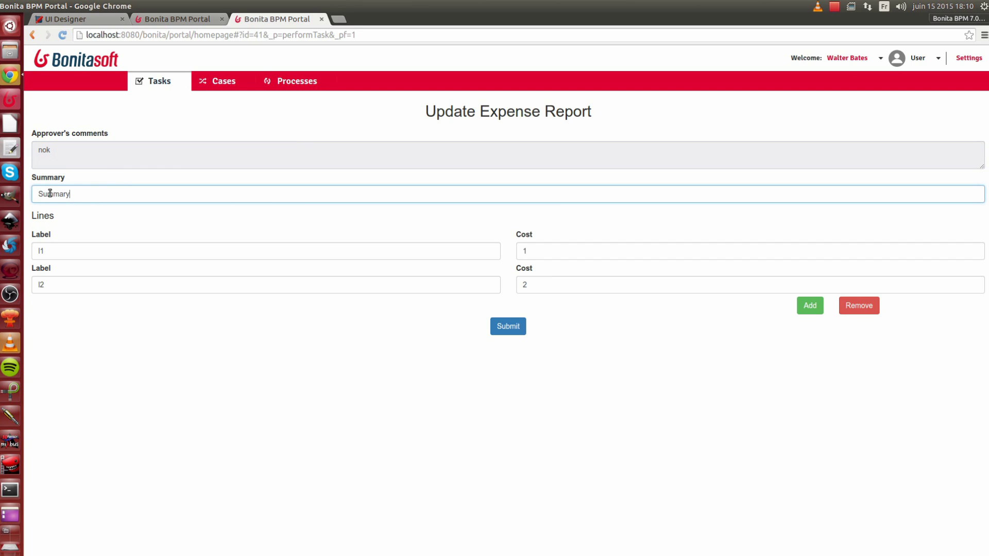
key(Home)
text(New)
double_click(141, 269)
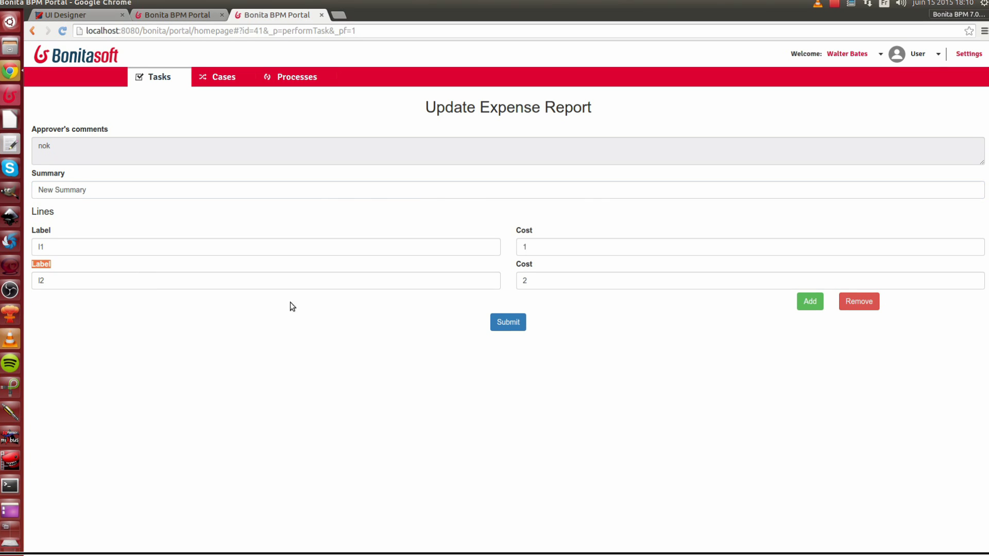
- Replace the second expense line with one labelled l3 with cost 3 and submit the updated report
click(854, 305)
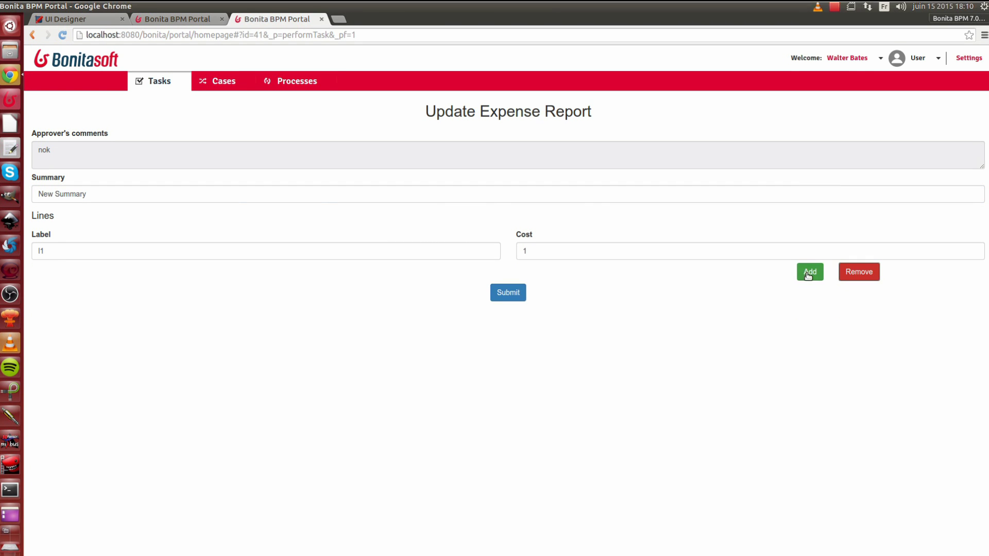
click(810, 269)
click(214, 279)
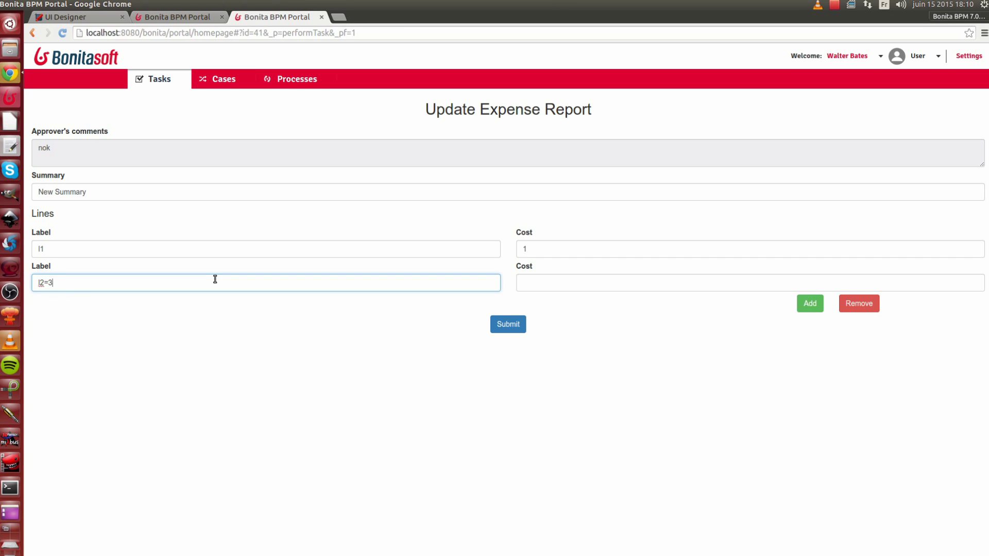
key(Tab)
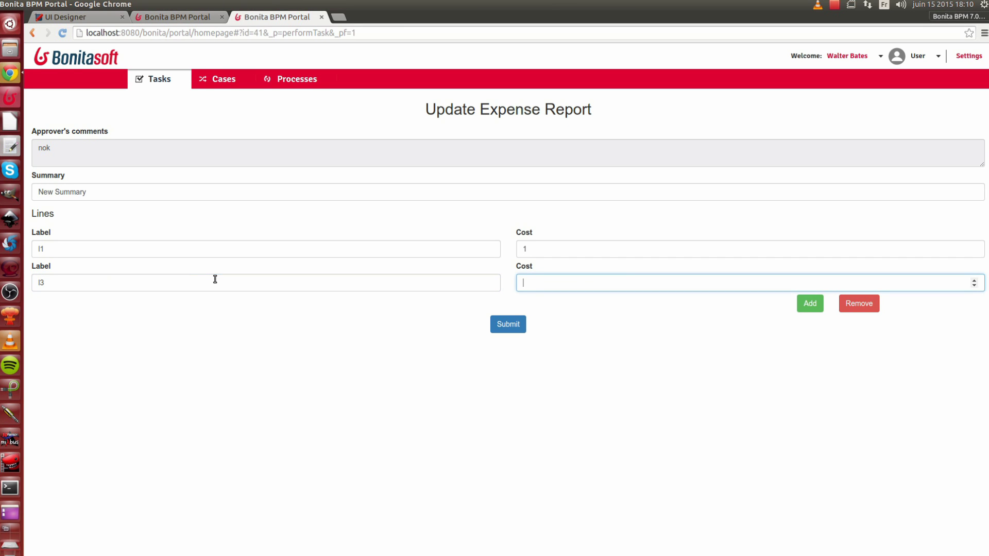
click(565, 380)
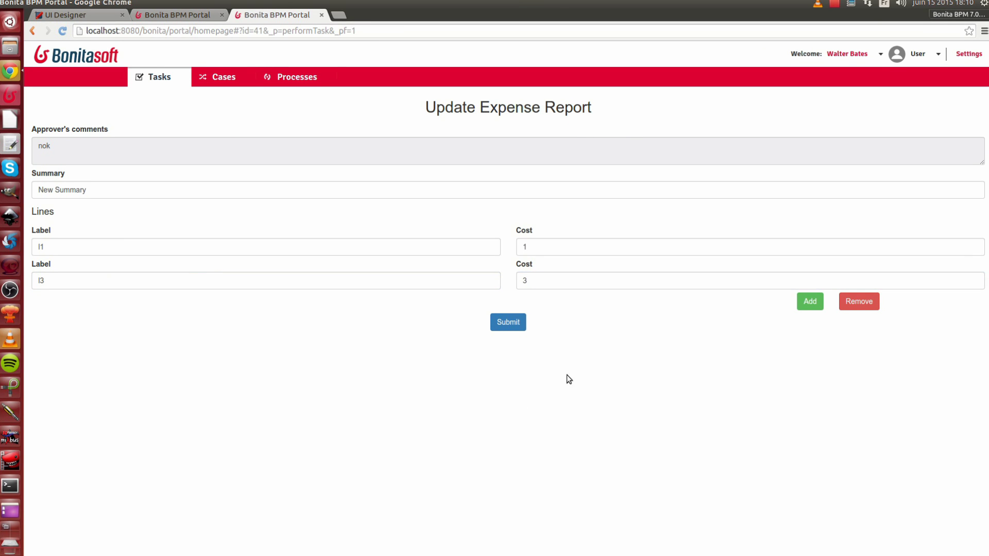
click(520, 328)
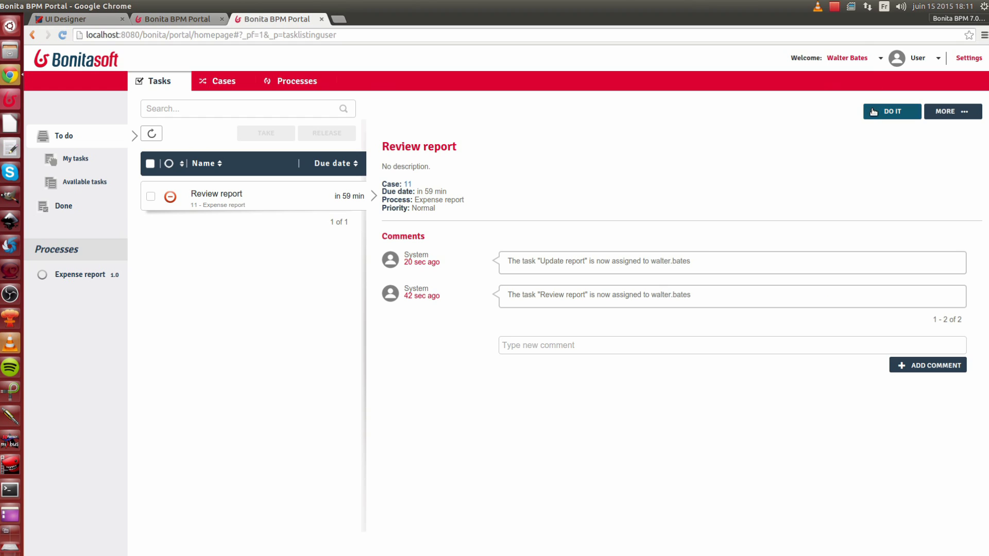
- Perform the Review report task, accepting the report with the comment "ok", and switch back to the Expense report diagram in Bonita BPM Studio
click(874, 111)
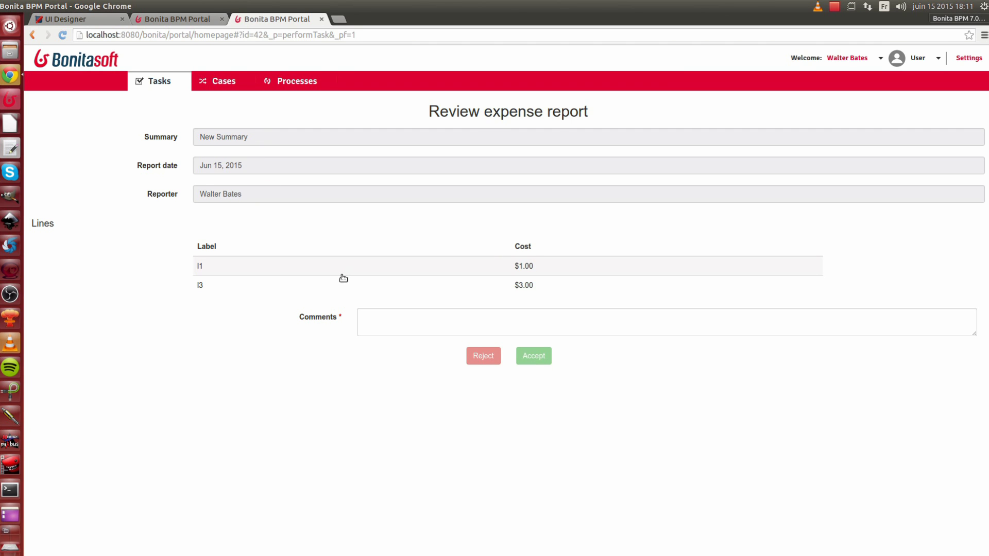
click(417, 320)
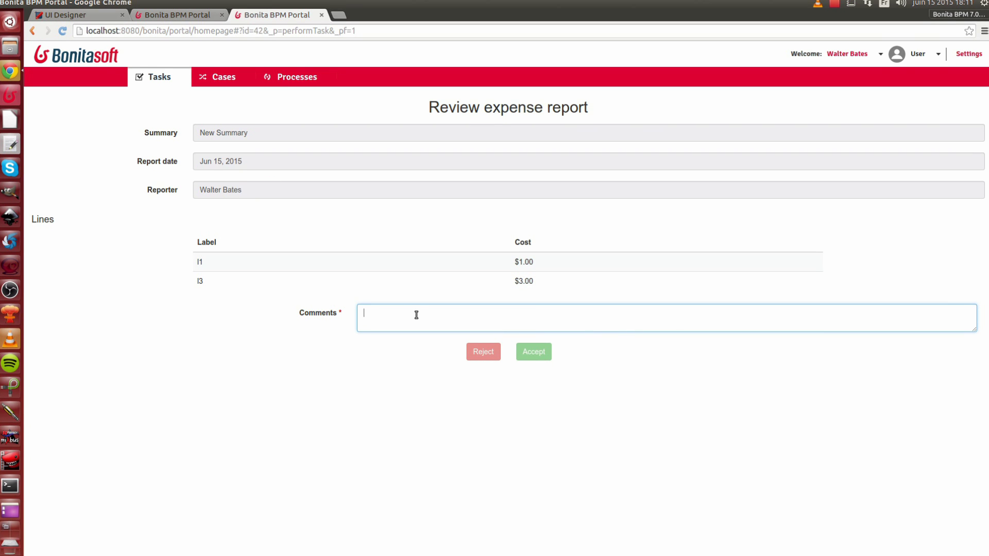
text(ok)
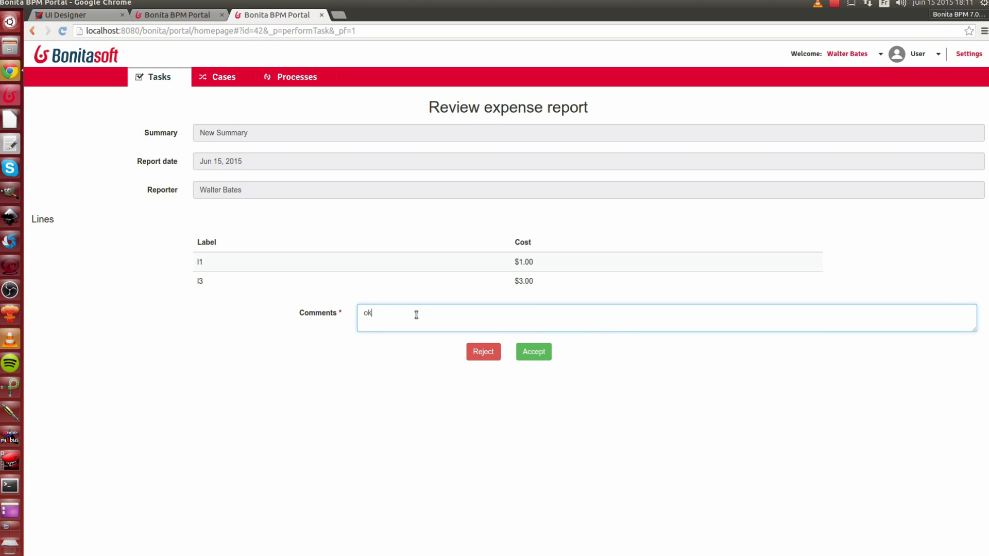
click(533, 352)
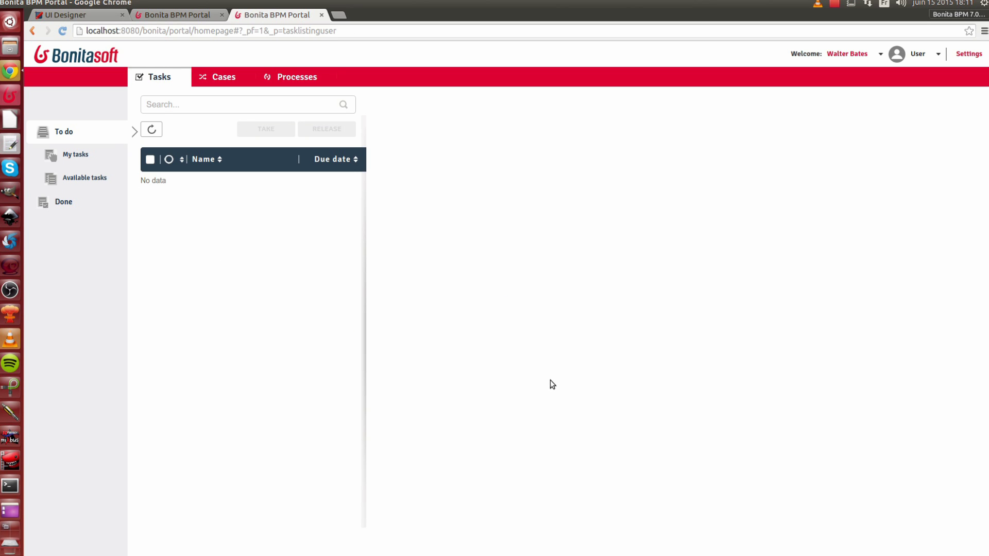
key(alt+Tab)
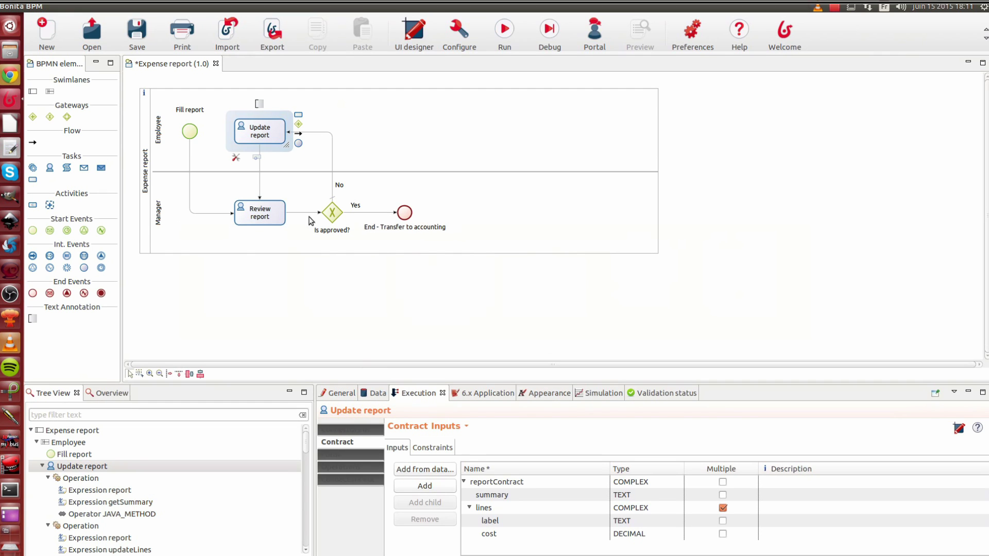